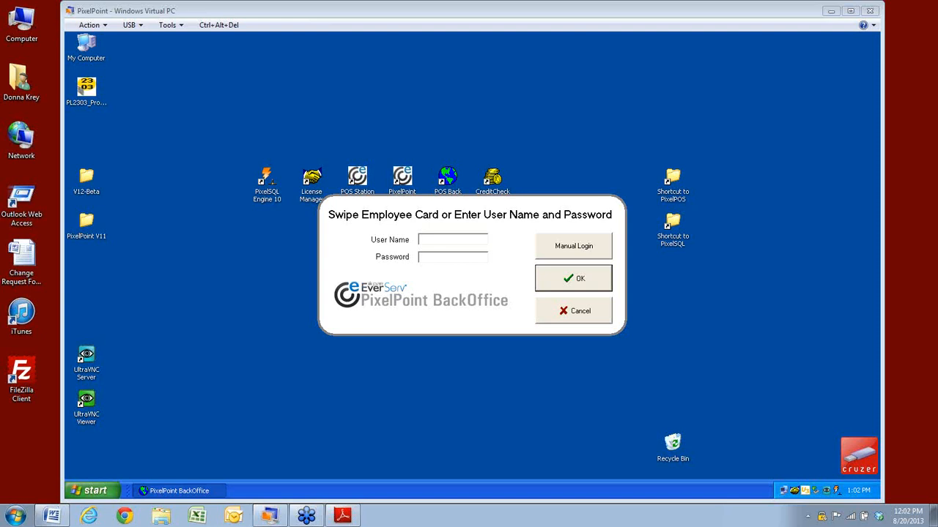
- Log in to the BackOffice by entering the employee password
click(440, 262)
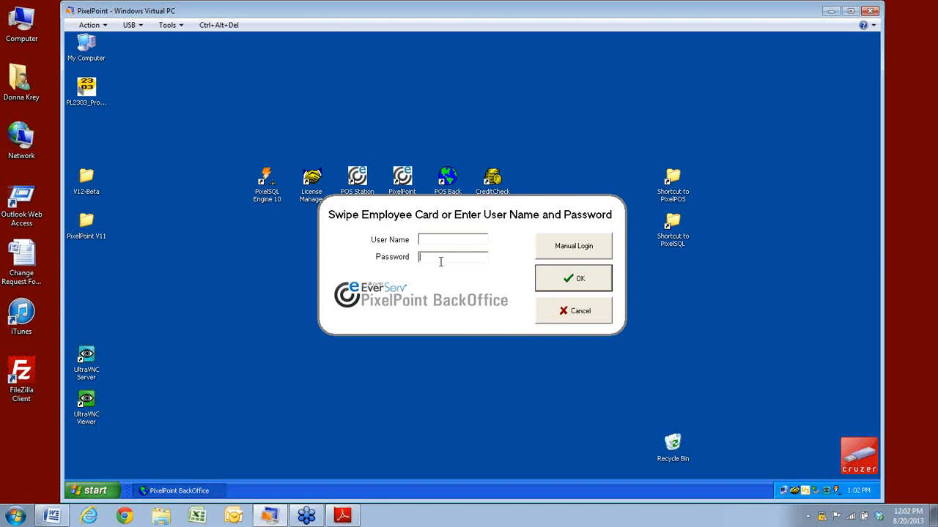
text(*)
key(Return)
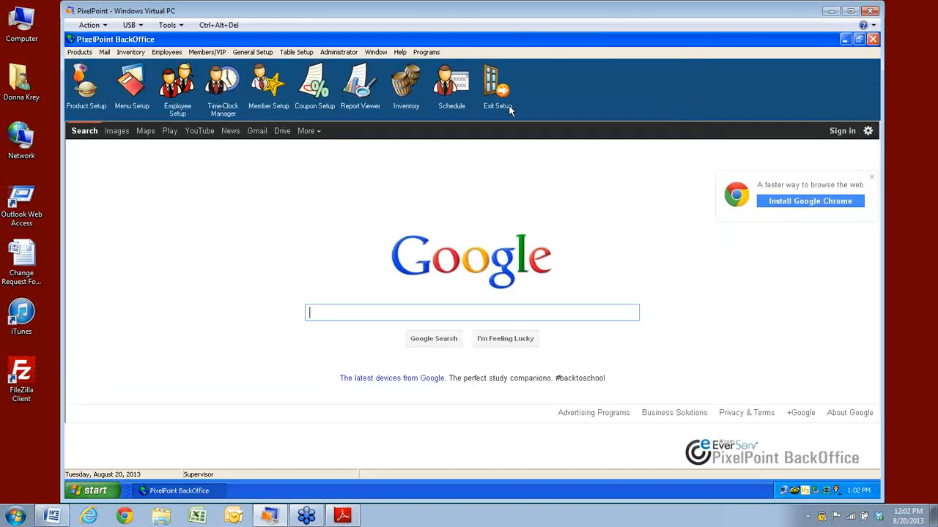
- Open the system setup options and review the general system settings, including the Pixel Authorization Manager mode choices
click(339, 52)
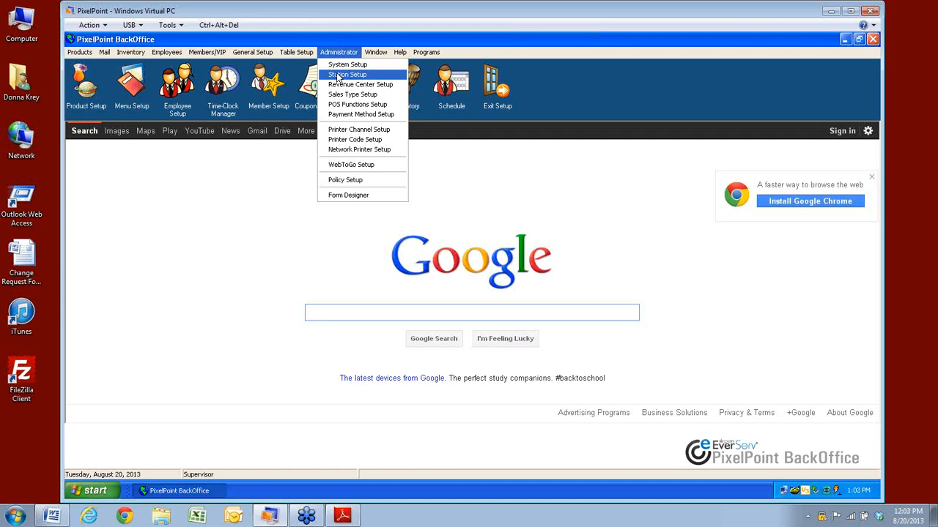
click(338, 66)
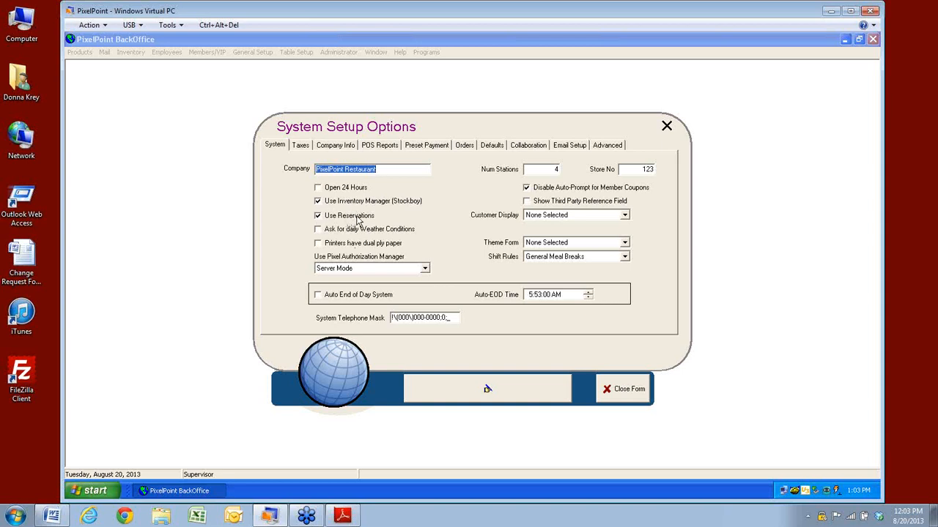
click(425, 271)
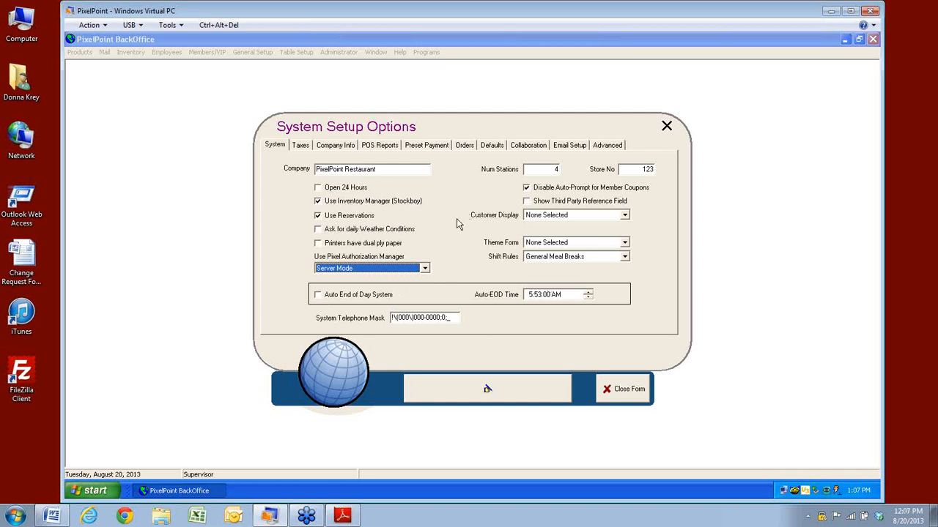
- Try least common units of 5 for cash, 1 for charge and 3 for round up in the tax settings, discarding the changes on closing
click(302, 150)
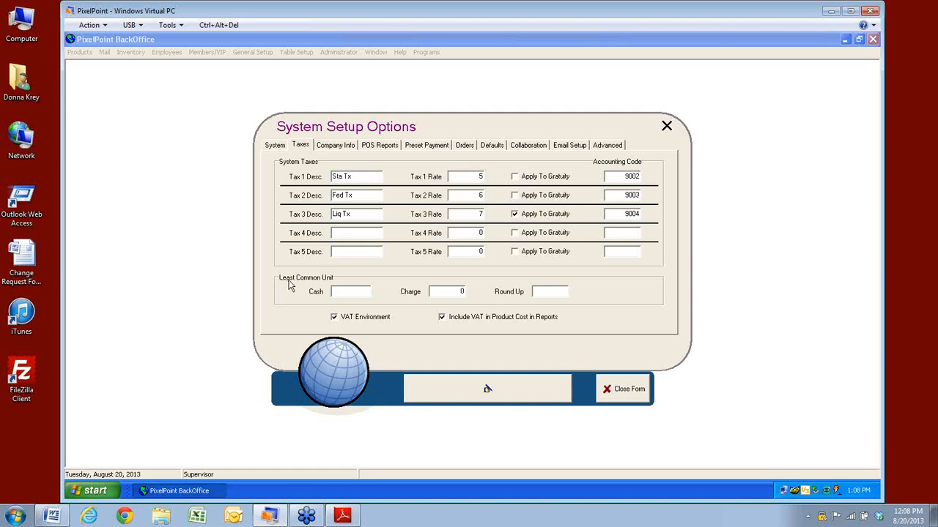
click(334, 317)
text(5)
click(456, 292)
text(1)
click(535, 293)
text(3)
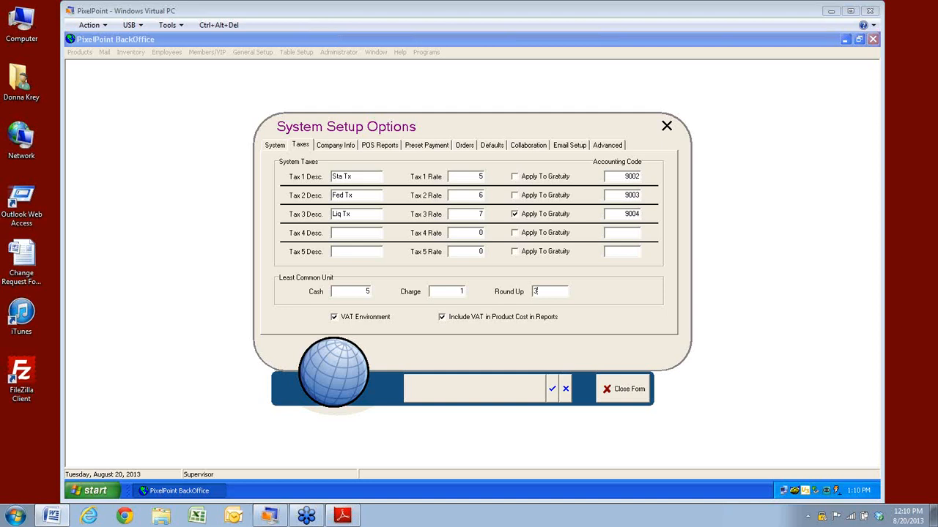
click(636, 401)
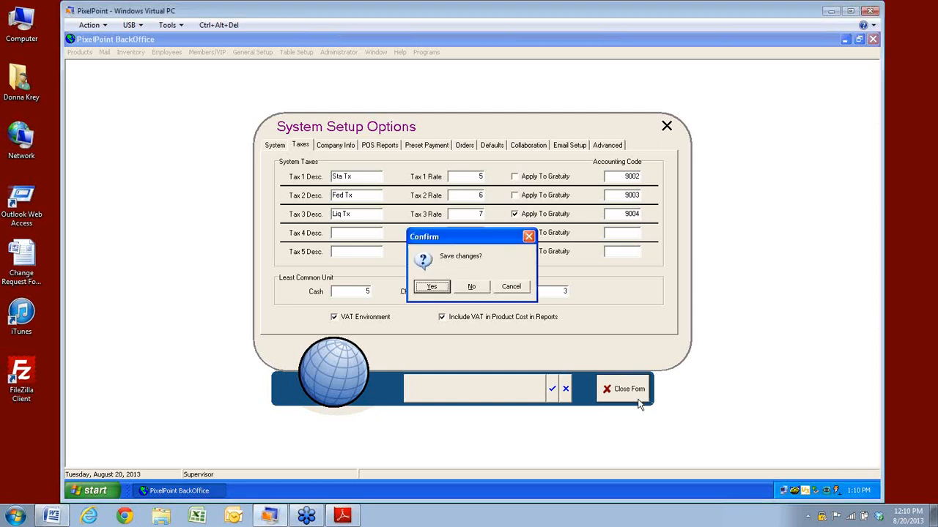
click(472, 287)
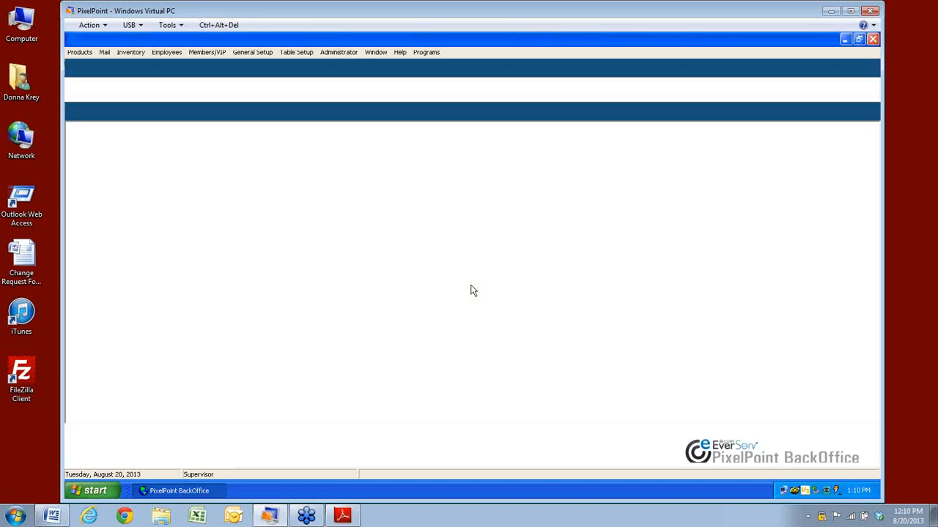
- Reopen the system setup options and show the company information
click(335, 52)
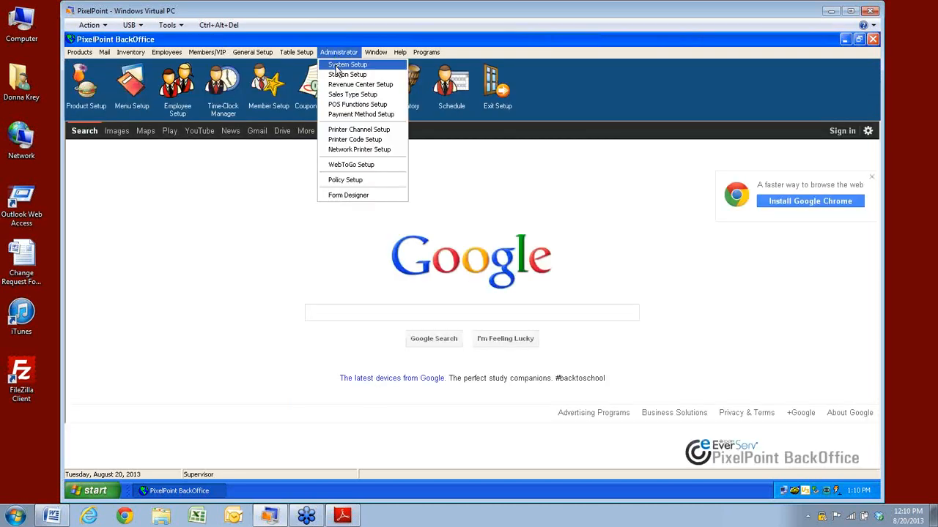
click(335, 66)
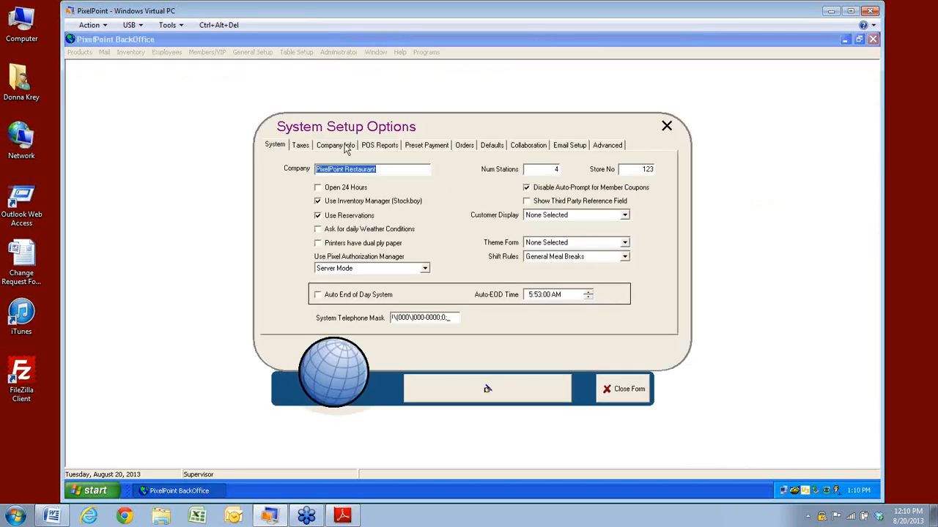
click(347, 147)
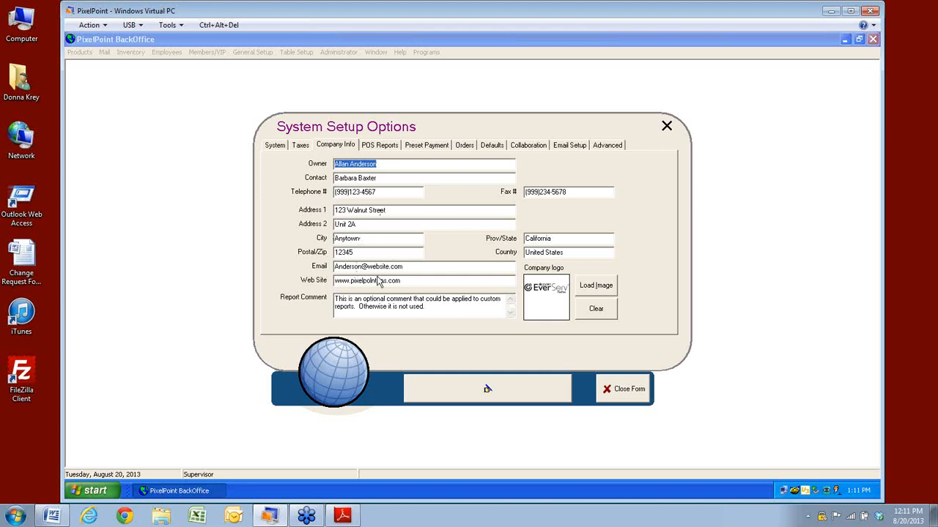
- Browse the report files available for the end of day batch in the POS report settings, without adding one
click(379, 146)
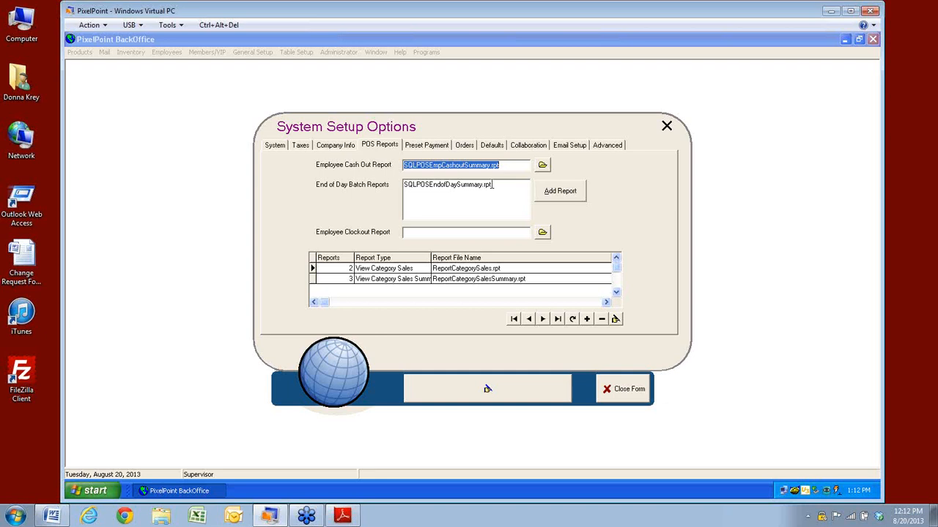
click(557, 194)
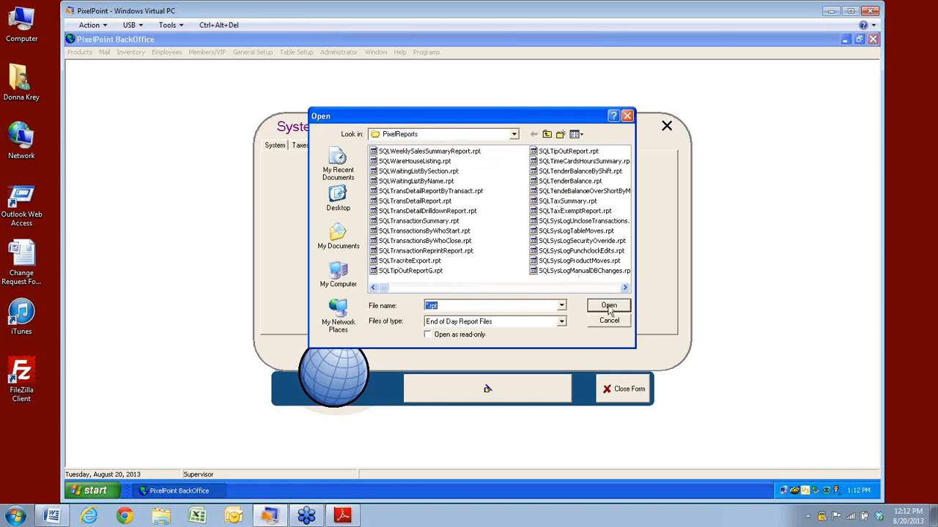
click(624, 288)
click(625, 288)
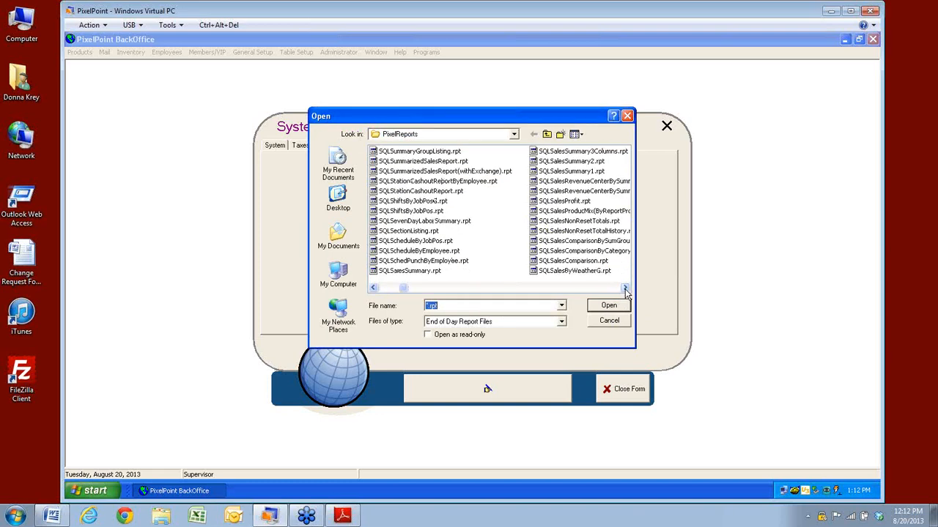
click(625, 288)
click(625, 287)
click(625, 288)
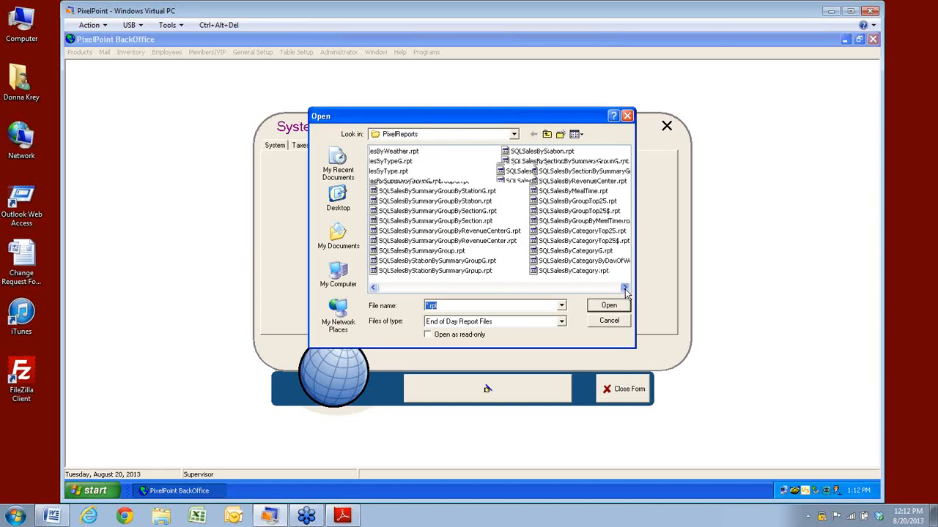
click(624, 288)
click(625, 287)
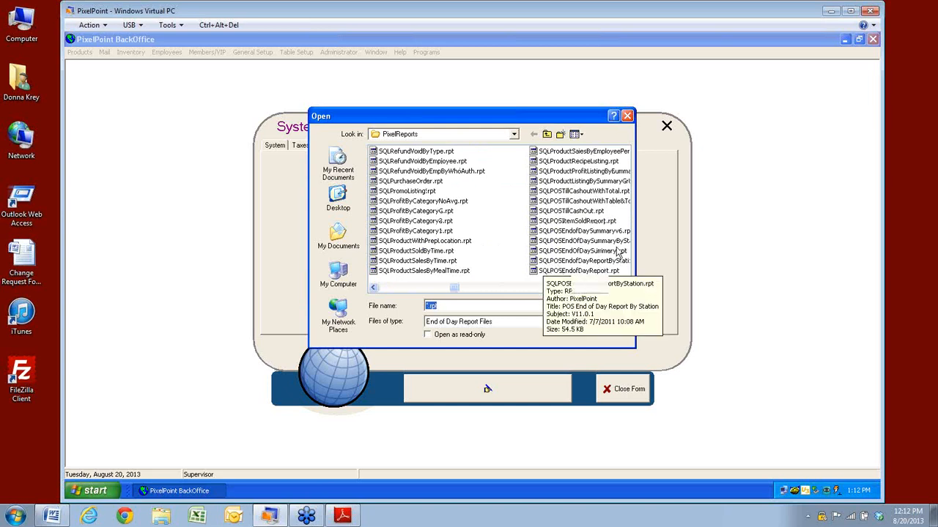
click(626, 289)
click(627, 289)
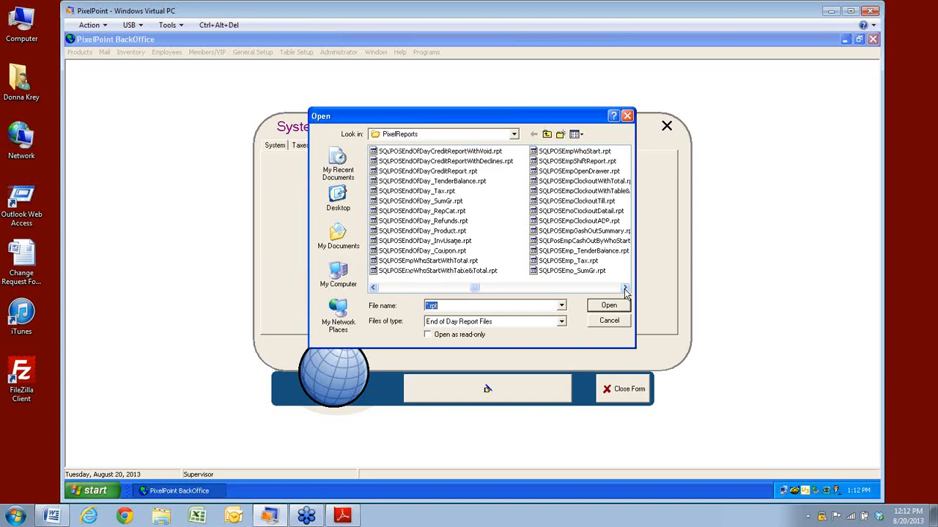
click(619, 323)
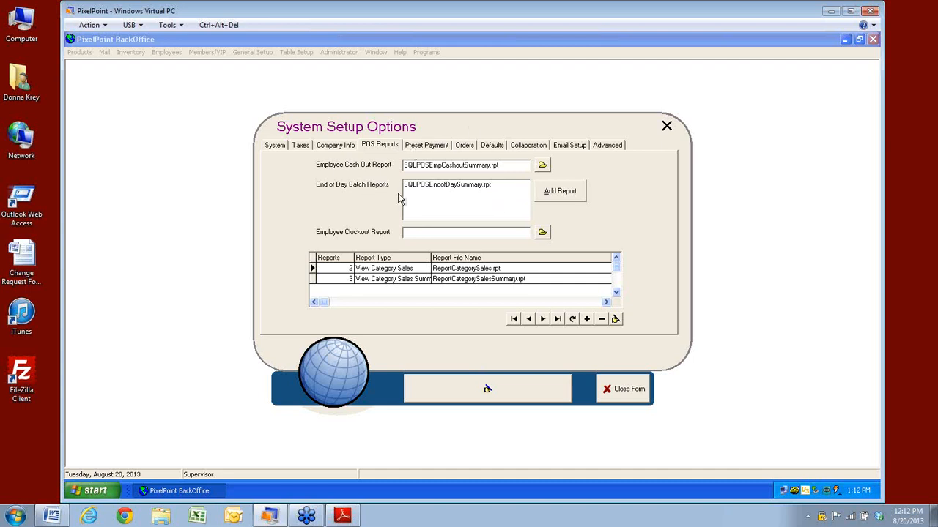
- Browse the report files available for the employee cash out report, leaving the current selection in place
click(542, 168)
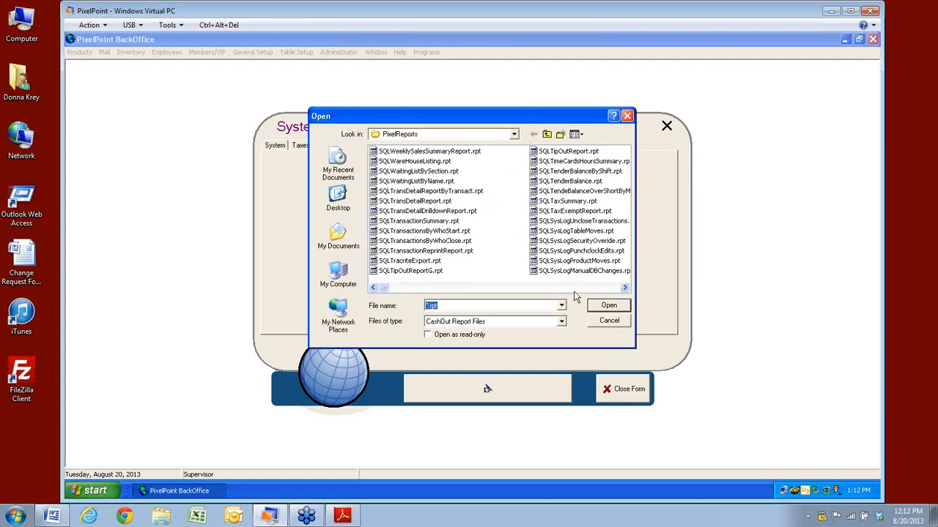
scroll(575, 296, right, 3)
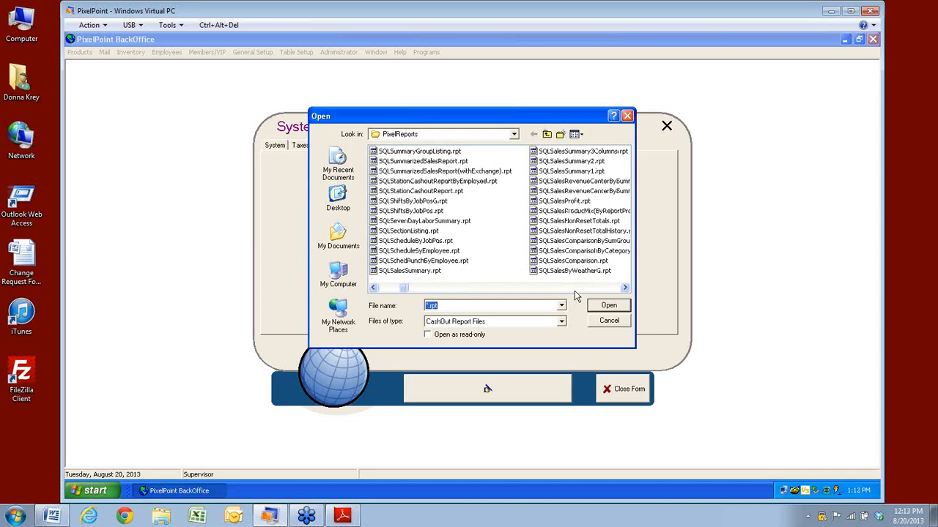
scroll(575, 296, right, 5)
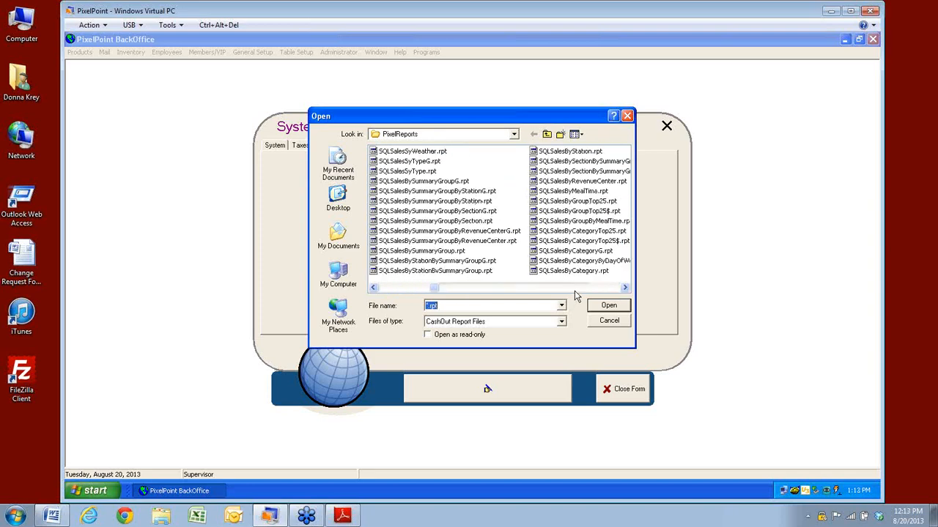
scroll(575, 296, right, 3)
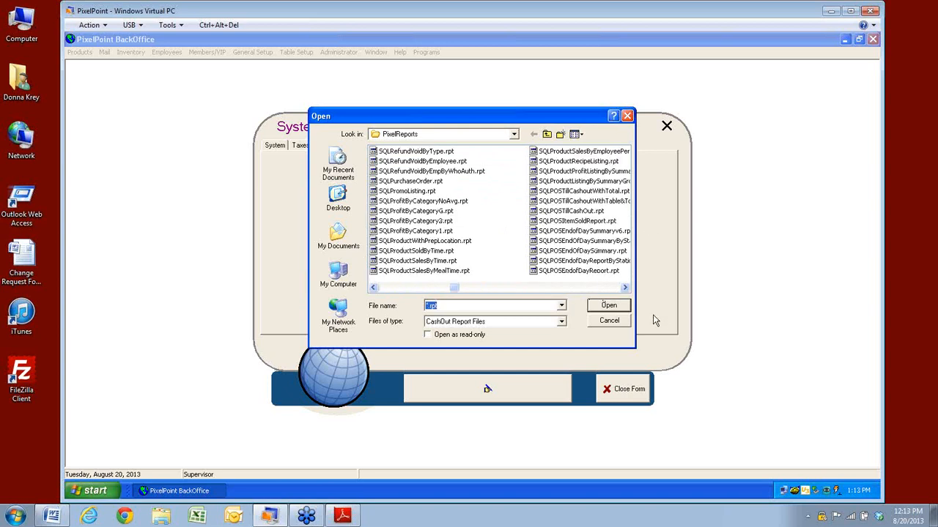
click(625, 287)
click(625, 287)
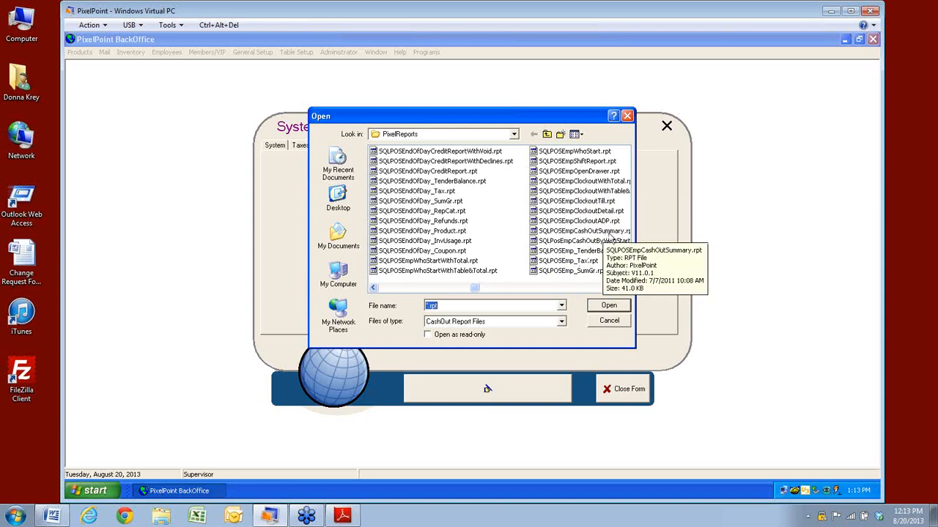
click(615, 328)
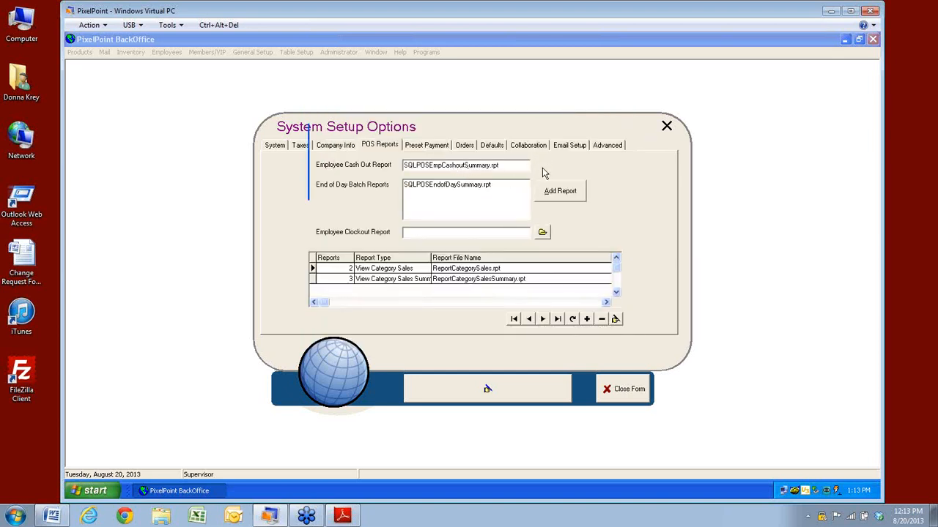
click(544, 173)
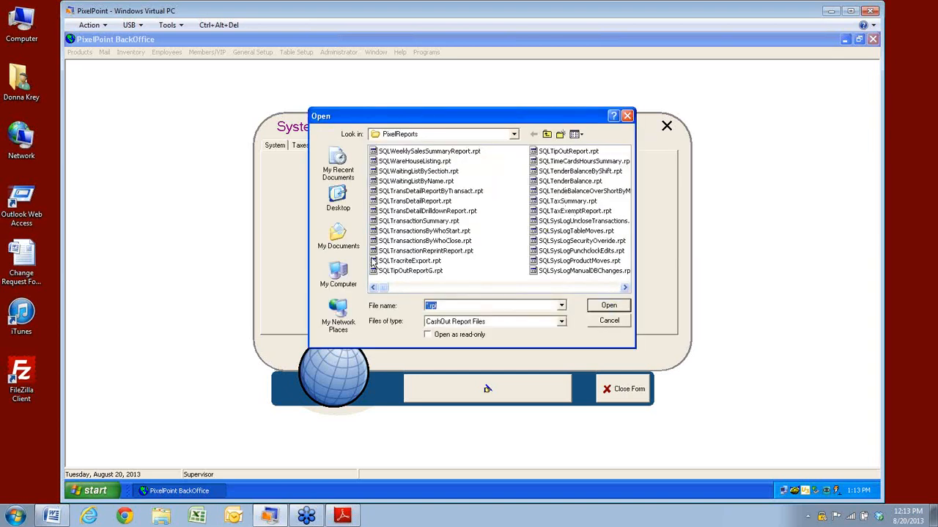
click(607, 321)
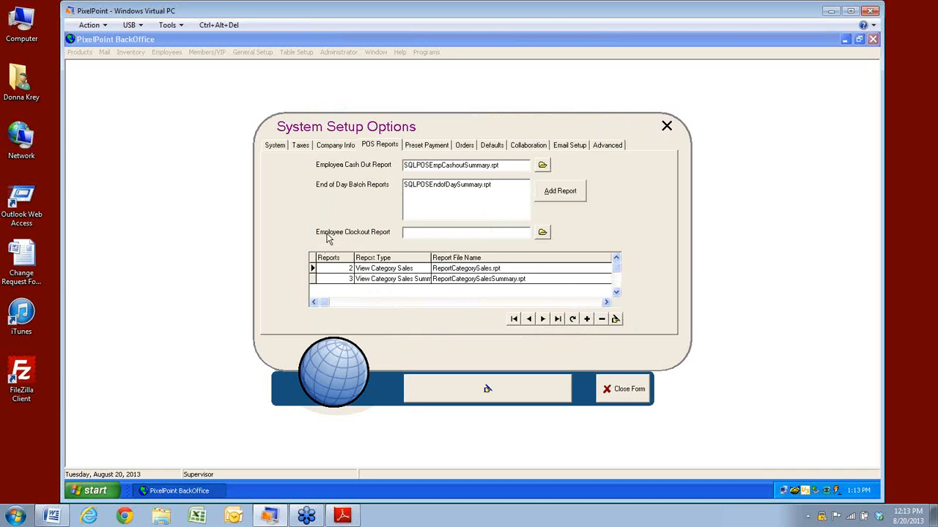
- Assign SQLPOSTillCashOut.rpt from the PixelReports folder as the employee clockout report
click(543, 234)
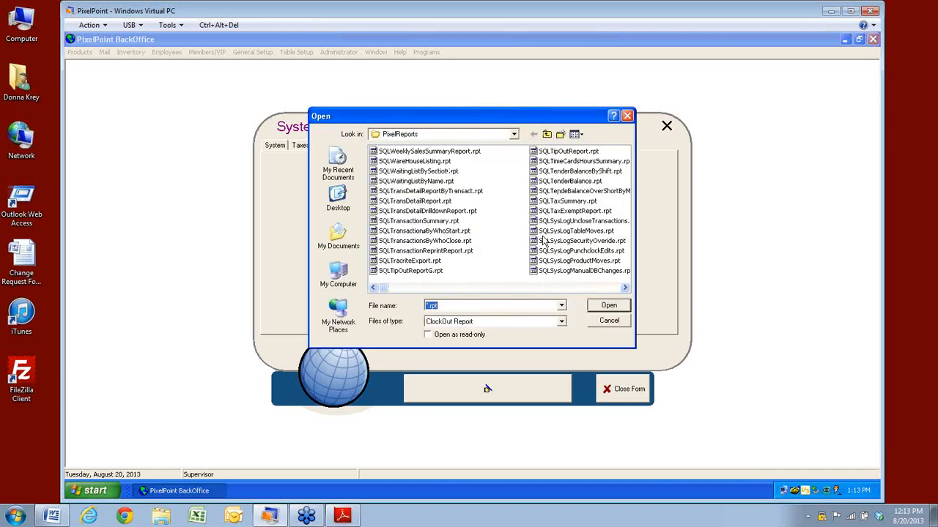
click(572, 287)
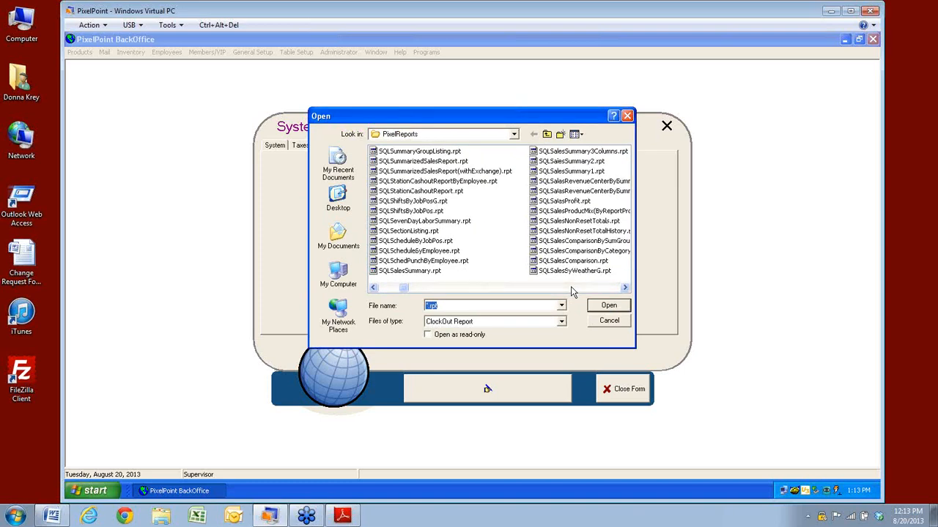
click(572, 288)
click(573, 288)
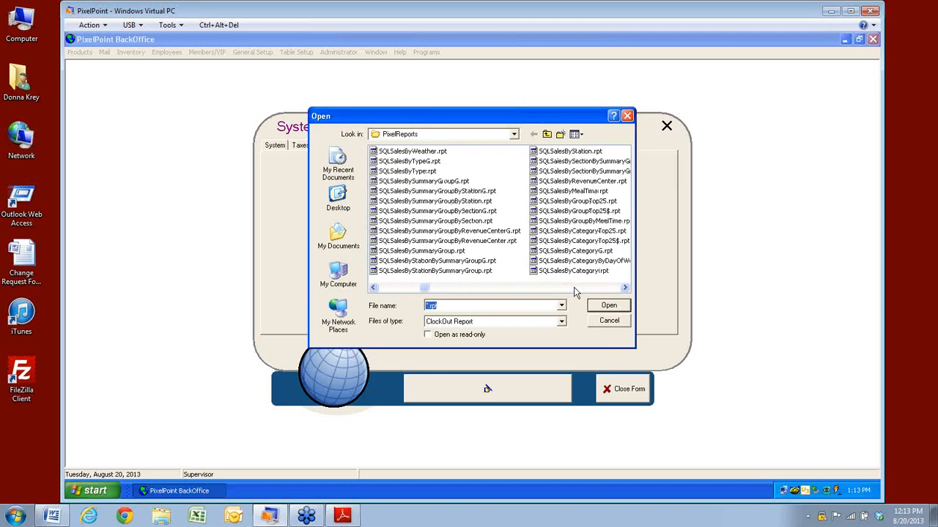
click(574, 288)
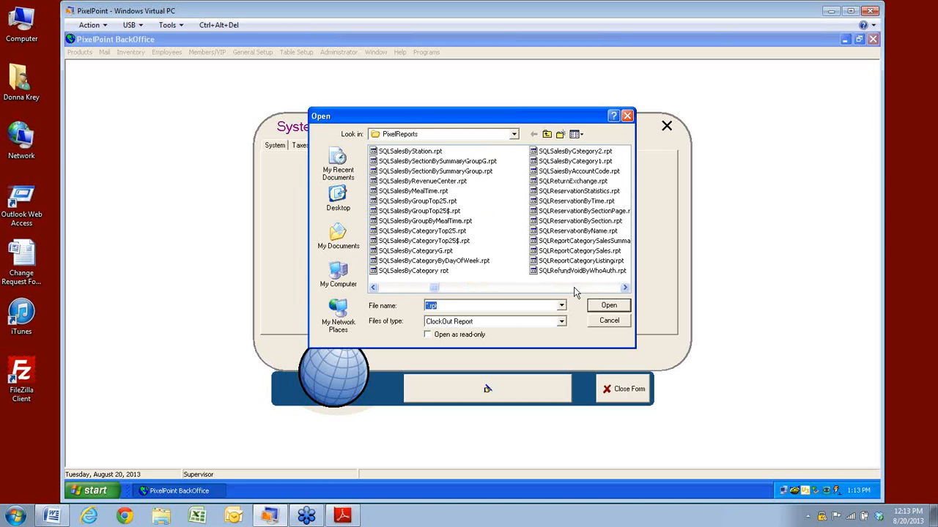
click(576, 288)
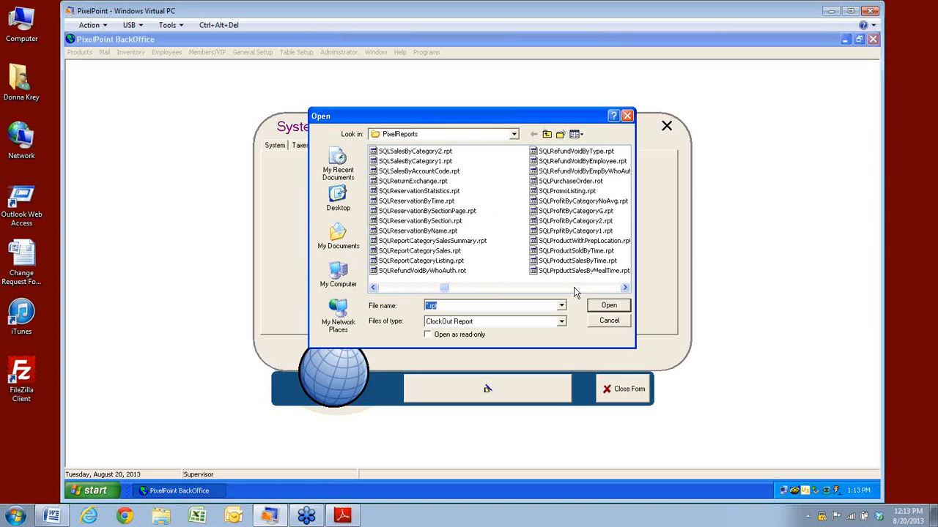
click(585, 288)
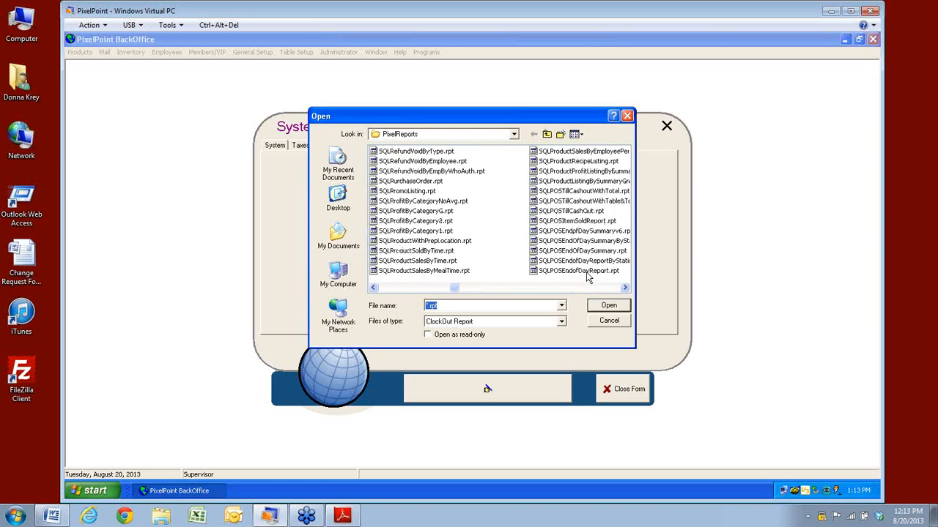
click(589, 213)
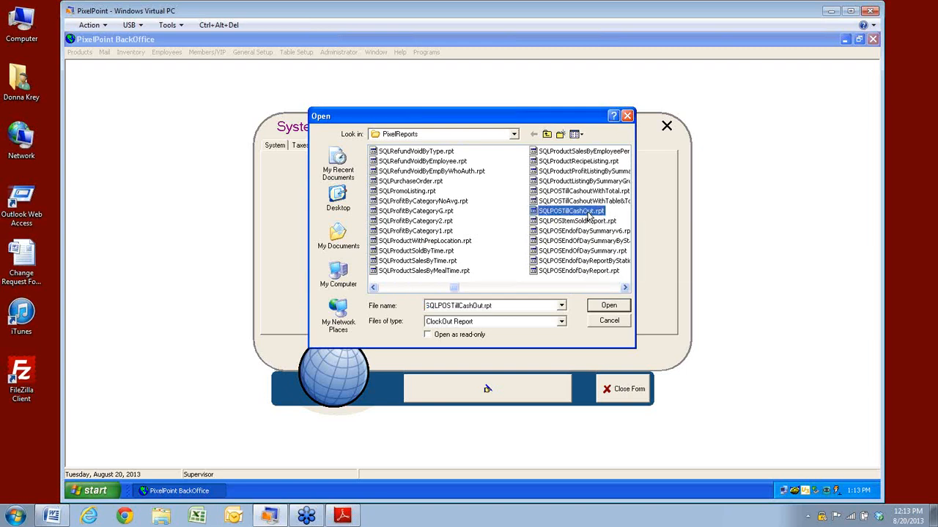
click(608, 307)
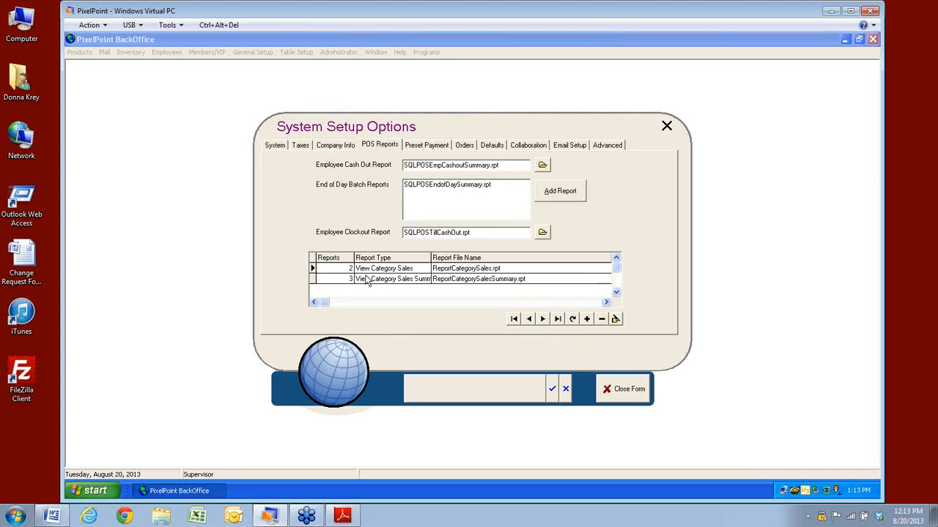
- Look over the category sales entries in the POS report list, and discard the pending changes to the POS report settings
click(472, 270)
click(394, 282)
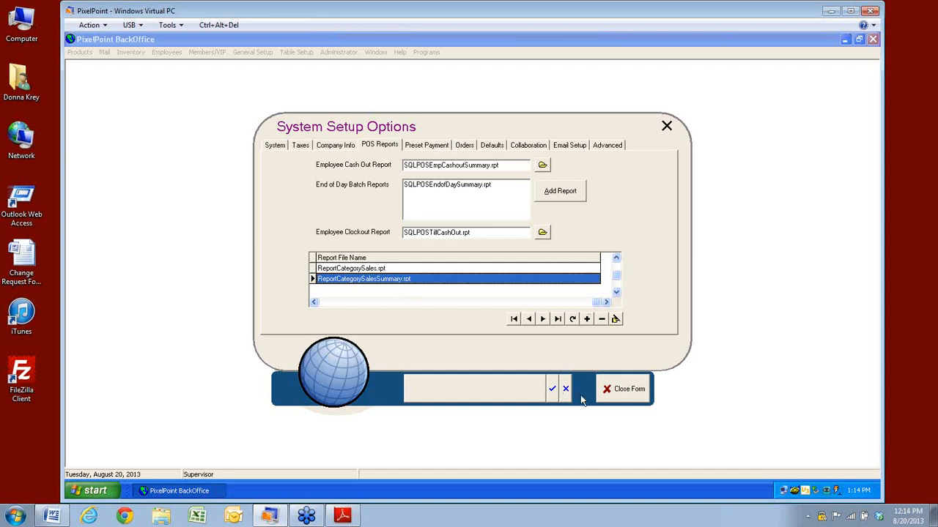
click(566, 389)
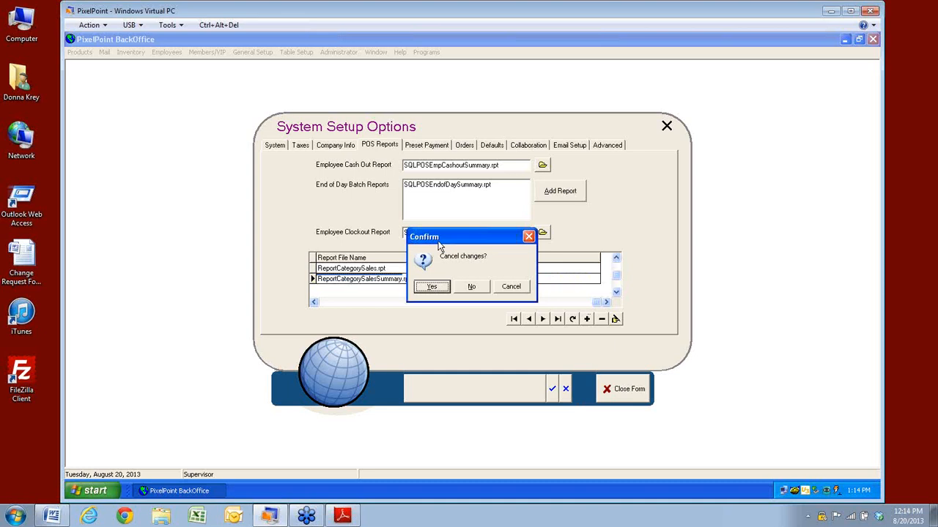
key(Return)
- Show the preset payment settings and examine the amount fields for Preset Payment 1 and 2
click(425, 146)
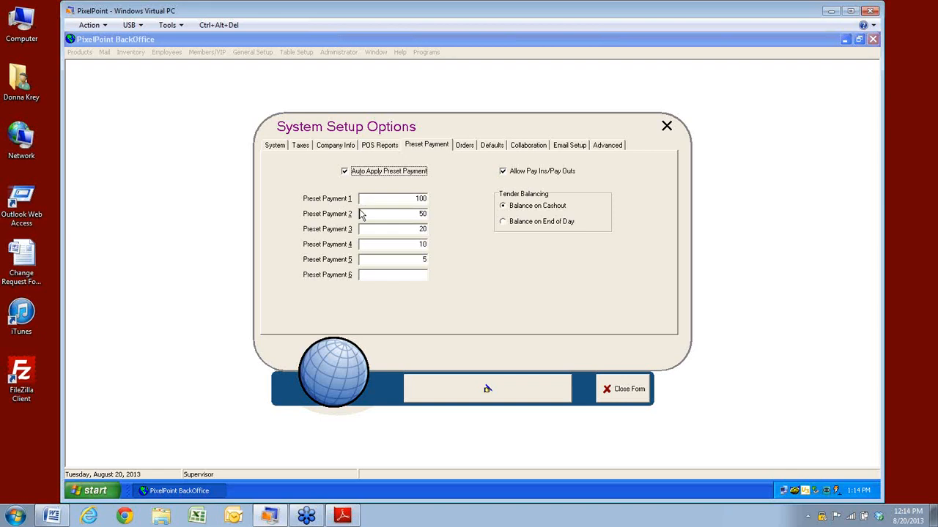
click(412, 199)
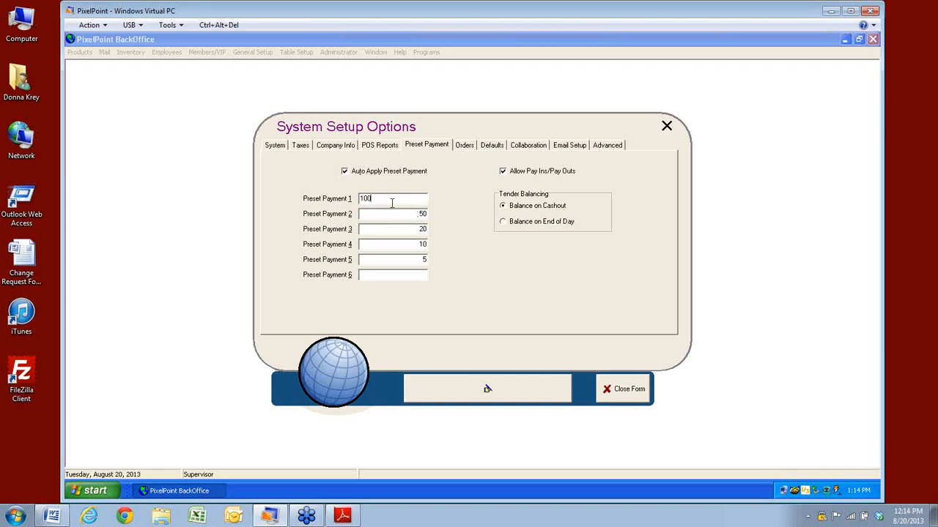
click(377, 217)
click(406, 199)
- Show the order settings and check the options for applying member points, keeping Product
click(465, 146)
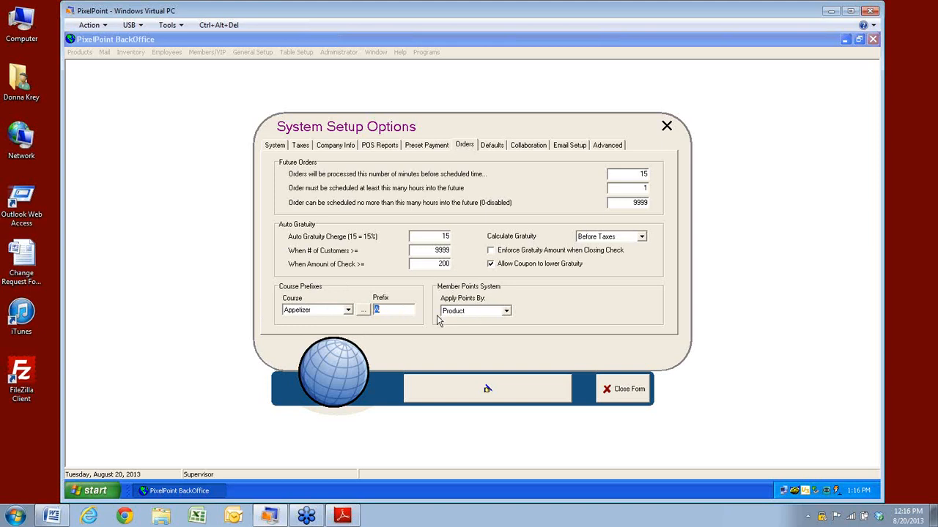
click(506, 311)
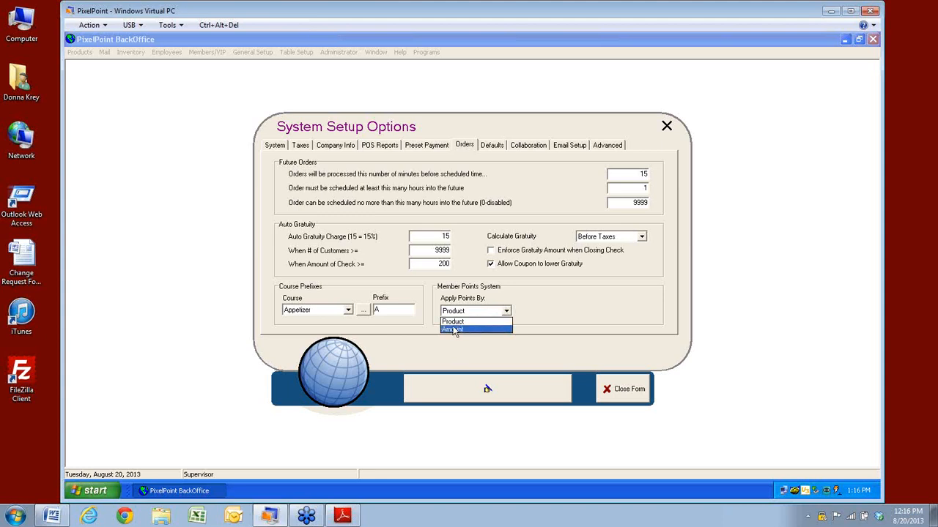
click(605, 308)
- Review the products available as default split comment and default seating position, keeping Default Message and Default Seat
click(501, 149)
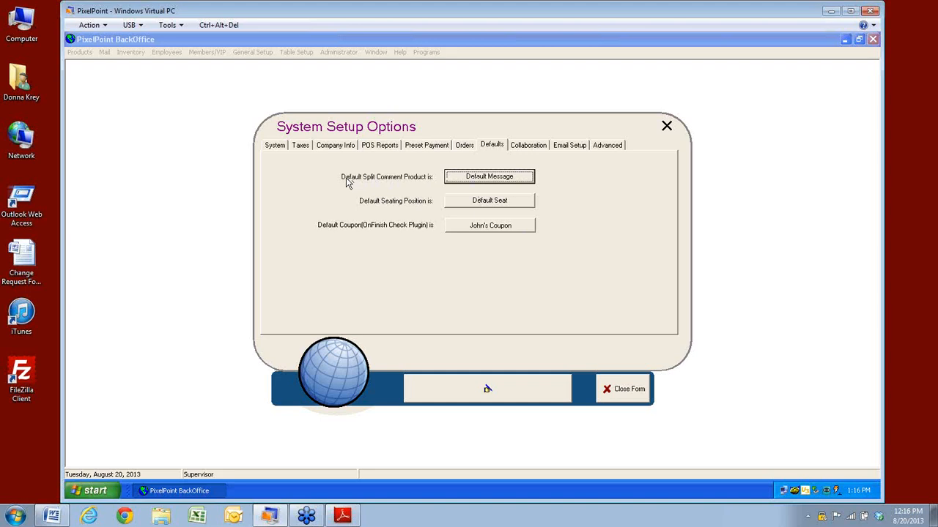
click(512, 184)
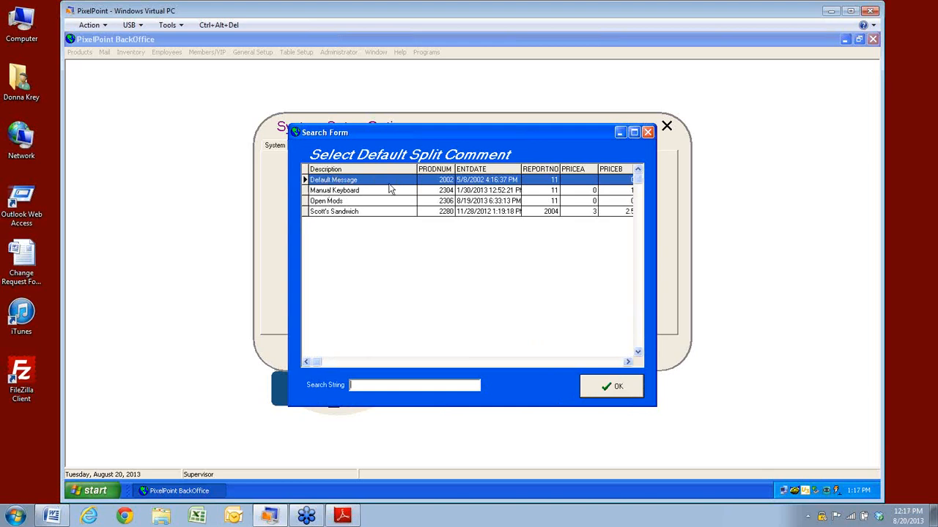
click(615, 386)
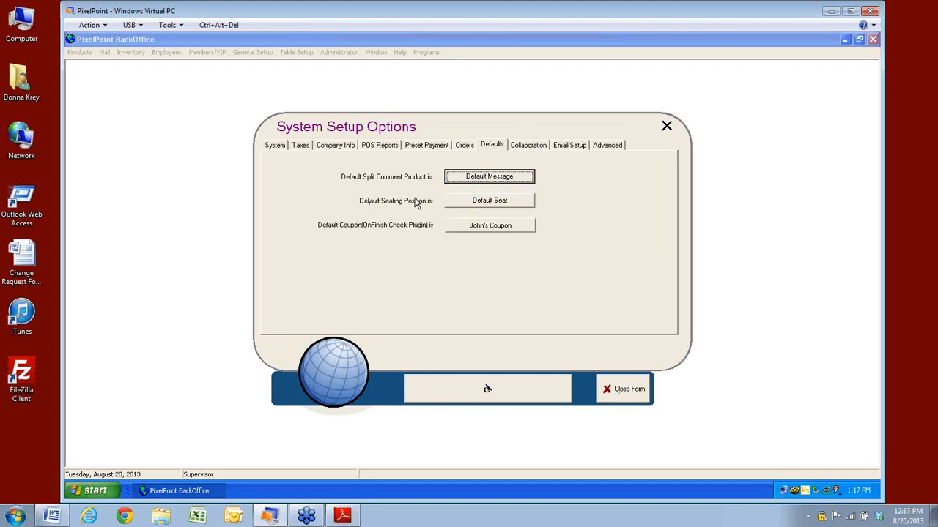
click(486, 202)
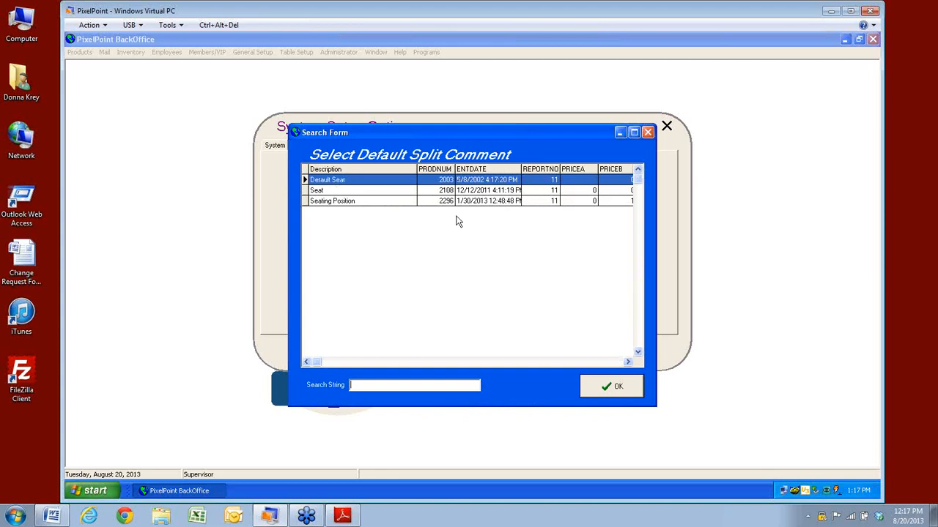
click(612, 387)
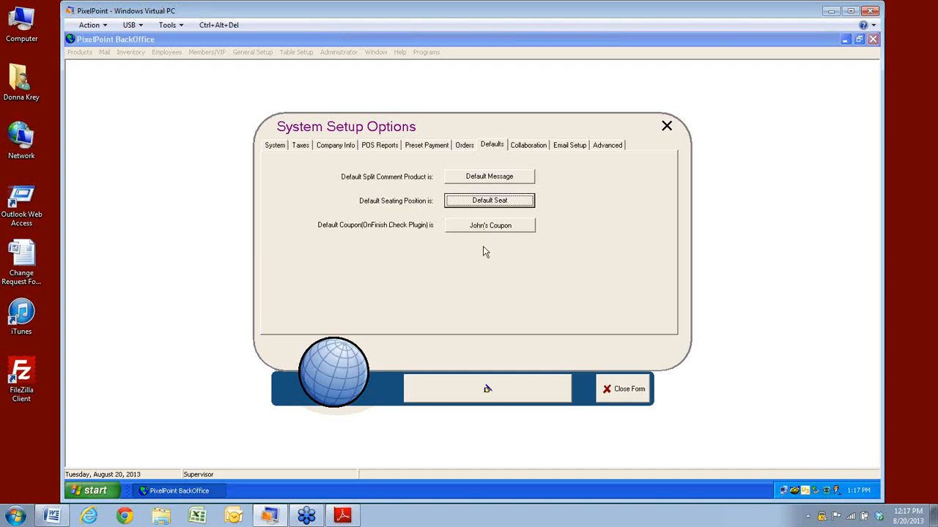
- Review the collaboration, email setup with its employee schedule message, and advanced settings, and close the system setup options
click(526, 145)
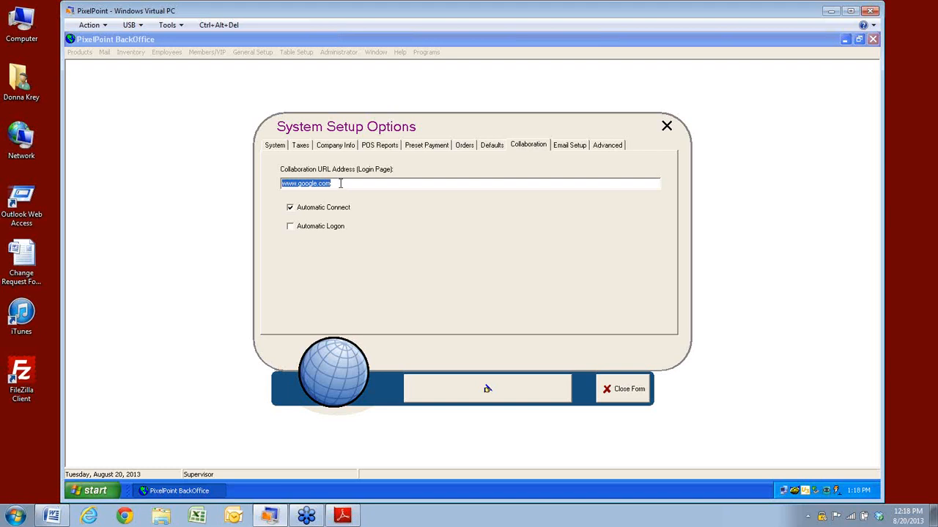
click(566, 149)
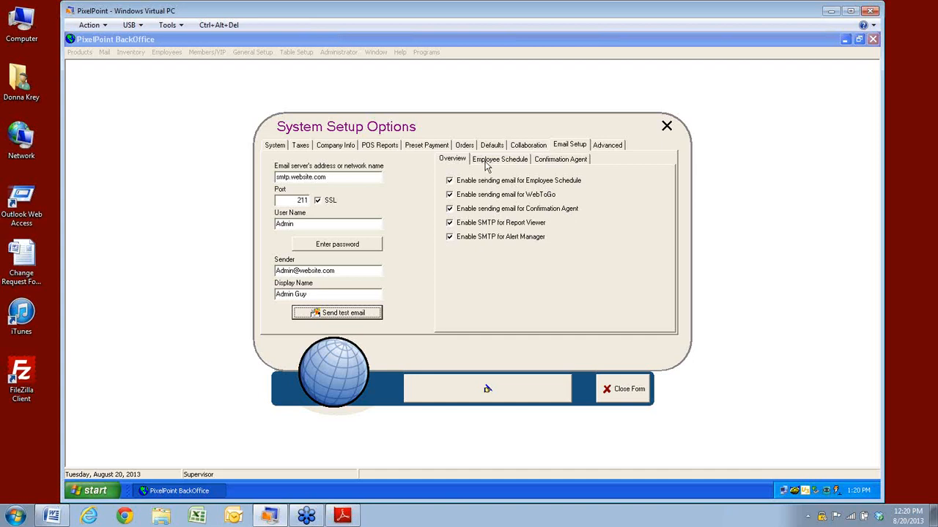
click(515, 166)
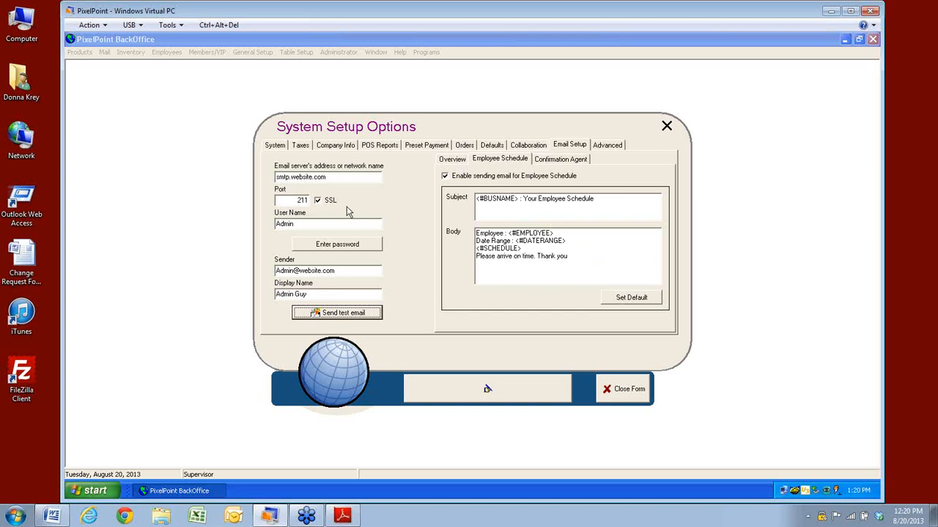
click(609, 146)
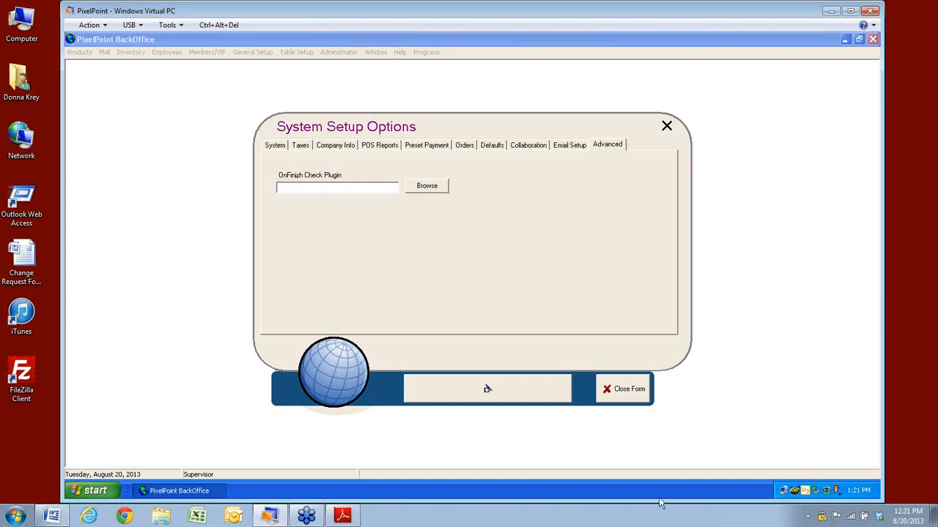
click(626, 394)
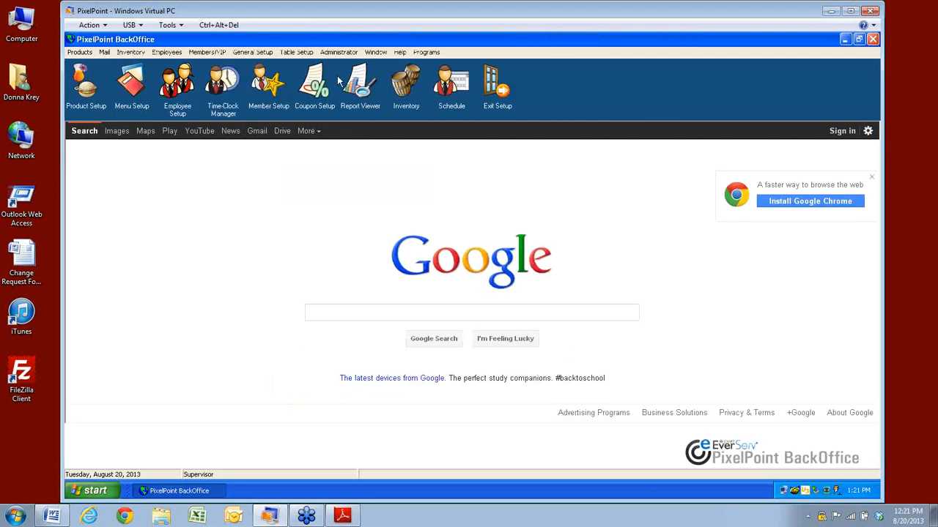
- Open the station setup and browse Station 1's available menus and alternate order forms, keeping Default Menu and Use Default
click(339, 53)
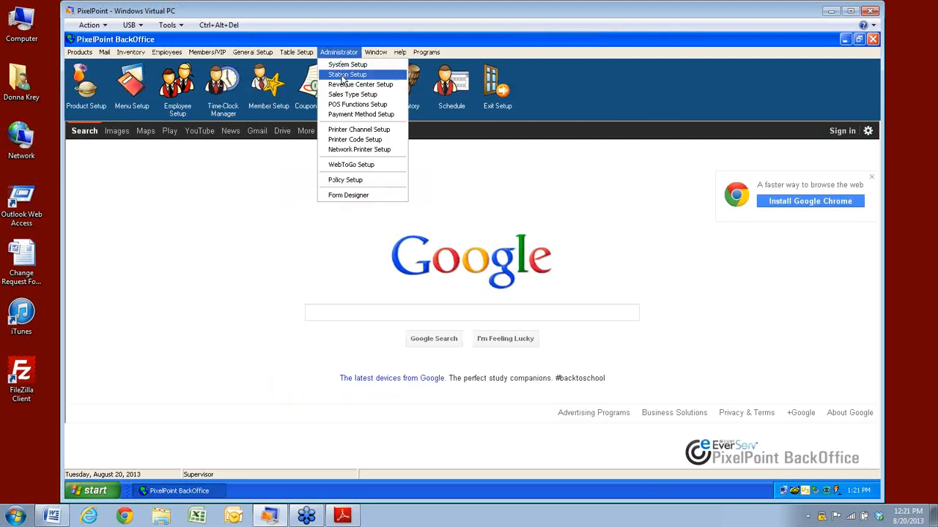
click(342, 75)
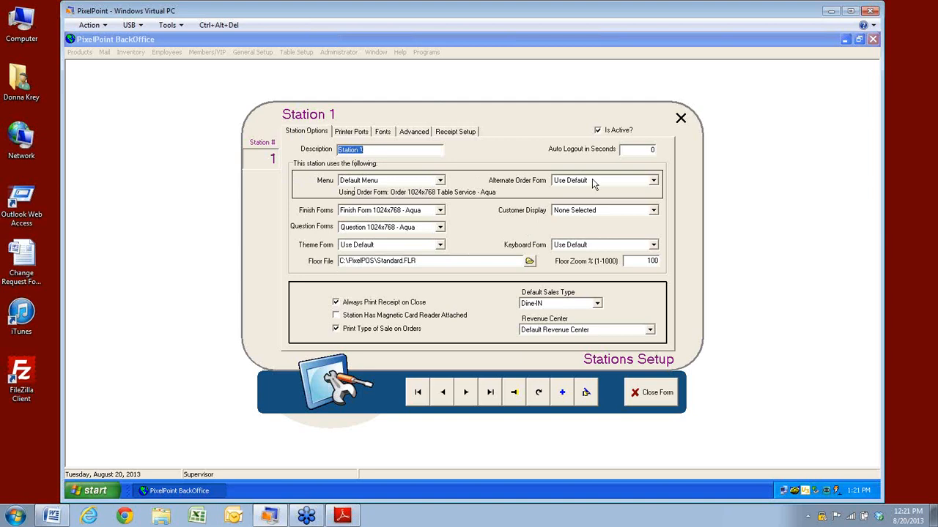
click(440, 181)
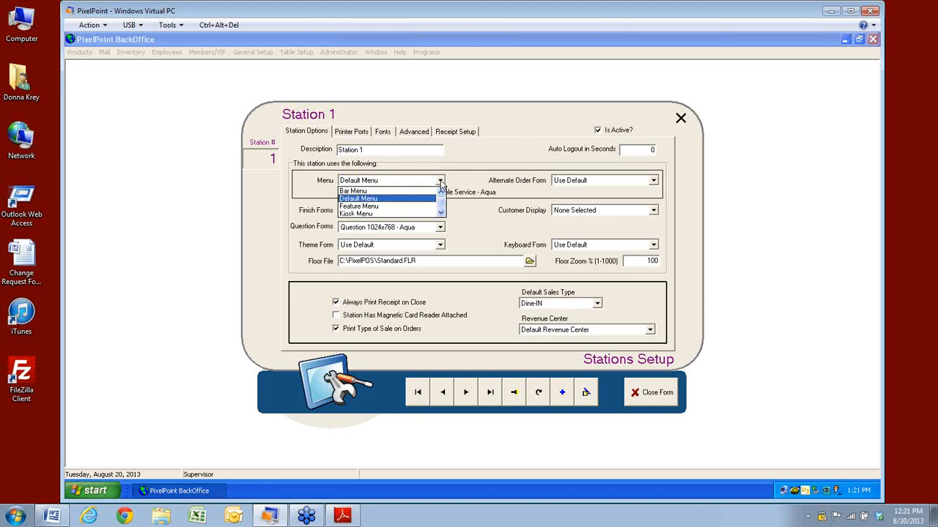
click(440, 182)
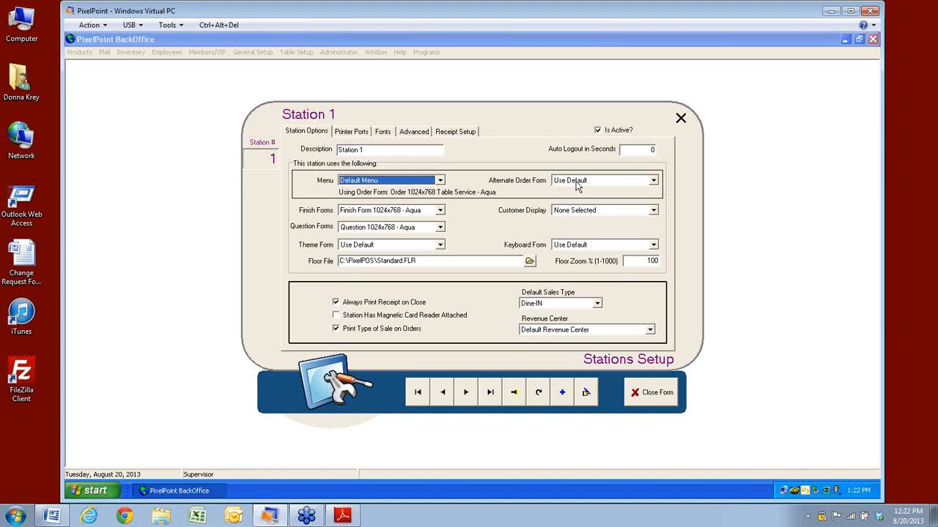
click(653, 181)
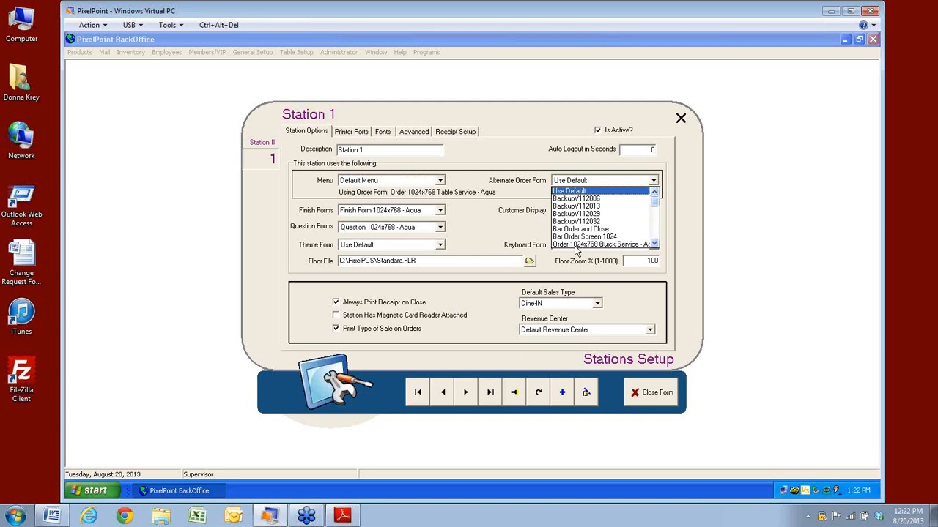
click(653, 243)
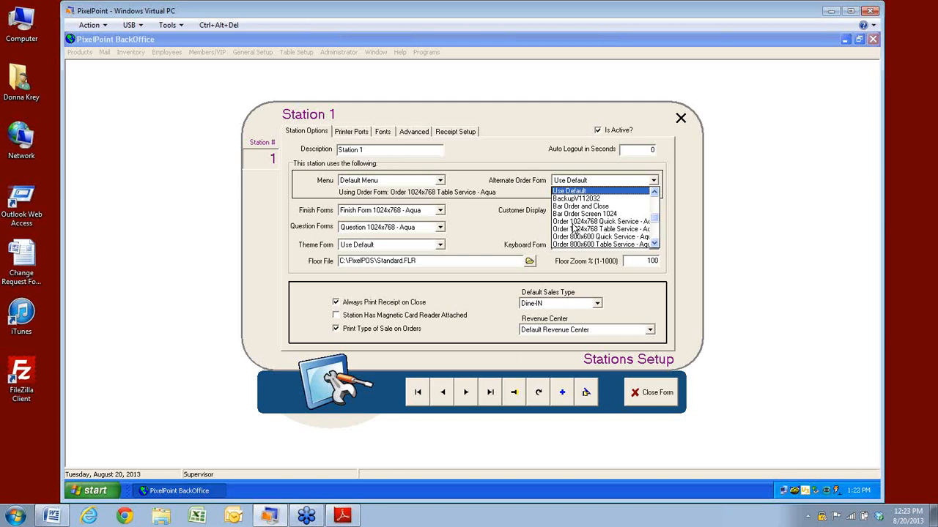
click(508, 194)
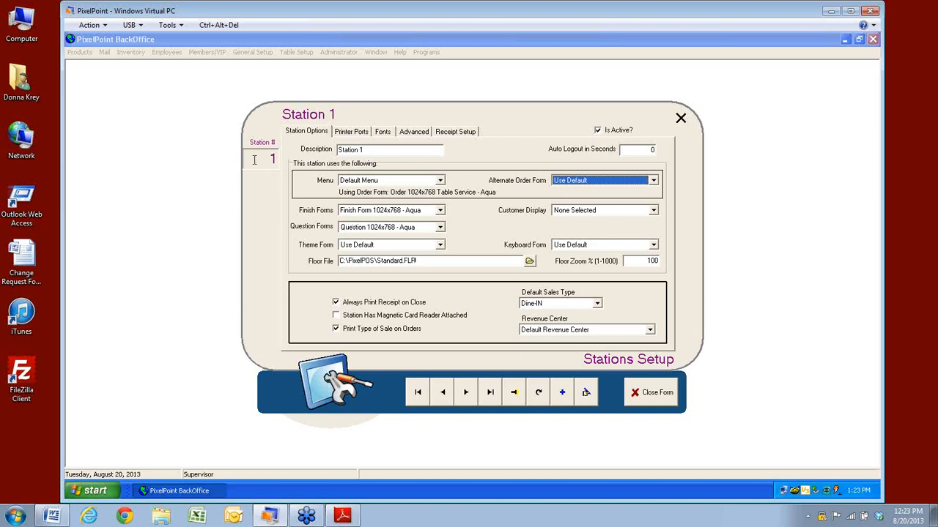
- Browse the floor files and default sales types available for Station 1, keeping Standard.FLR and Dine-IN
click(530, 268)
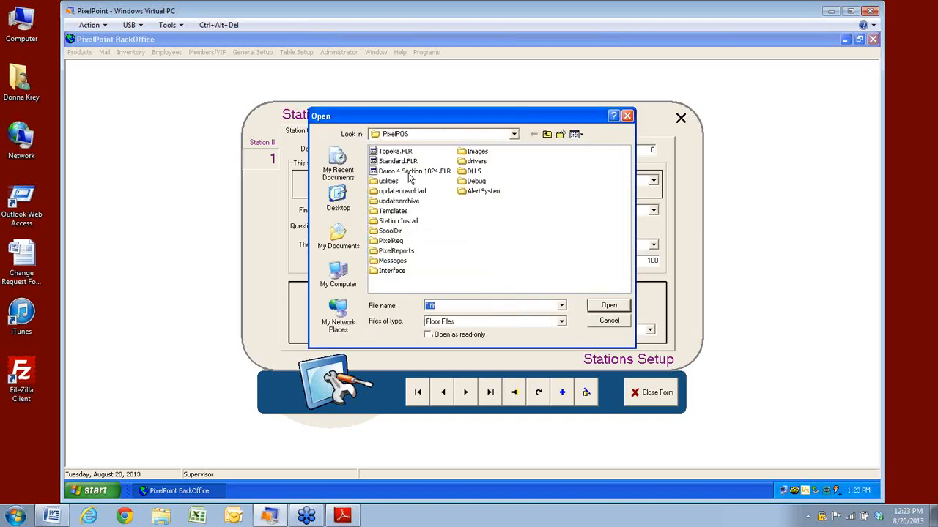
click(609, 321)
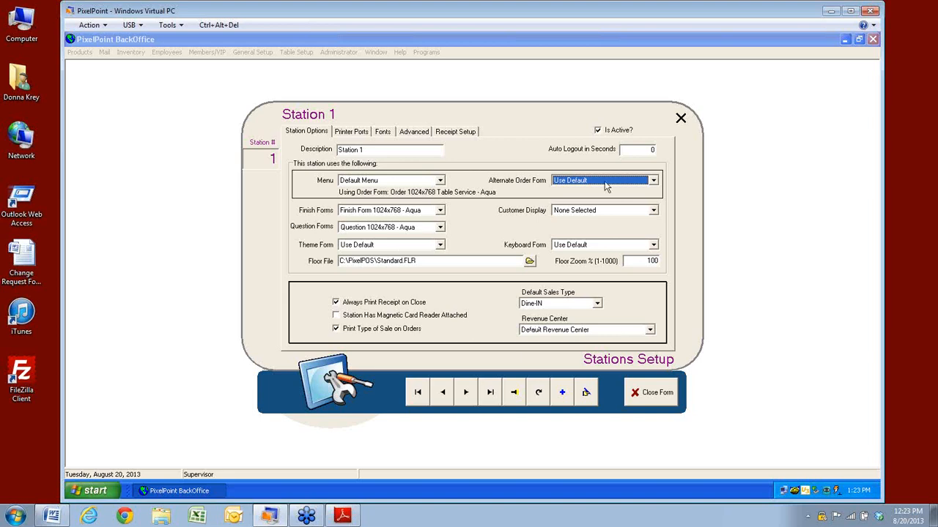
click(597, 304)
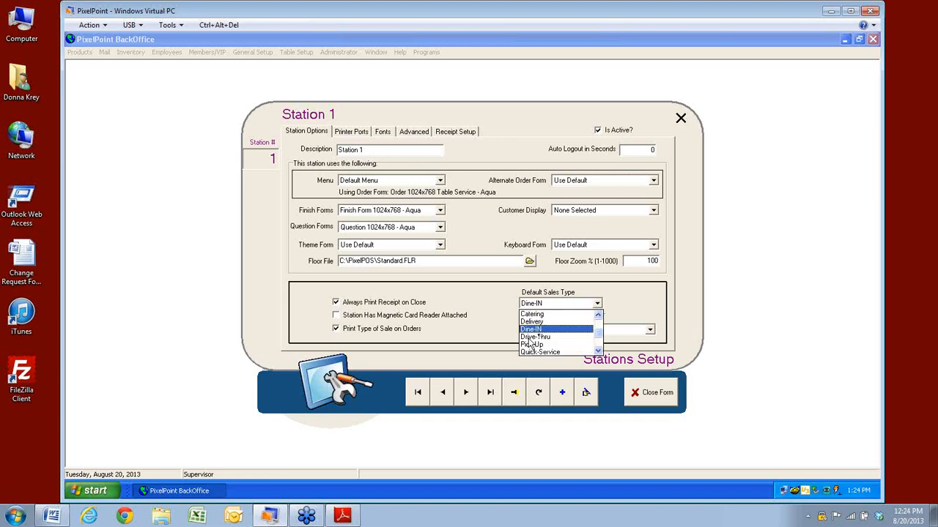
click(640, 295)
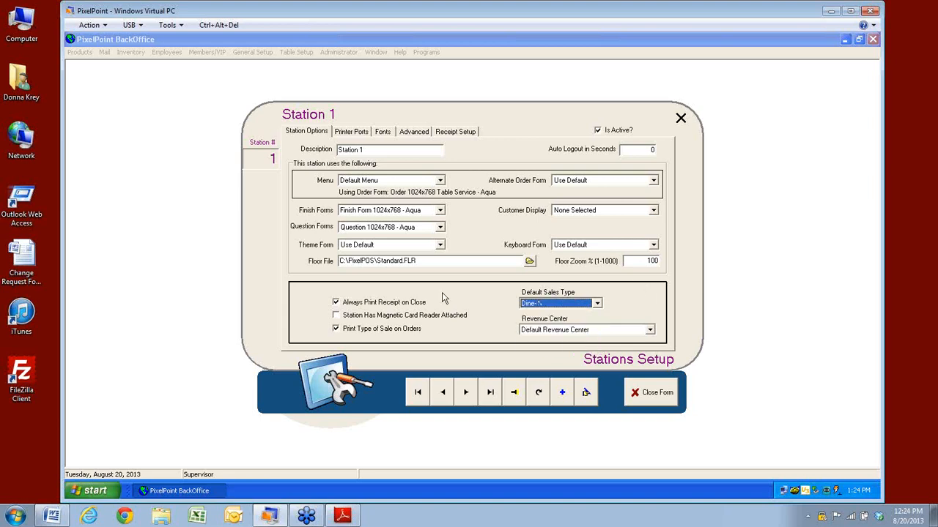
- Try 13 as the receipt printer value in Station 1's printer port options, and discard the change
click(350, 134)
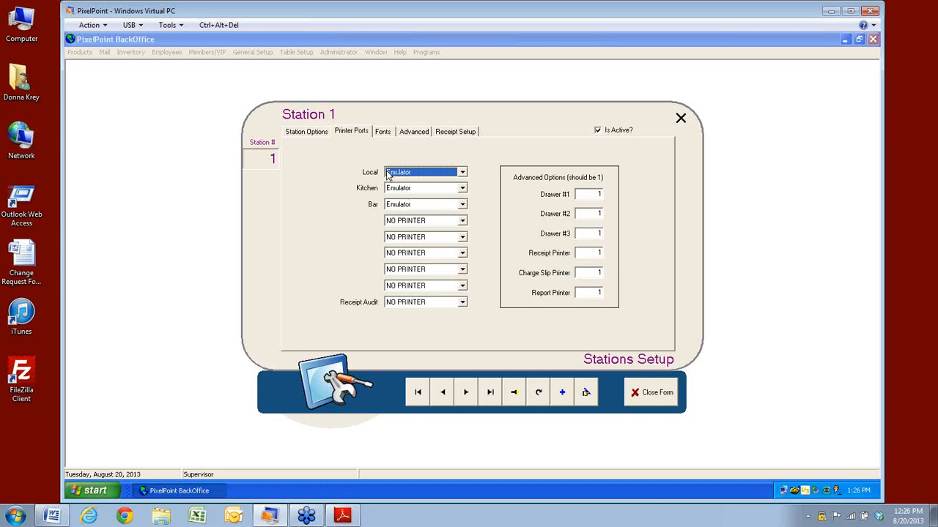
click(602, 253)
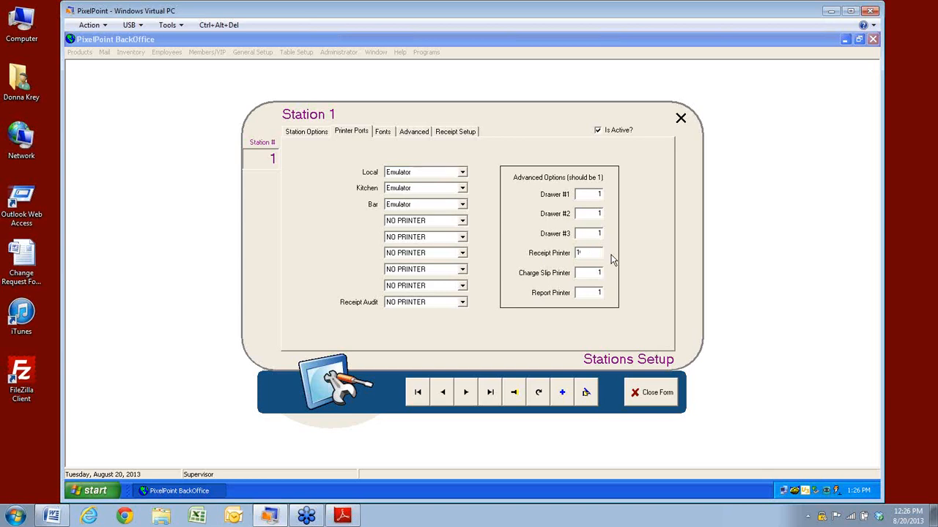
text(3)
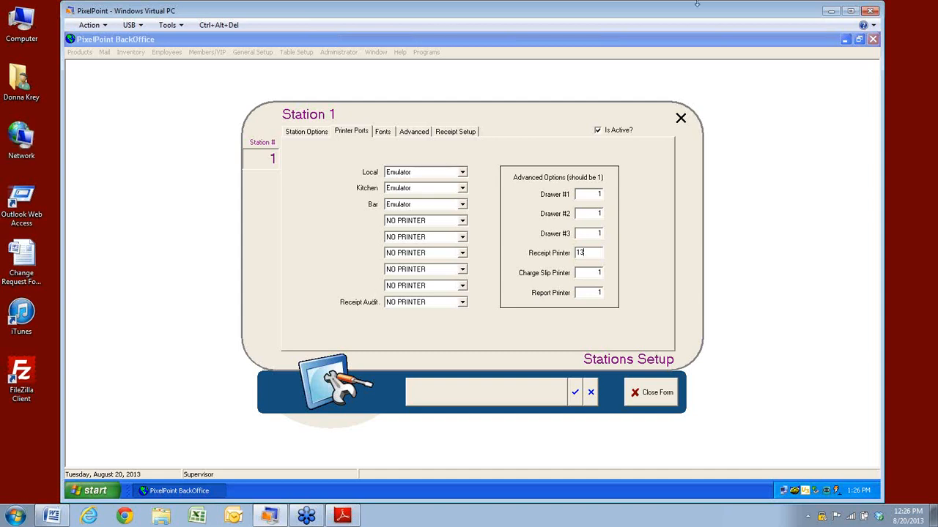
click(590, 393)
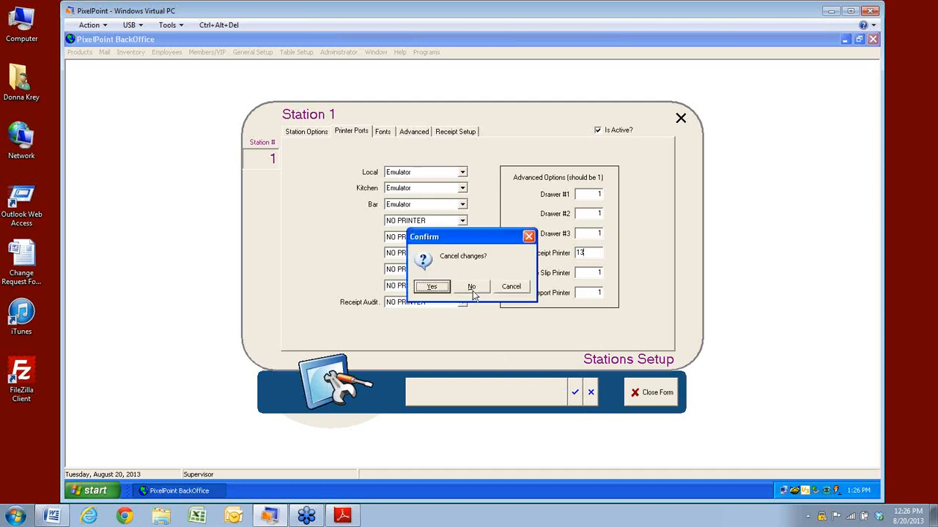
click(432, 287)
- Review Station 1's font and advanced settings, and check the station price level options, keeping Use Schedule Pricing
click(384, 133)
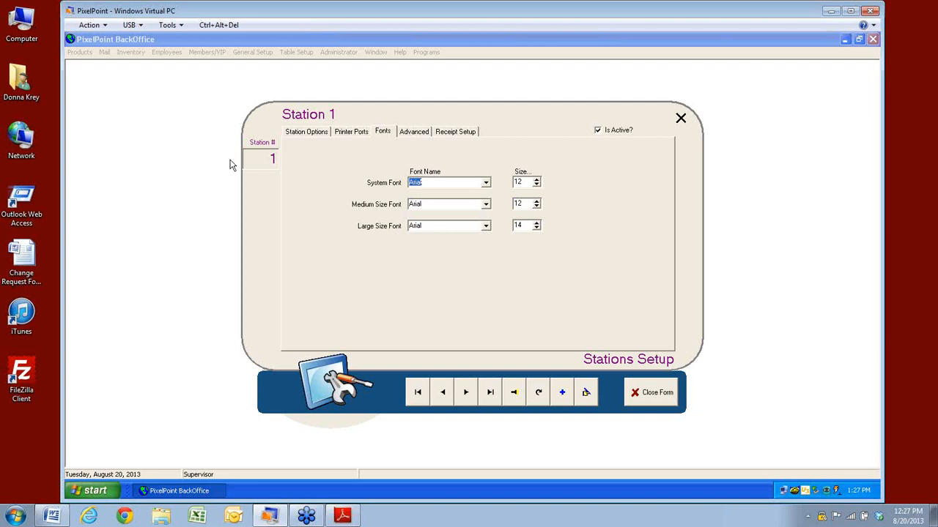
click(414, 132)
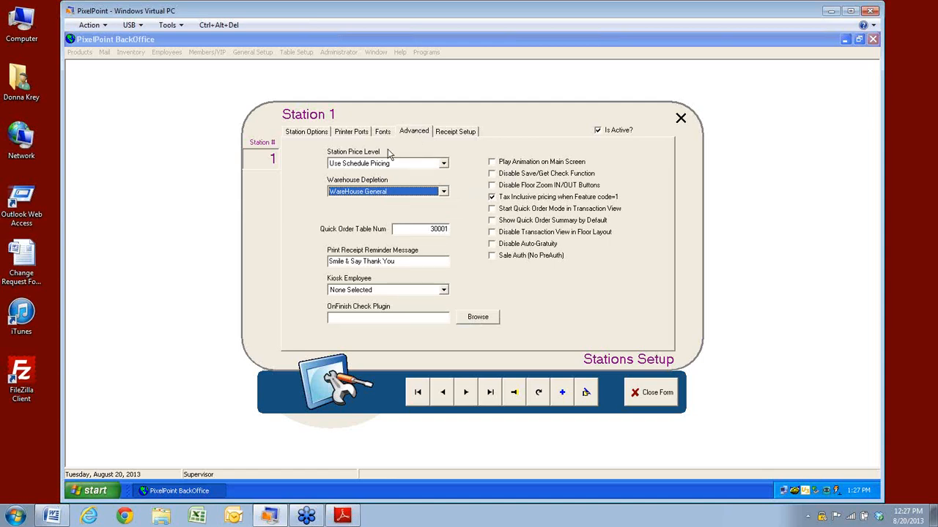
click(443, 165)
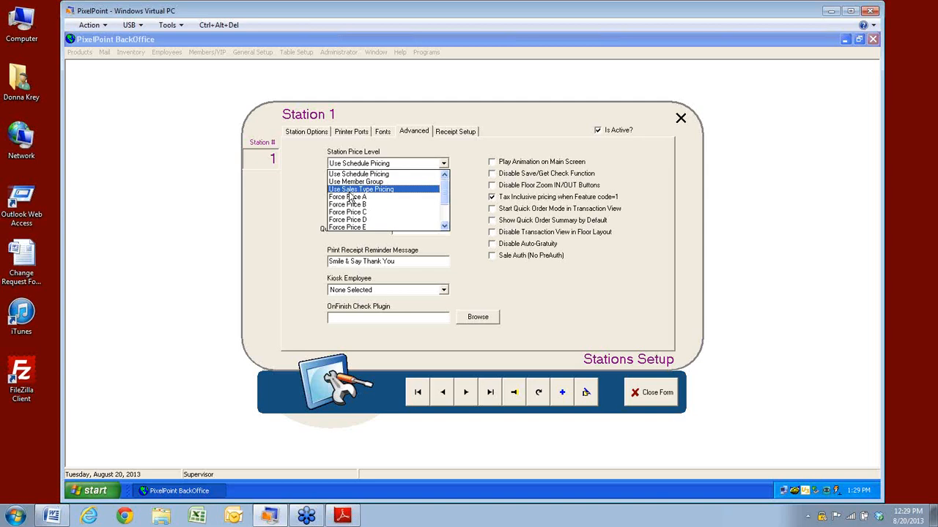
click(359, 175)
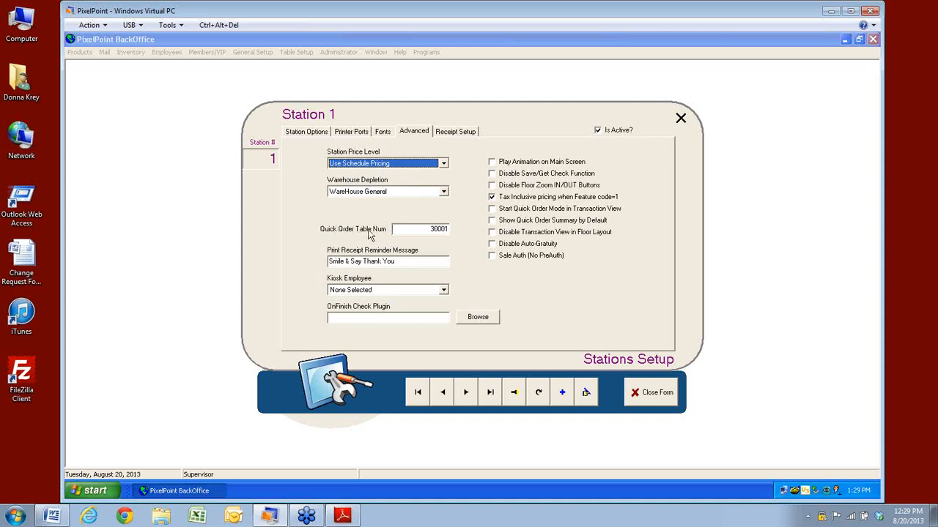
- Examine Station 1's Quick Order Table Num and Sale Auth (No PreAuth) settings, keeping 30001 and leaving Sale Auth off
click(422, 228)
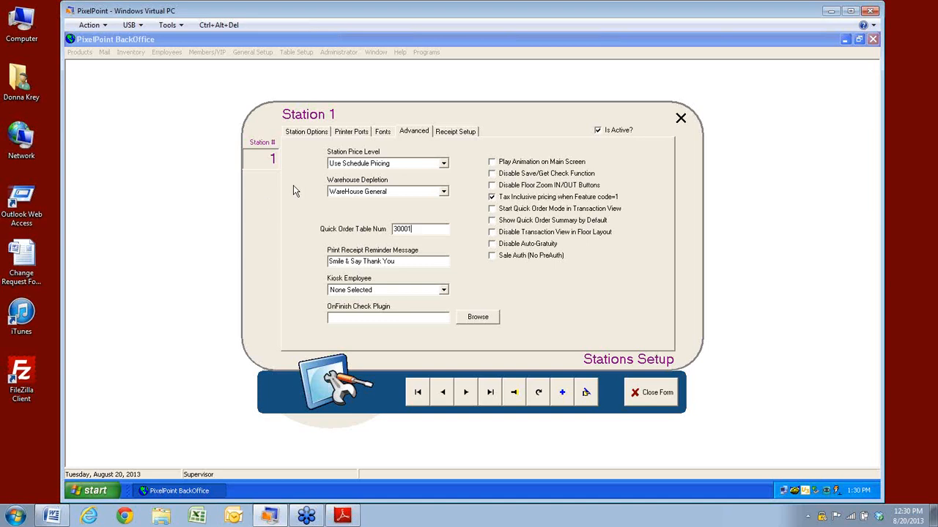
click(410, 228)
key(BackSpace)
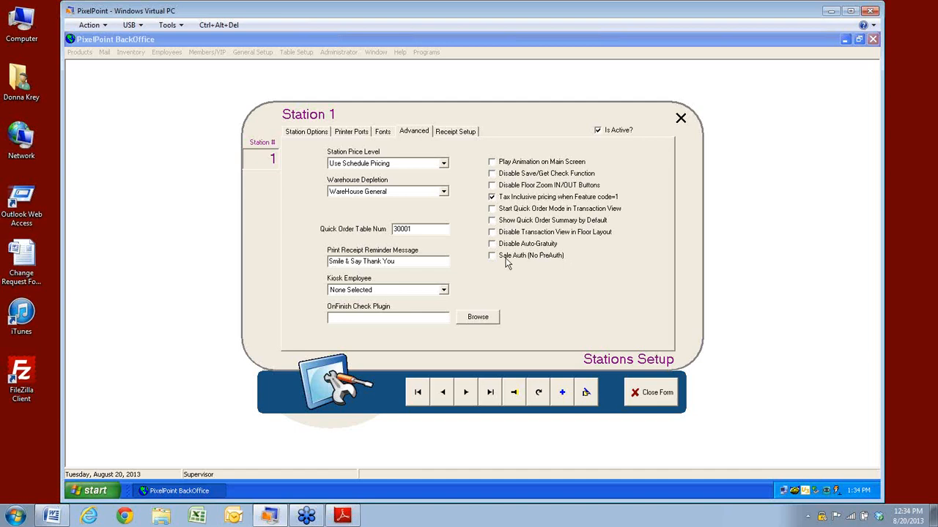
click(493, 257)
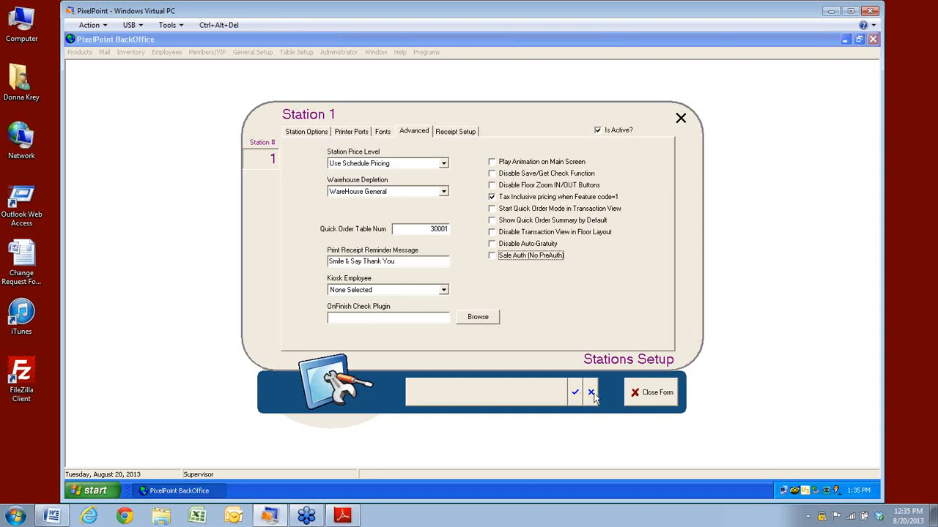
- Try the Custom Receipt option in Station 1's receipt setup, turn it off again, and cancel the changes
click(444, 135)
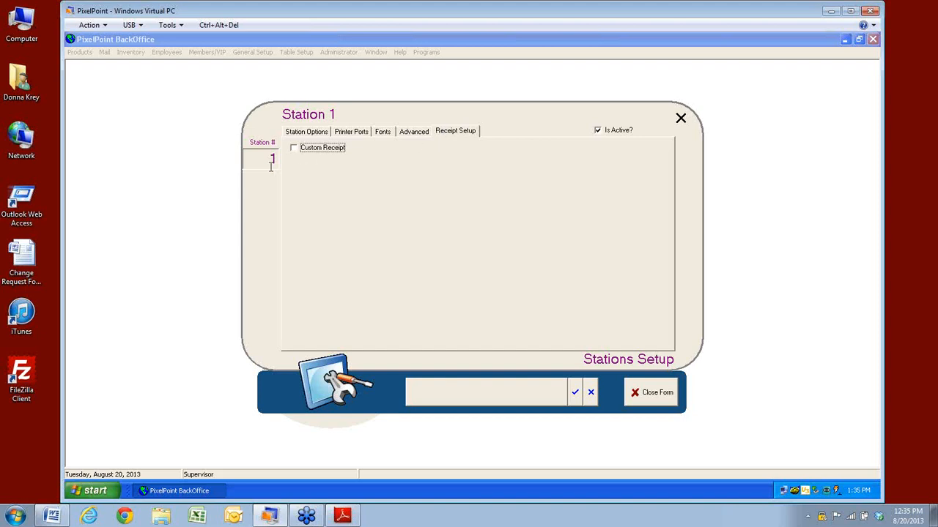
click(293, 148)
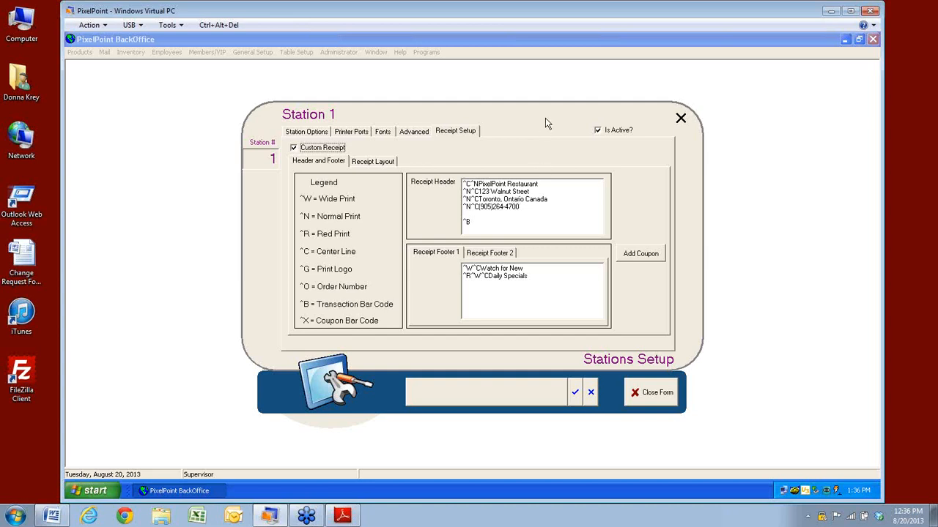
click(294, 149)
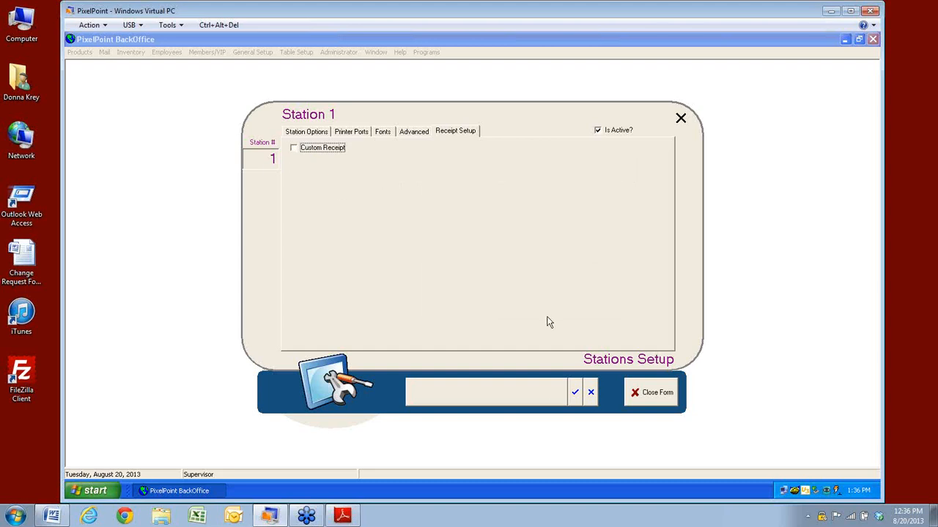
click(591, 392)
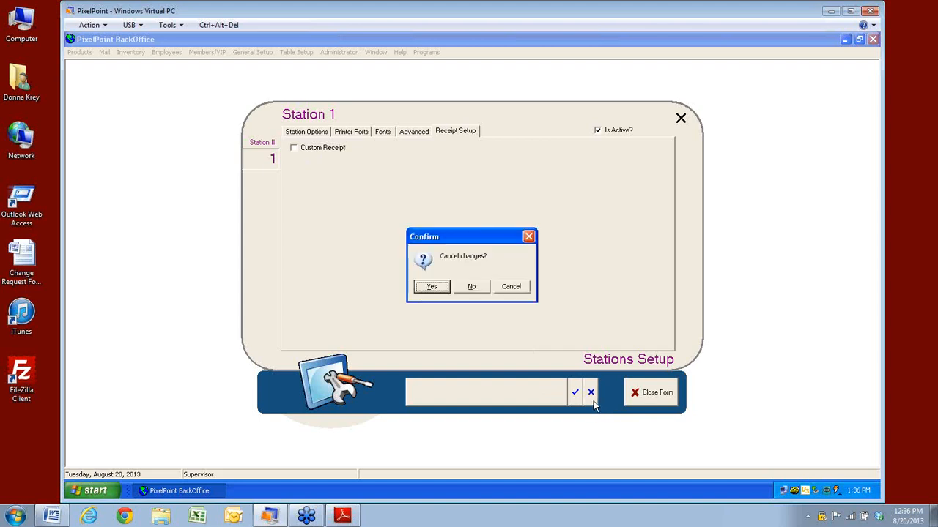
click(510, 291)
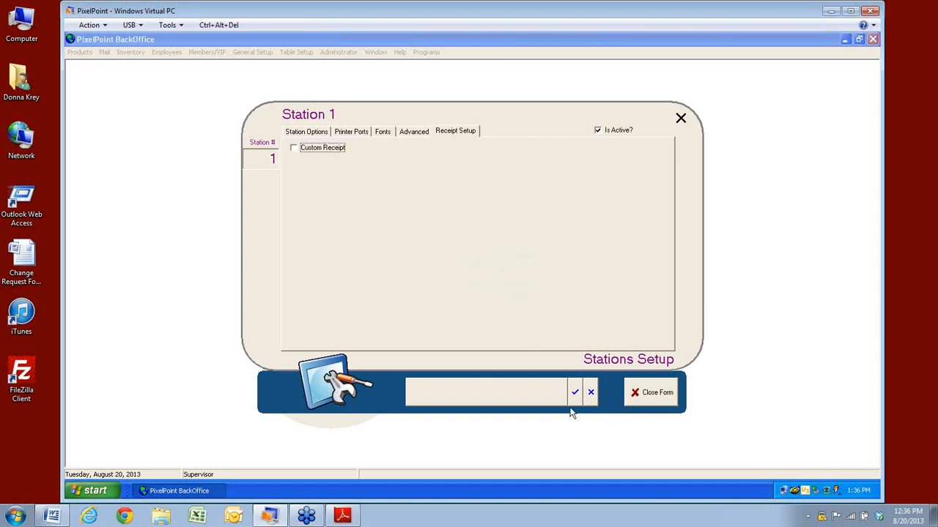
click(591, 393)
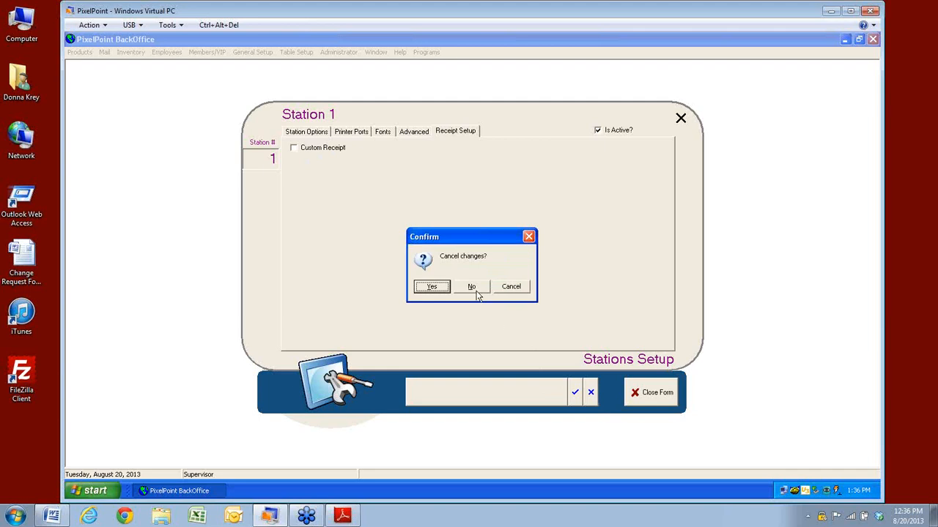
click(433, 287)
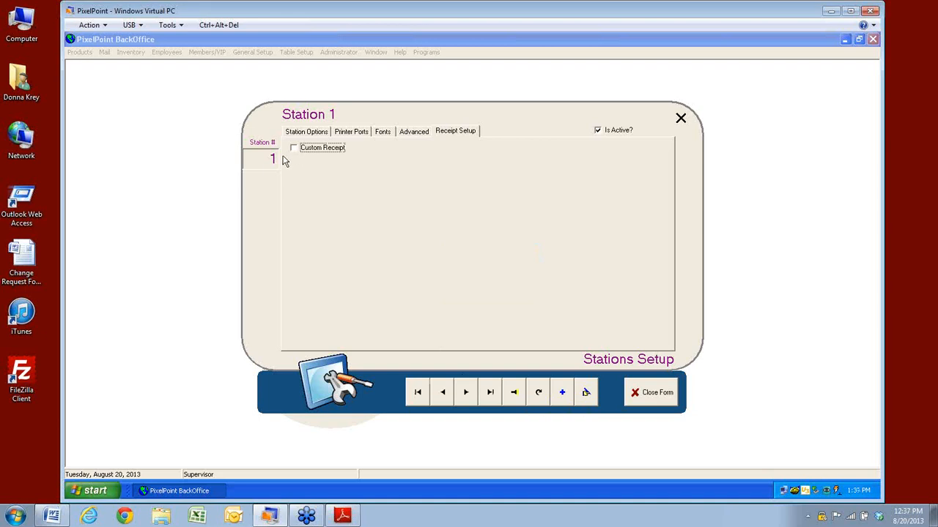
- Browse the station search list down to Station 20 and across its printer, drawer and receipt port columns, and load Station 20
click(515, 394)
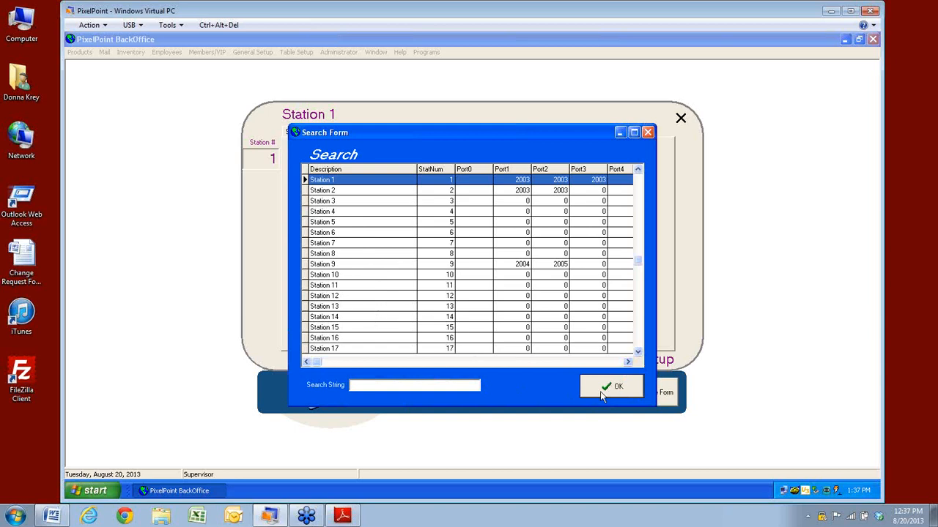
click(637, 352)
click(636, 351)
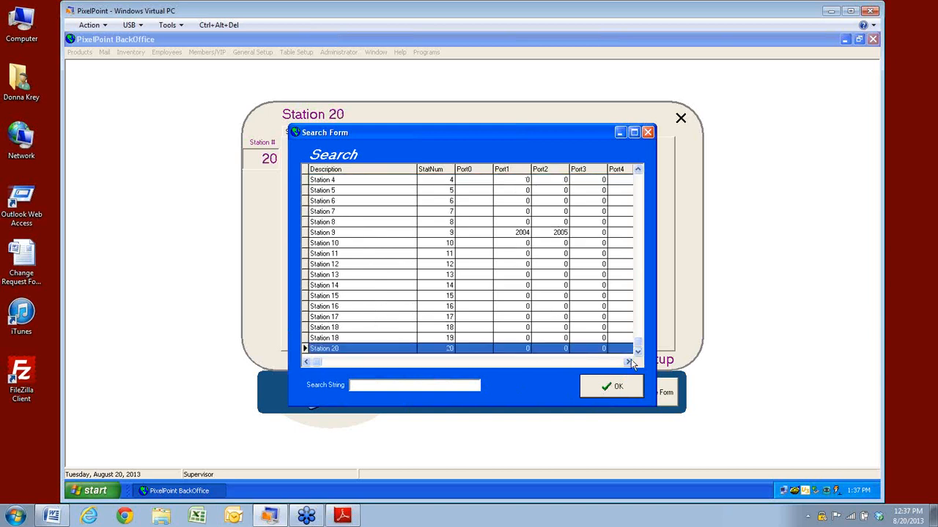
click(627, 362)
click(628, 361)
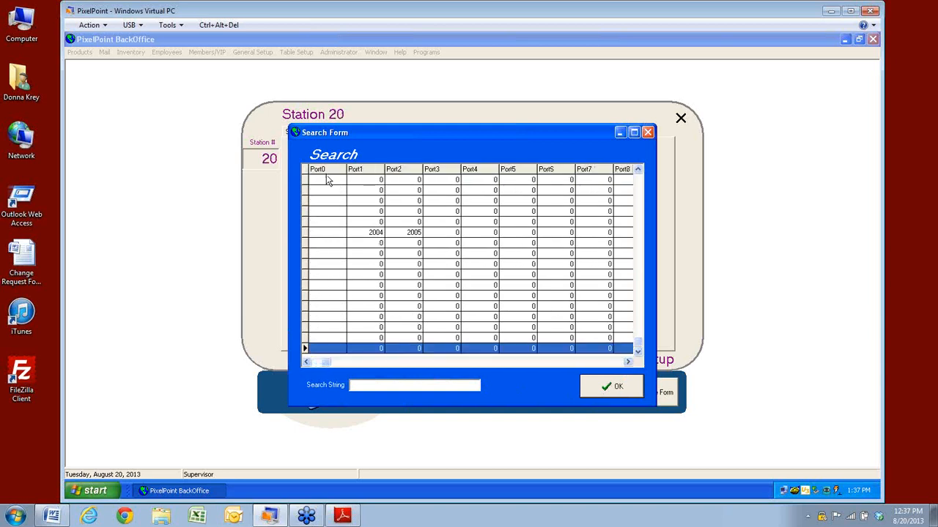
click(626, 362)
click(627, 361)
click(627, 362)
click(626, 362)
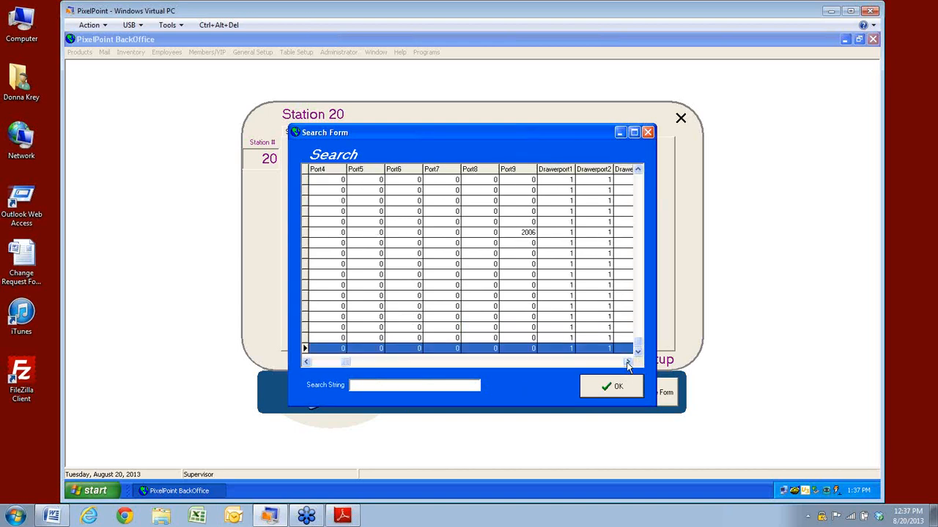
click(627, 362)
click(627, 362)
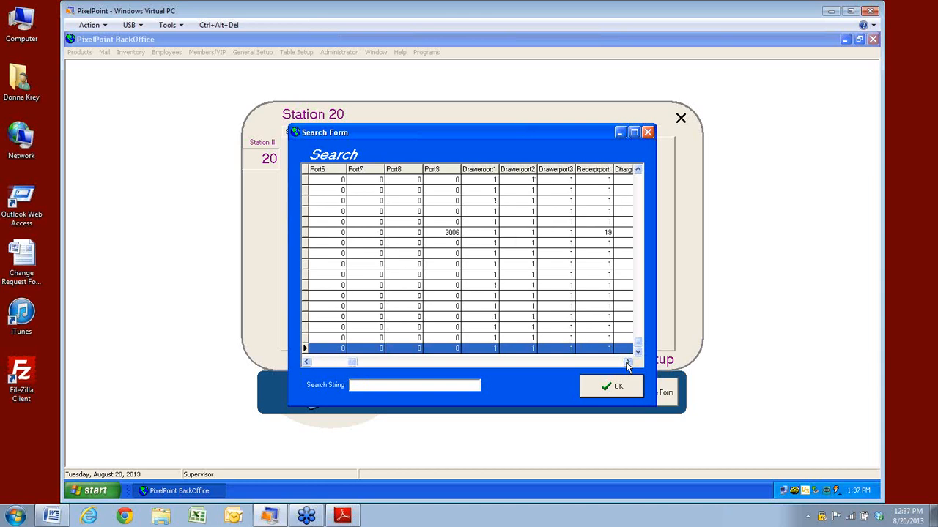
click(627, 362)
click(627, 362)
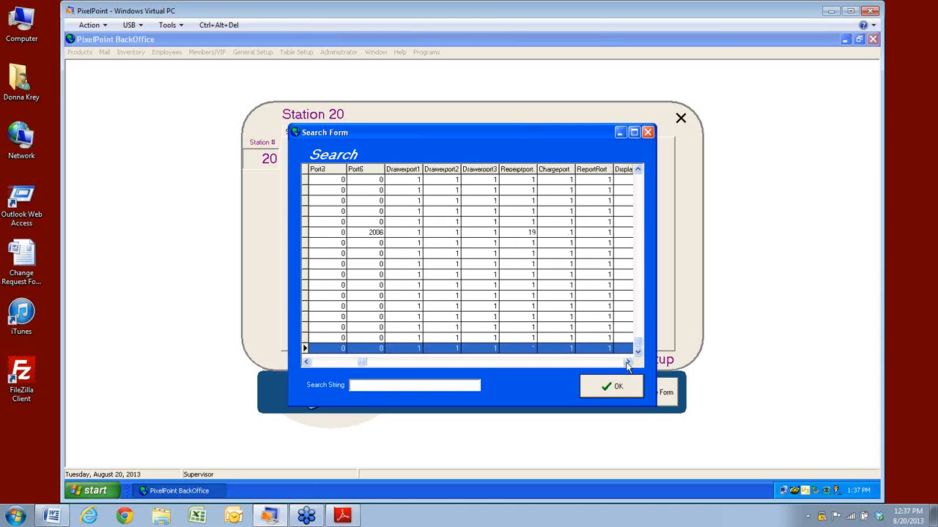
click(627, 362)
click(627, 362)
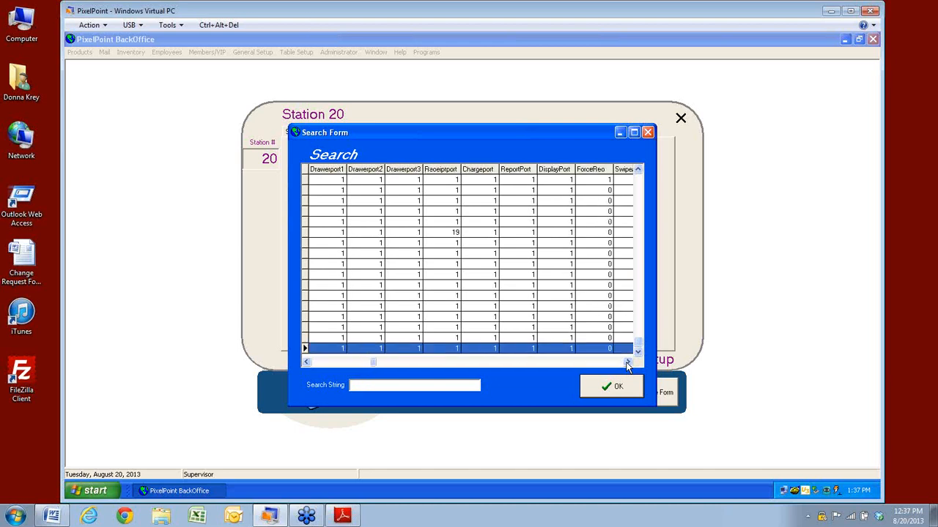
click(627, 362)
click(608, 388)
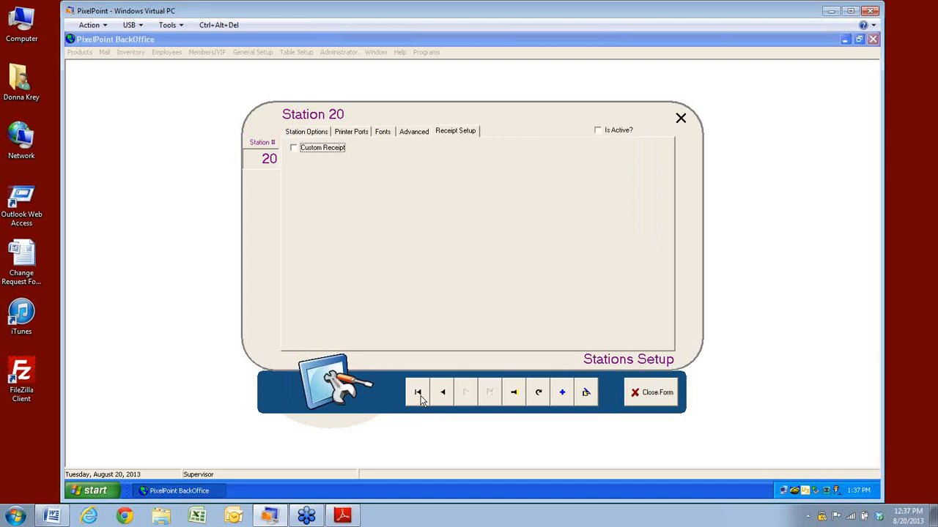
- Go to the first and last station records, step back to Station 16, and refresh the record
click(419, 398)
click(490, 396)
click(444, 394)
click(444, 395)
click(445, 395)
click(444, 395)
click(538, 395)
- Look up Station 20 in the station search list, return to the first station, and close the stations setup
click(516, 397)
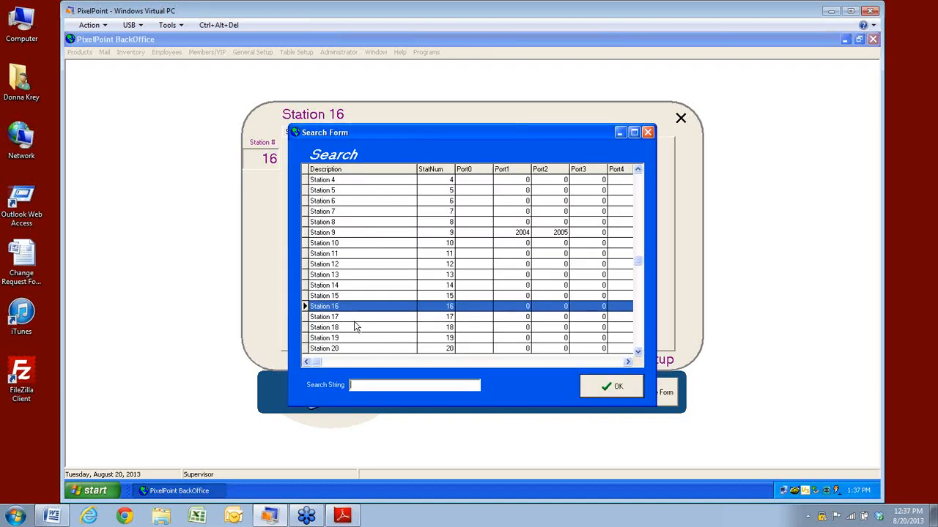
click(637, 344)
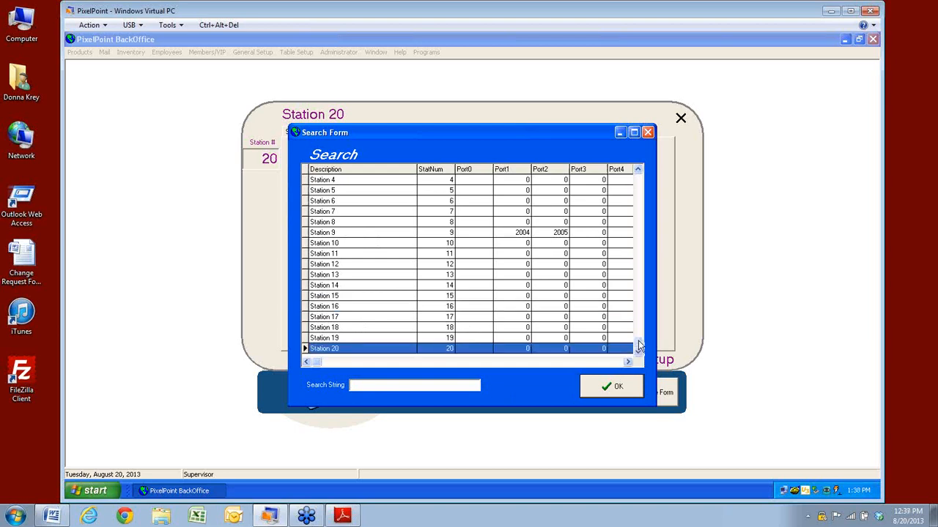
click(609, 391)
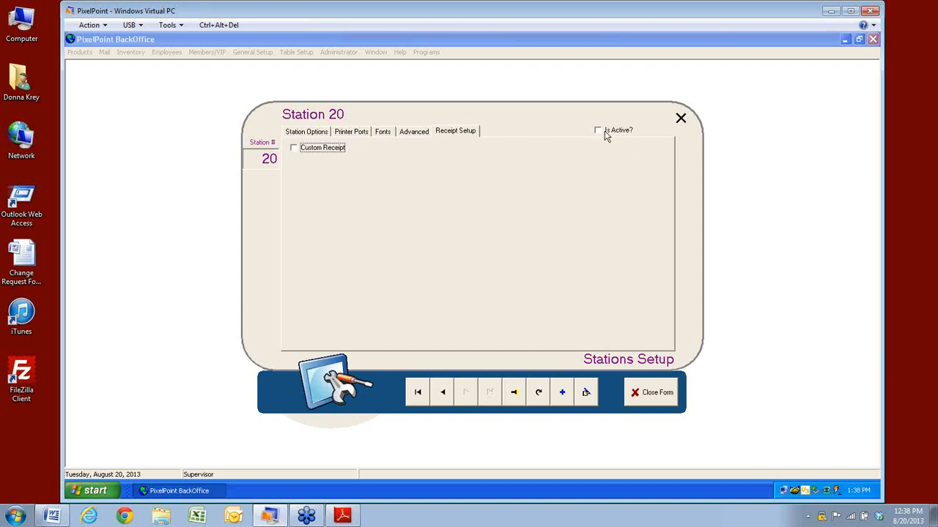
click(418, 394)
click(655, 402)
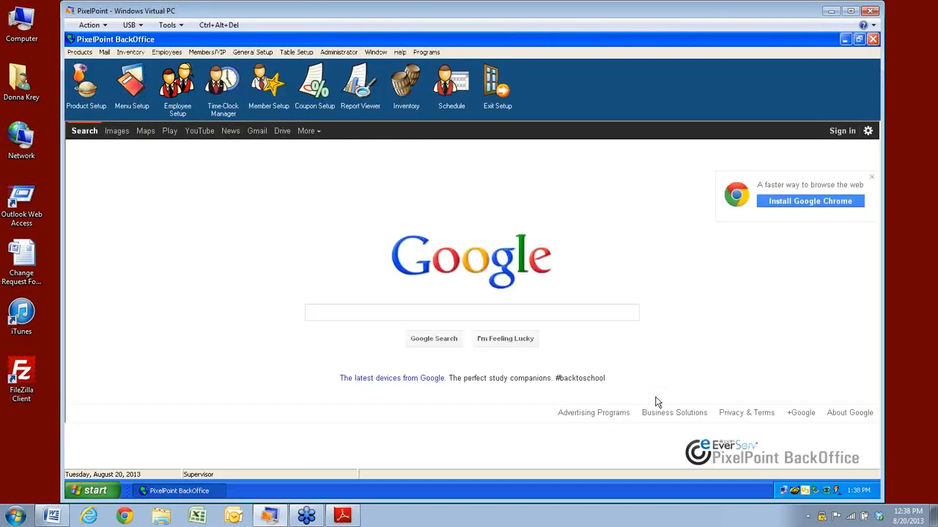
- Open the revenue center setup and check the existing revenue centers in the search list, keeping Default Revenue Center selected
click(338, 52)
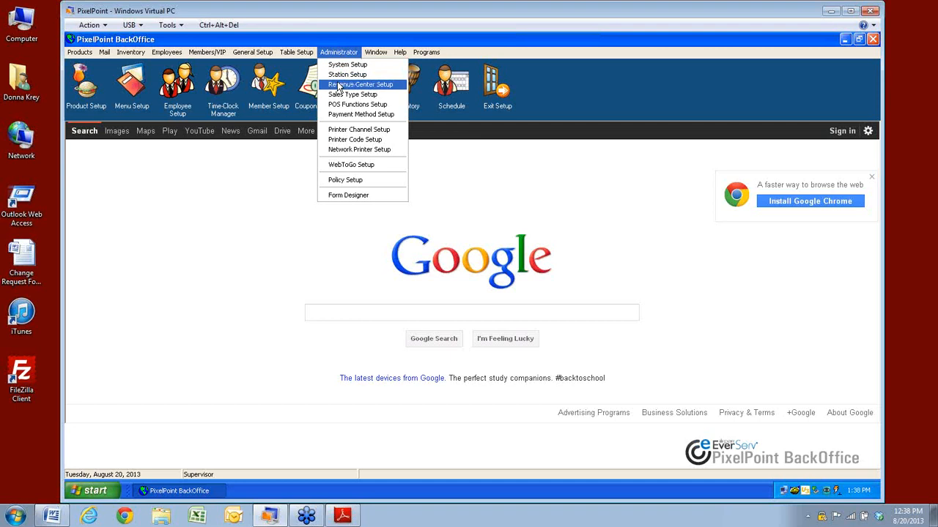
click(338, 85)
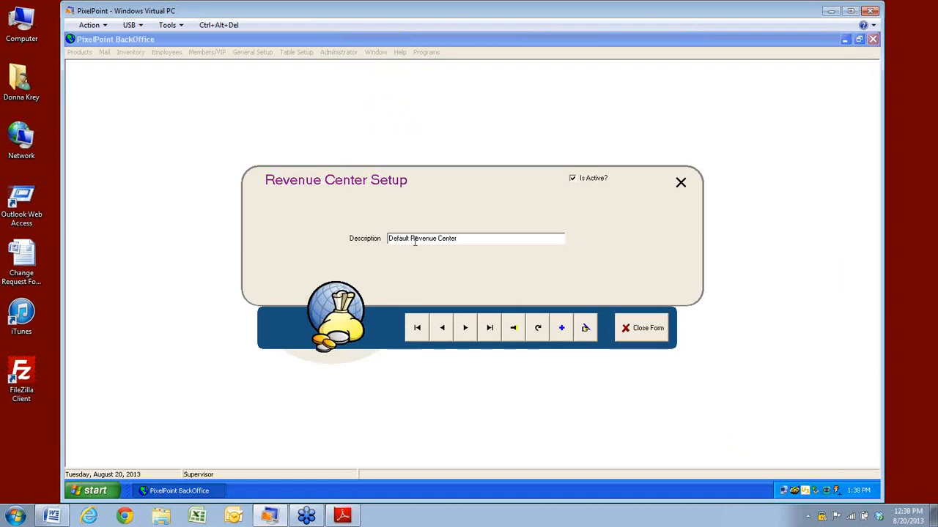
click(514, 331)
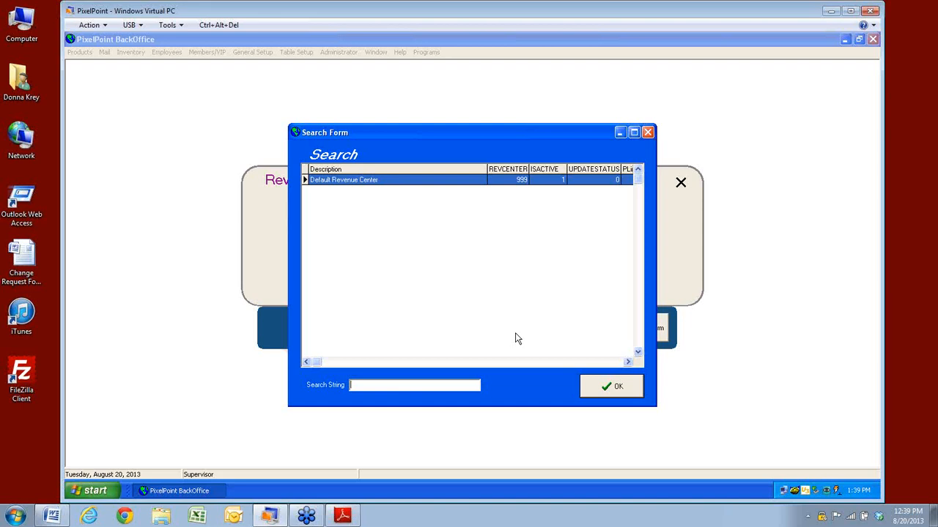
click(614, 384)
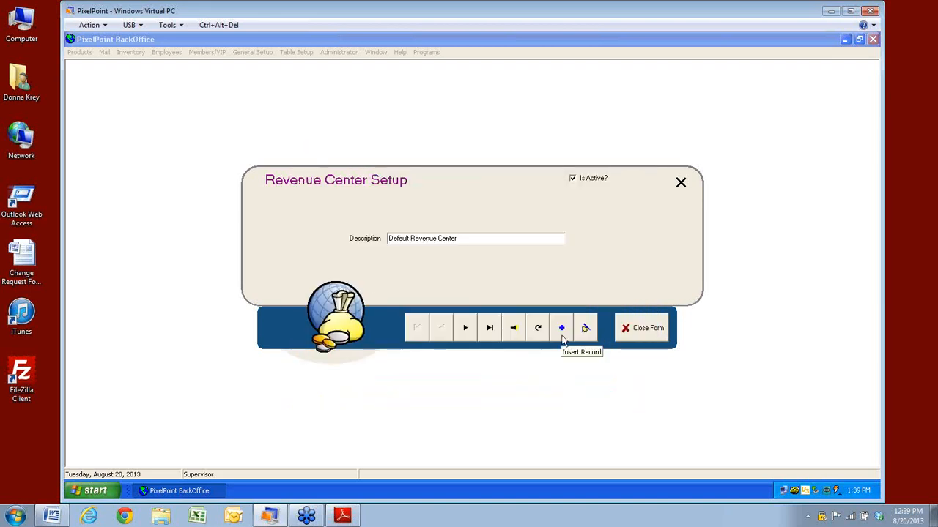
- Add a new revenue center with the description Coffee Shop and save it
click(562, 339)
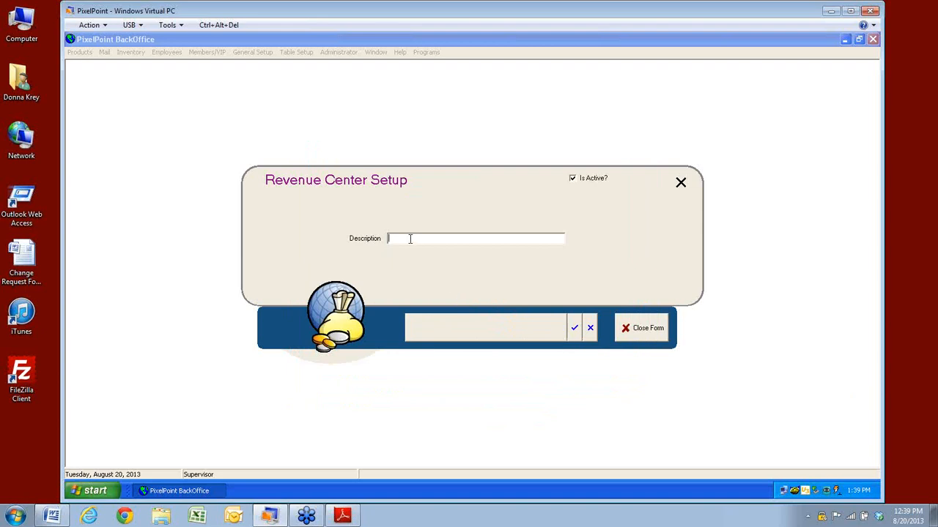
text(Coffee Ho)
click(409, 239)
text(S)
click(428, 239)
key(BackSpace)
key(BackSpace)
text(hop)
click(575, 329)
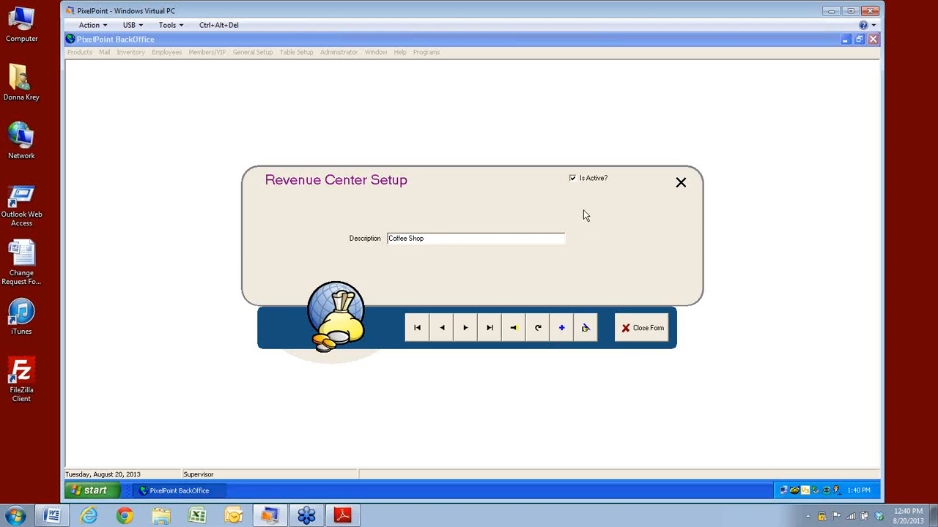
- Check the Coffee Shop revenue center's active setting and its entry in the search list, and close the revenue center setup
click(573, 179)
click(513, 329)
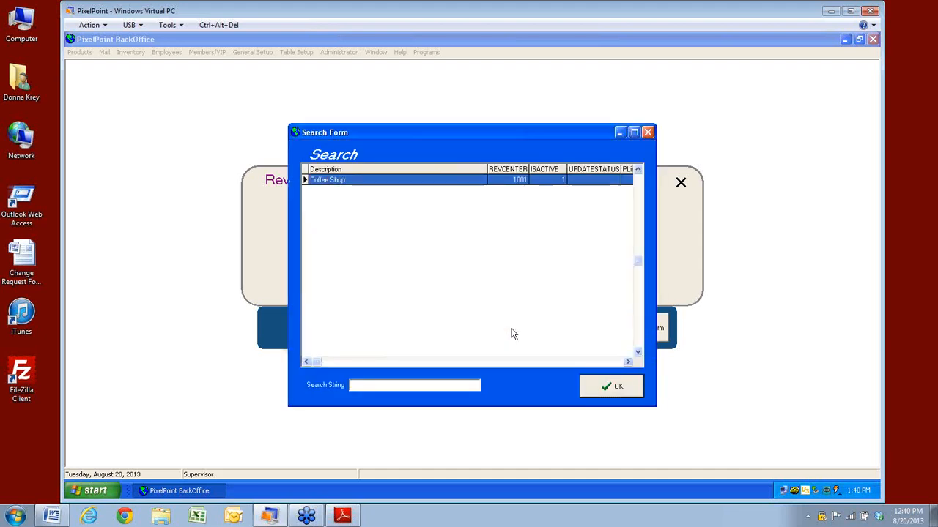
click(631, 386)
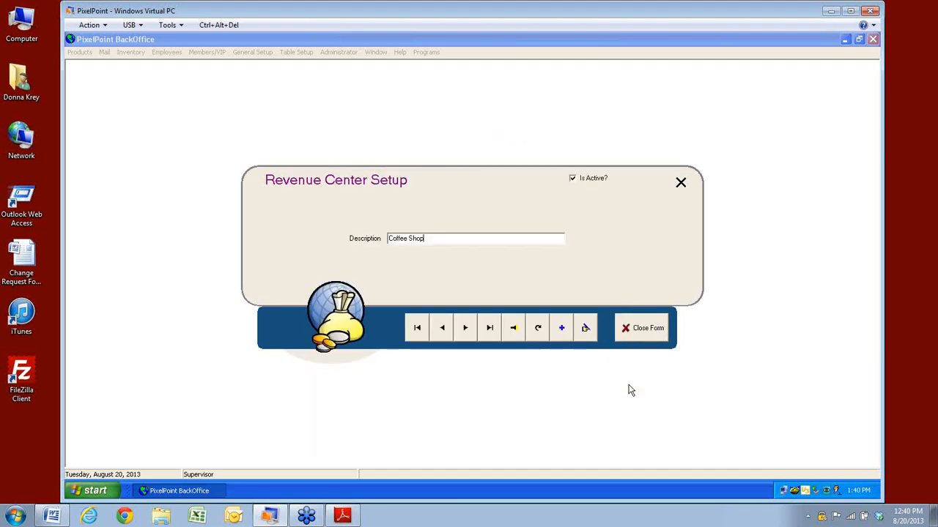
click(642, 327)
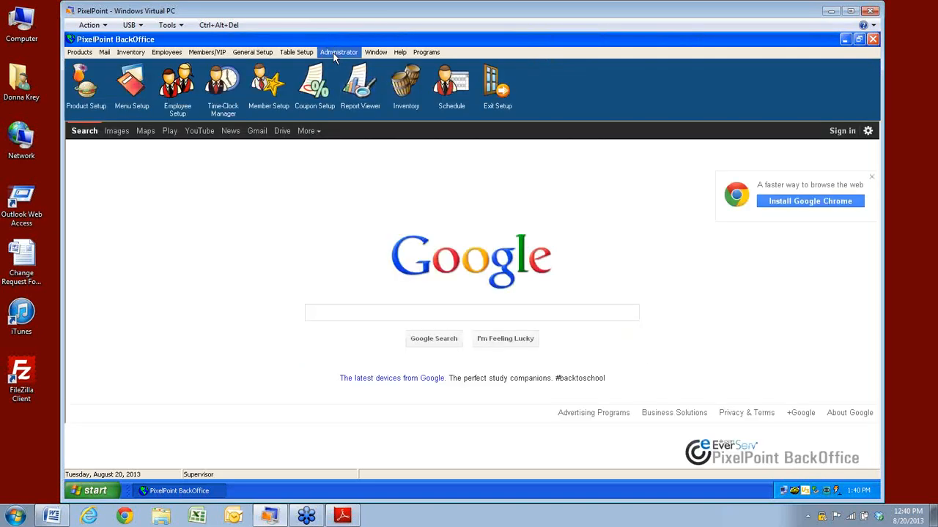
- Open the sales type setup and review the existing sales types in the search list, keeping Catering selected
click(338, 52)
click(339, 95)
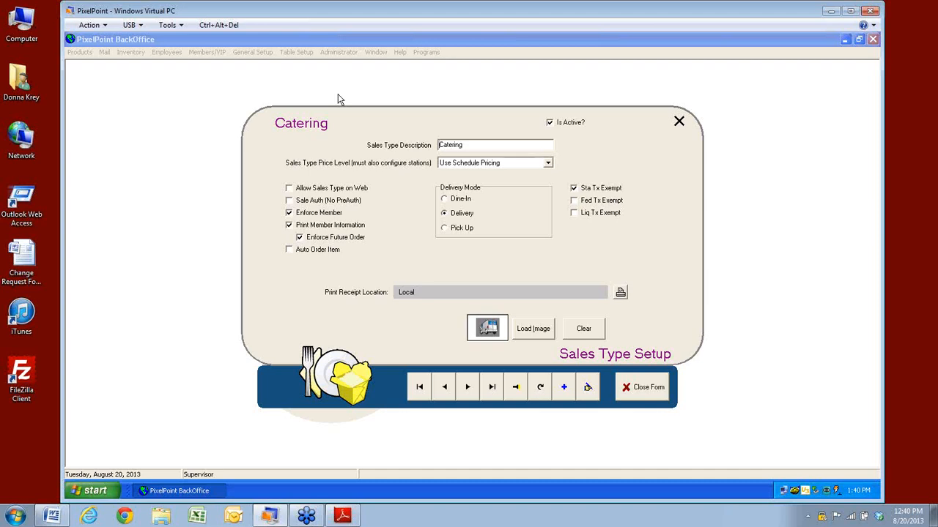
click(519, 388)
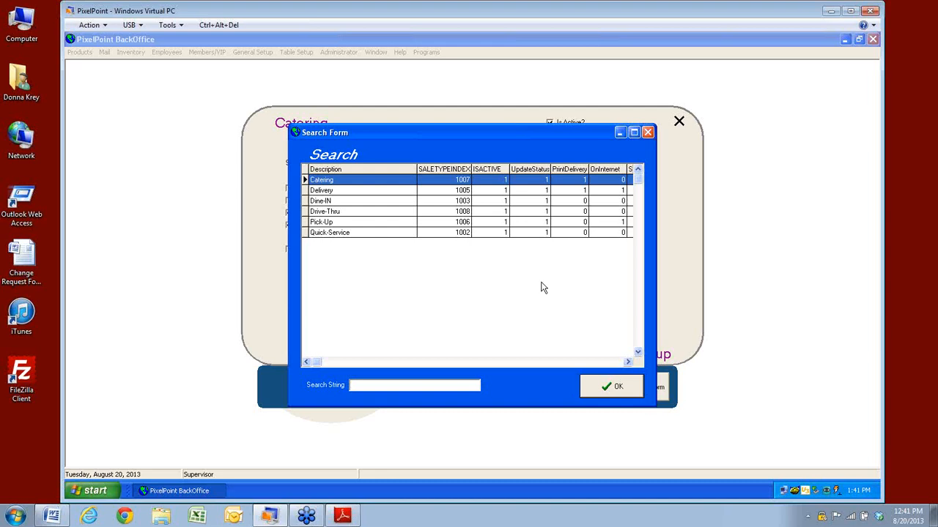
click(609, 392)
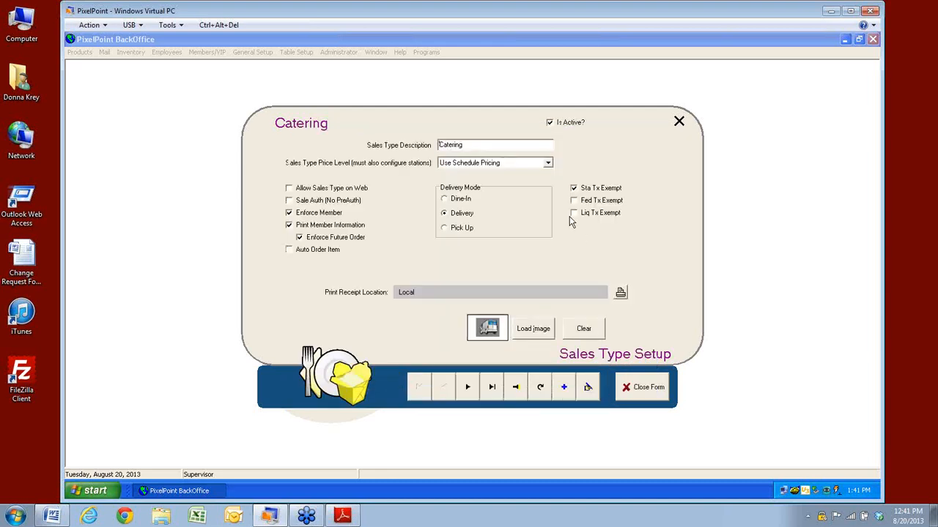
- Browse the price levels available for the Catering sales type and set its price level to Force Price H
click(549, 164)
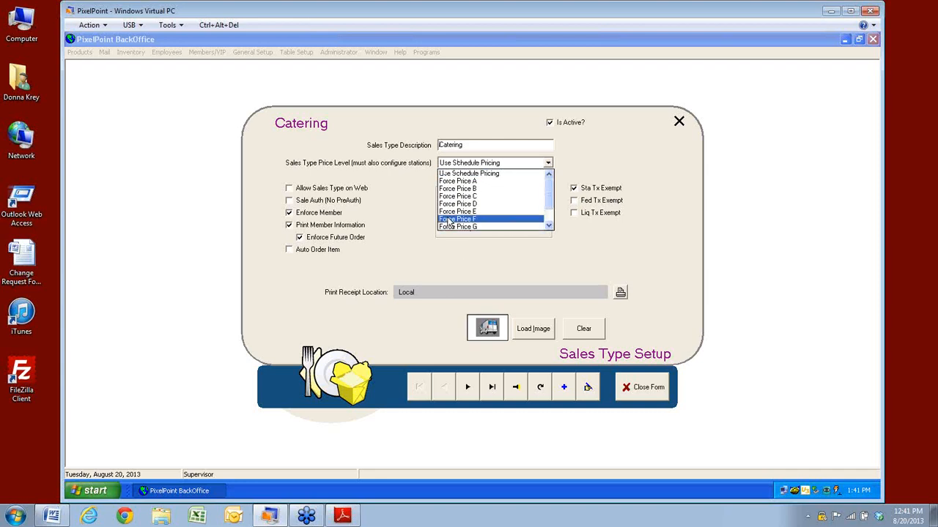
click(549, 226)
click(548, 227)
click(549, 226)
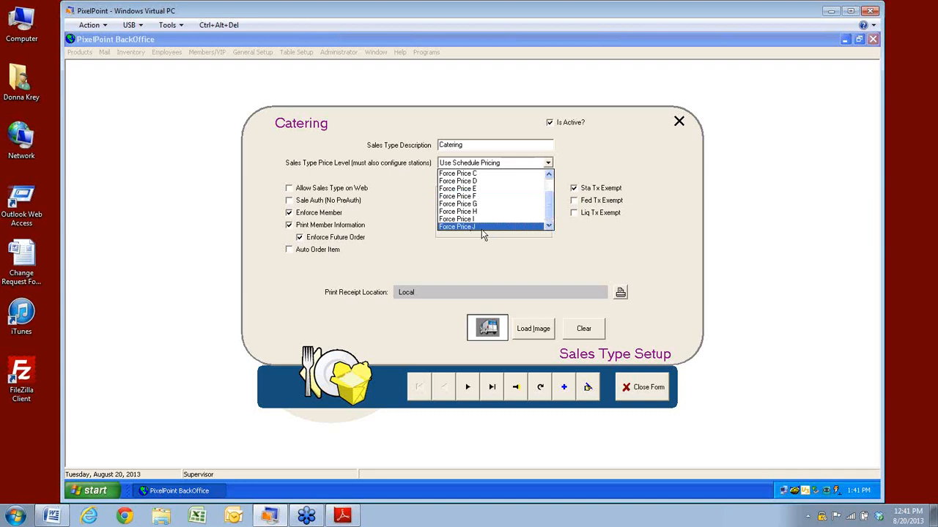
click(541, 211)
click(548, 163)
scroll(548, 208, up, 1)
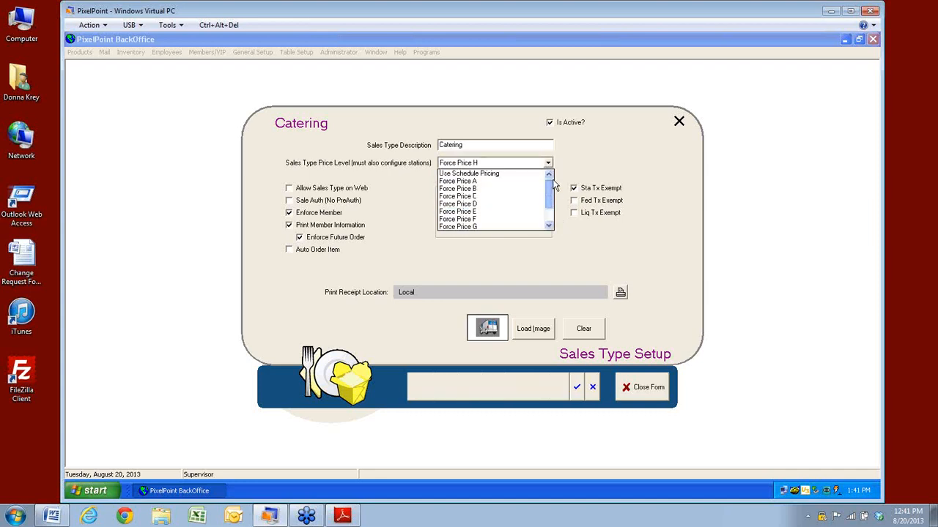
click(551, 176)
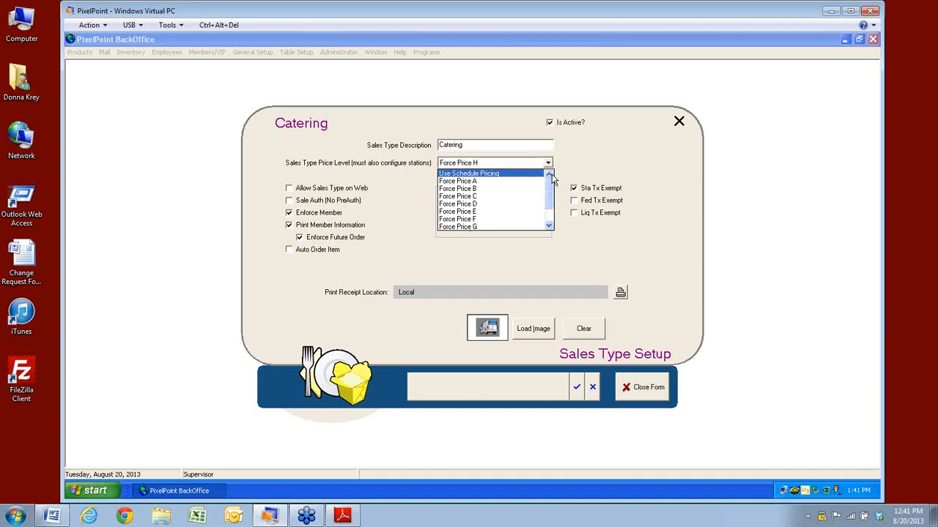
click(573, 163)
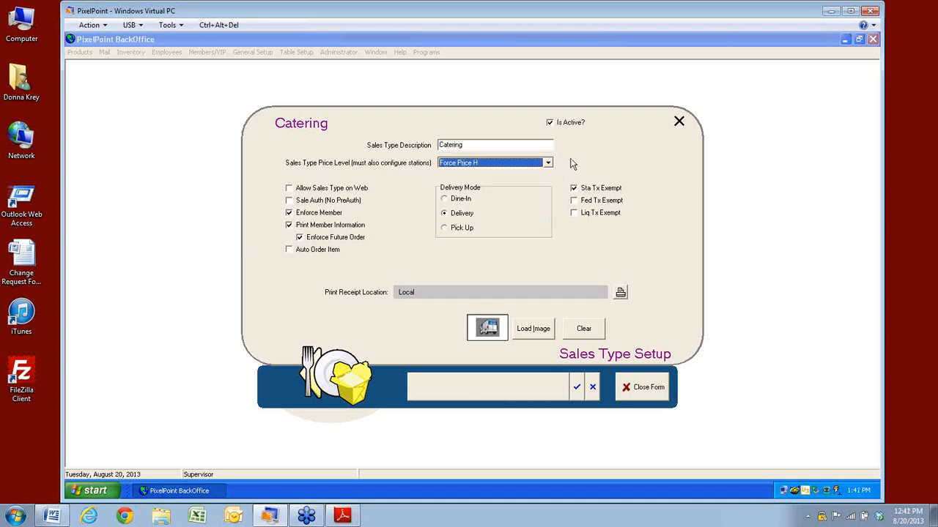
- Set the Catering price level back to Use Schedule Pricing and discard the pending changes
click(548, 162)
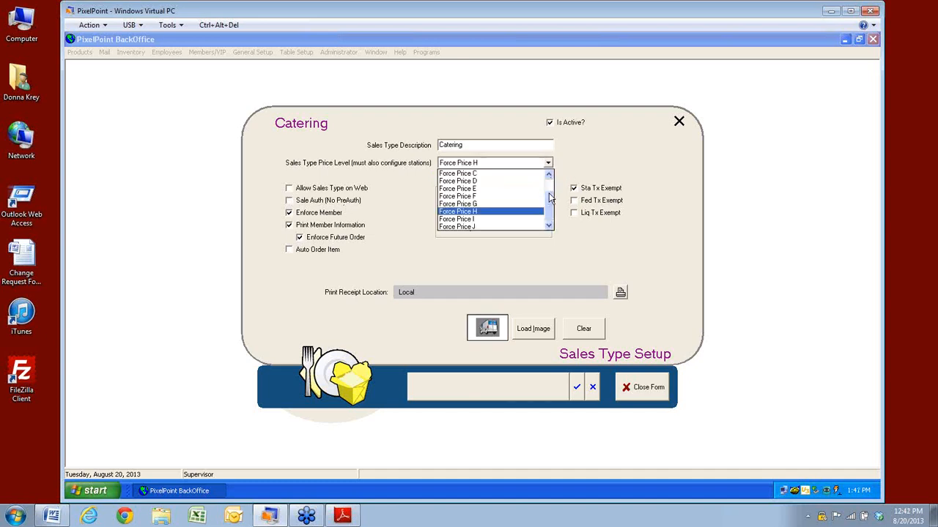
scroll(548, 193, up, 2)
click(471, 173)
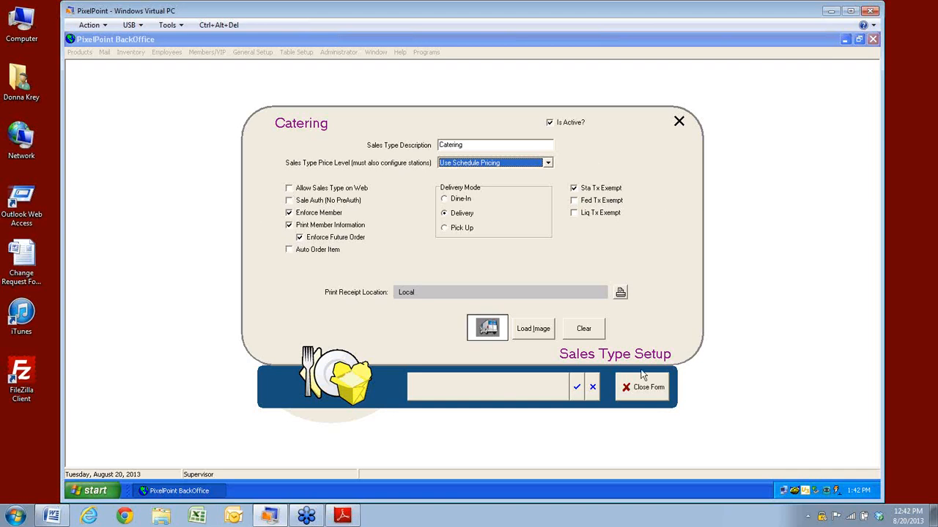
click(593, 393)
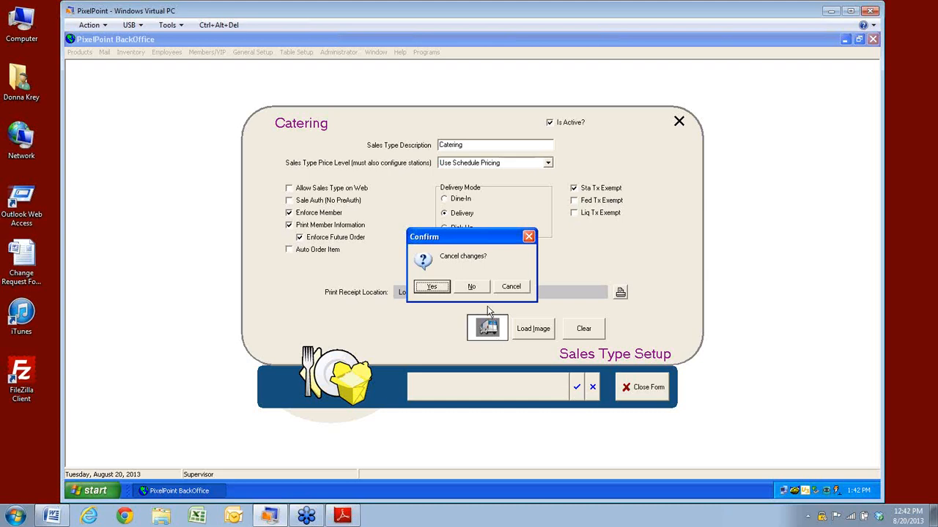
click(433, 287)
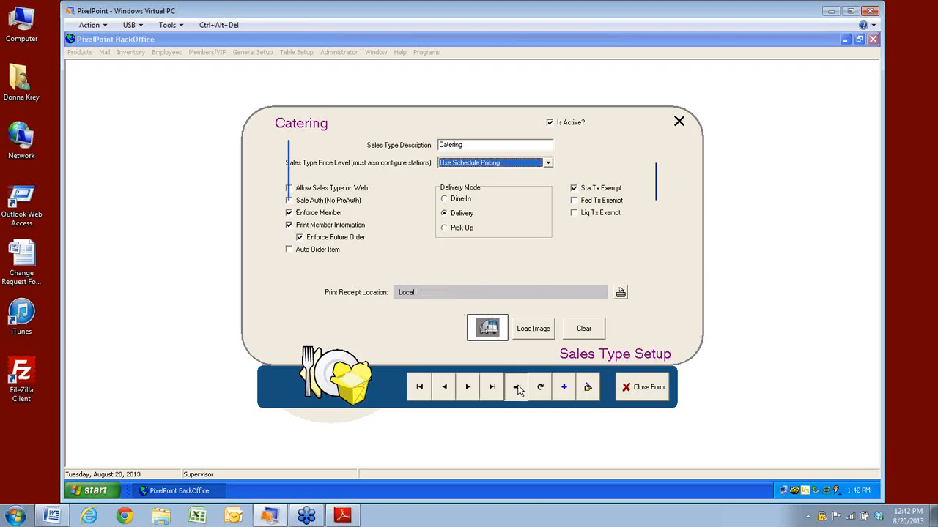
- Review the sales type list, keeping Catering selected, and switch its Enforce Future Order option off and on again
click(515, 387)
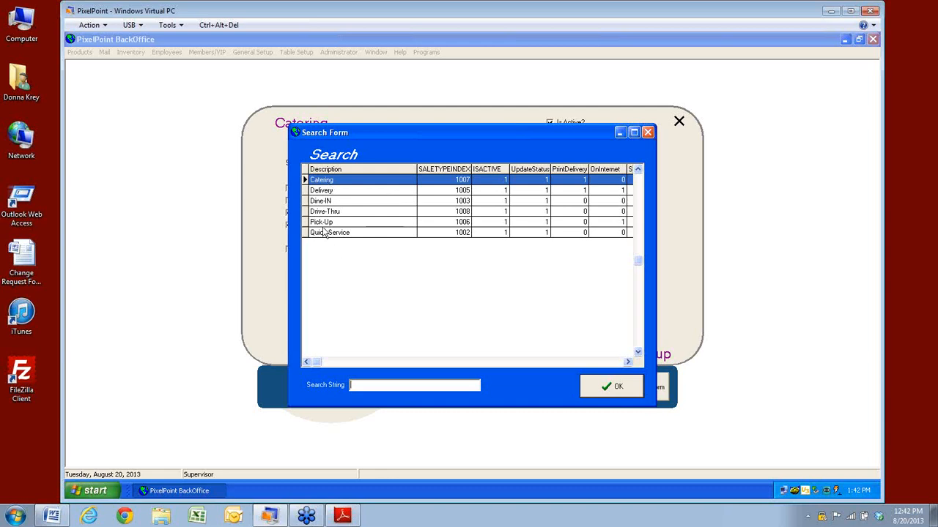
click(622, 388)
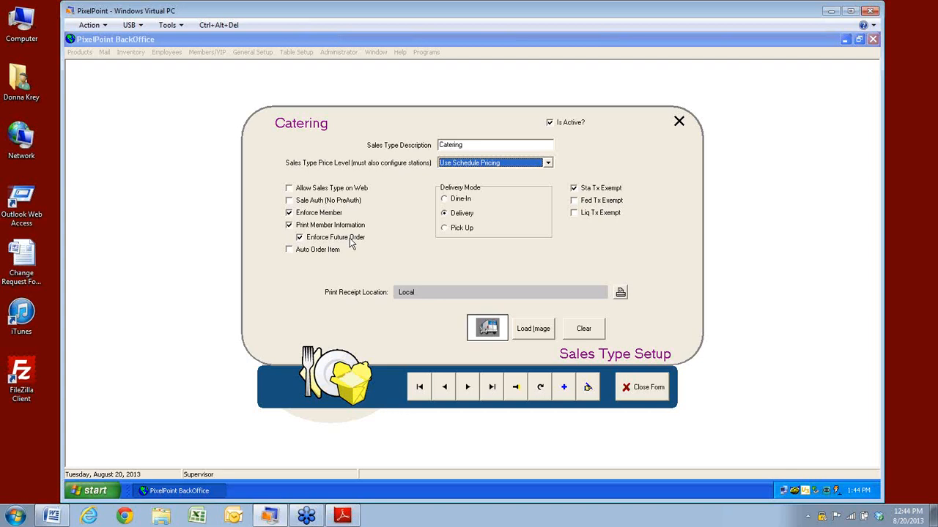
click(299, 238)
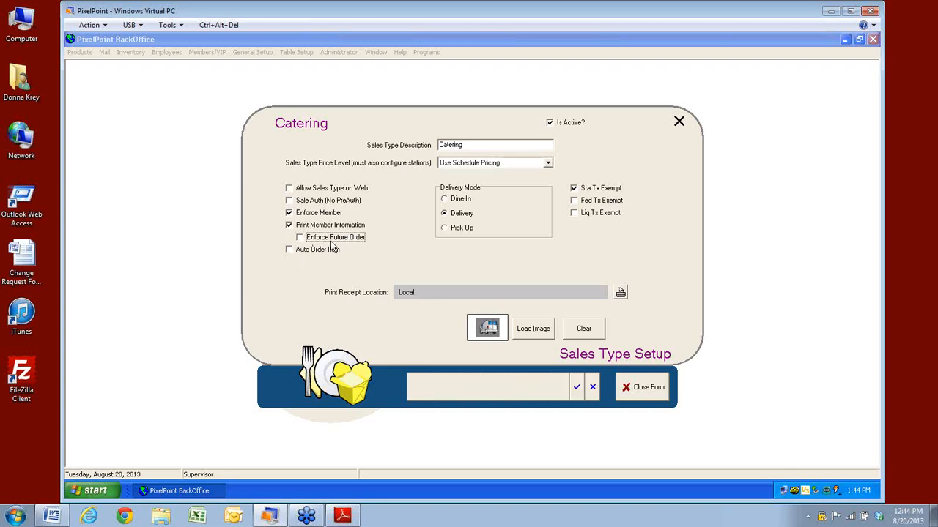
click(300, 240)
- Enable Auto Order Item for Catering, browse the product list for an item to order automatically, and cancel the selection
click(288, 250)
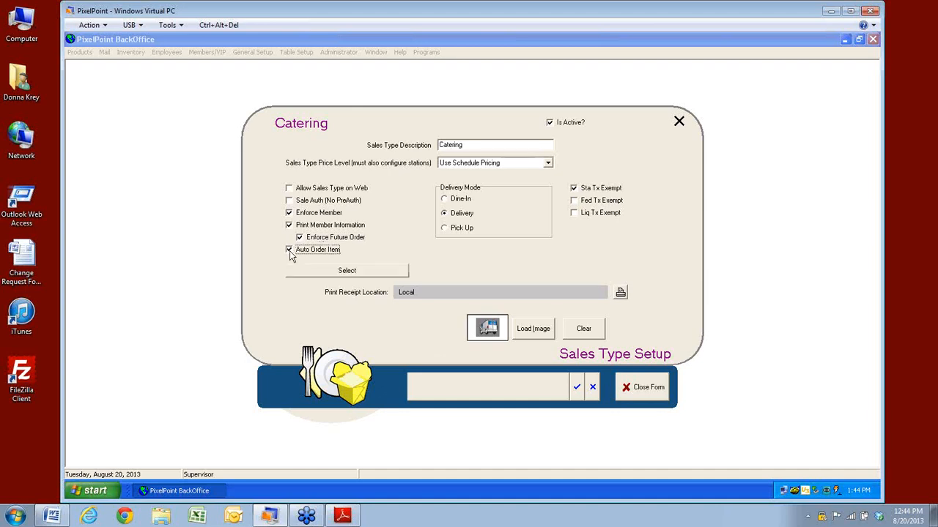
click(346, 270)
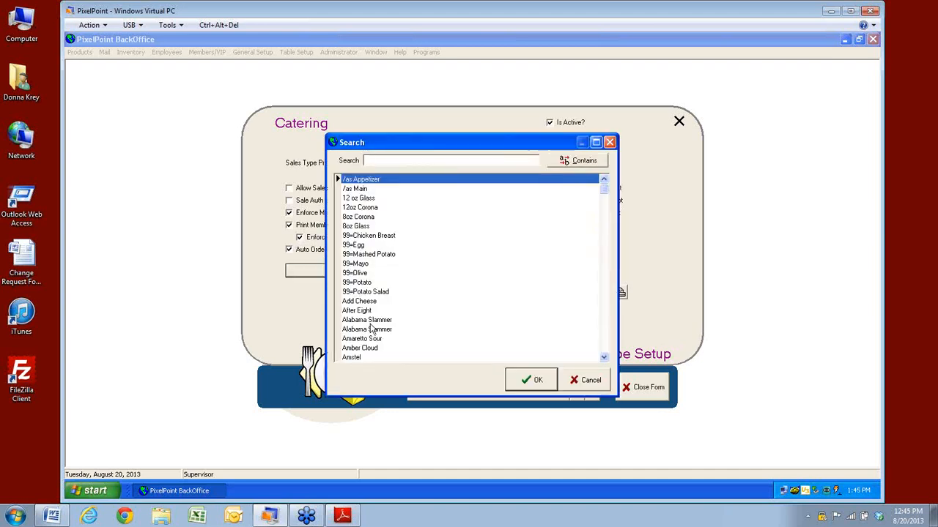
text(s)
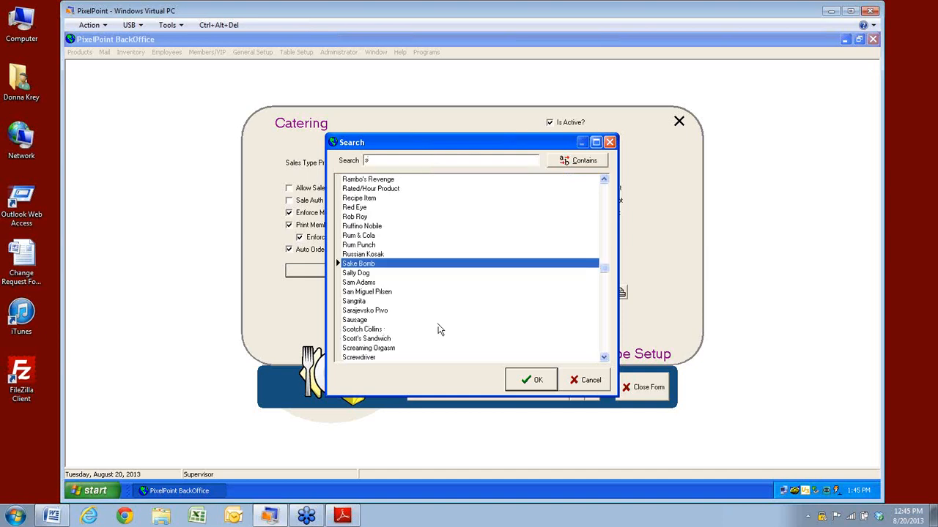
click(604, 207)
click(603, 206)
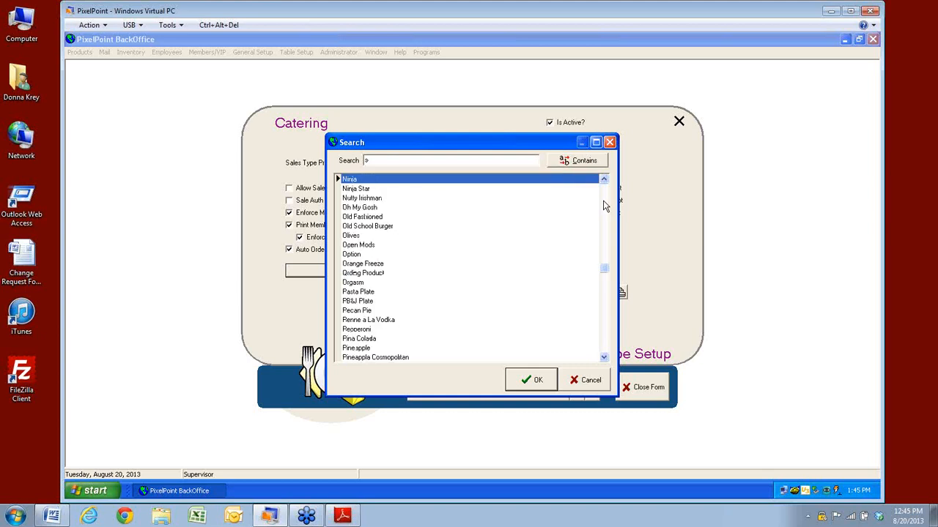
click(603, 206)
click(604, 206)
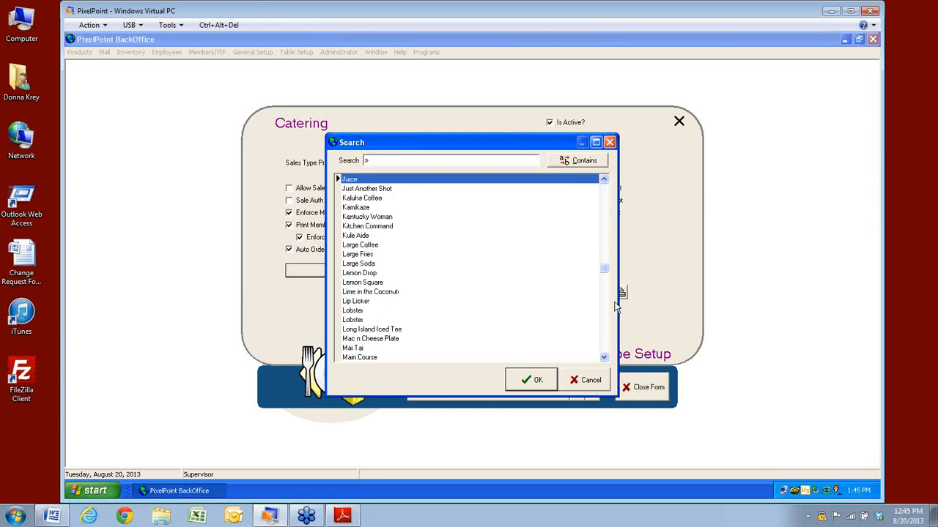
click(591, 378)
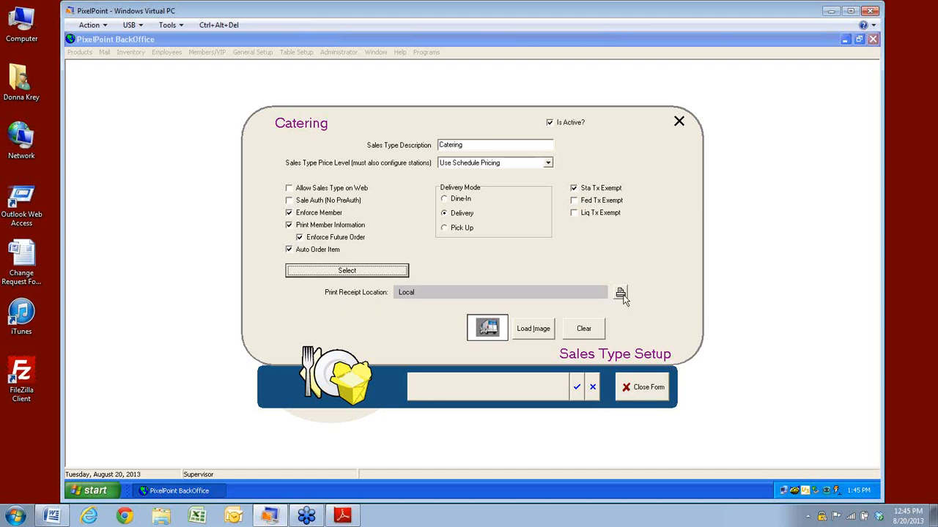
- Check the print channels offered for Catering's receipt location, and review the sales type list with Catering kept selected
click(619, 293)
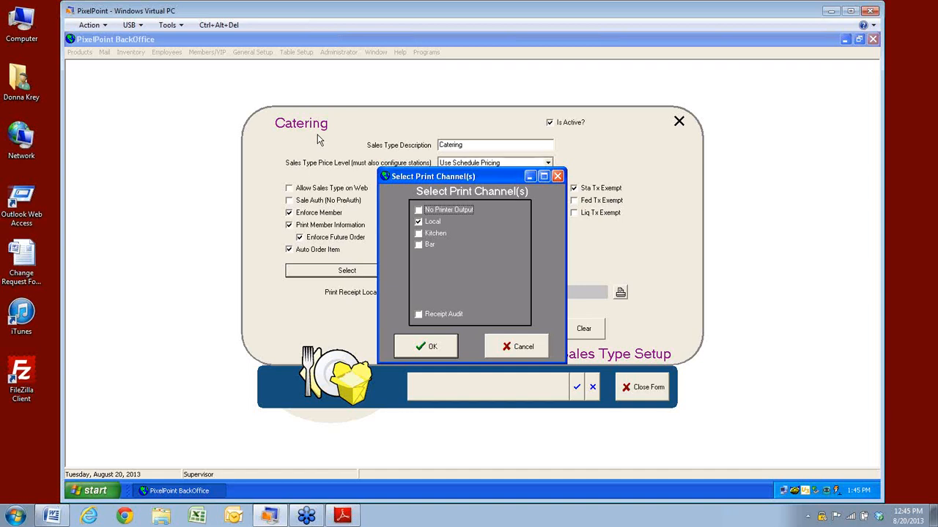
click(522, 352)
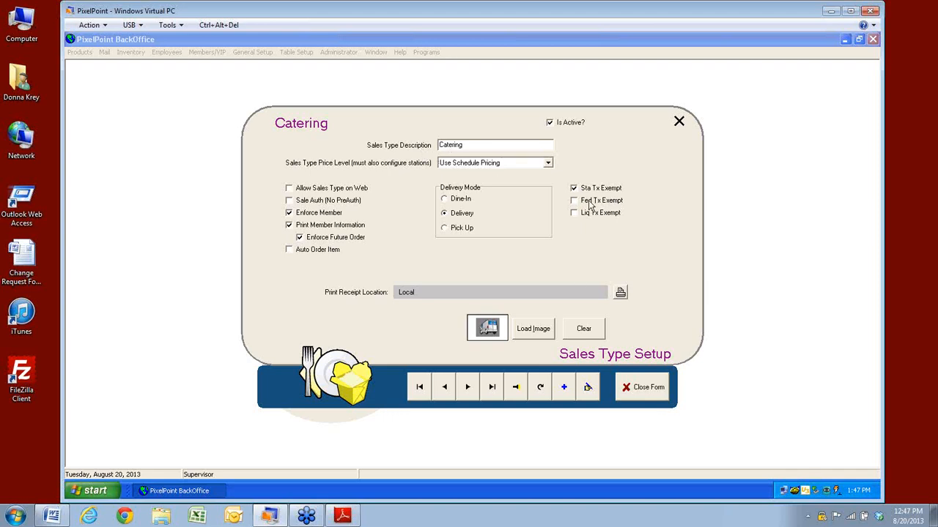
click(518, 386)
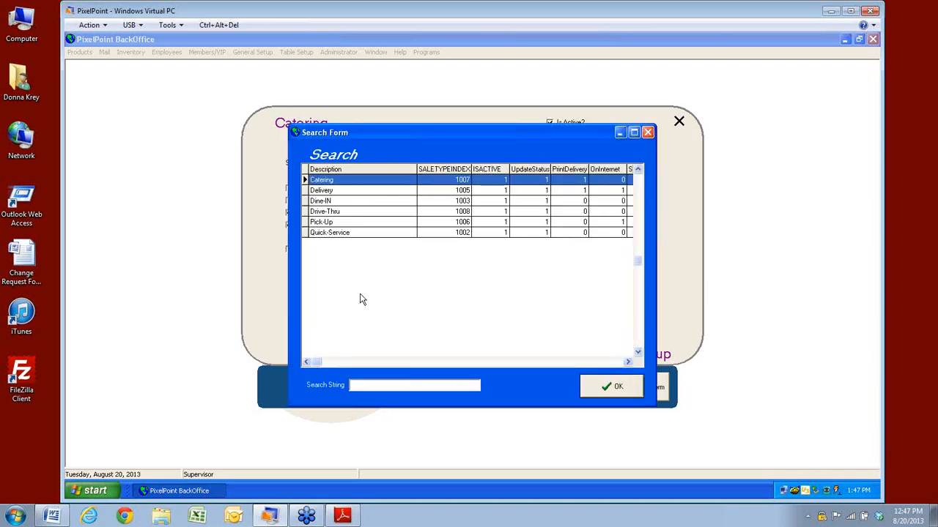
click(599, 394)
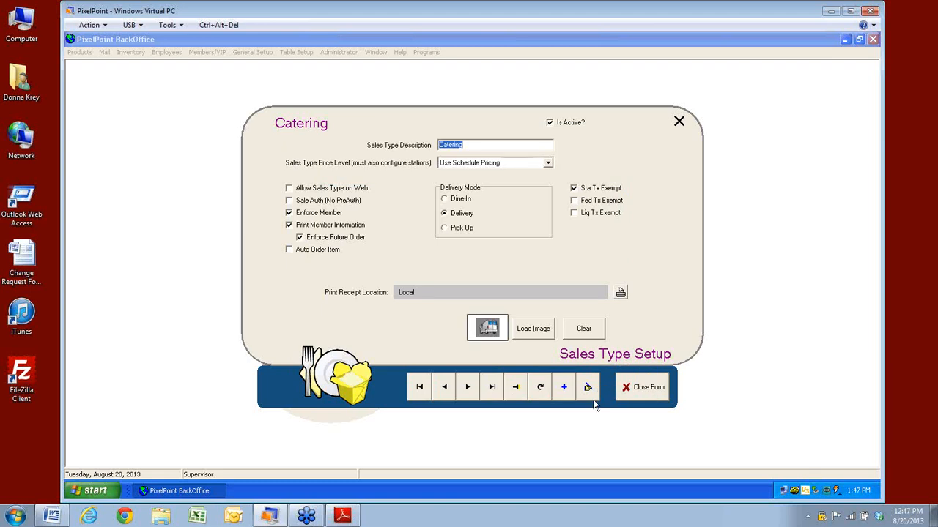
- Look up the Pick-Up sales type in the search list and view its settings
click(515, 388)
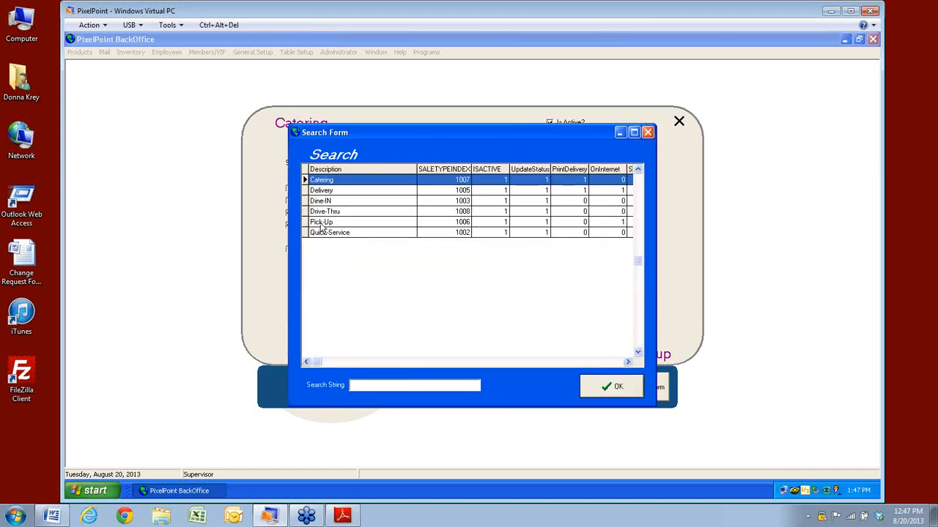
click(321, 227)
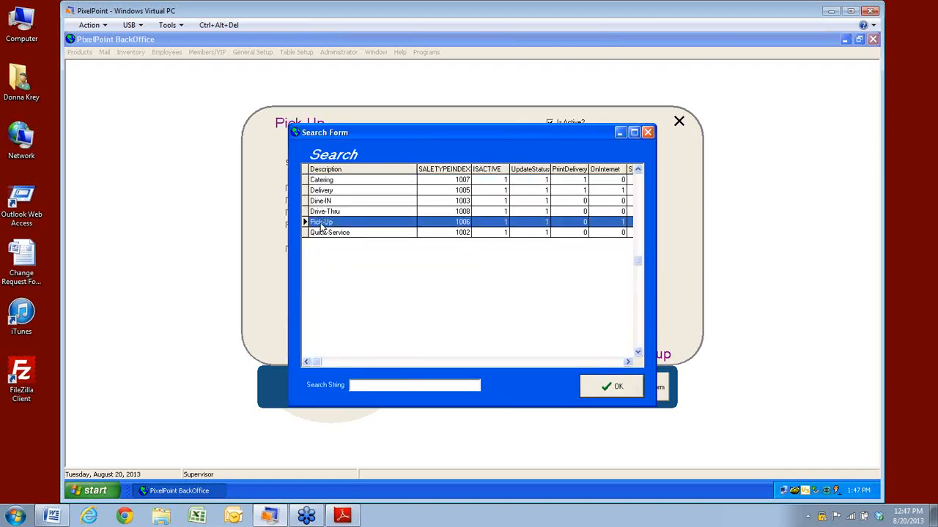
click(612, 388)
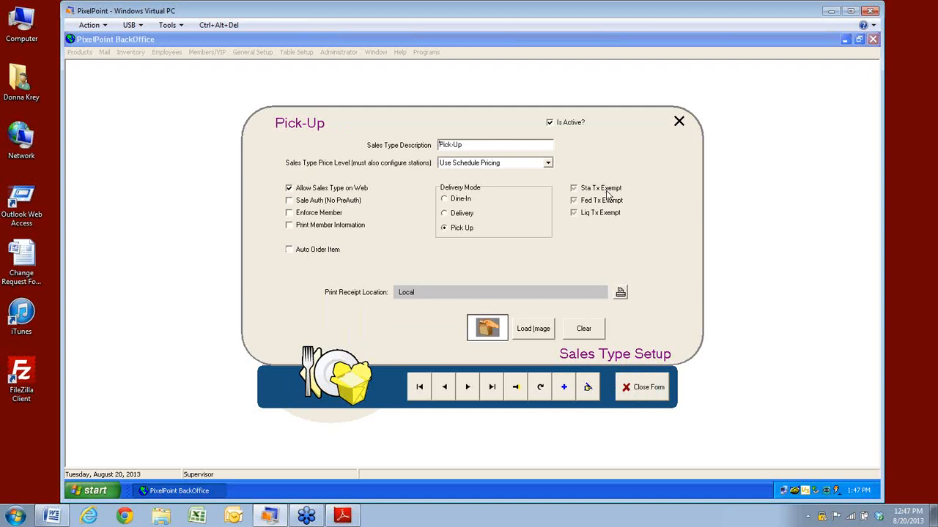
- Look up the Dine-IN sales type in the search list and enable its Sta Tx Exempt option
click(516, 387)
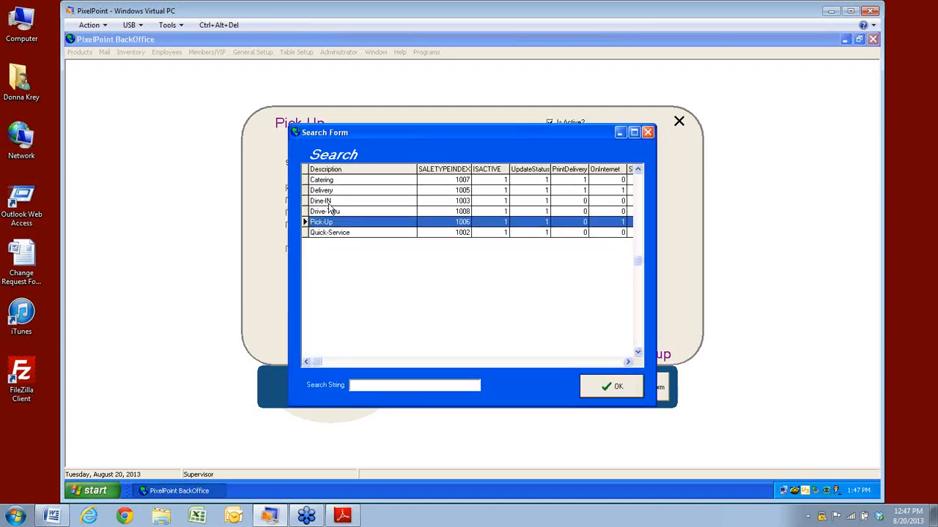
click(328, 202)
click(629, 388)
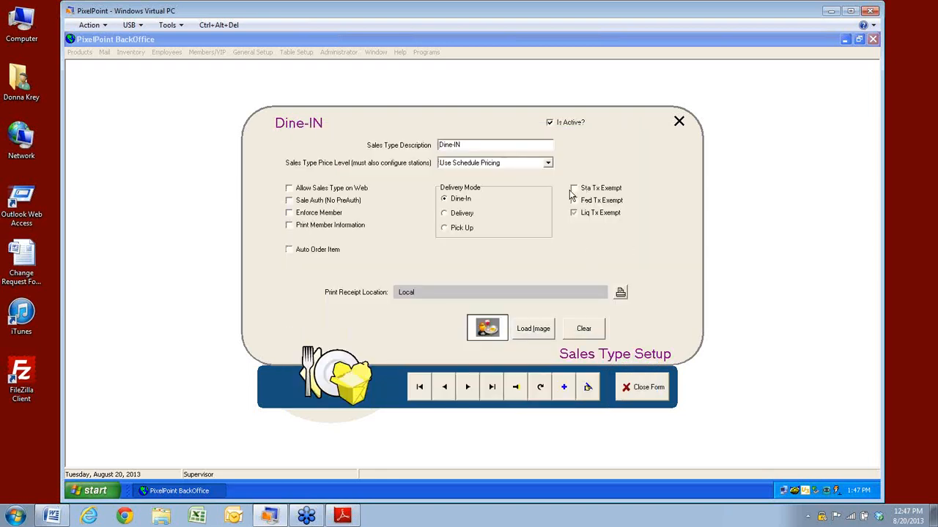
click(602, 190)
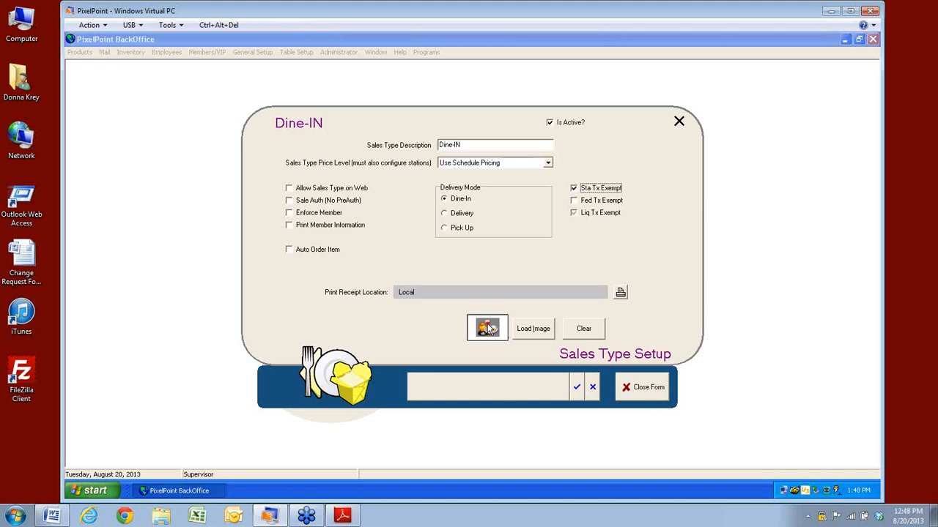
- Browse to the PixelPOS Images folder to look for a Dine-IN image, and cancel the file selection
click(534, 330)
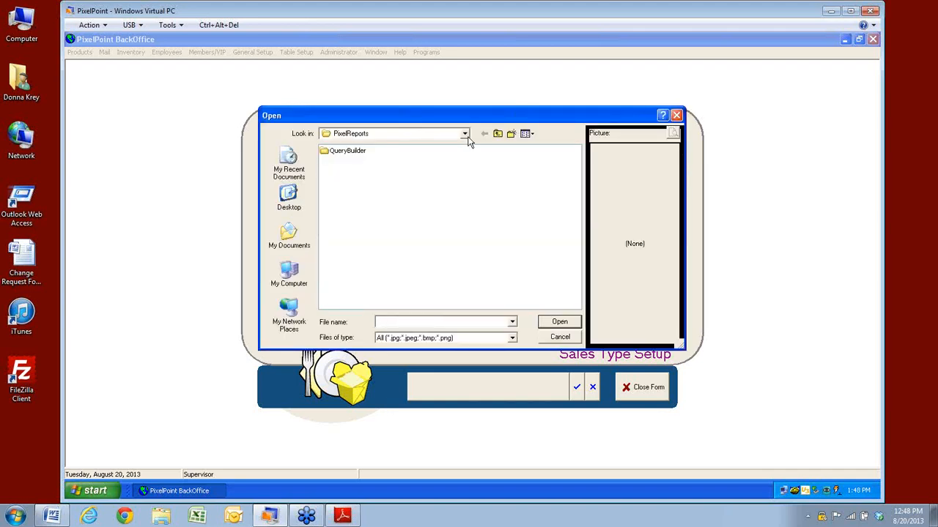
click(465, 136)
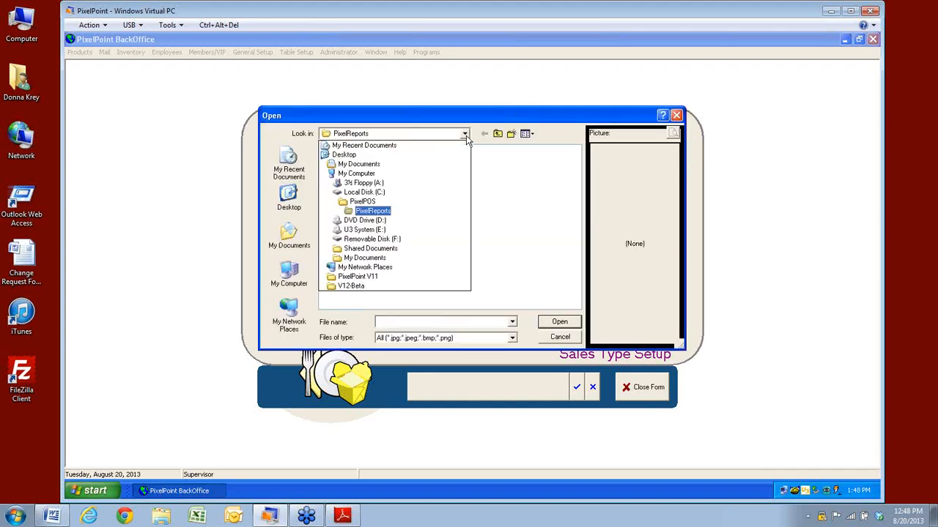
click(366, 202)
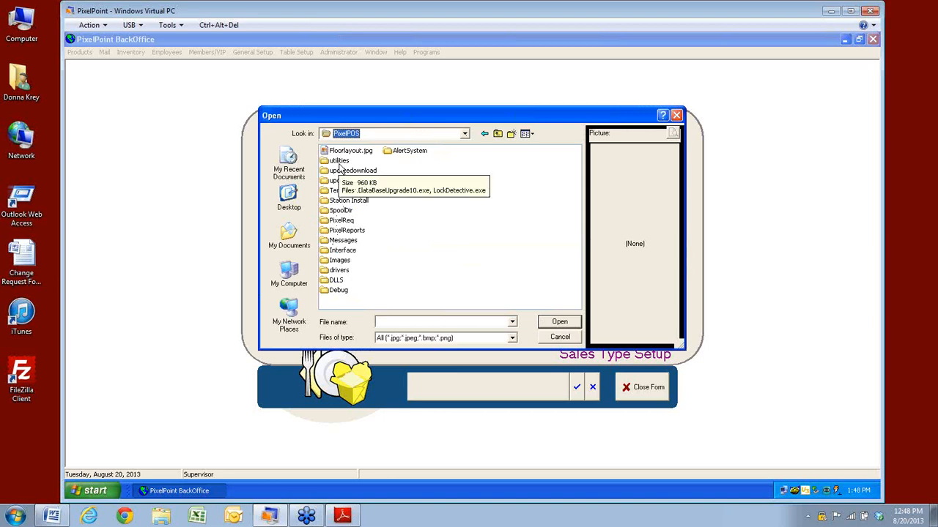
double_click(337, 261)
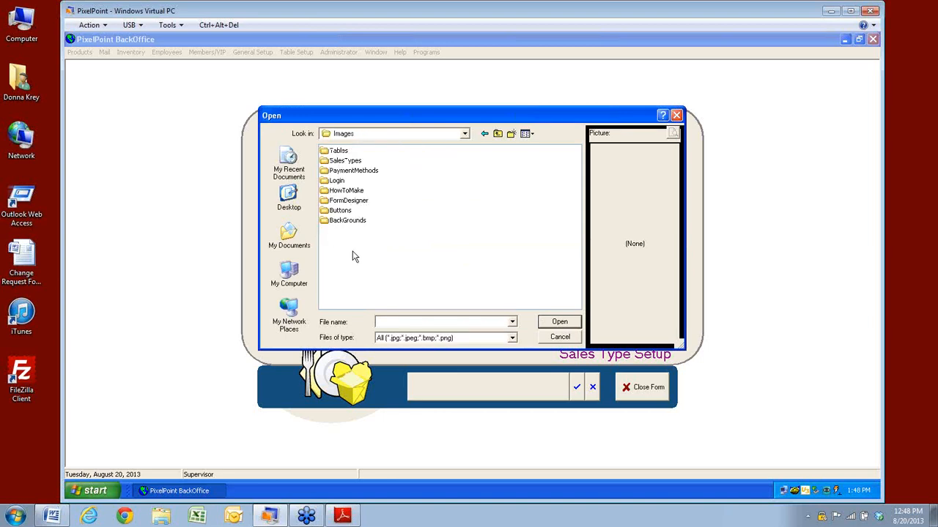
click(560, 338)
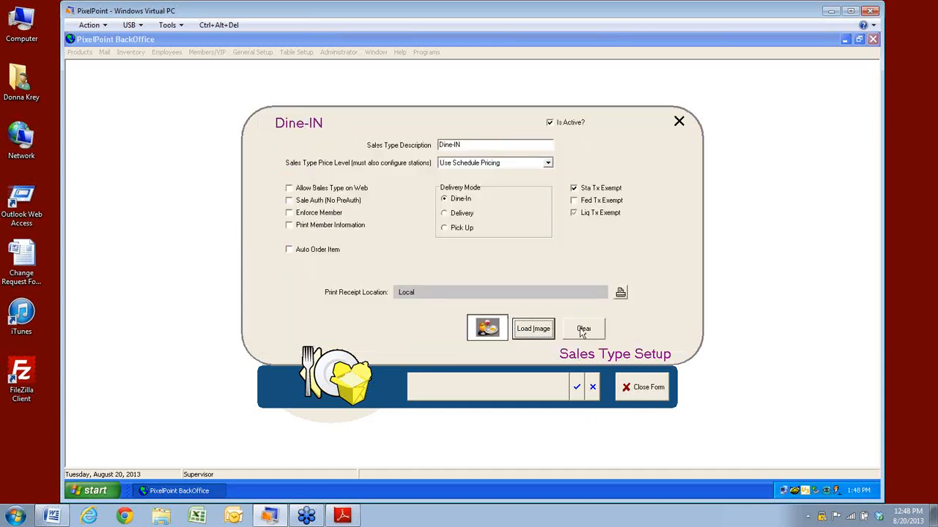
- Discard the unsaved changes to the Dine-IN sales type and close the Sales Type Setup form
click(592, 390)
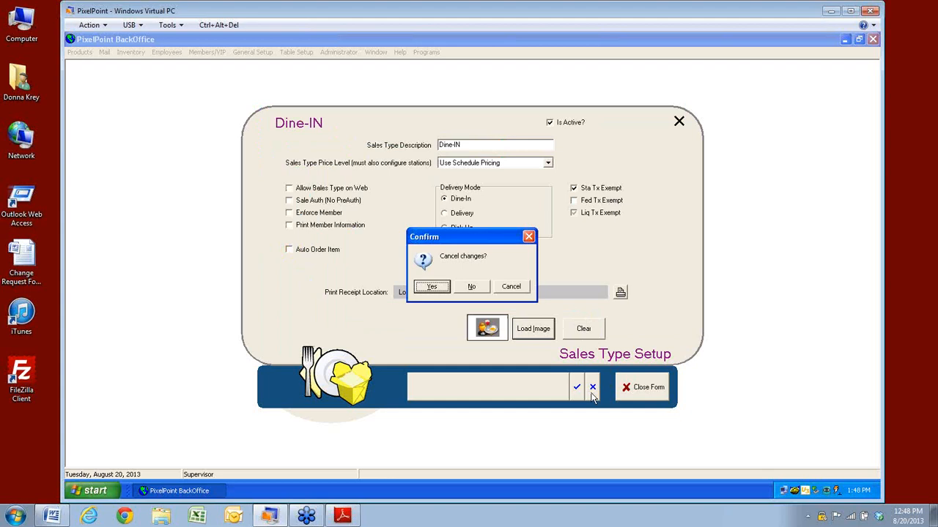
click(440, 288)
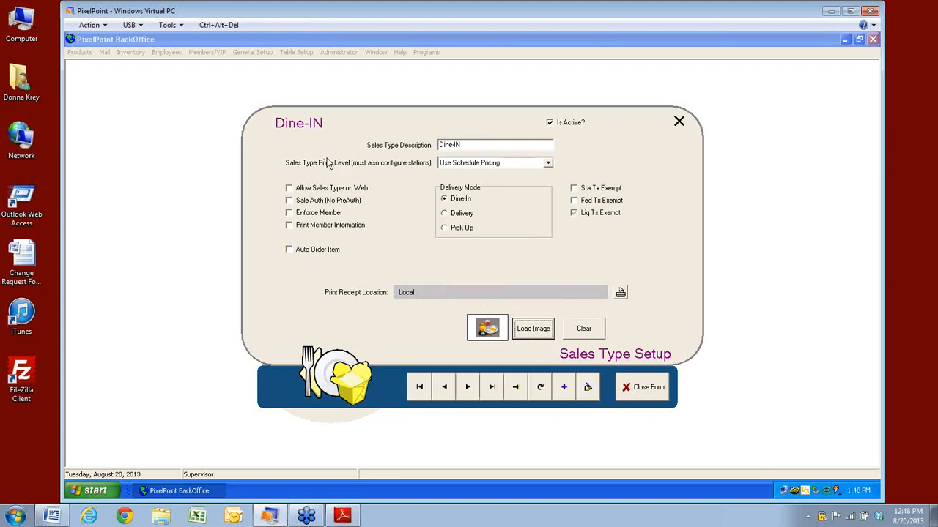
click(647, 396)
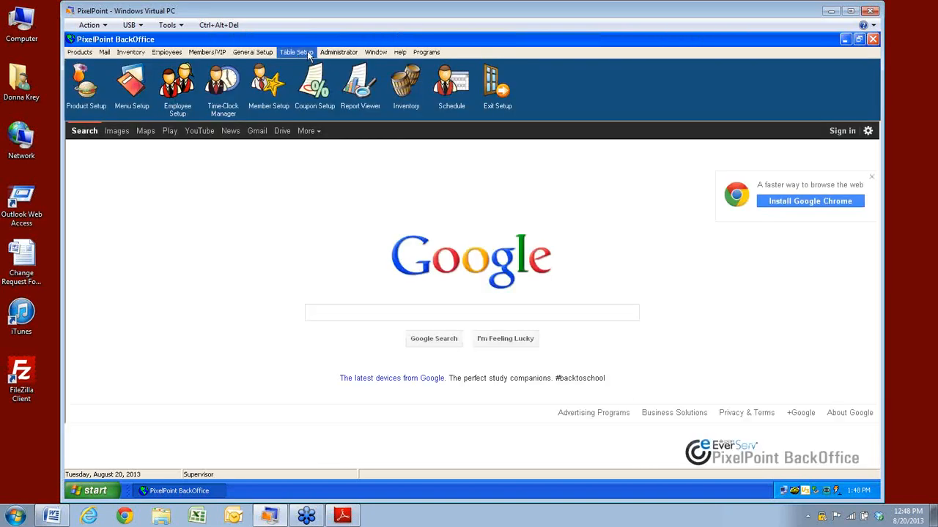
- Open the POS Functions Setup and check which function menus can be shown, keeping Manager selected
click(333, 53)
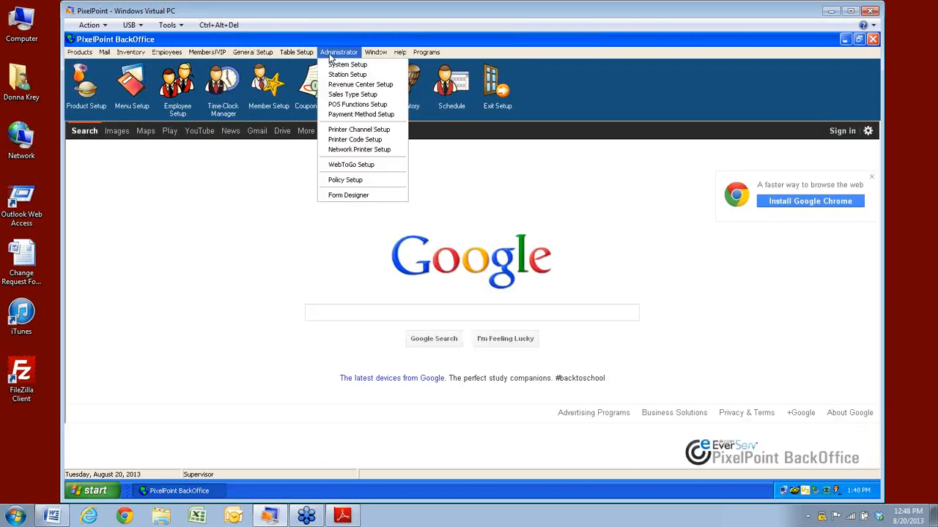
click(340, 107)
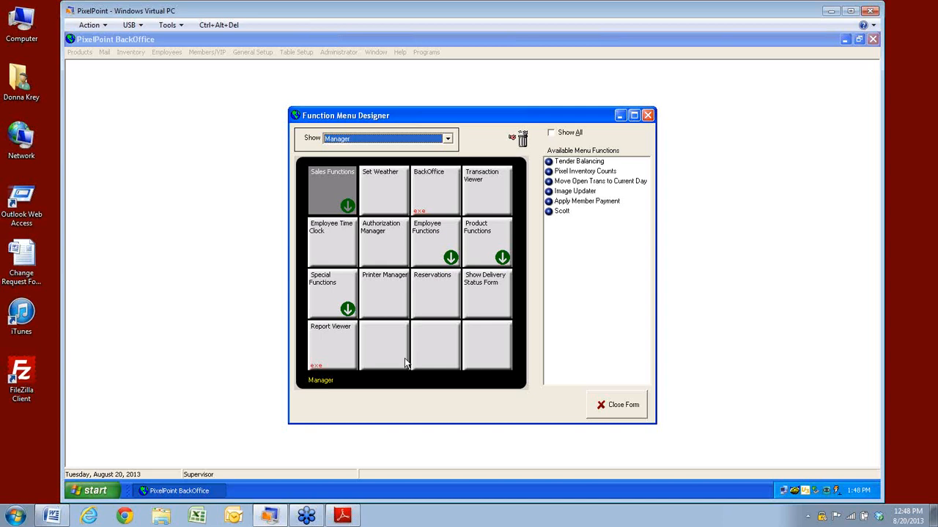
click(447, 140)
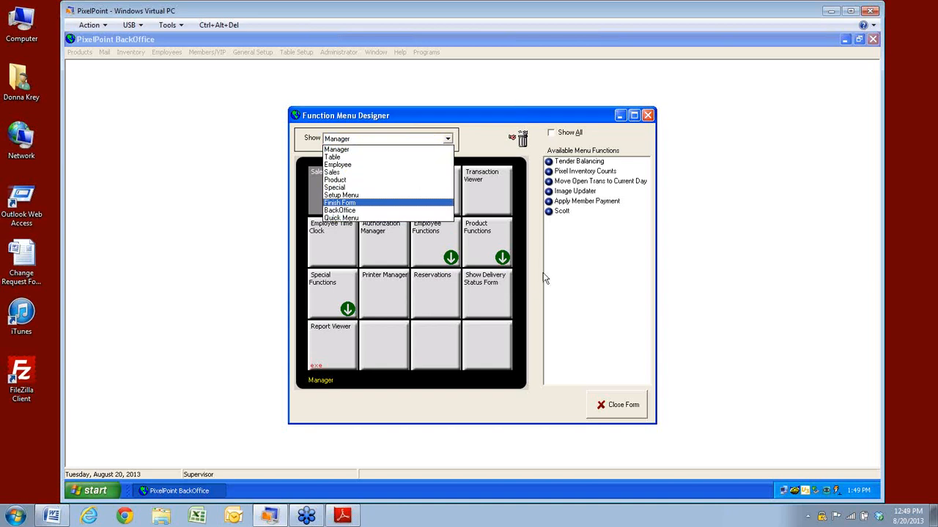
click(460, 331)
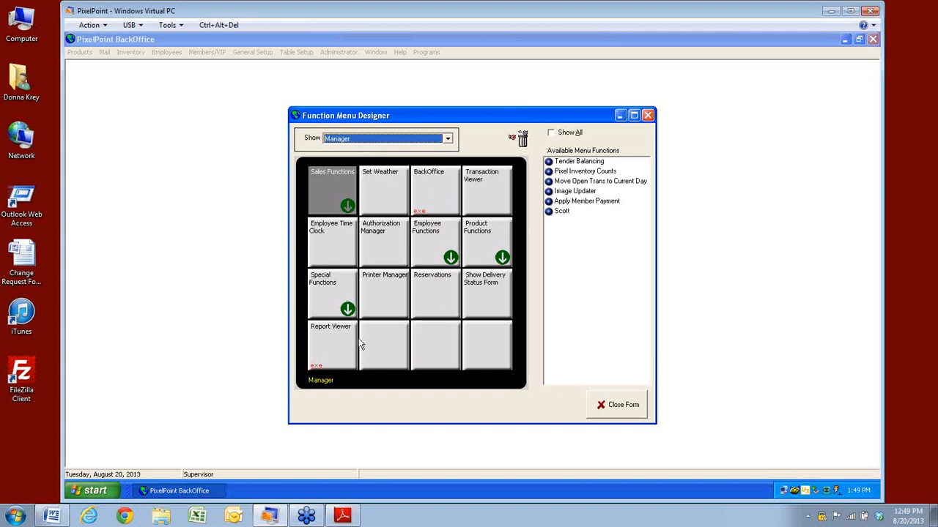
- View the functions inside the Sales Functions submenu and return to the Manager menu
click(347, 208)
click(347, 207)
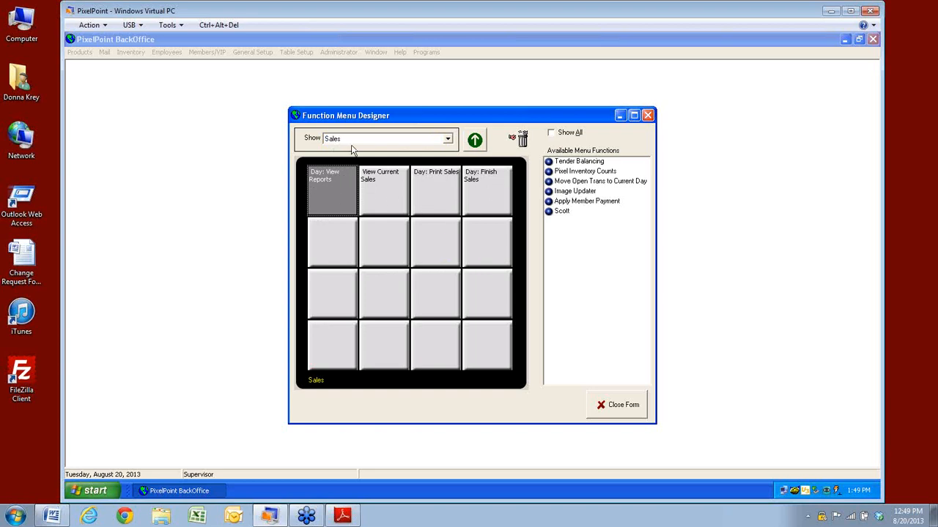
click(476, 140)
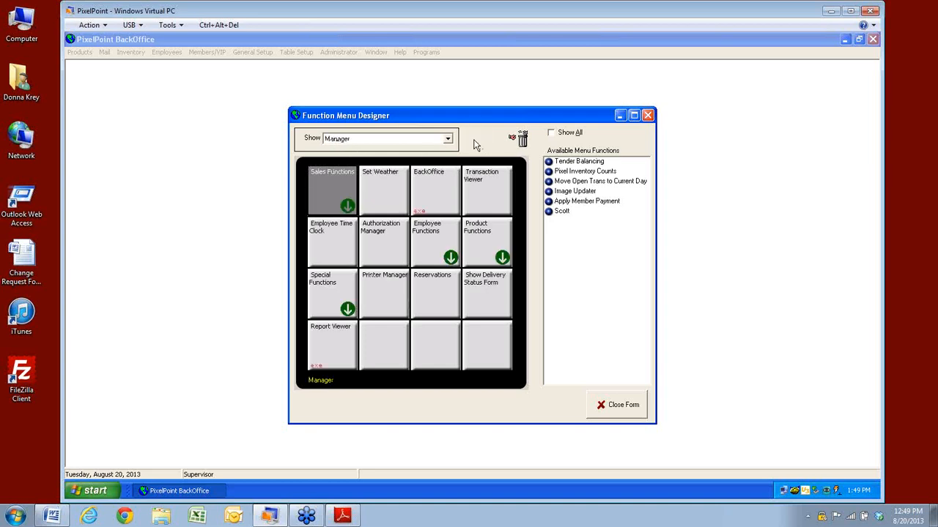
- Remove the Set Weather and Show Delivery Status Form functions from the Manager menu
click(382, 189)
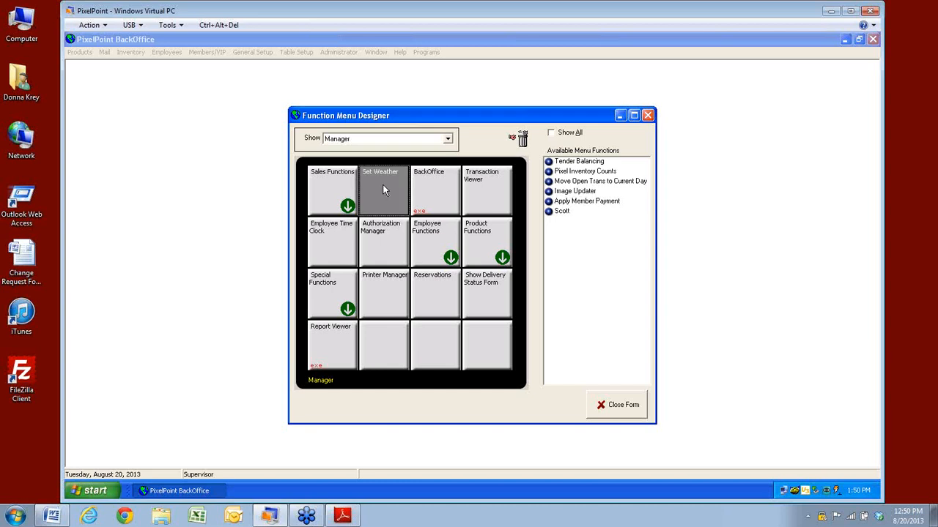
drag(383, 184, 611, 248)
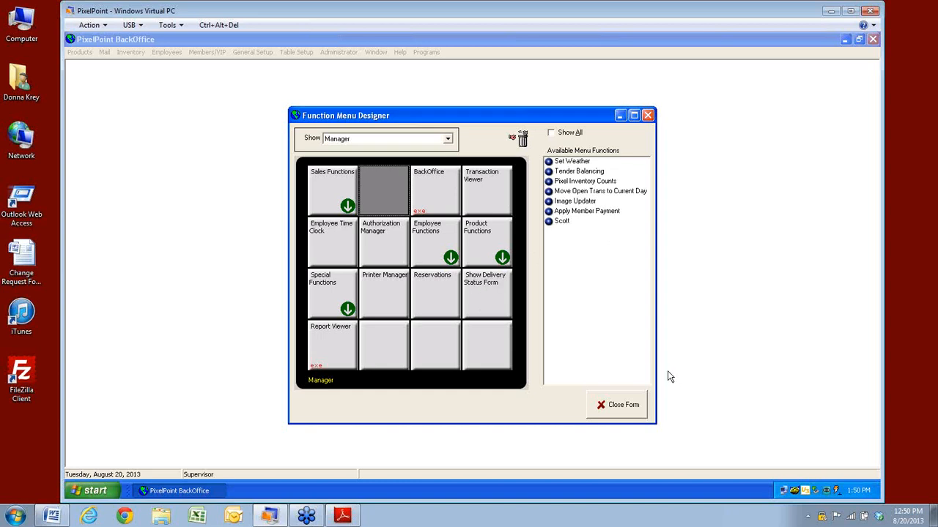
drag(495, 300, 524, 139)
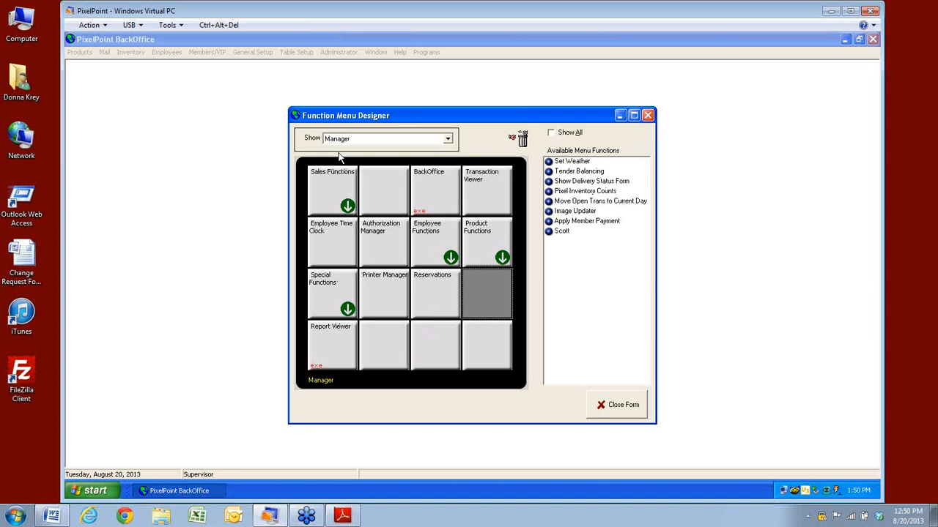
- Show all menu functions, view the Table menu and the Employee Functions submenu, and return to the Manager menu
click(552, 134)
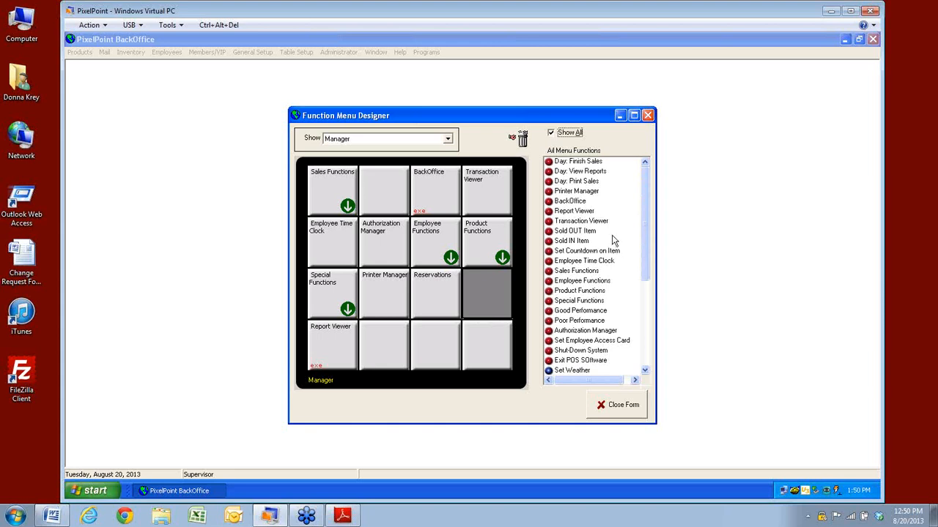
click(447, 139)
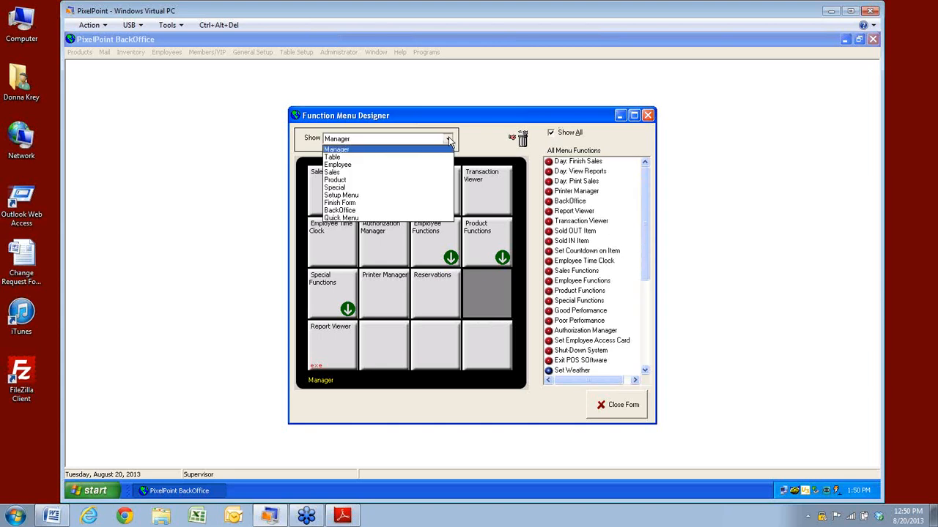
click(333, 157)
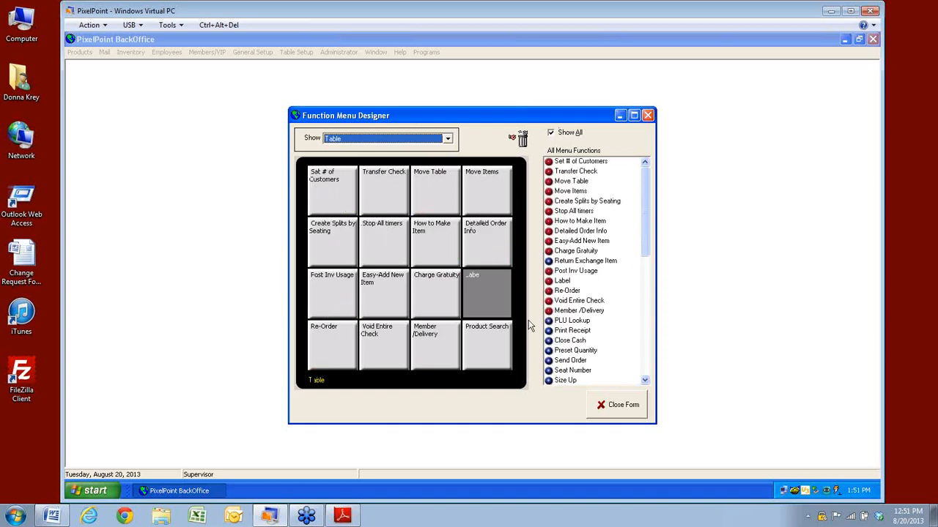
click(447, 139)
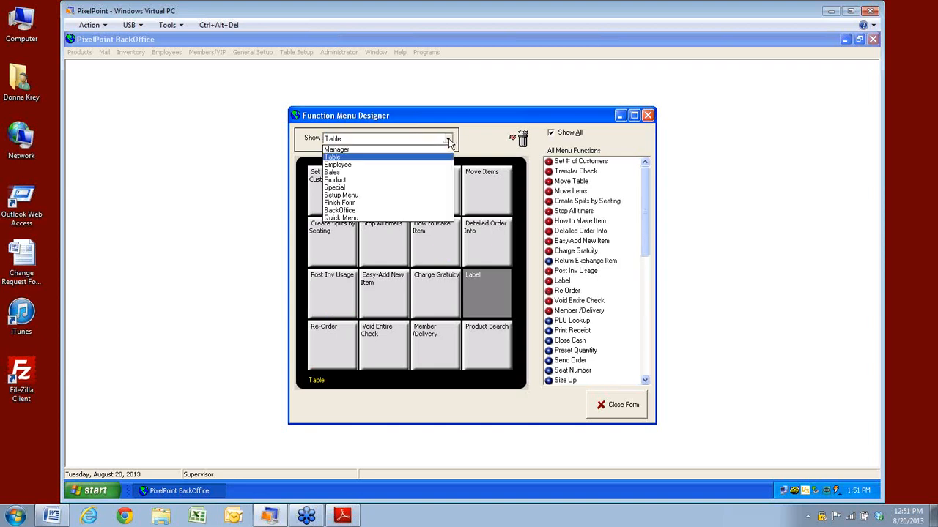
click(337, 154)
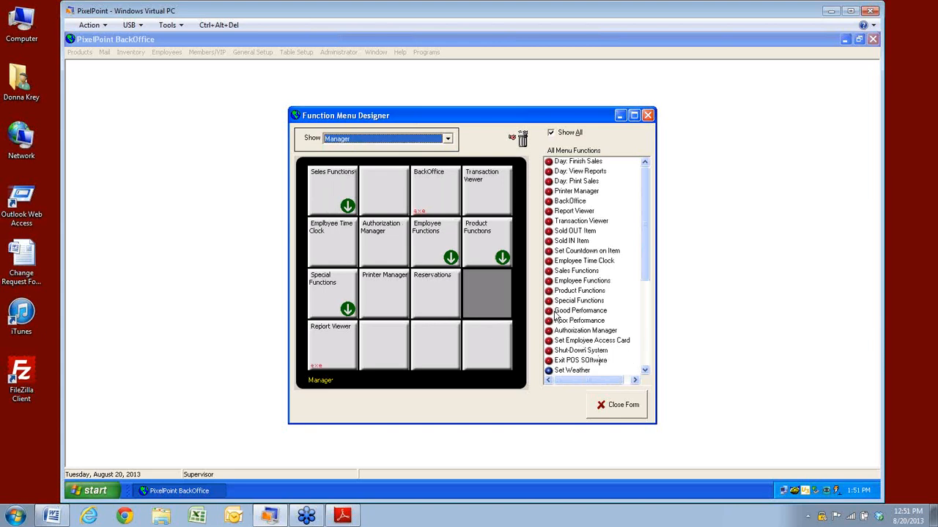
click(451, 259)
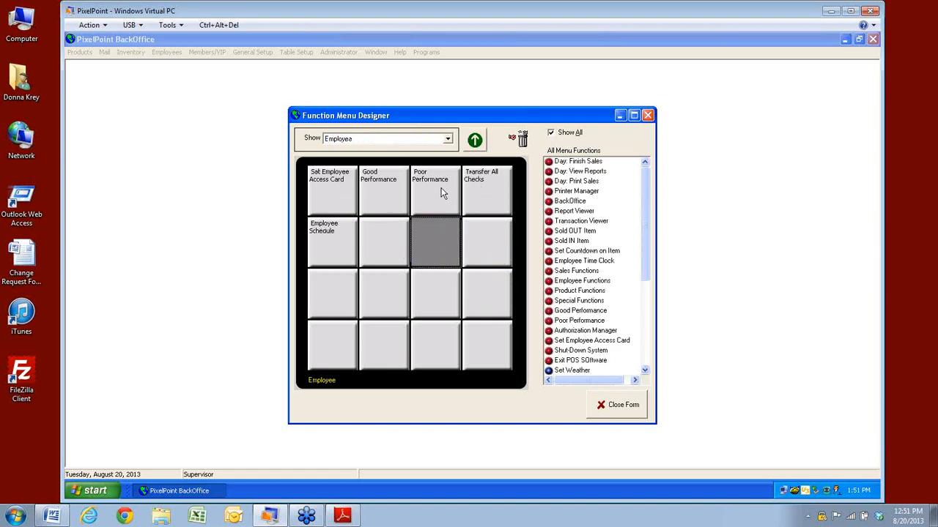
click(475, 139)
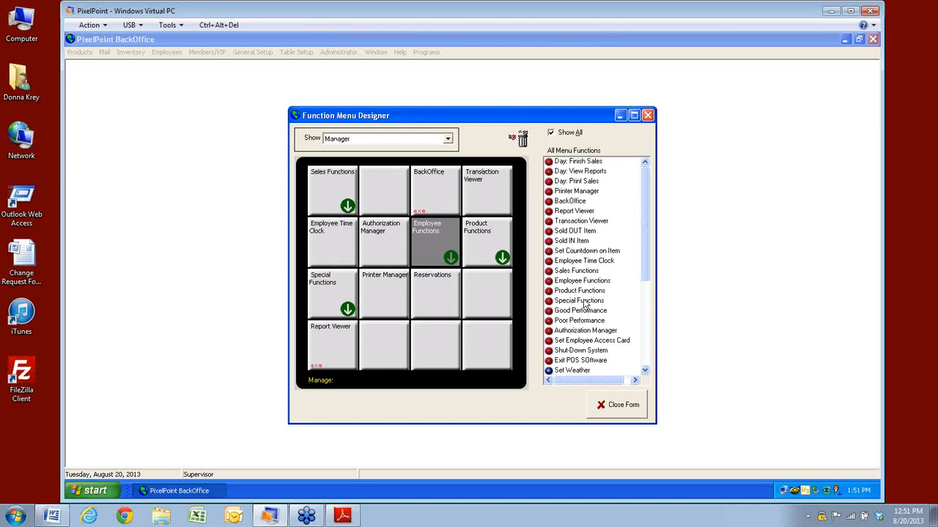
- Examine the full list of Manager menu functions, and limit the list to available functions again
mouse_move(646, 250)
mouse_down()
mouse_move(635, 357)
mouse_move(643, 250)
mouse_up()
click(645, 371)
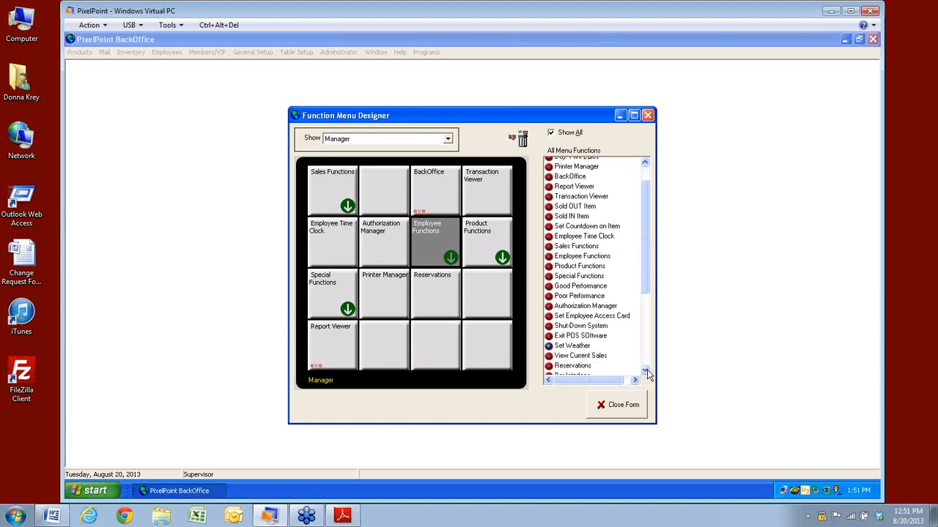
click(646, 371)
click(645, 370)
click(646, 371)
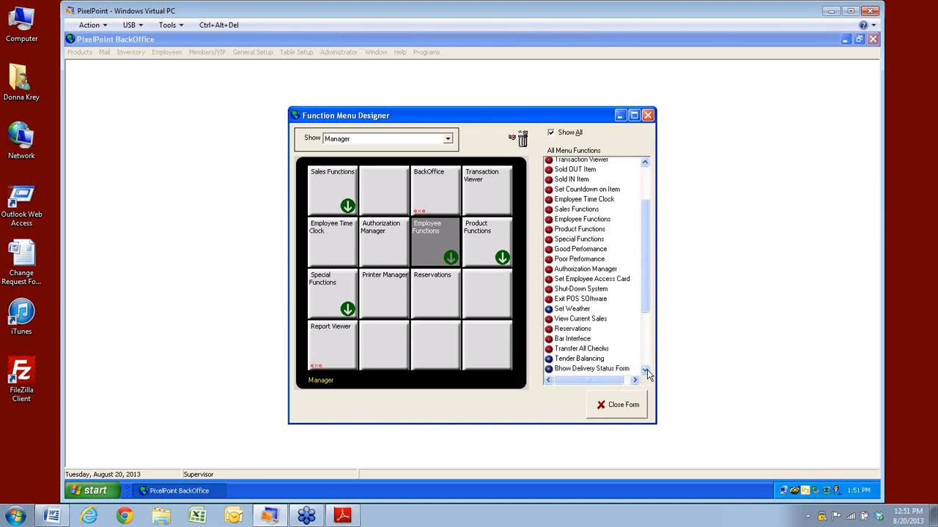
click(645, 371)
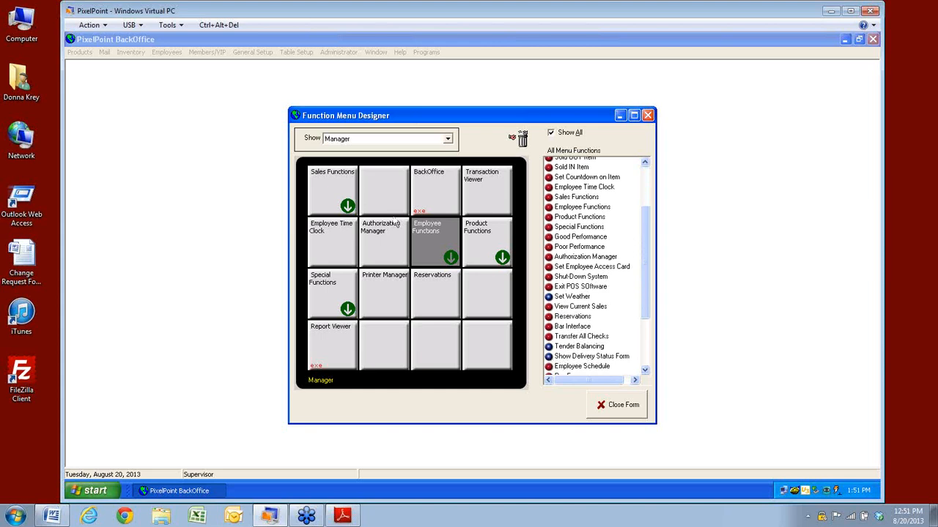
click(646, 371)
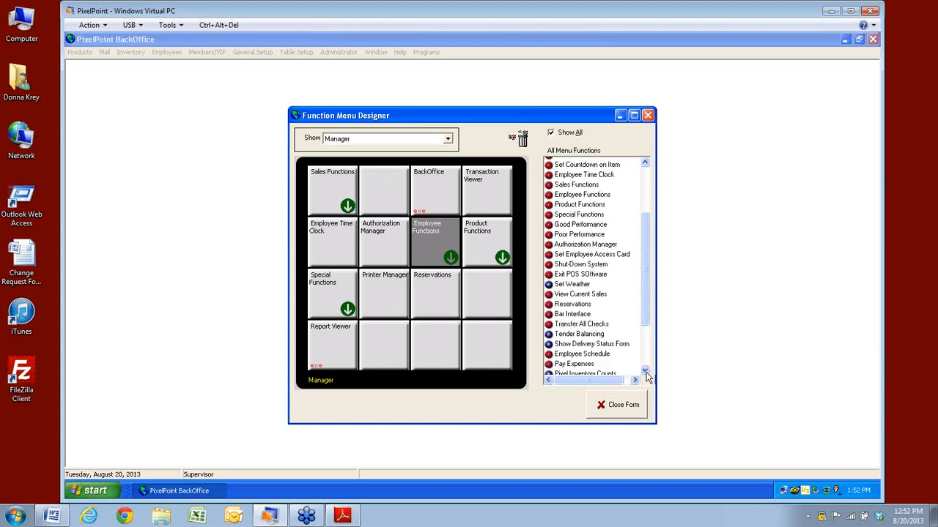
click(552, 133)
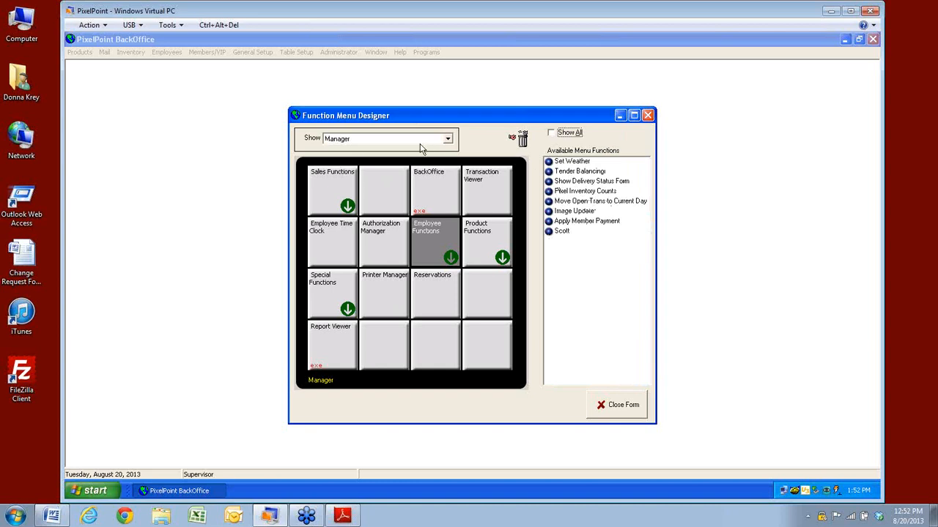
- Compare the functions available for the Employee and Table menus, finishing with the Employee menu shown
click(448, 139)
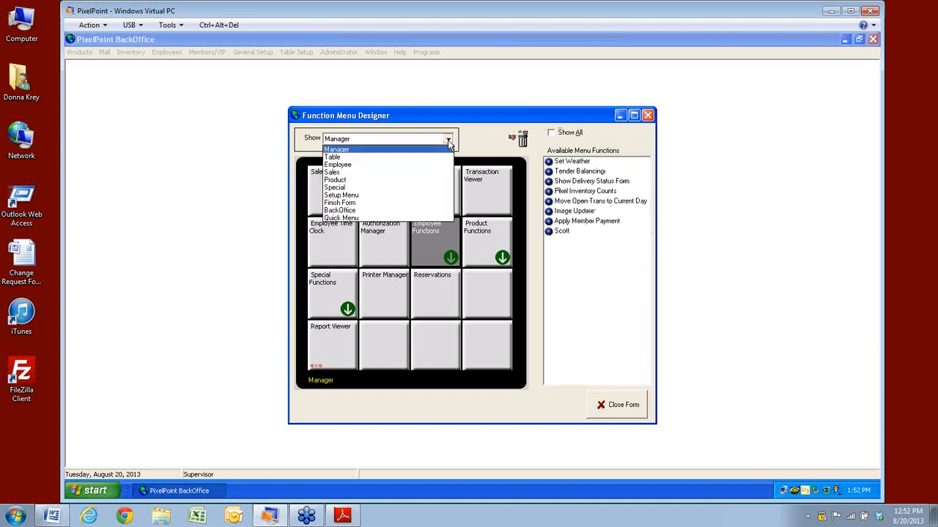
click(350, 172)
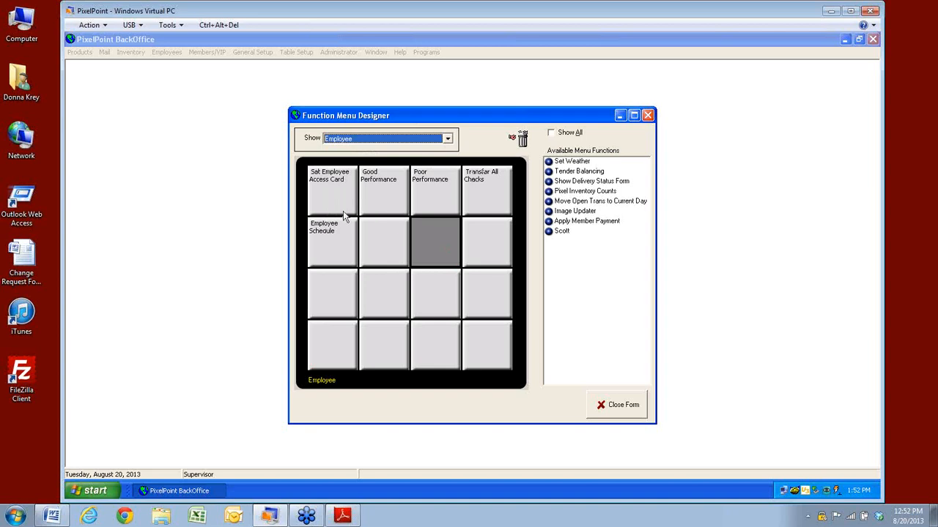
click(447, 139)
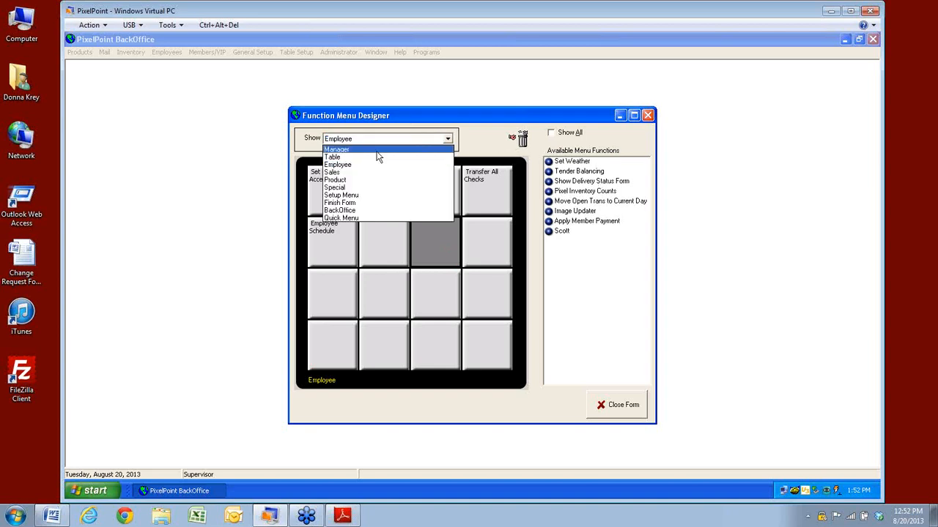
click(337, 159)
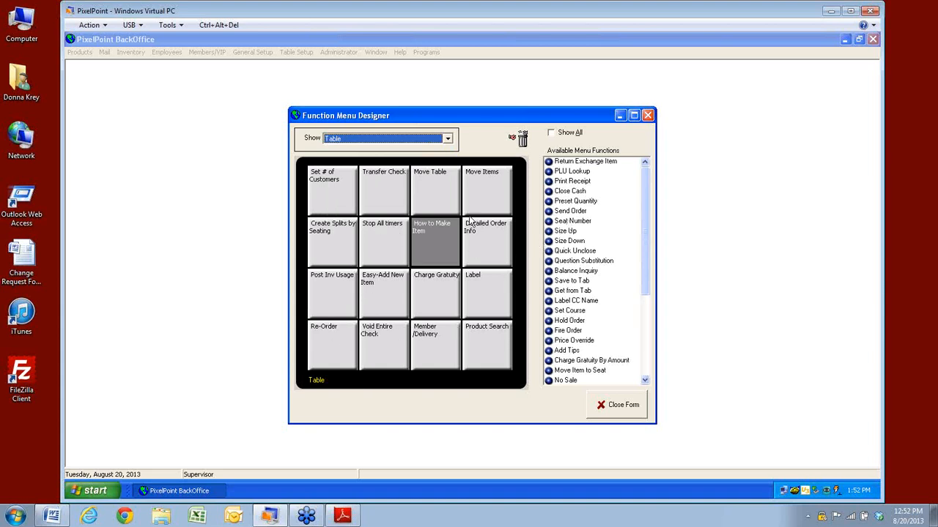
click(447, 138)
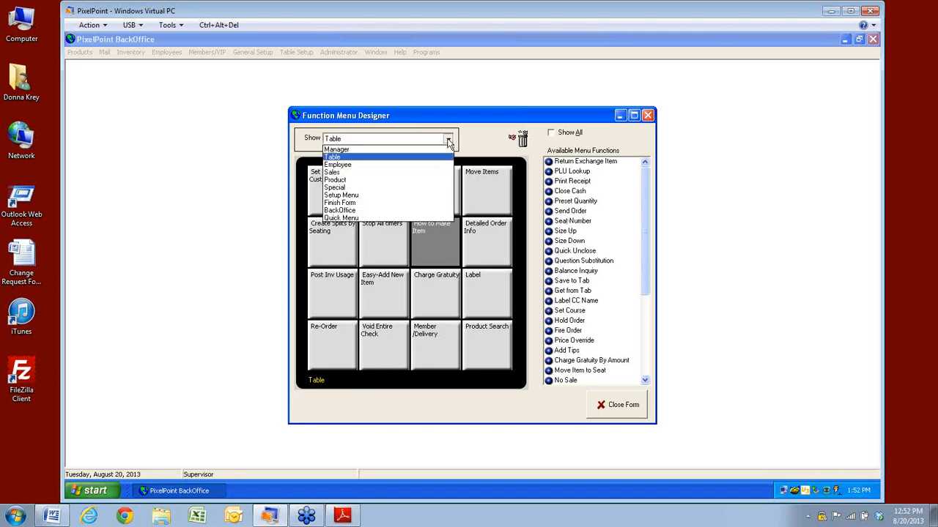
click(381, 165)
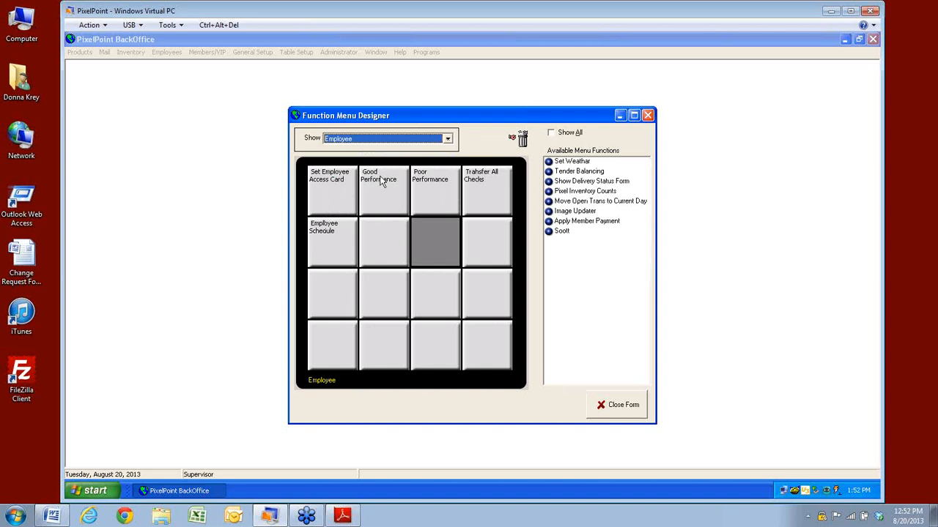
- Rearrange the Employee menu: Good and Poor Performance down one row, Employee Schedule beside Set Employee Access Card, Transfer All Checks in the last row's first cell
drag(384, 179, 384, 233)
drag(428, 193, 423, 233)
drag(325, 252, 380, 206)
drag(492, 179, 337, 346)
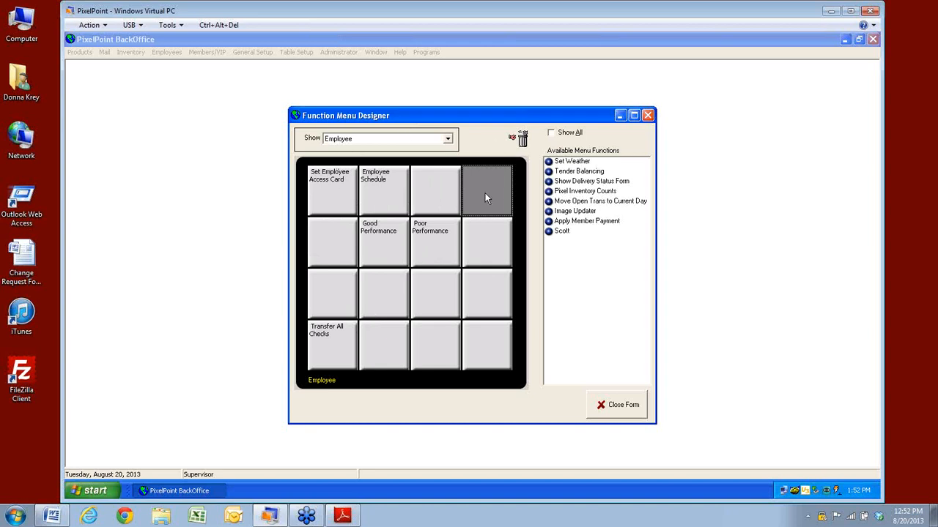
- Start a new Employee menu function in an empty cell, described as "web page" with a placeholder help memo and Run Program enabled
click(489, 248)
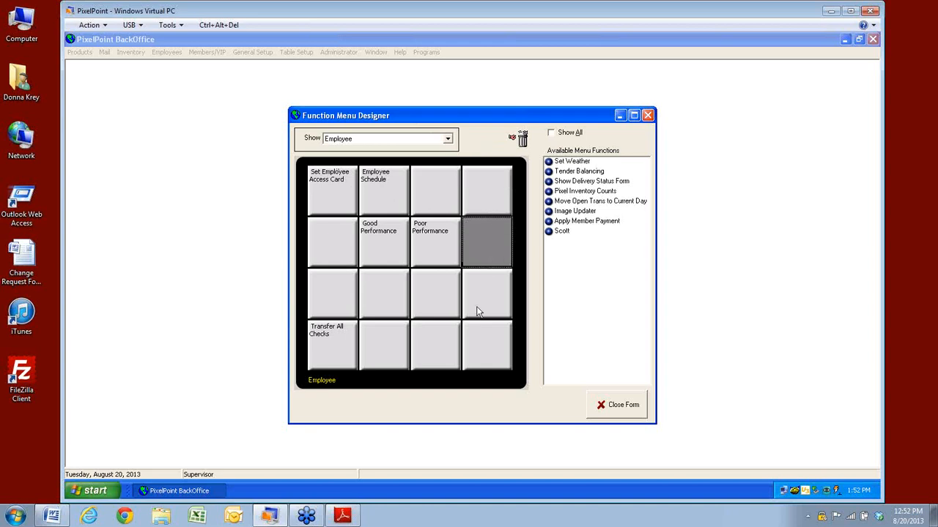
click(475, 346)
click(432, 331)
click(436, 293)
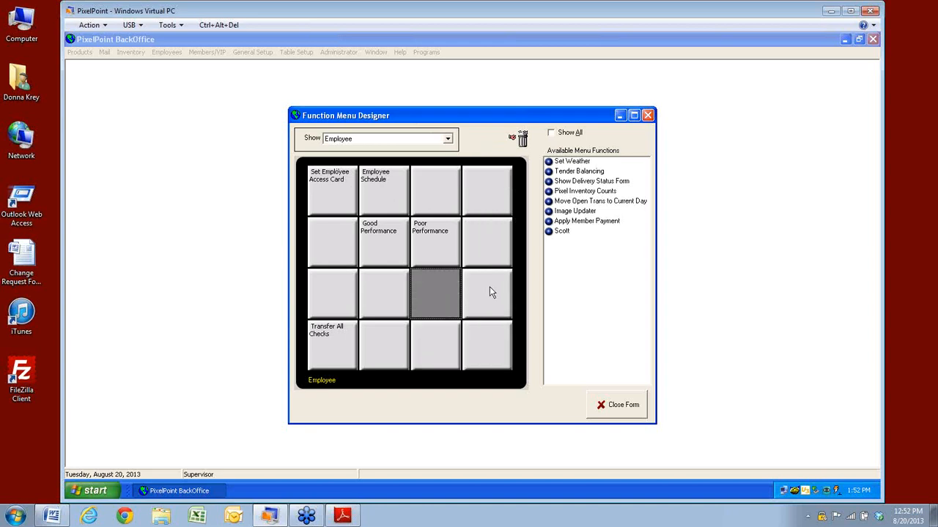
right_click(490, 293)
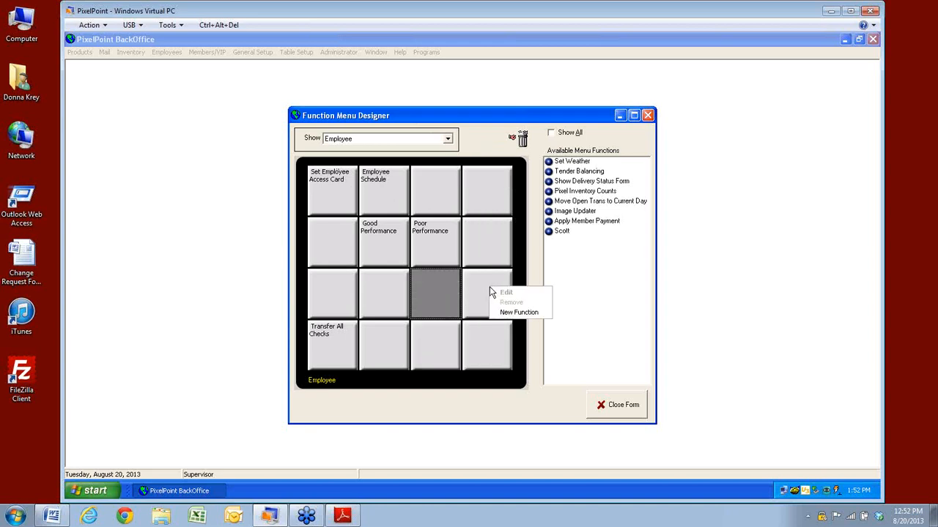
click(519, 313)
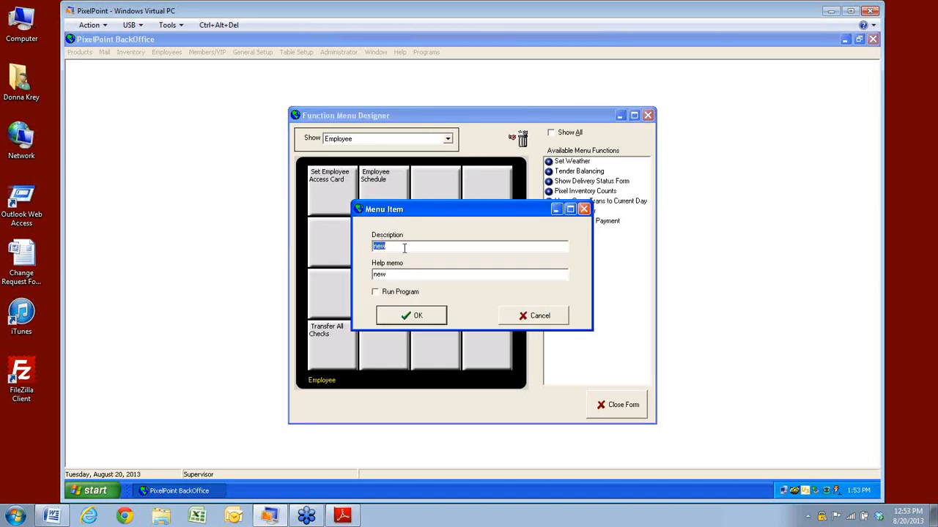
text(web page)
drag(387, 272, 365, 271)
text(hellkjdfsdf)
click(375, 292)
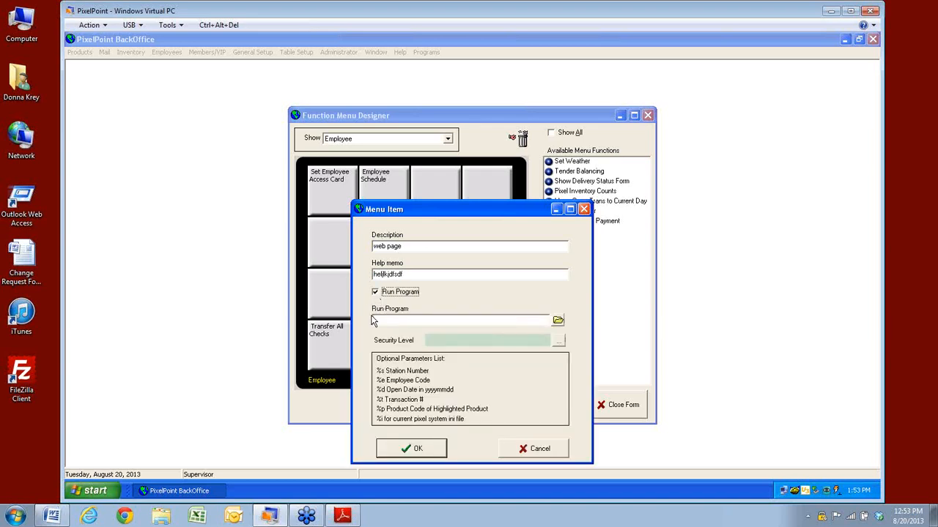
- Browse Local Disk (C:) for the program the new function should run, and cancel the file selection and the new menu item
click(557, 321)
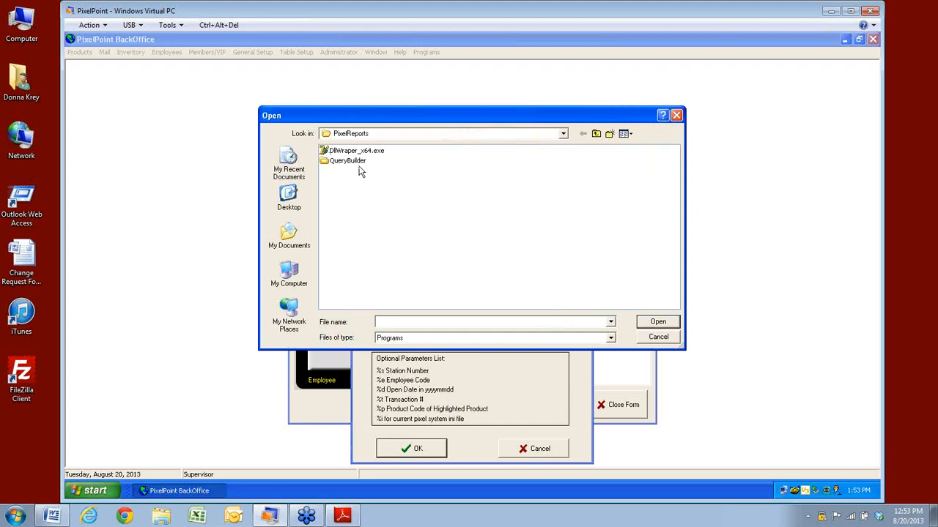
click(563, 134)
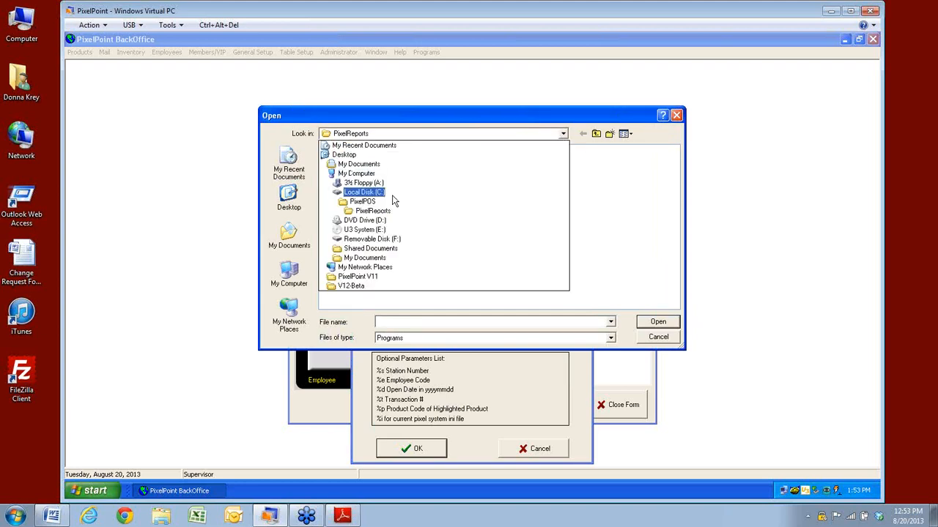
click(392, 199)
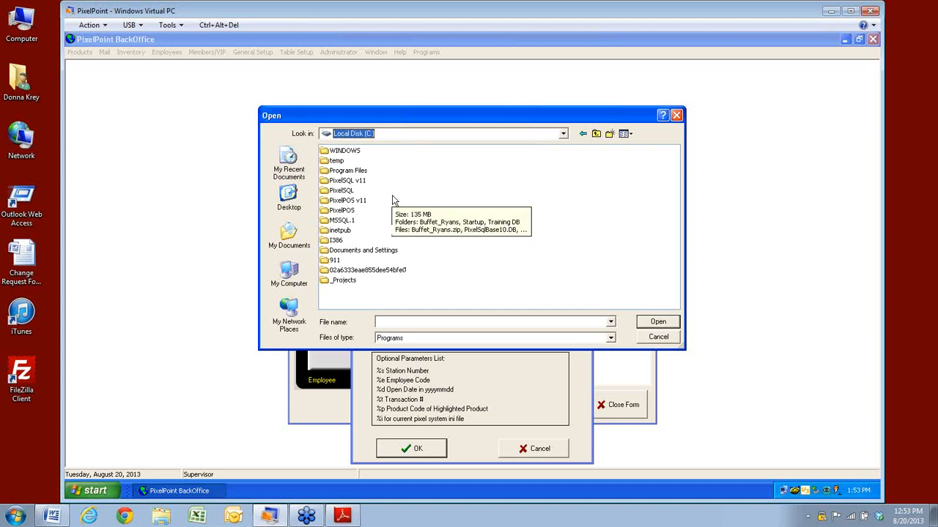
click(657, 336)
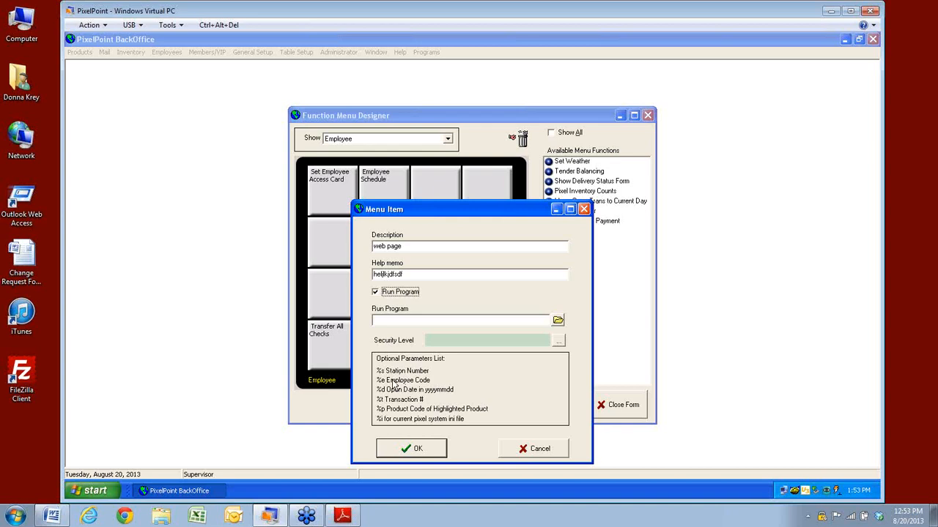
click(530, 452)
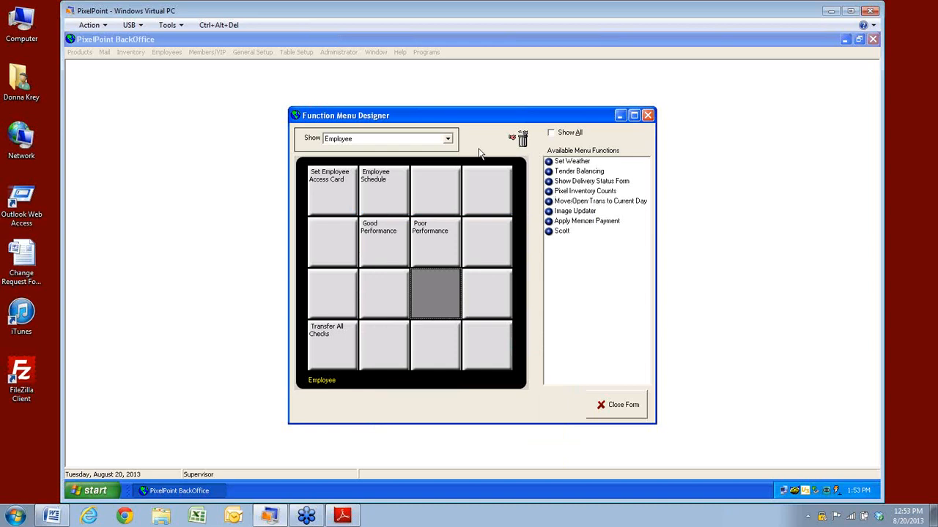
- Show the Special menu and inspect the program settings of the Par HelpDesk Go-To-Assist function, leaving them without saving
click(448, 142)
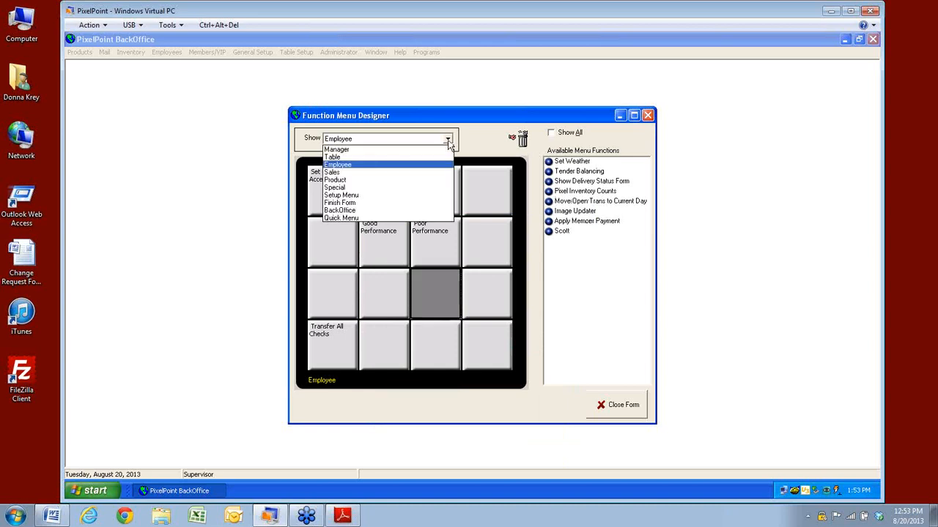
click(355, 188)
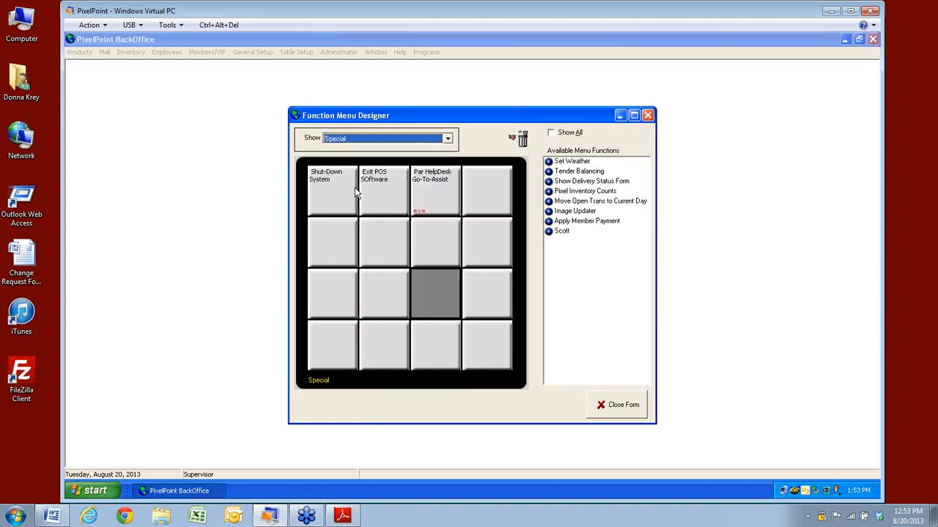
click(431, 189)
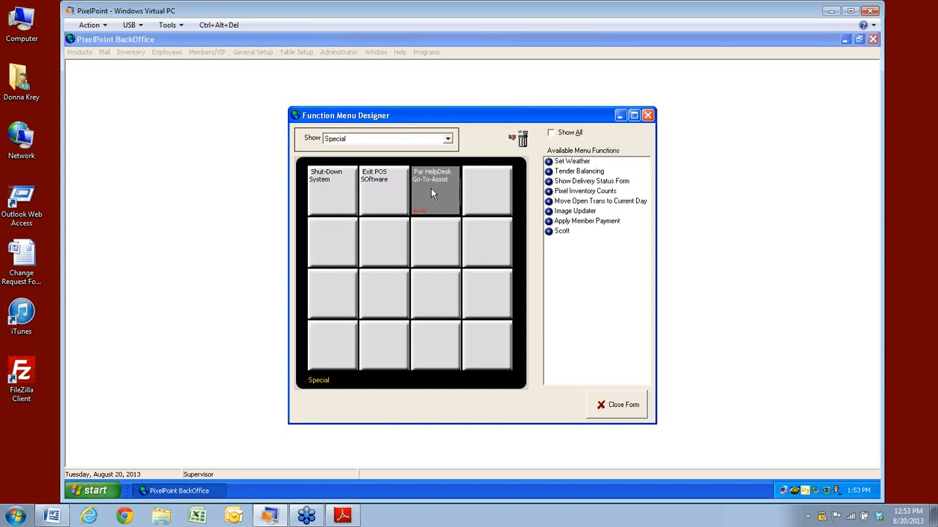
right_click(430, 188)
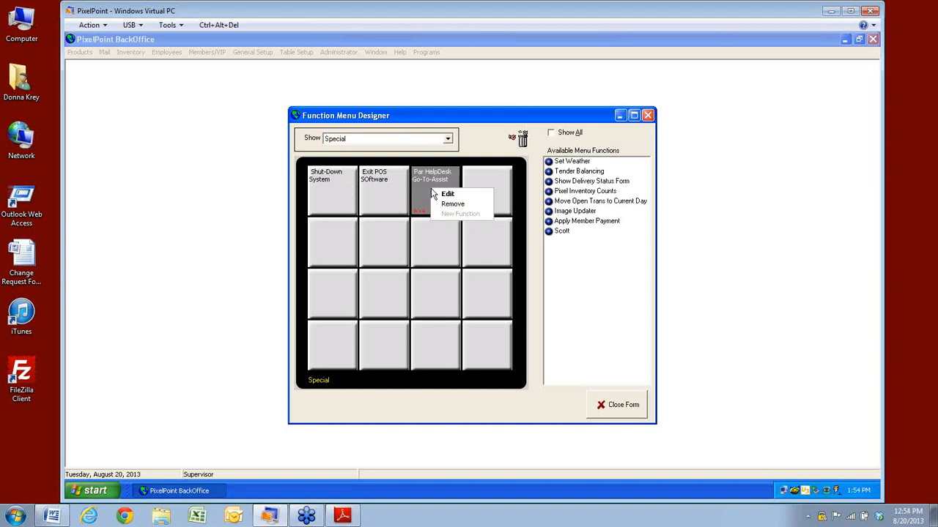
click(449, 196)
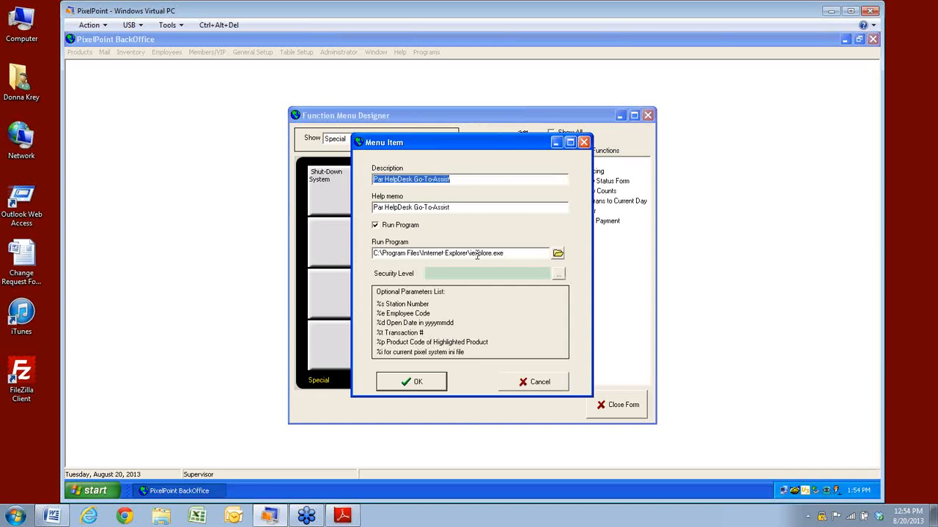
click(507, 254)
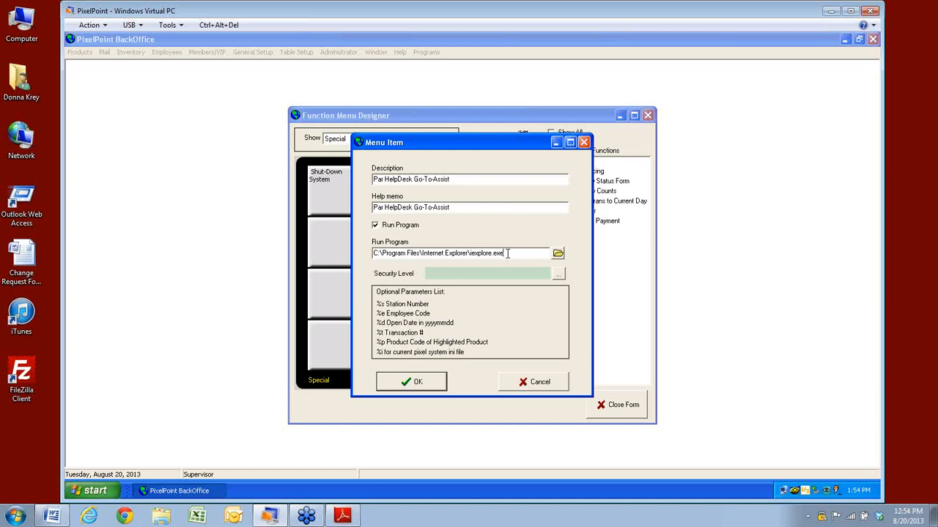
click(535, 386)
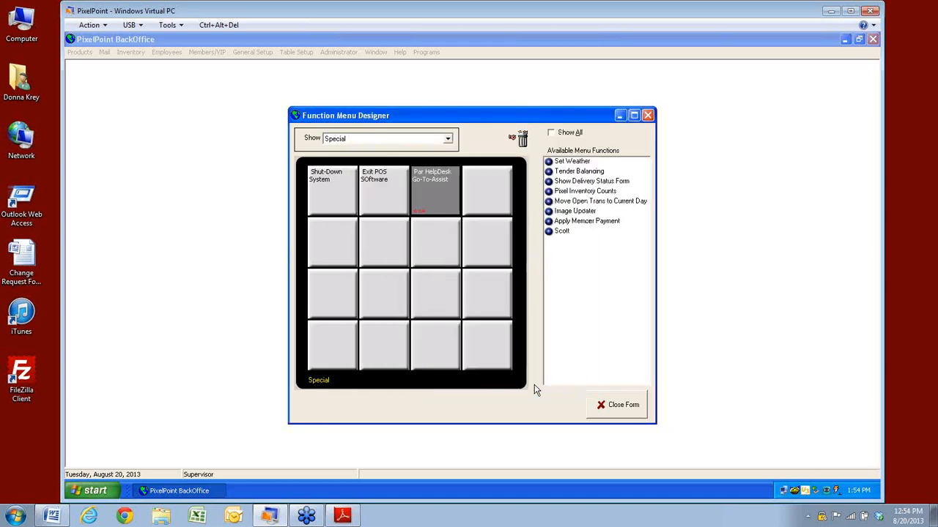
- View the Setup Menu and BackOffice function menus, including the Overtime Agent and Cake Wizard functions, and close the designer
click(451, 142)
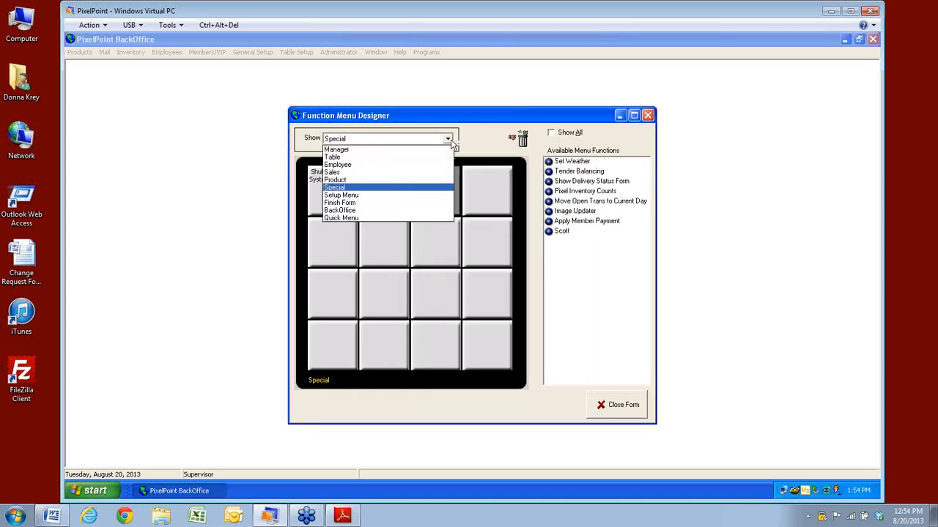
click(343, 195)
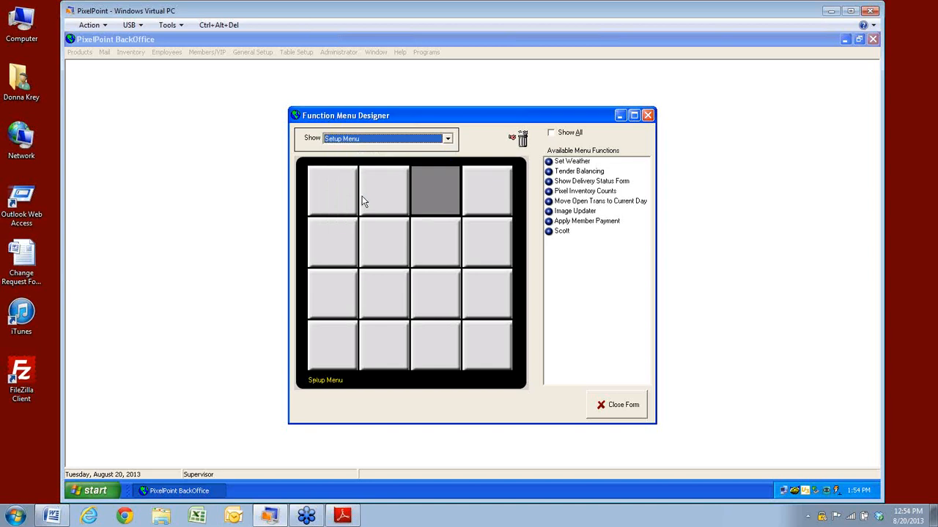
click(447, 140)
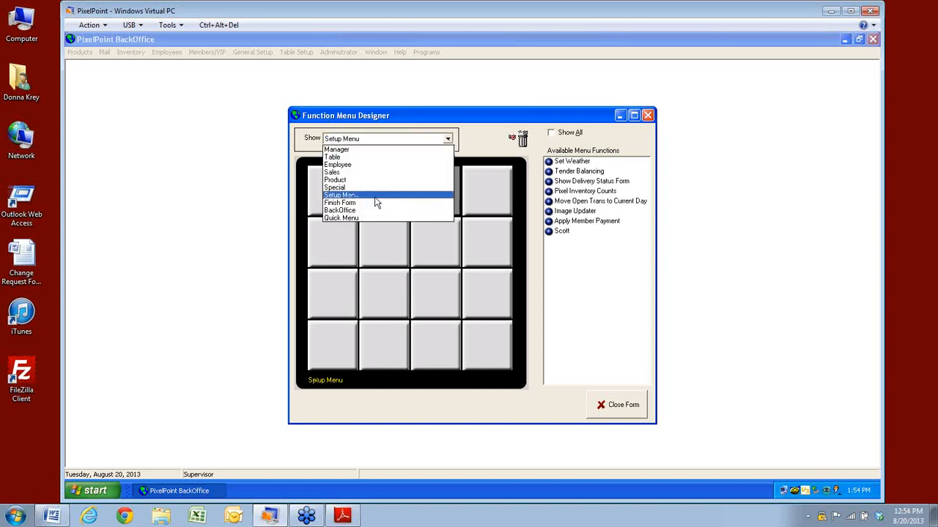
click(340, 210)
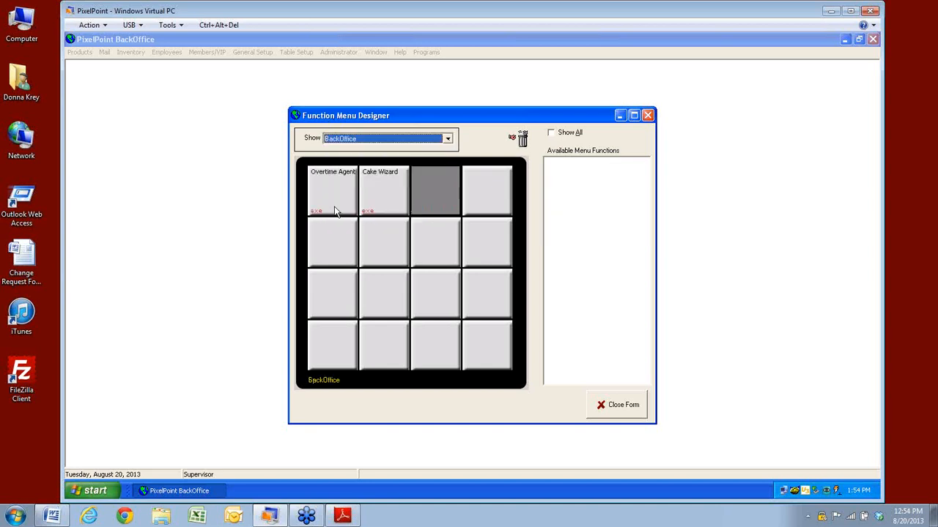
click(448, 140)
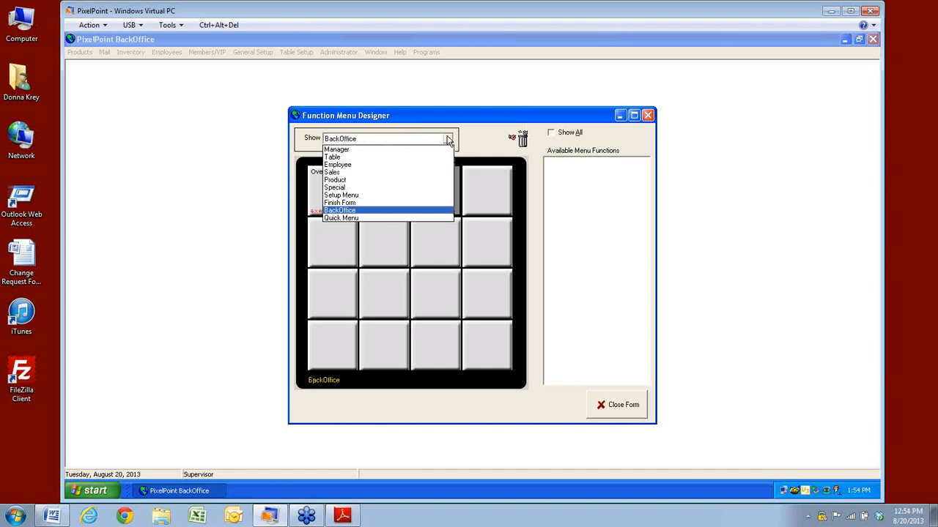
click(381, 210)
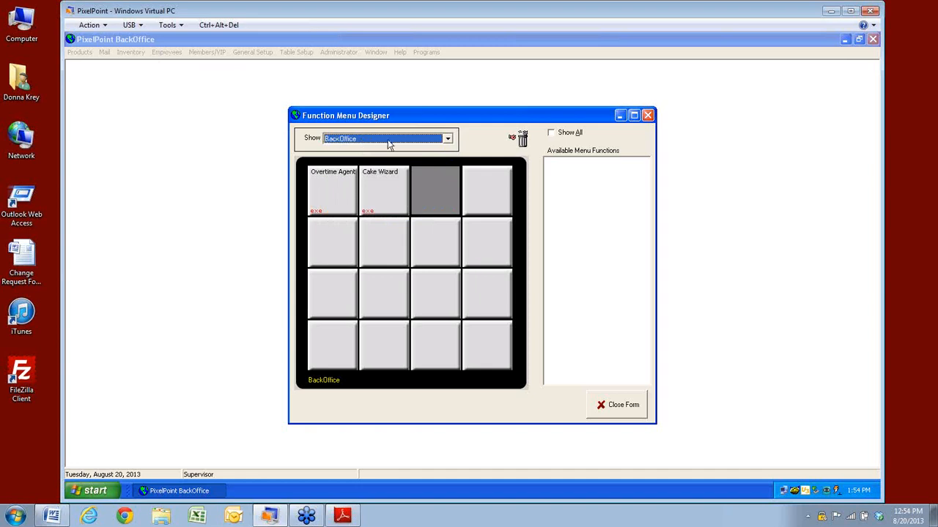
click(327, 194)
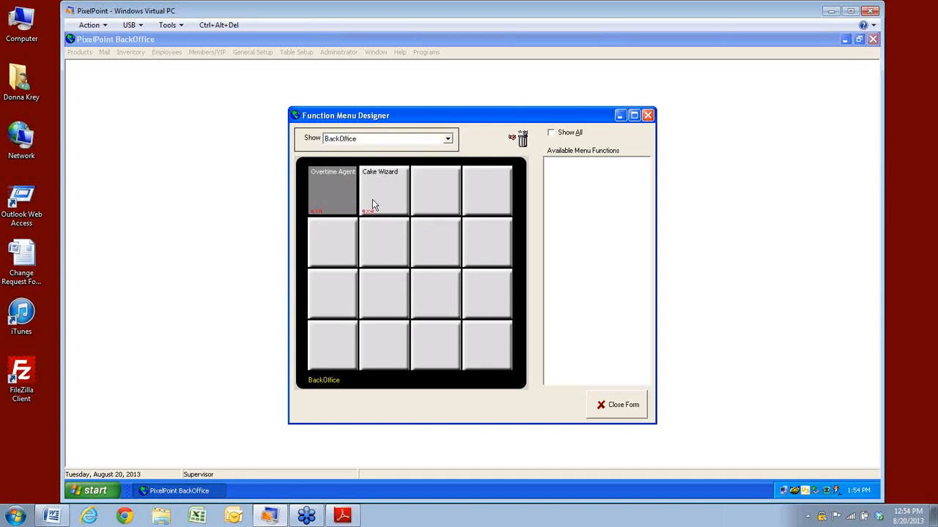
click(371, 200)
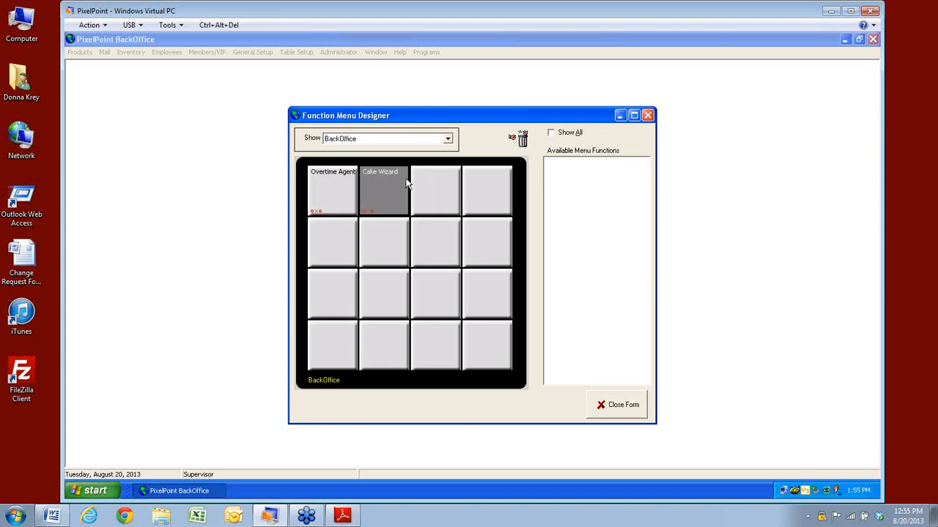
click(329, 189)
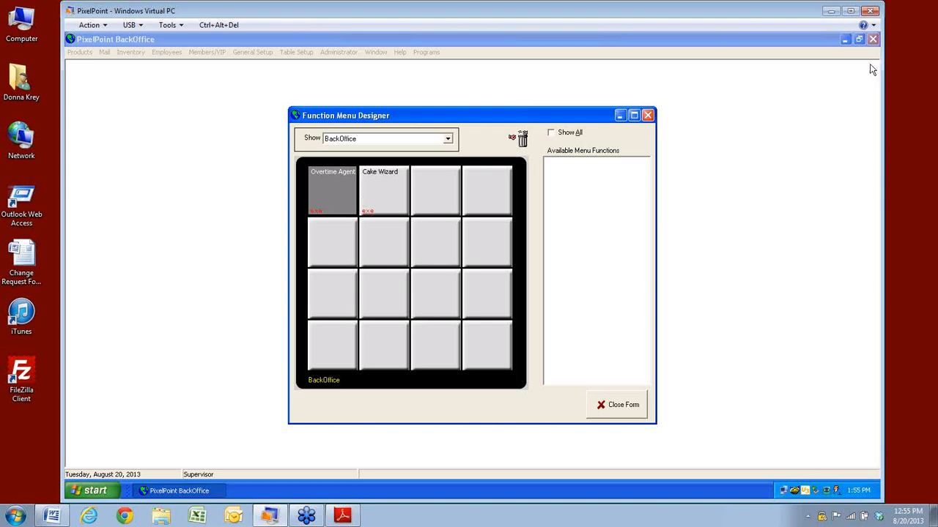
click(624, 410)
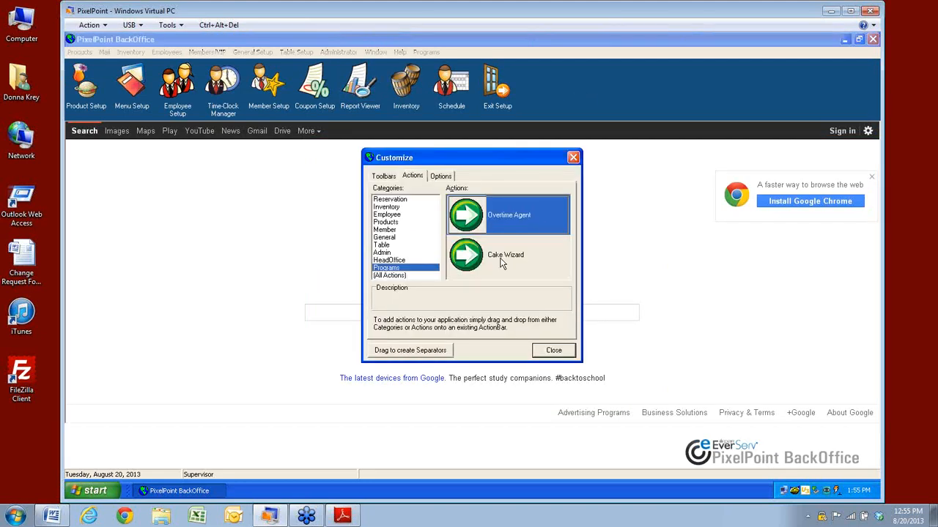
- Review the complete list of available toolbar actions across all categories, through to the Overtime Agent and Cake Wizard programs
click(396, 275)
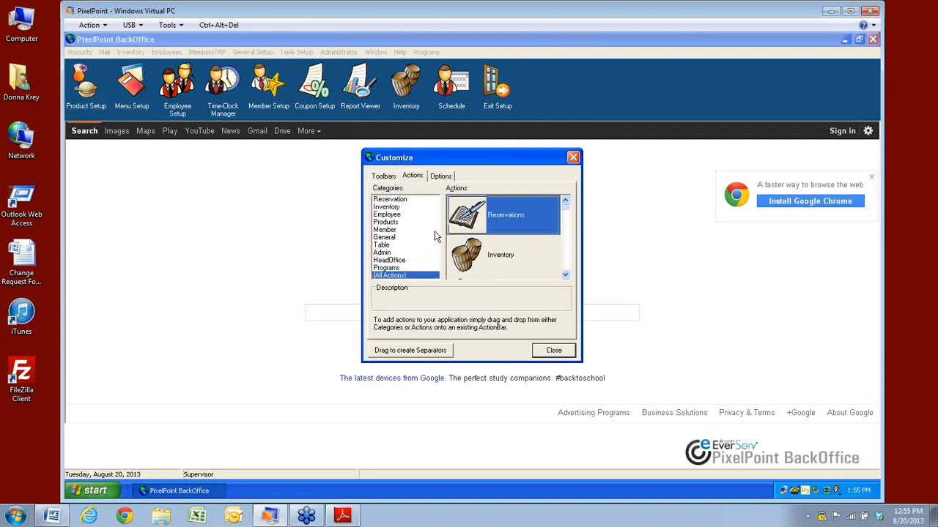
click(564, 275)
click(565, 275)
click(564, 275)
click(565, 275)
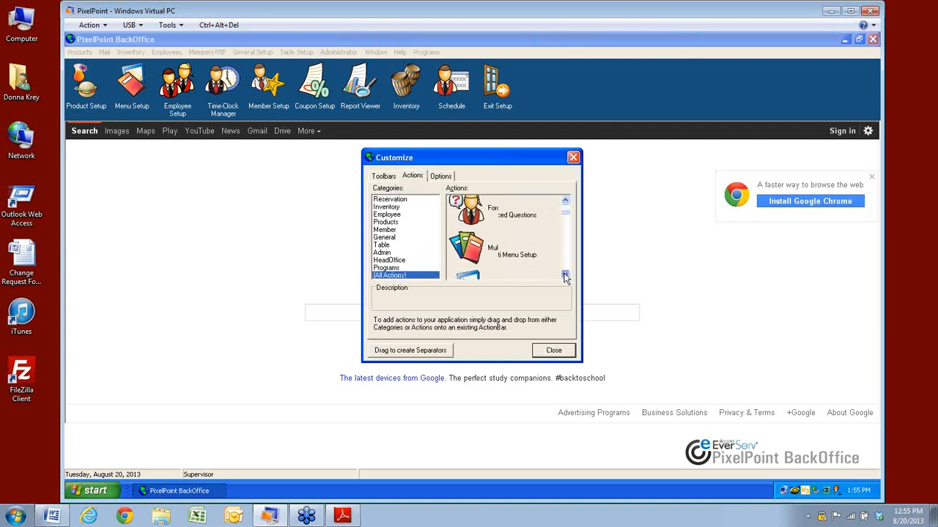
click(565, 275)
click(565, 274)
click(565, 275)
click(565, 275)
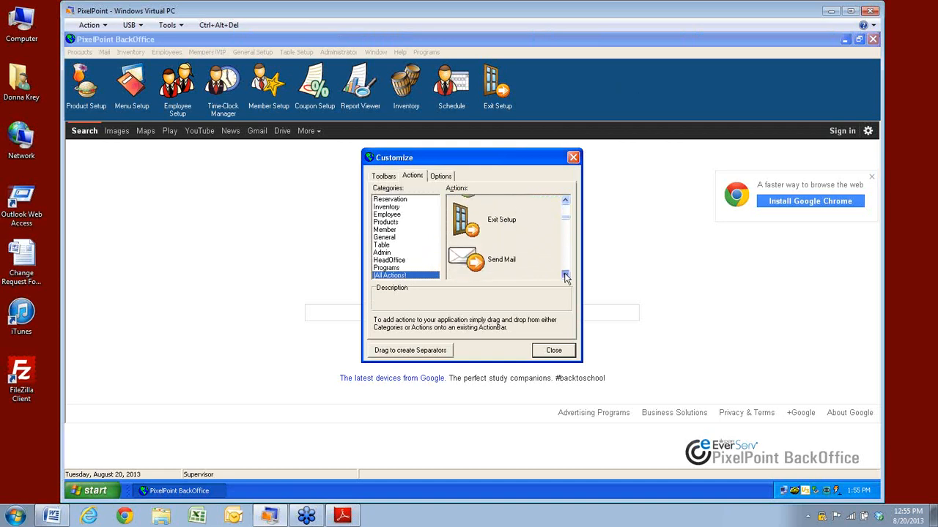
click(564, 275)
click(565, 274)
click(565, 275)
click(564, 275)
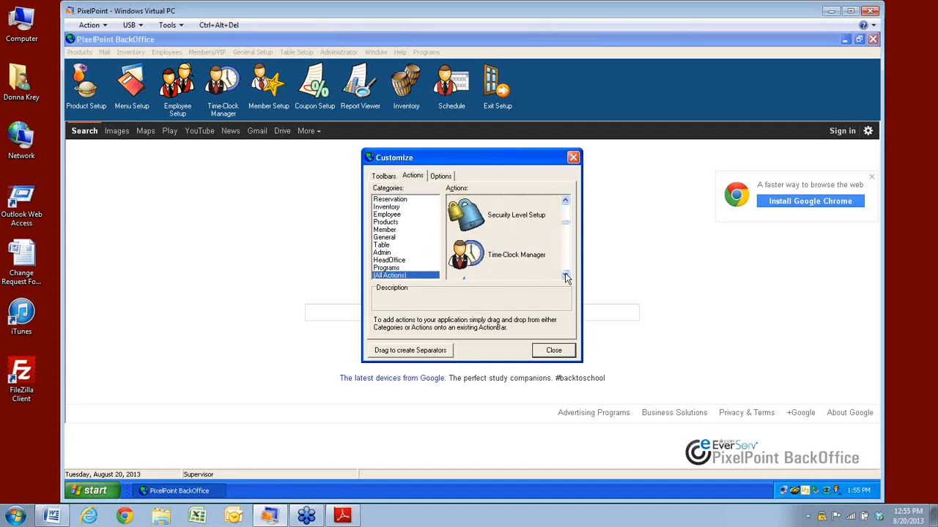
click(565, 274)
click(565, 274)
click(565, 275)
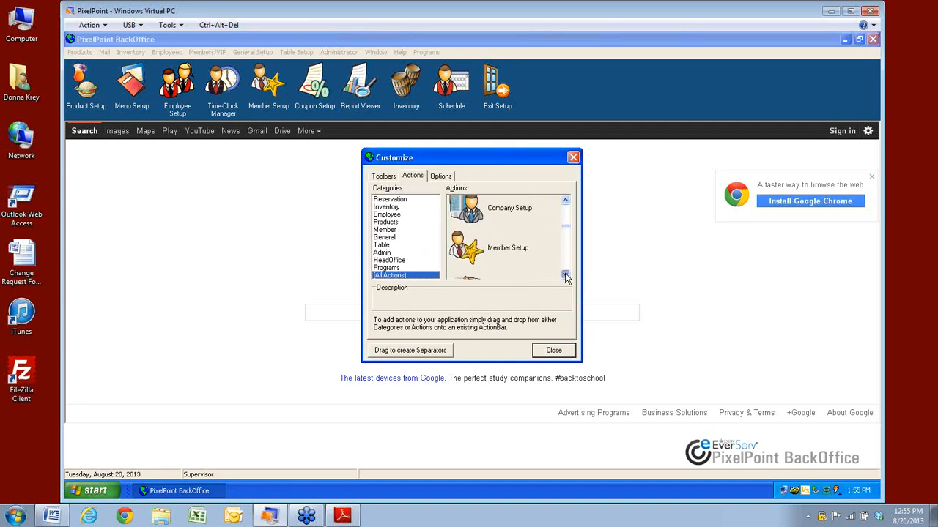
click(564, 275)
click(565, 274)
click(565, 275)
click(564, 275)
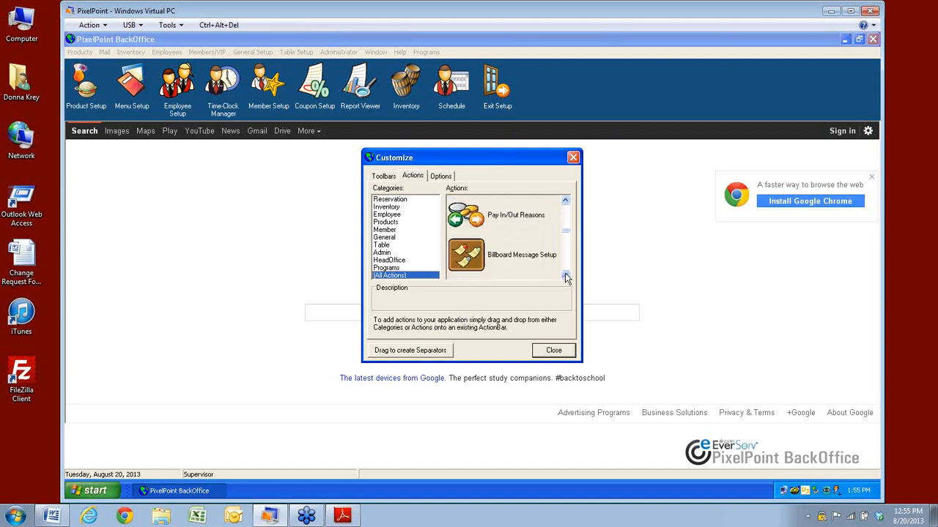
click(565, 275)
click(565, 275)
click(565, 275)
click(565, 274)
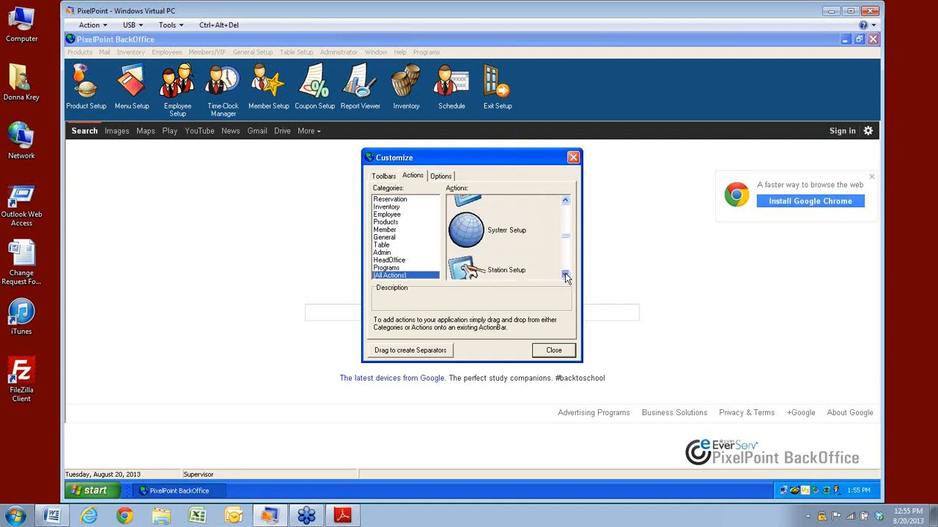
click(565, 275)
click(565, 274)
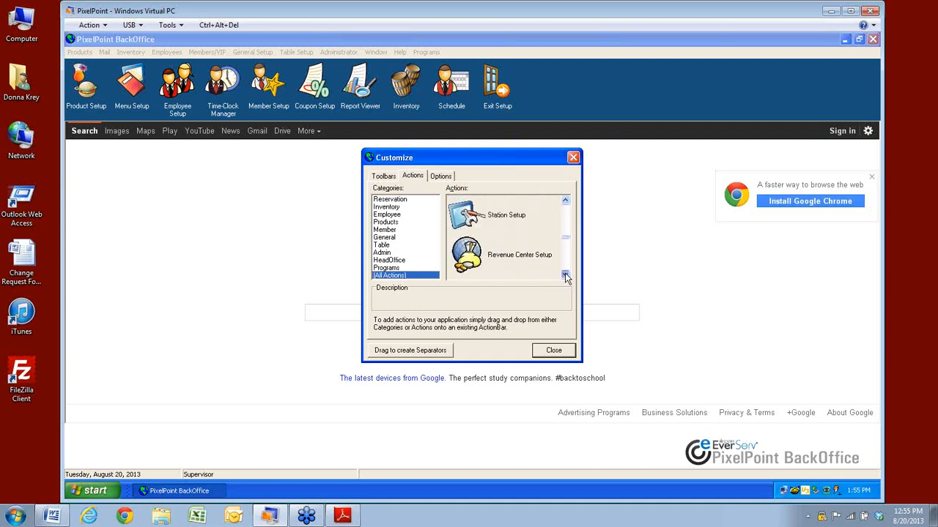
click(565, 275)
click(564, 275)
click(565, 274)
click(565, 275)
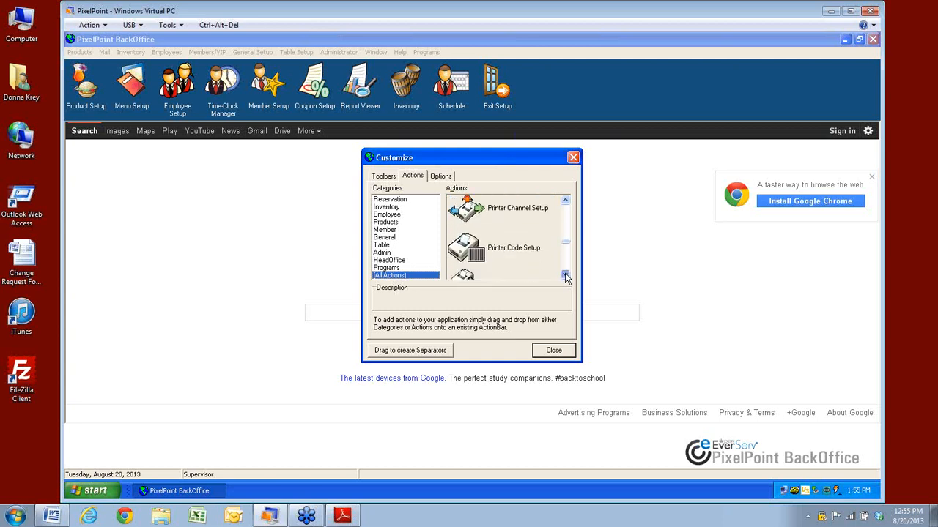
click(564, 274)
click(565, 275)
click(565, 274)
click(565, 275)
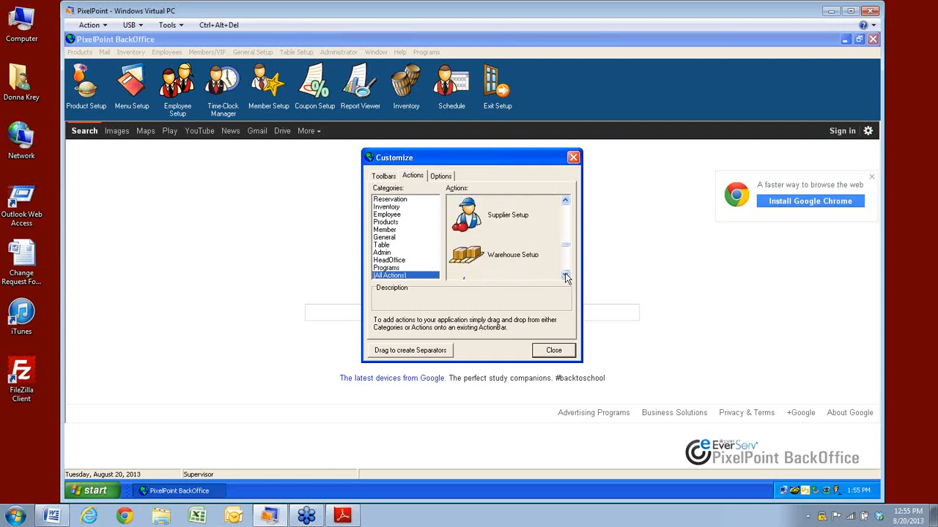
click(565, 275)
click(565, 275)
click(565, 275)
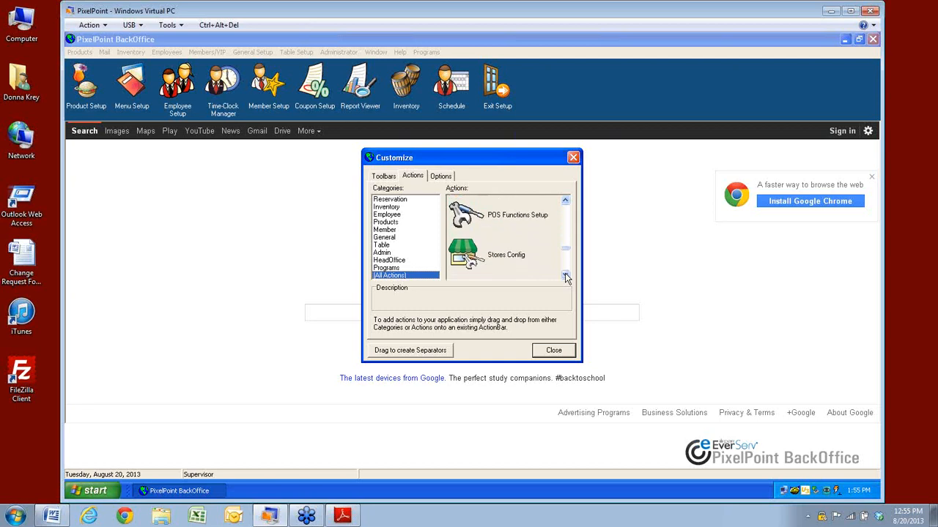
click(565, 275)
click(565, 275)
click(564, 275)
click(565, 275)
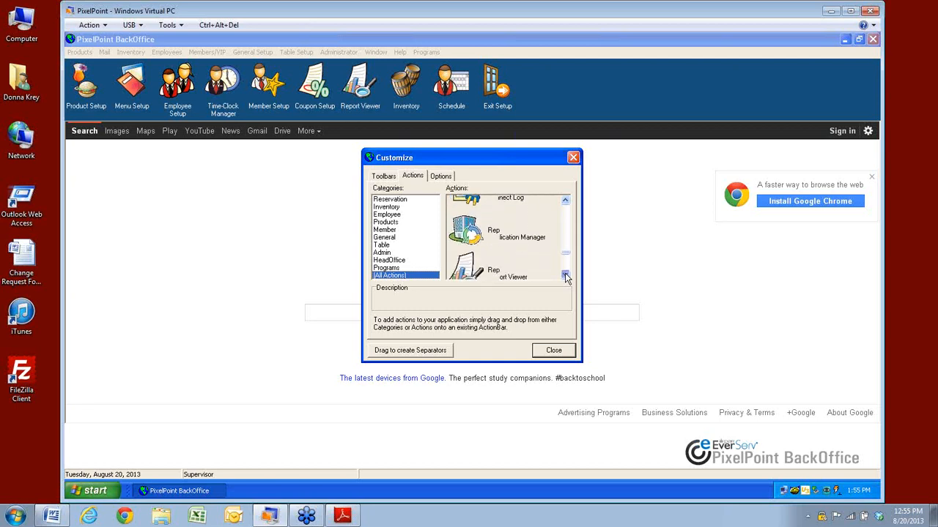
click(565, 274)
click(565, 274)
click(565, 274)
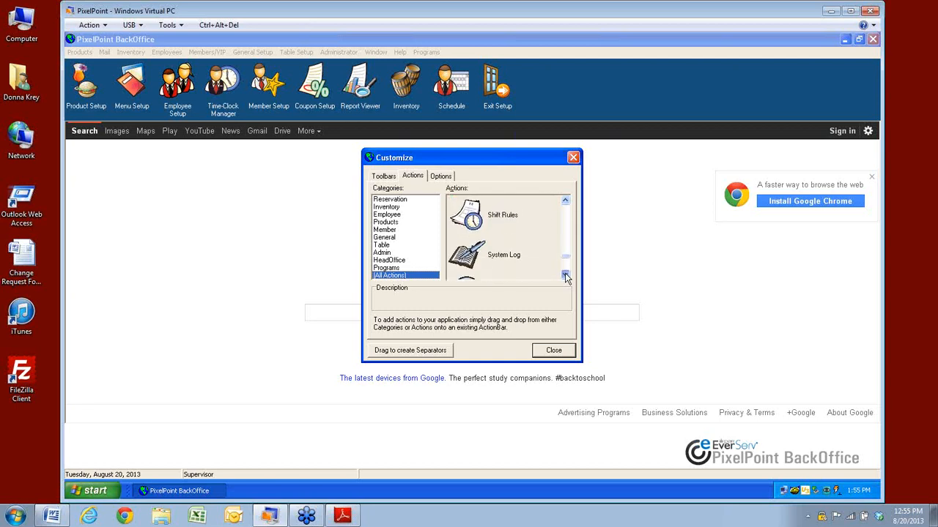
click(565, 274)
click(565, 275)
click(564, 275)
click(565, 275)
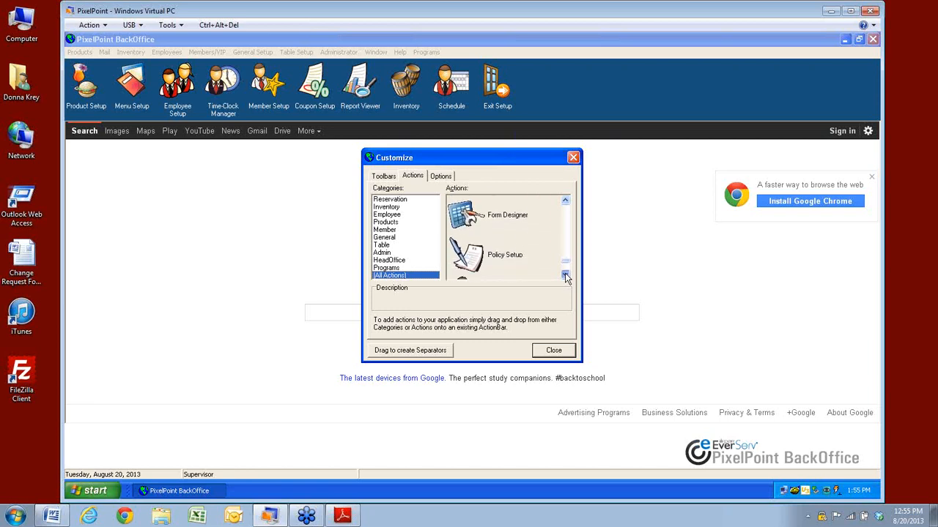
click(564, 274)
click(564, 275)
click(565, 274)
click(565, 275)
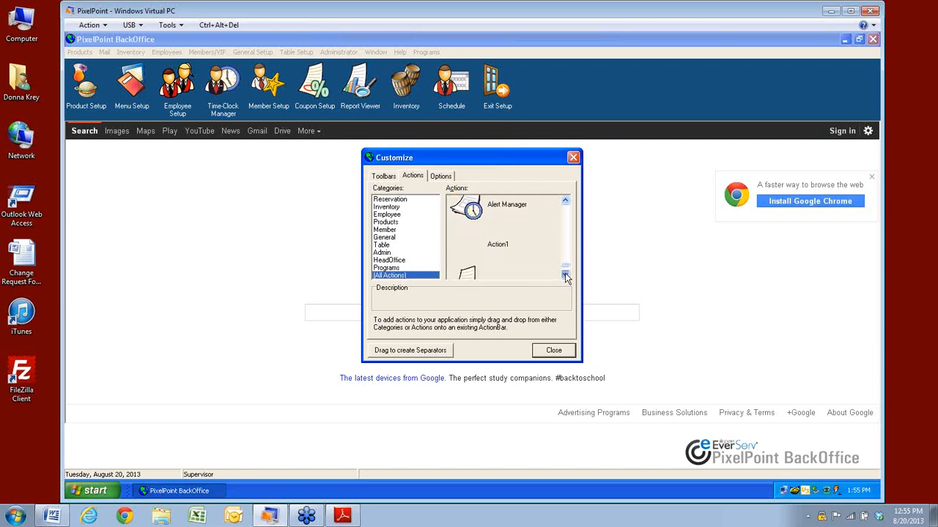
click(565, 275)
click(564, 275)
click(565, 275)
click(565, 275)
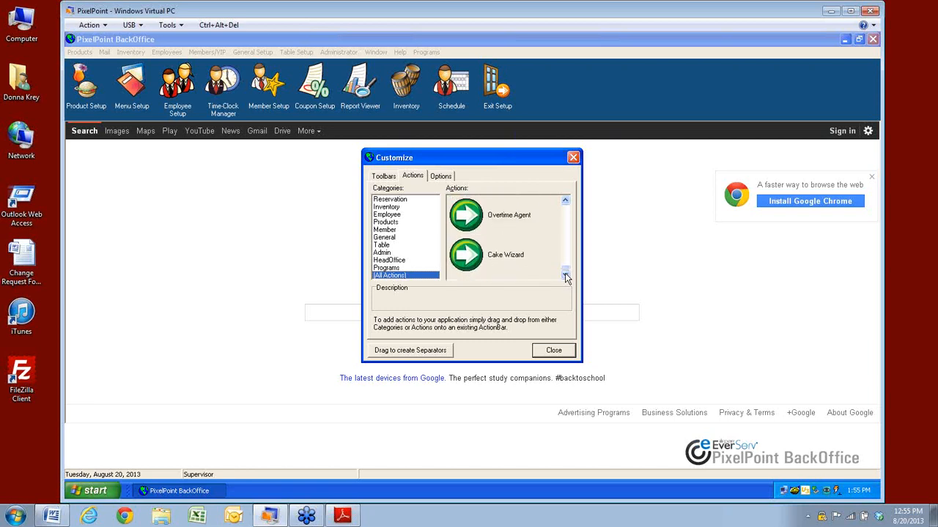
- Add the Overtime Agent action to the main toolbar after Exit Setup, and remove Member Setup from it
click(472, 218)
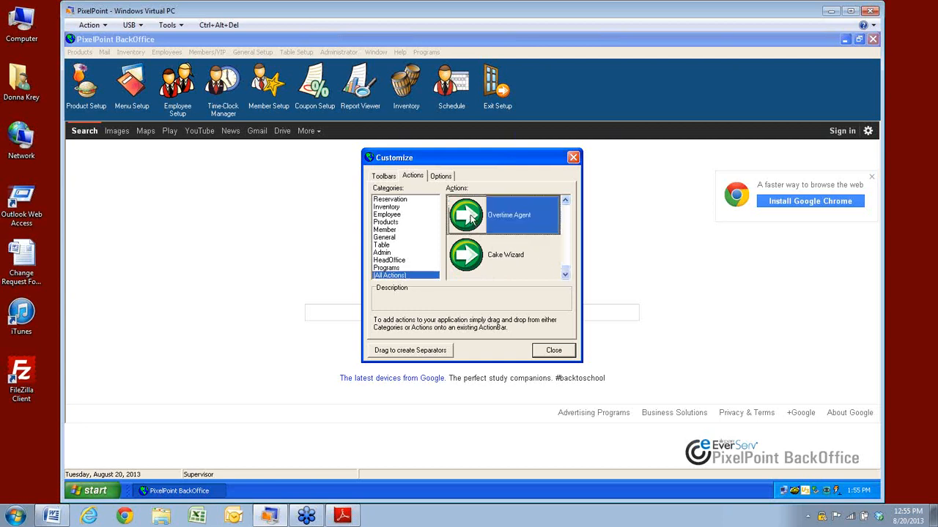
drag(472, 218, 578, 82)
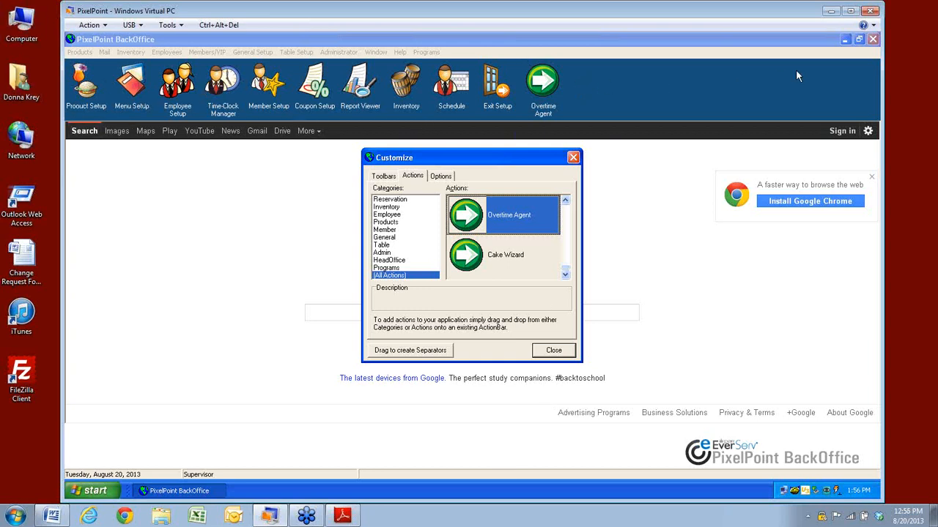
click(272, 83)
drag(271, 84, 511, 274)
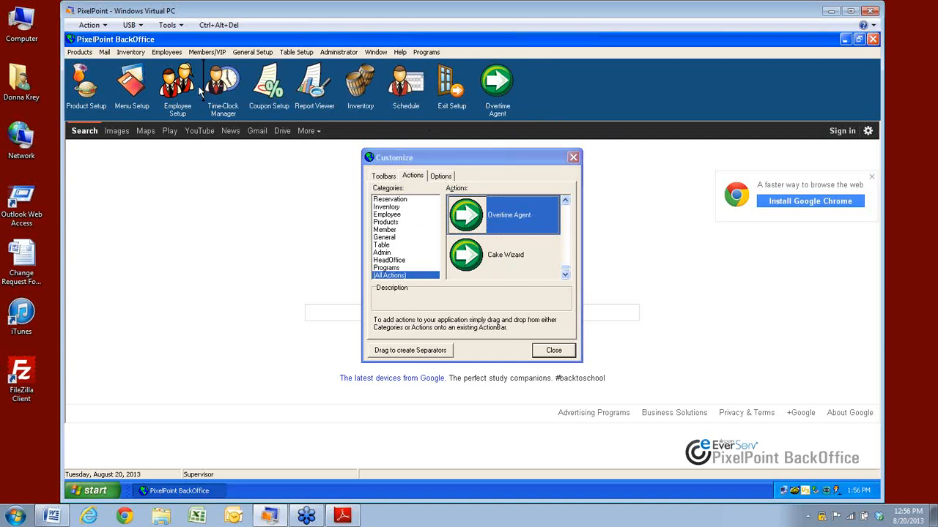
- Reorder the toolbar so Schedule follows Employee Setup and Coupon Setup follows Product Setup
drag(406, 82, 198, 85)
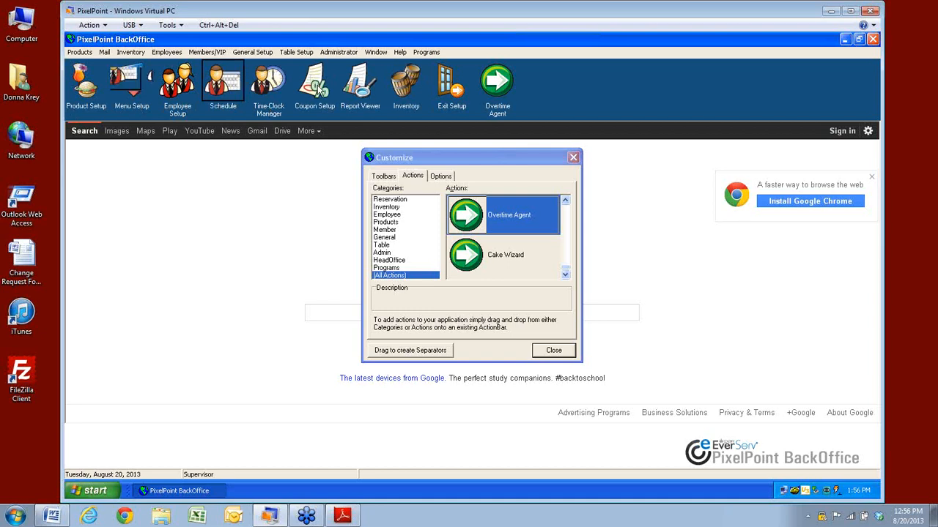
mouse_move(313, 81)
mouse_down()
mouse_move(211, 93)
mouse_move(105, 89)
mouse_up()
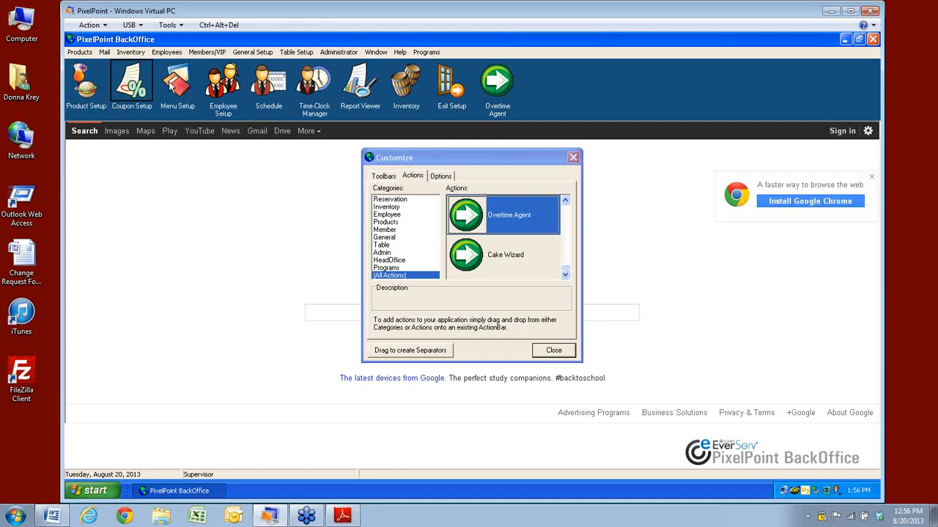
- Remove Menu Setup from the toolbar and insert separators after Coupon Setup and Report Viewer, finishing the customization
drag(173, 85, 495, 252)
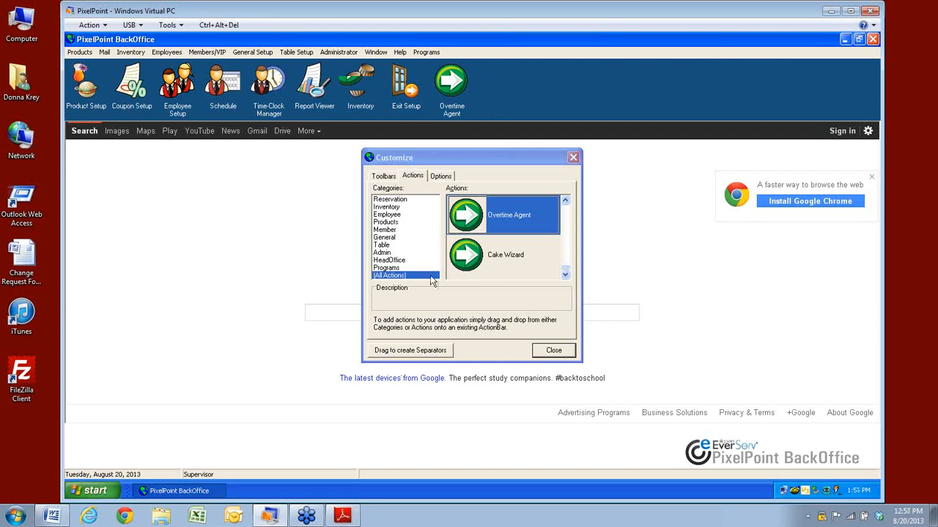
drag(377, 352, 153, 92)
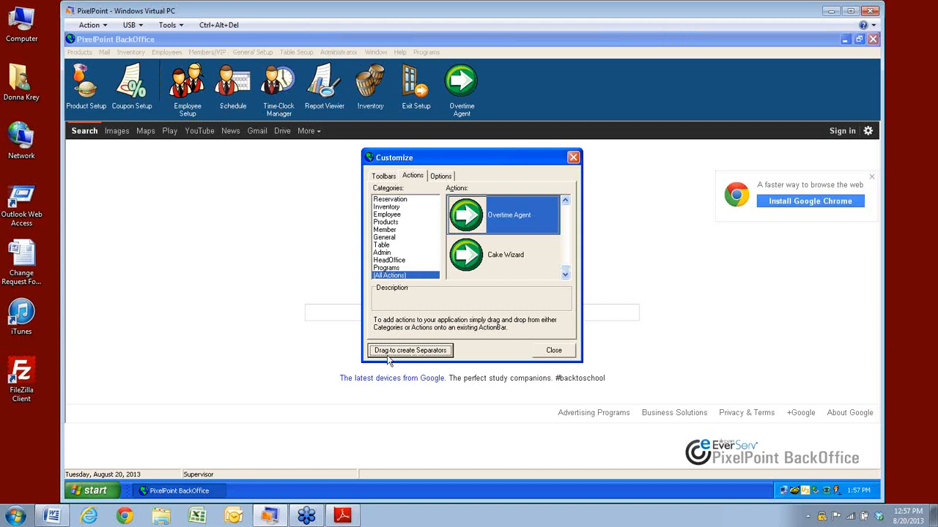
drag(381, 352, 347, 100)
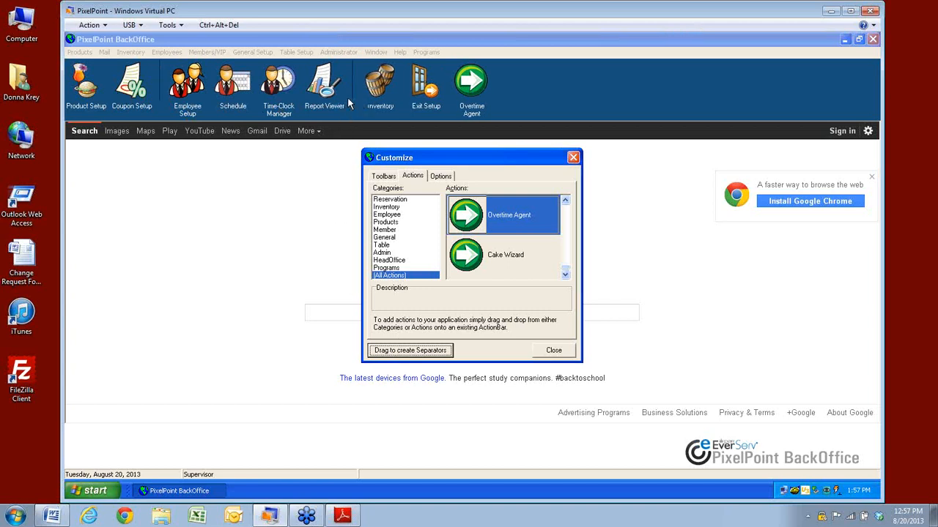
click(558, 352)
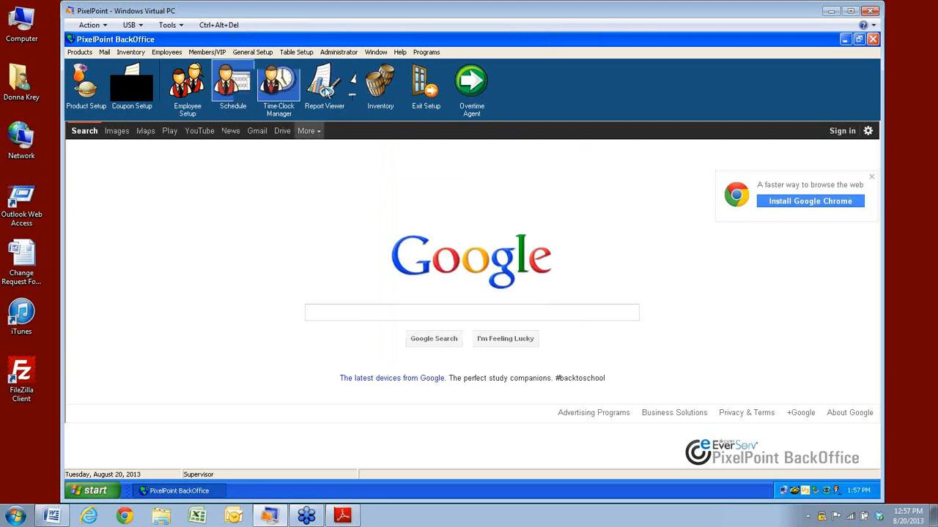
- Reopen the toolbar customization and examine its toolbar visibility, caption and menu animation options, leaving them as they are
right_click(604, 82)
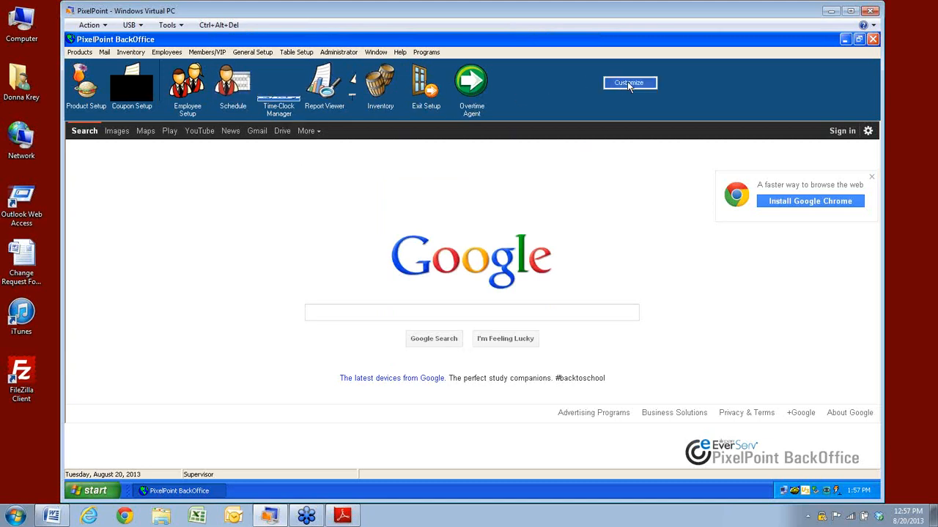
click(627, 84)
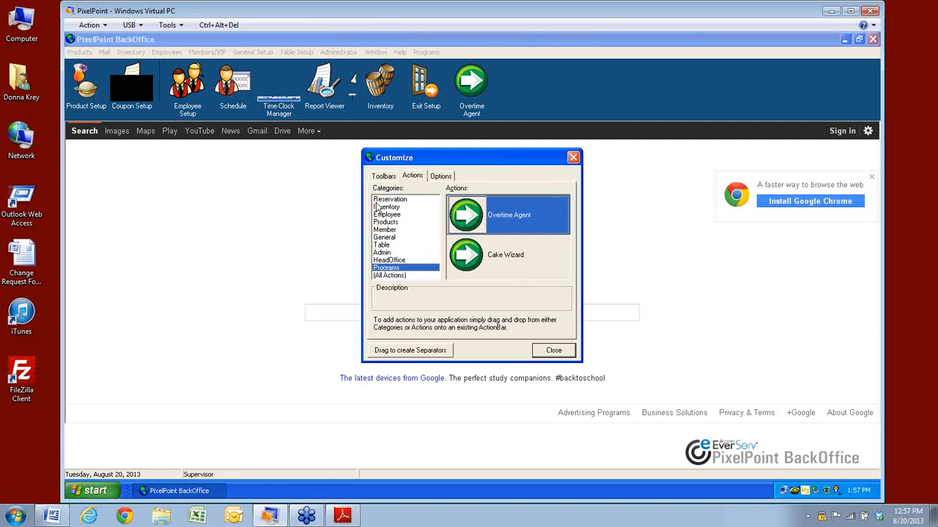
click(381, 176)
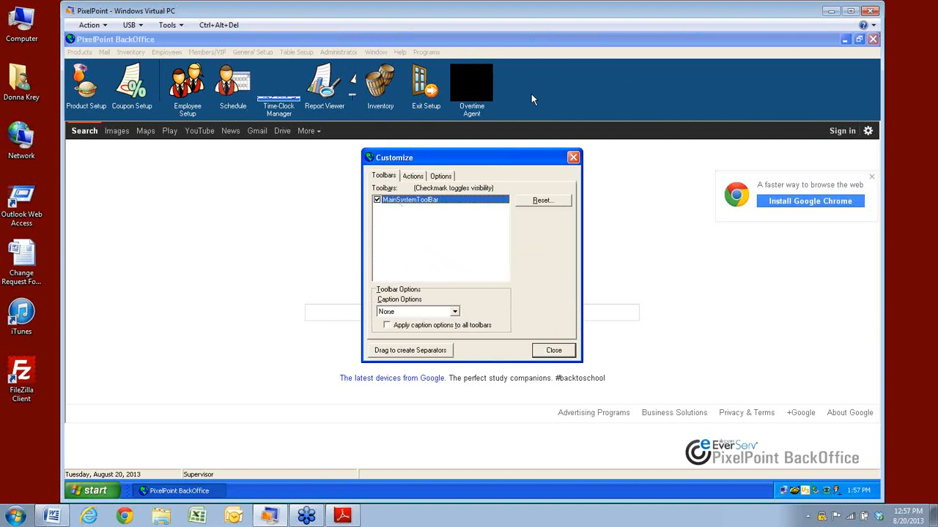
click(413, 178)
click(437, 178)
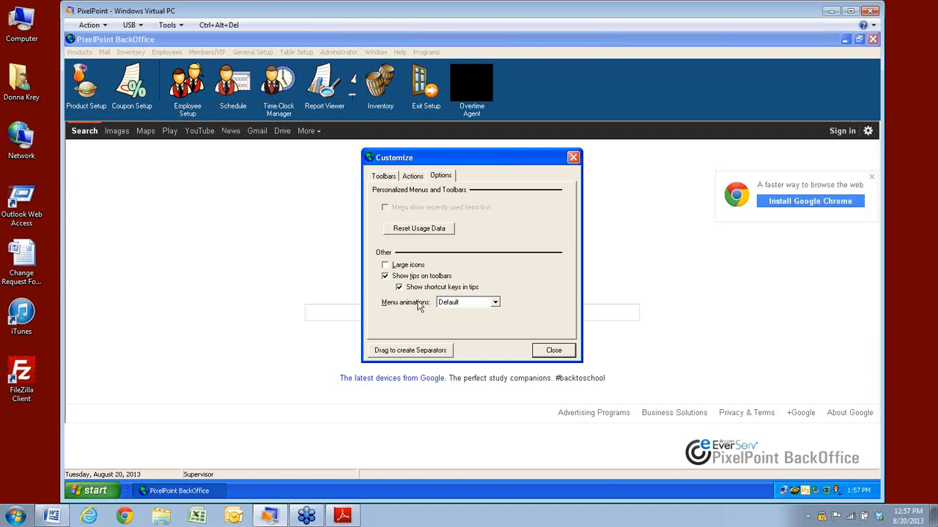
click(495, 303)
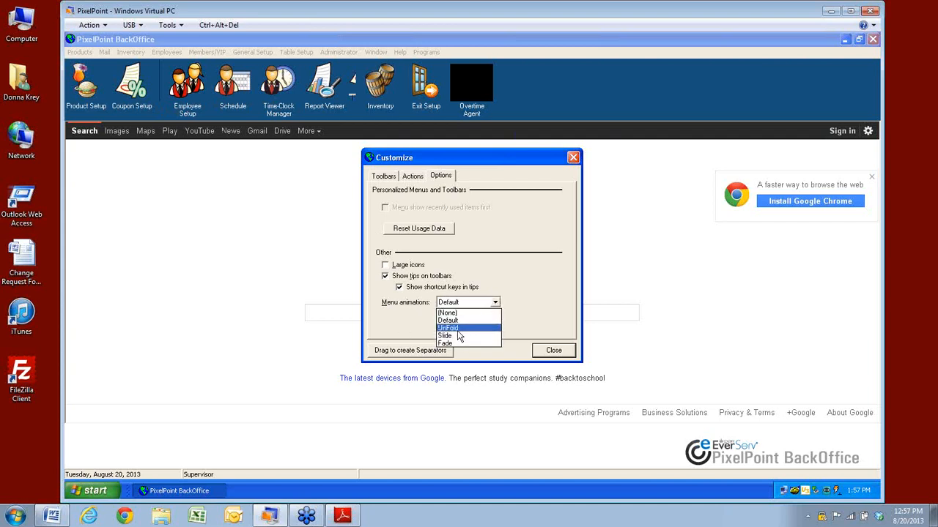
click(544, 293)
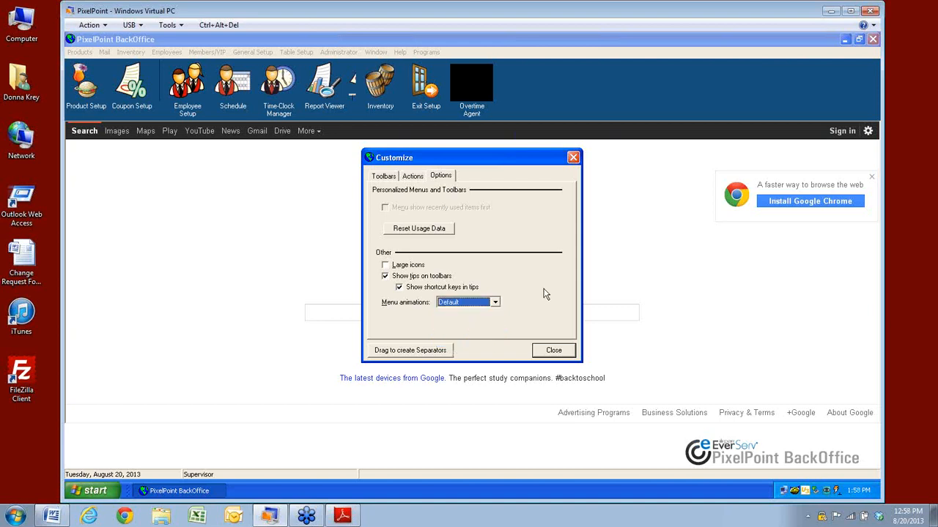
click(553, 351)
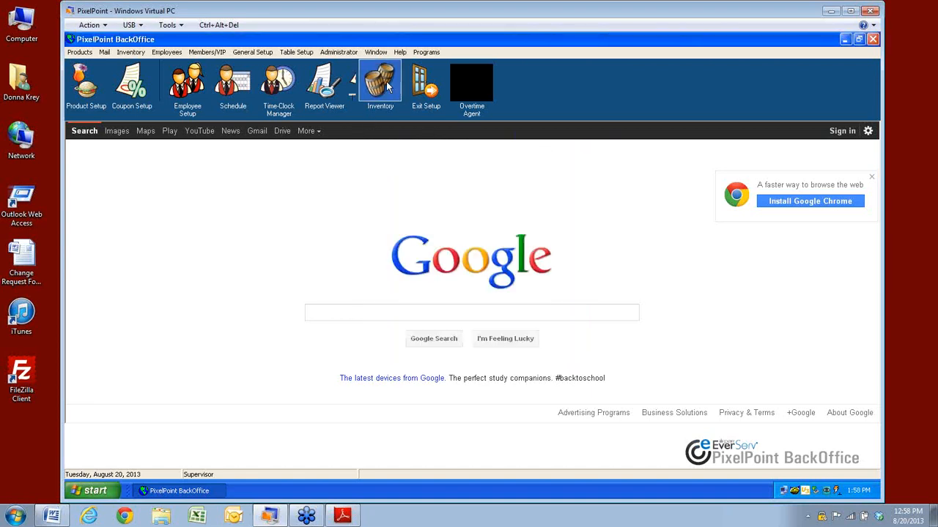
- View the list of available Administrator setup functions, including Network Printer Setup
click(327, 54)
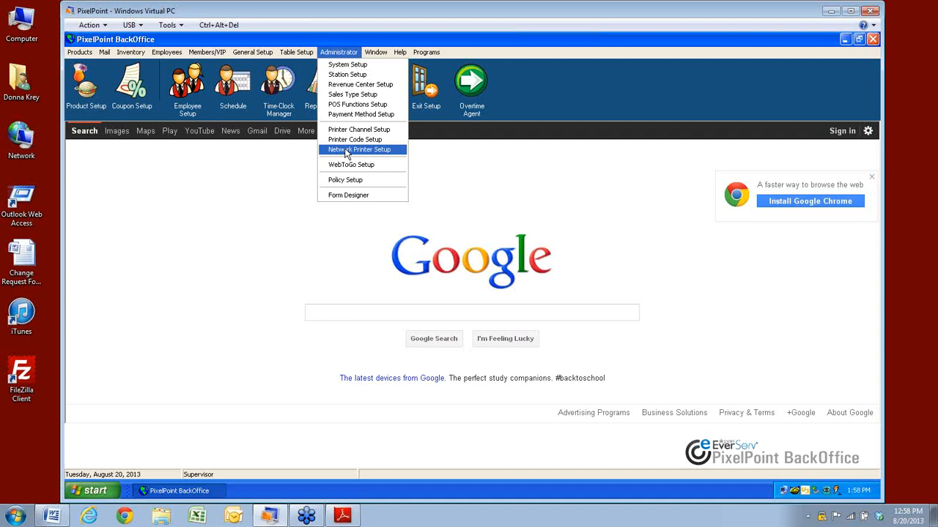
click(347, 150)
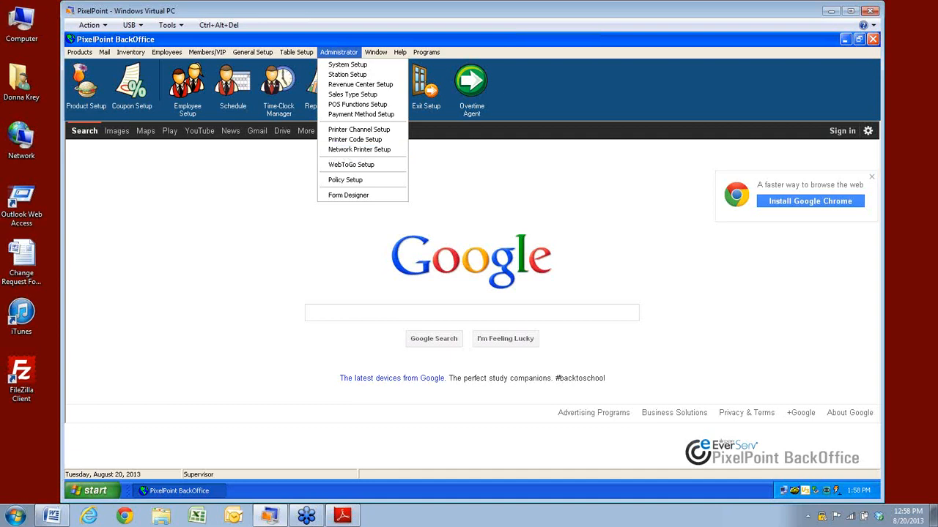
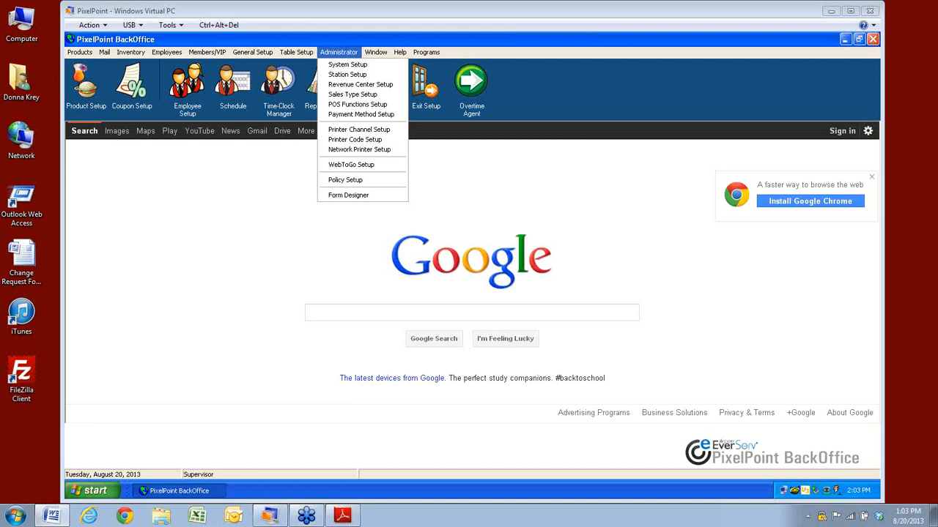
- Add Pizza as the description of print channel 4 in Printer Channel Setup, save it and close the form
click(334, 130)
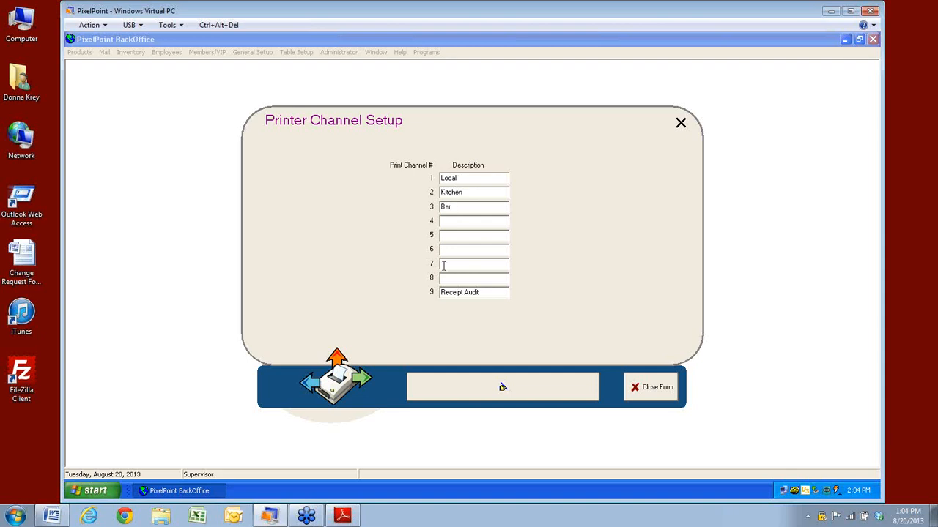
click(467, 194)
click(458, 224)
text(Pizza)
click(575, 396)
click(655, 397)
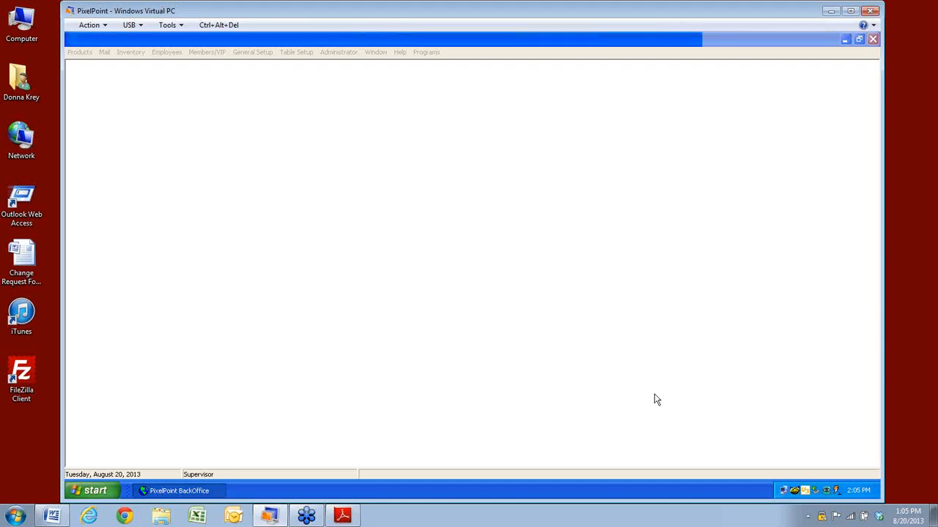
- Open Printer Code Setup and look up the Epson TM-88IIIP printer's codes
click(328, 57)
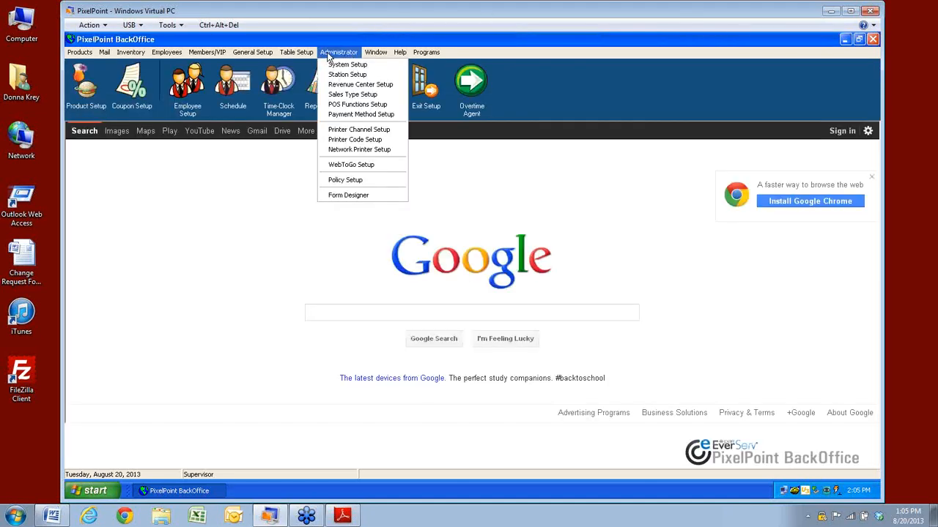
click(337, 140)
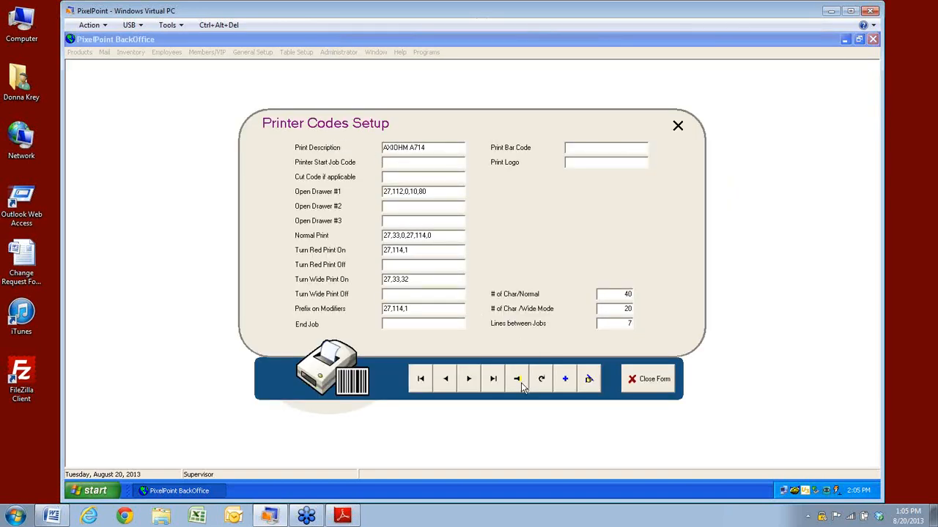
click(521, 383)
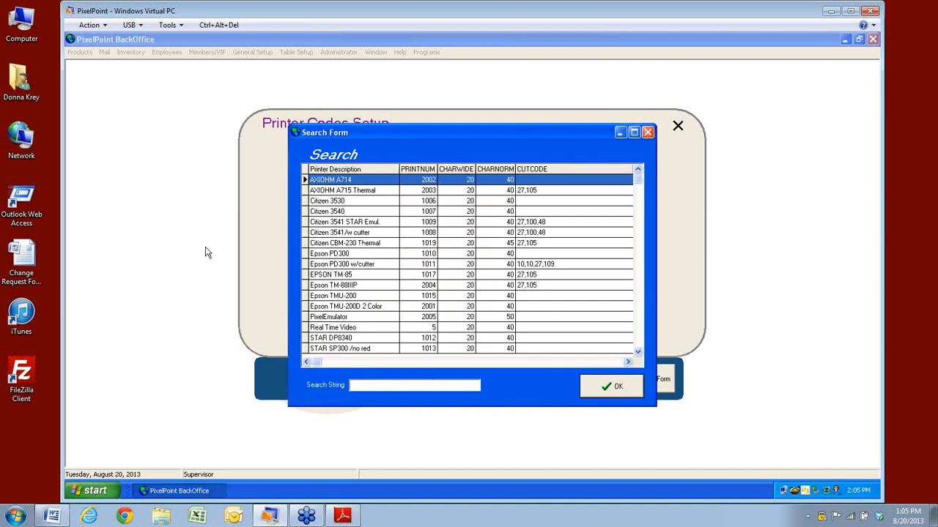
click(639, 338)
click(638, 354)
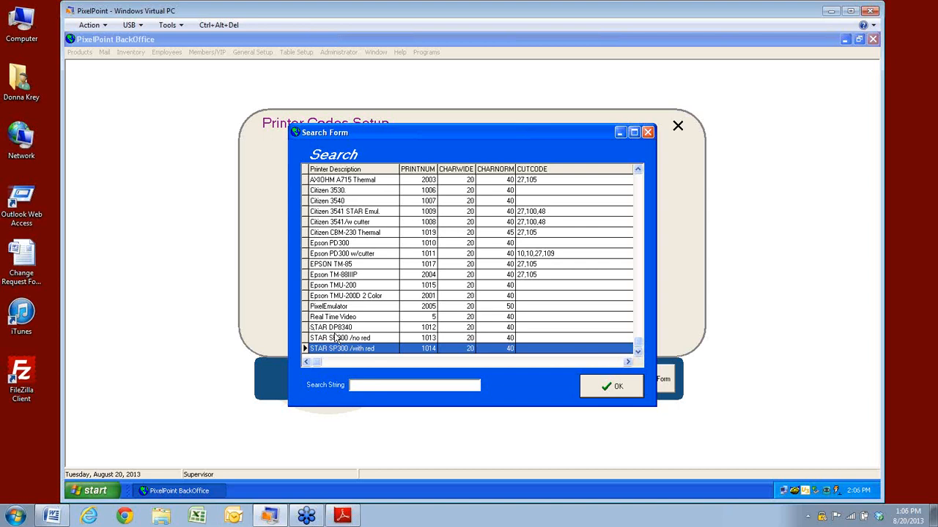
click(324, 266)
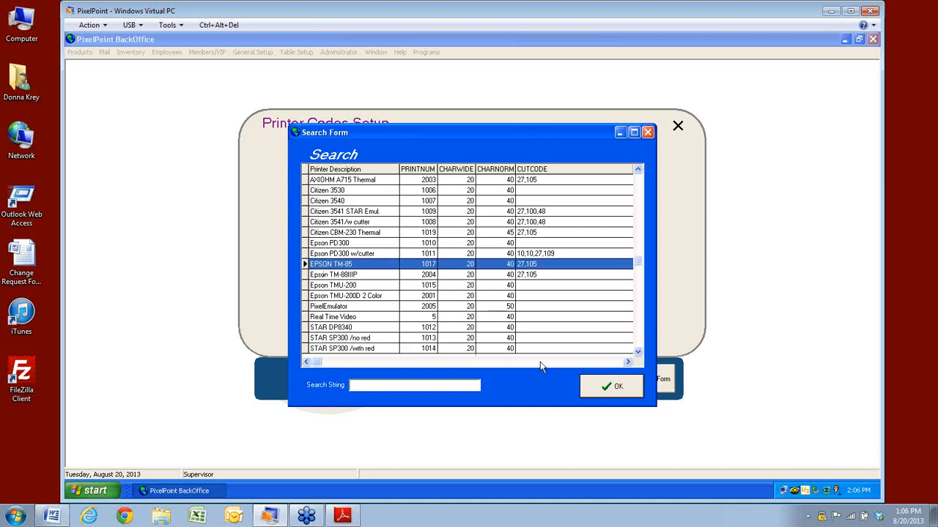
click(320, 276)
click(615, 388)
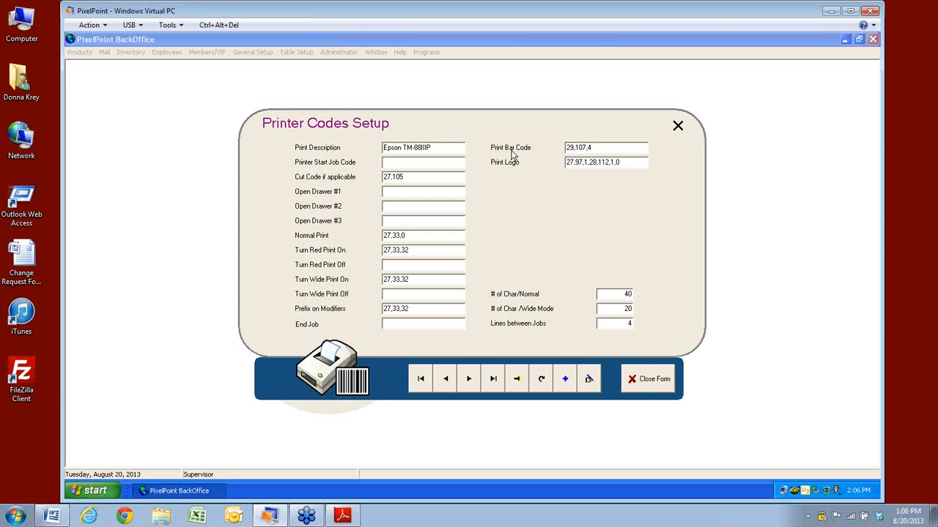
- Check the Epson TM-88IIIP bar code entry, review the printer list again and close Printer Codes Setup
click(593, 149)
click(516, 378)
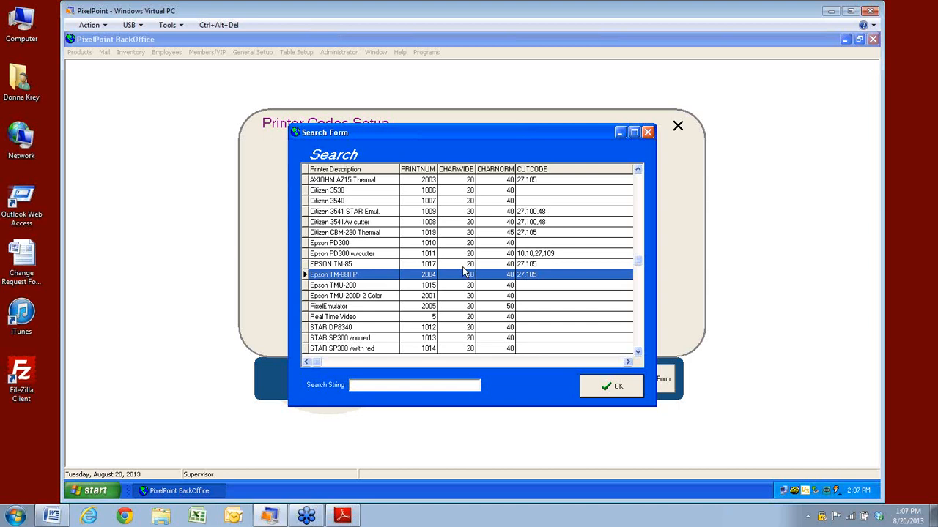
click(600, 392)
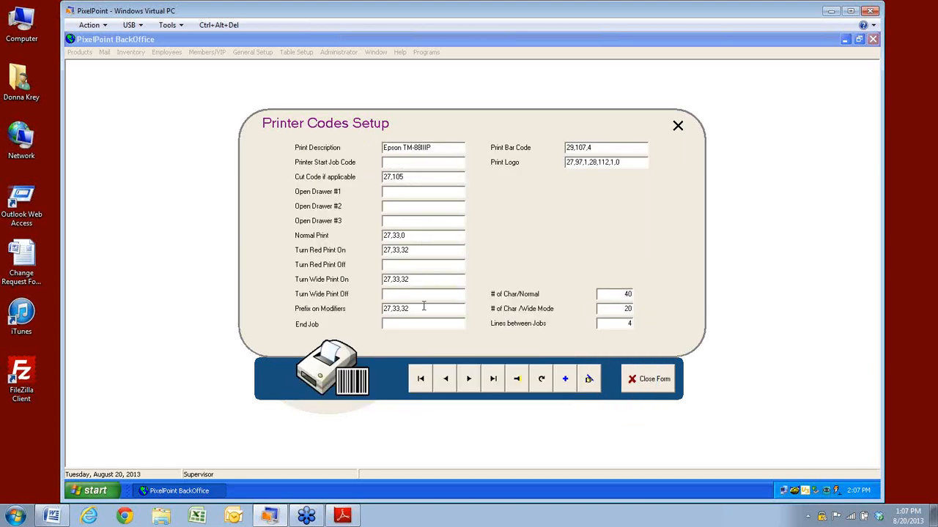
click(645, 382)
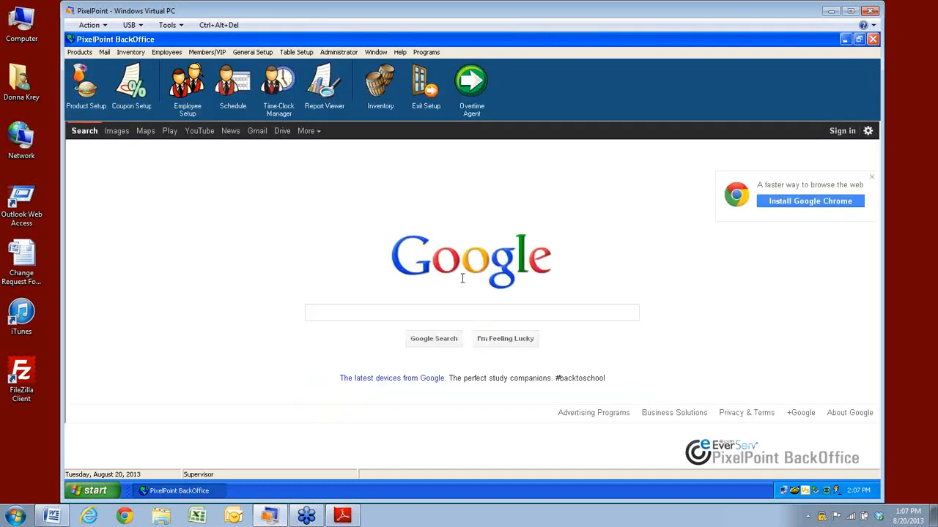
- Open Network Printer Setup and load the Bar Printer record
click(338, 52)
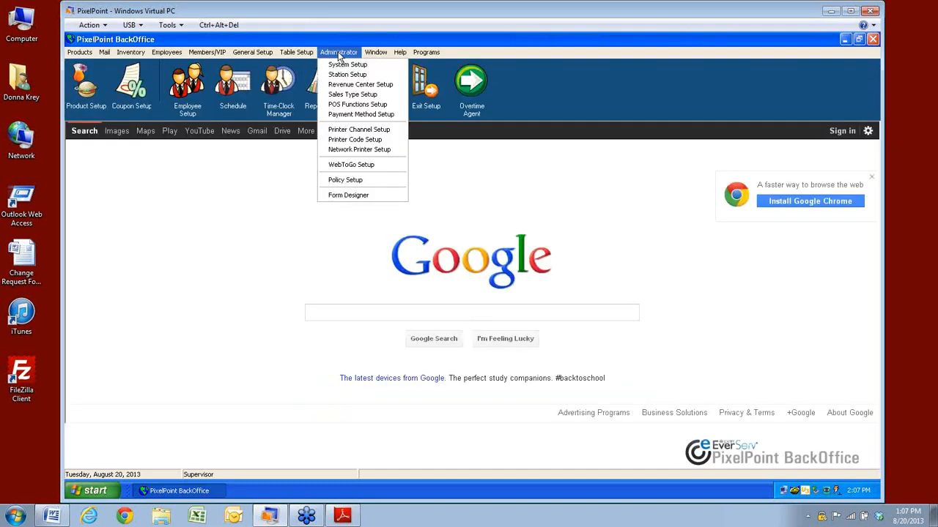
click(341, 150)
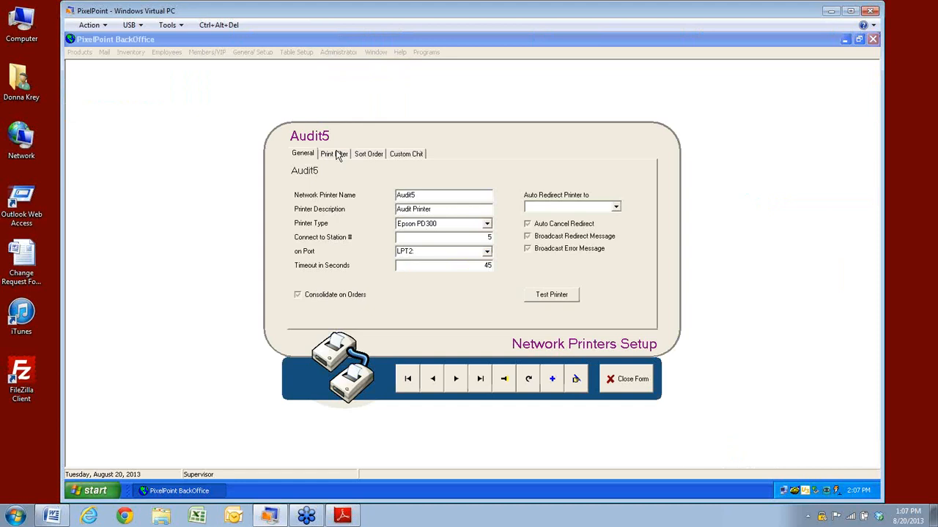
click(507, 386)
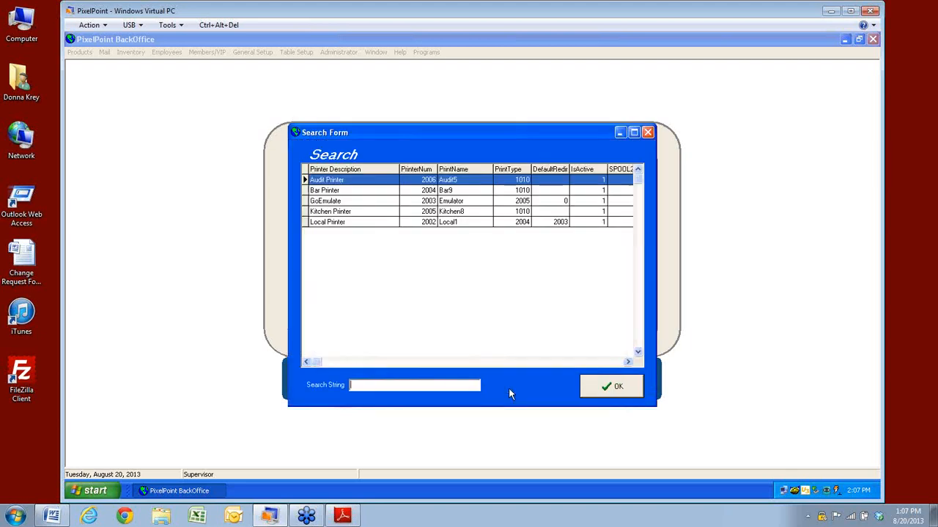
click(317, 192)
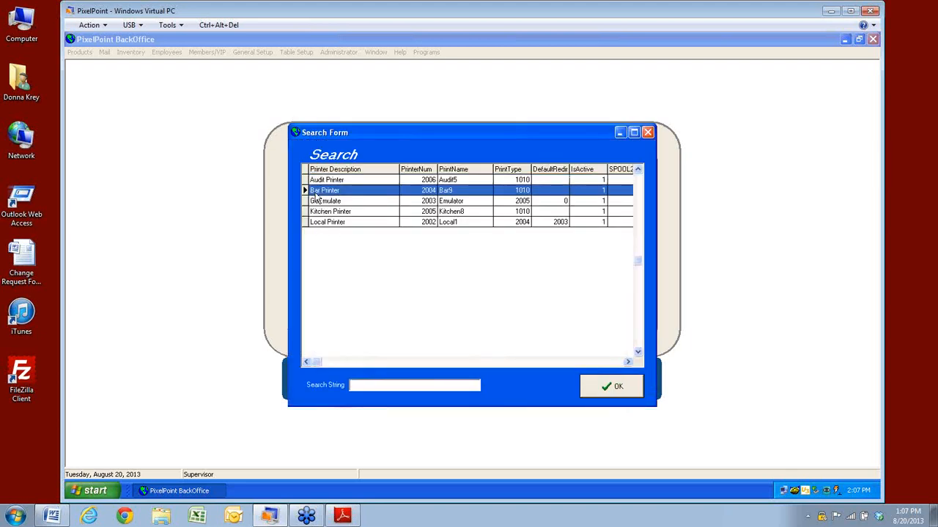
click(608, 388)
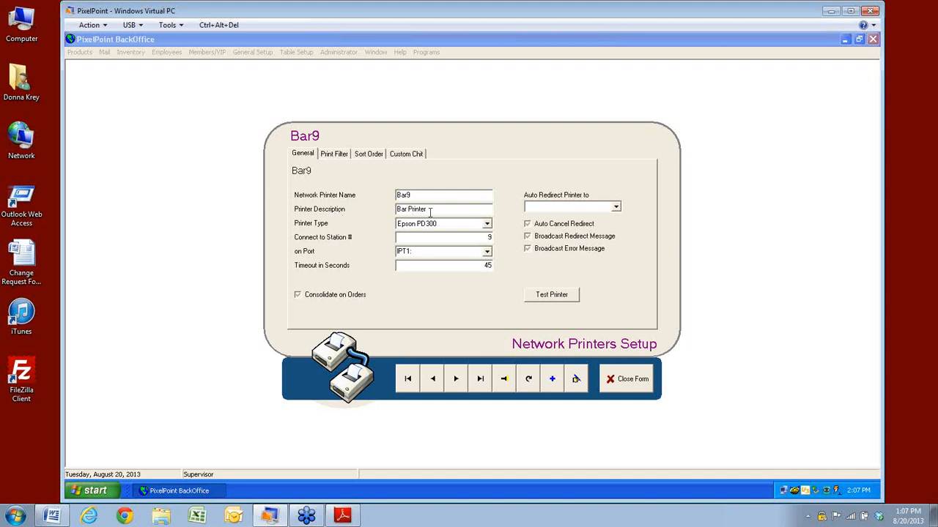
- Rename the network printer as Upstairs Bar9 and change its description to Upstairs Bar Printer
drag(412, 195, 398, 195)
click(430, 209)
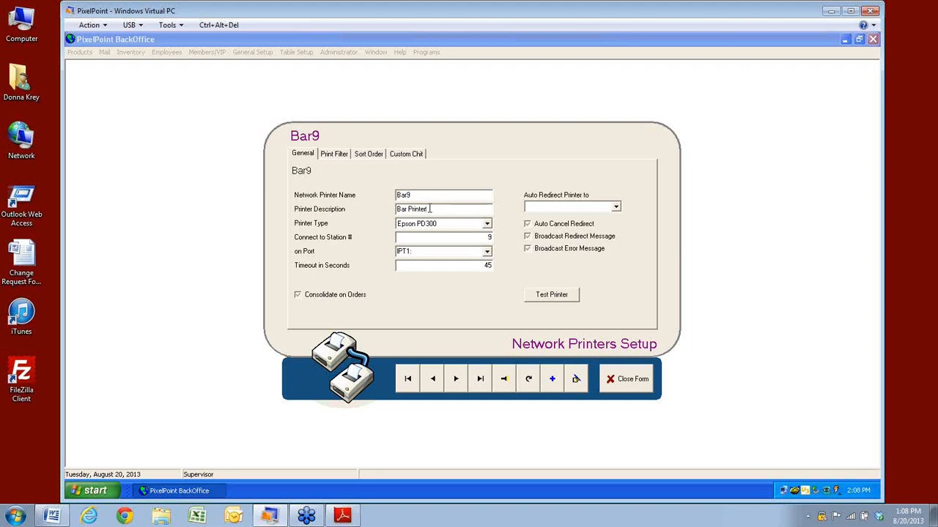
click(397, 209)
text(Upstai)
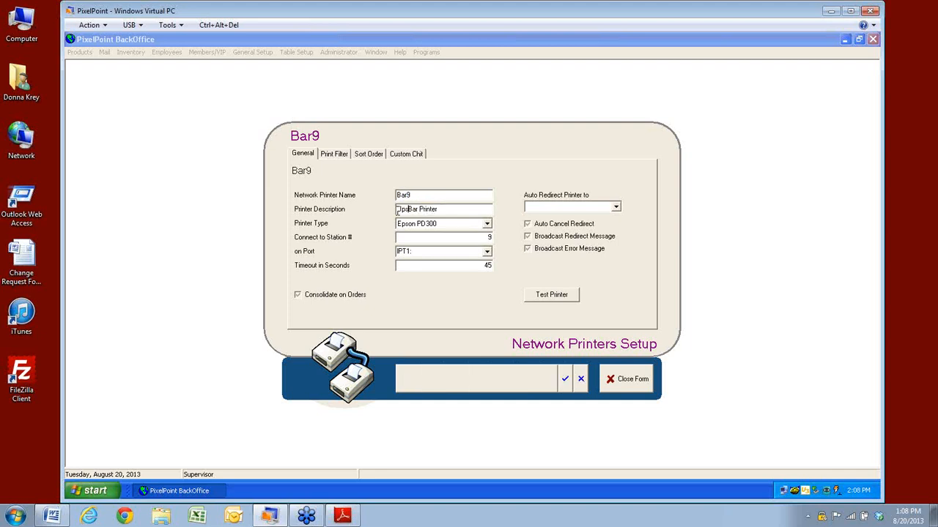
text(rs)
click(398, 194)
text(Upstairs)
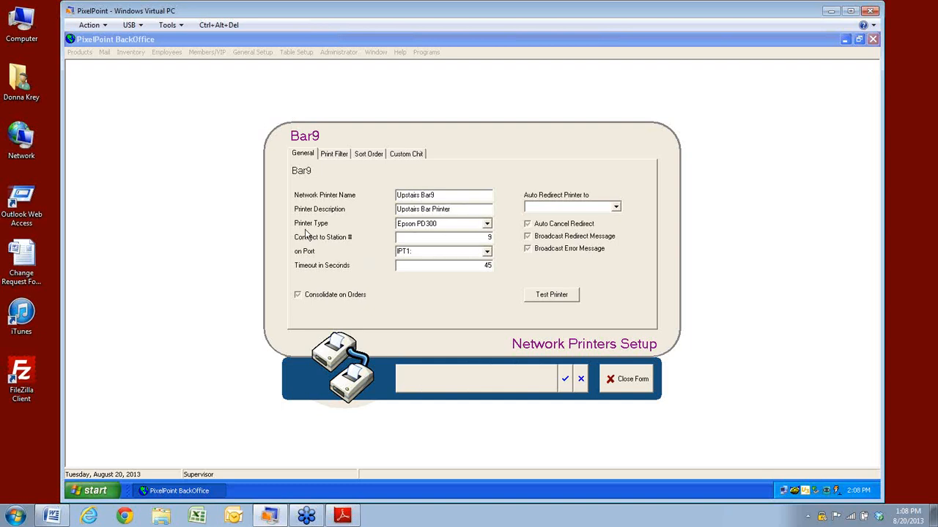
- Set the upstairs bar printer's type to Epson TM-88IIIP
click(487, 224)
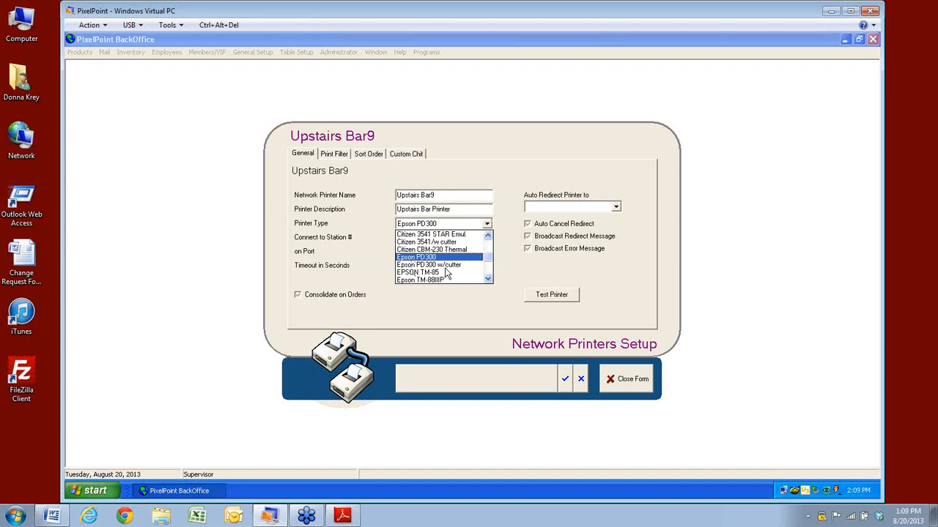
click(487, 279)
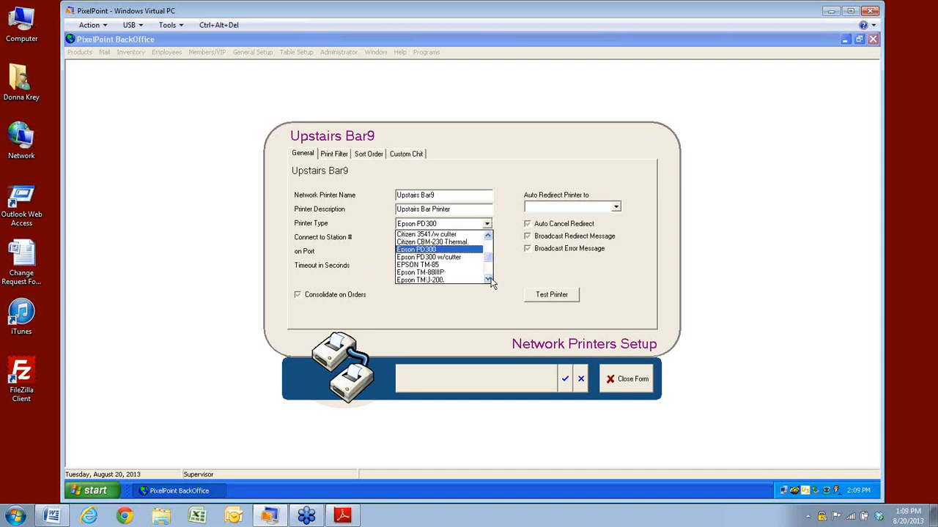
click(435, 273)
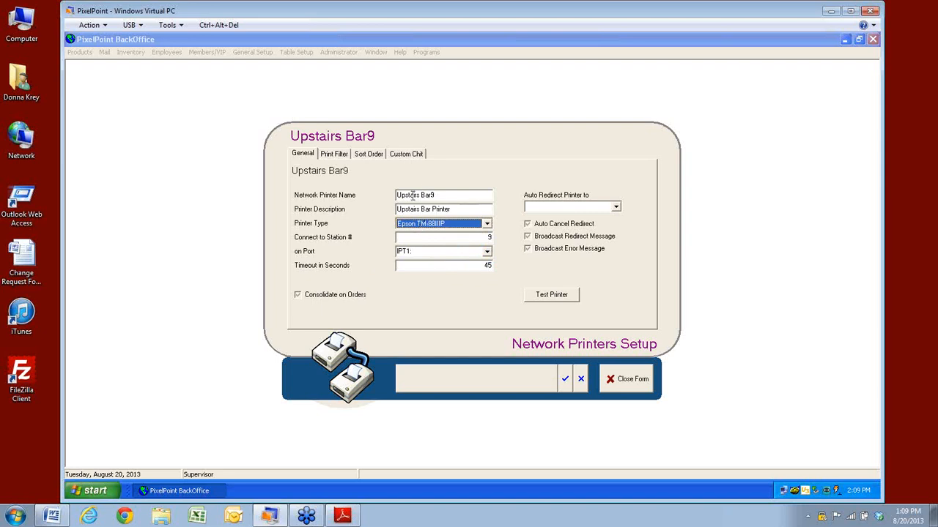
- Review the upstairs bar printer's station number and available ports, and set its timeout to 20 seconds
click(489, 239)
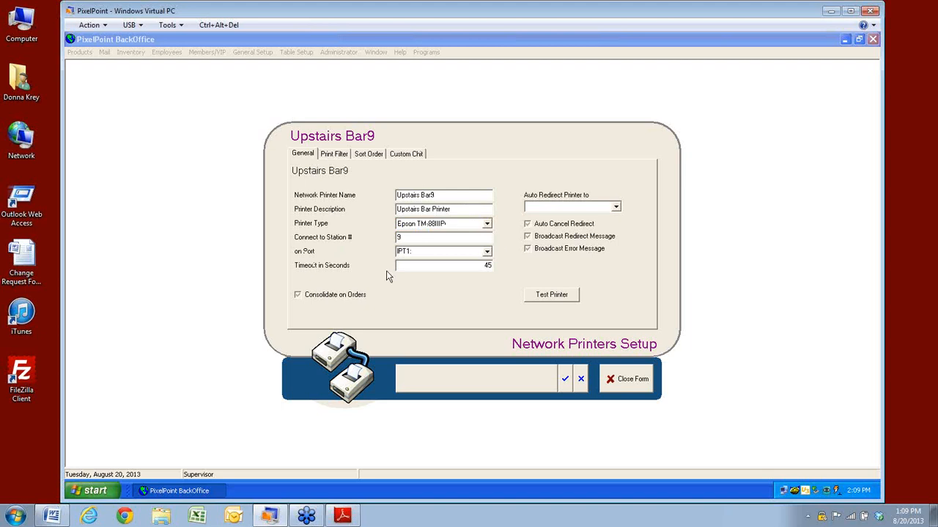
click(487, 252)
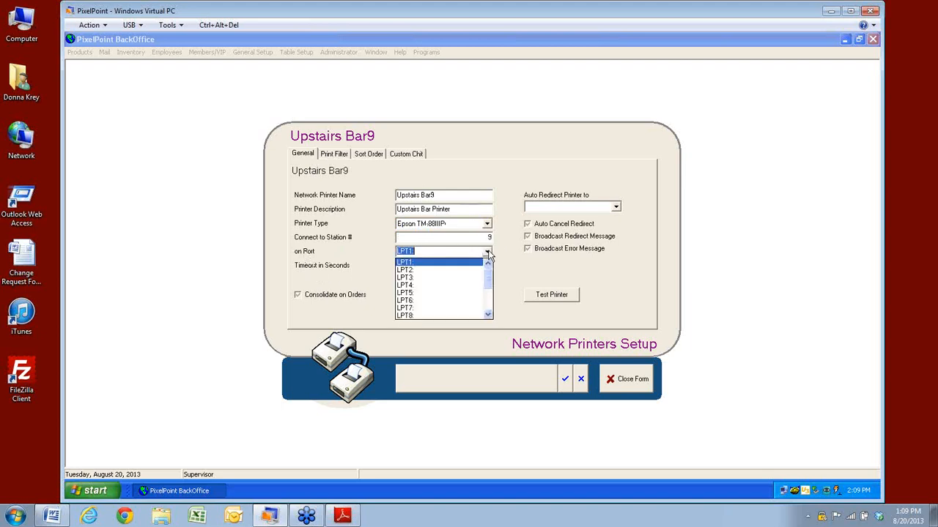
click(488, 315)
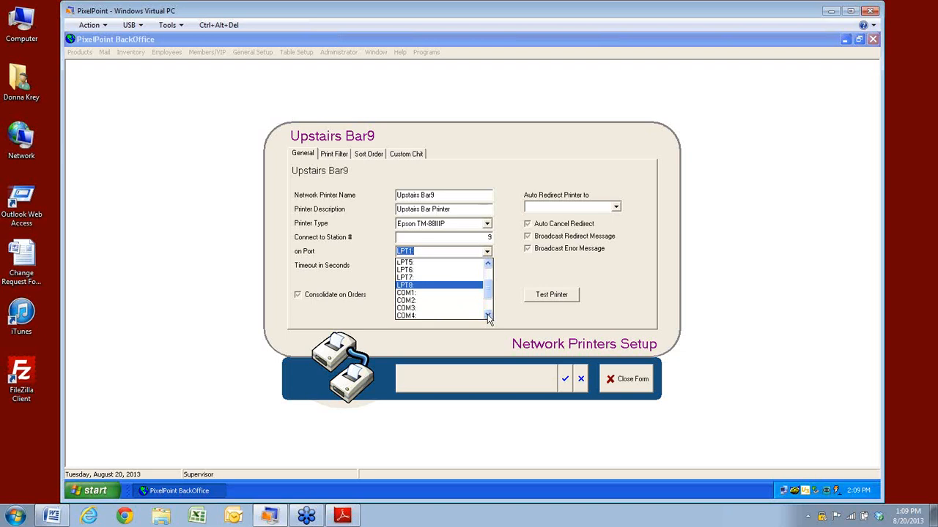
click(488, 315)
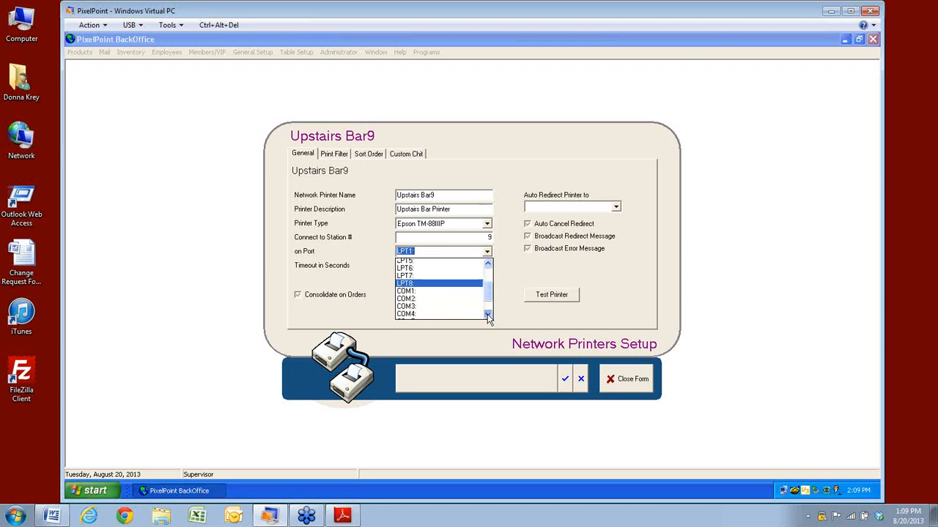
click(370, 289)
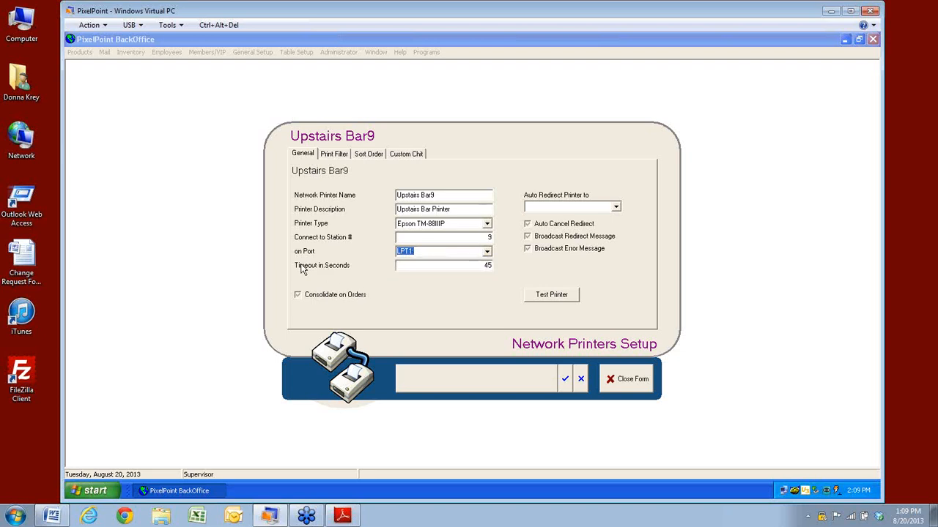
click(443, 268)
drag(406, 265, 393, 265)
text(20)
- Set the upstairs bar printer to redirect automatically to Kitchen8
click(617, 208)
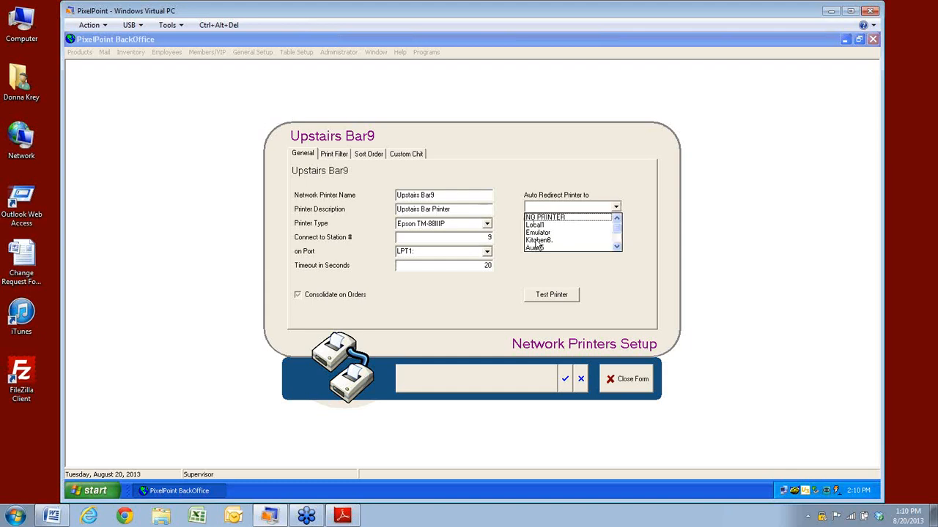
click(617, 248)
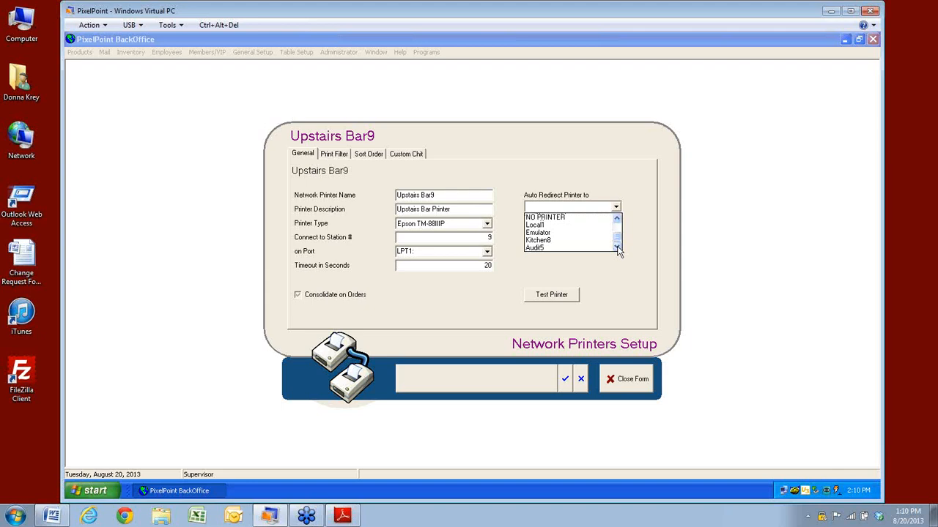
click(533, 241)
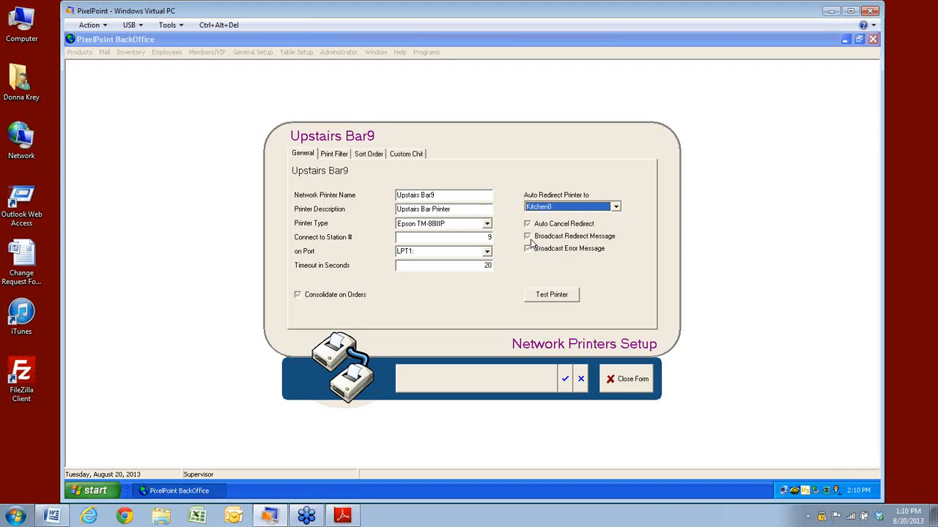
- Enable Broadcast Error Message and Auto Cancel Redirect, turn off Broadcast Redirect Message, and save the printer record
click(528, 249)
click(528, 250)
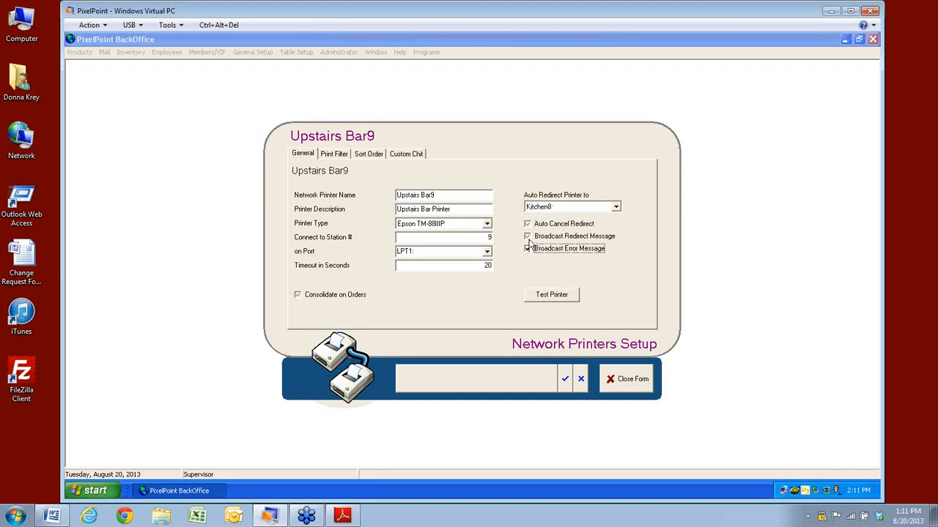
click(527, 236)
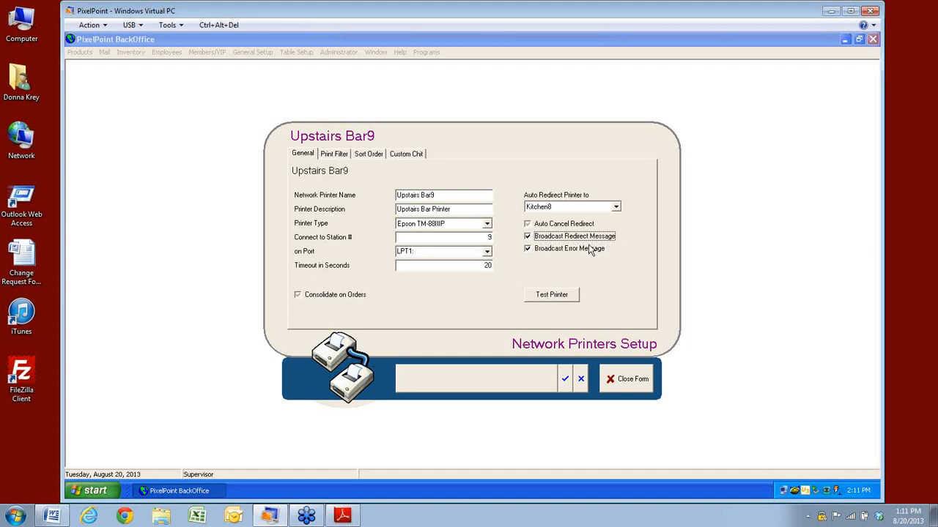
click(527, 249)
click(528, 237)
click(530, 250)
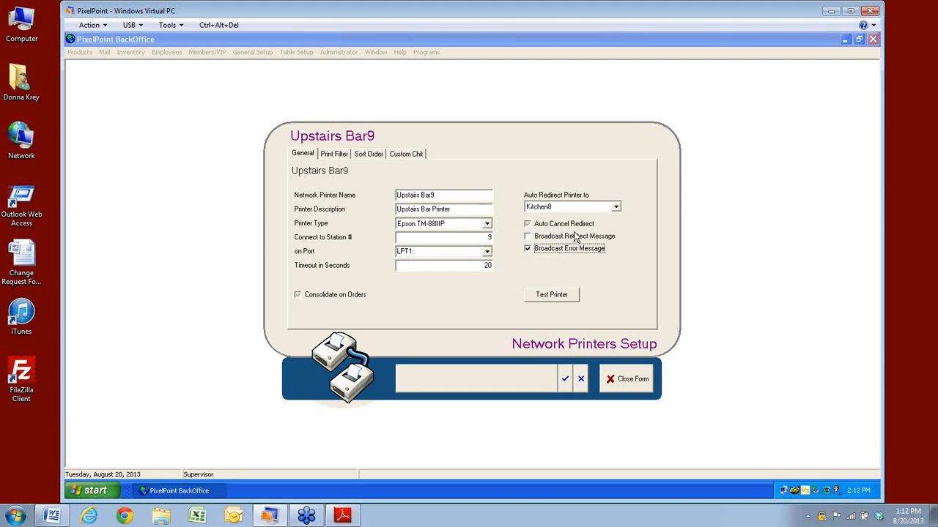
click(527, 225)
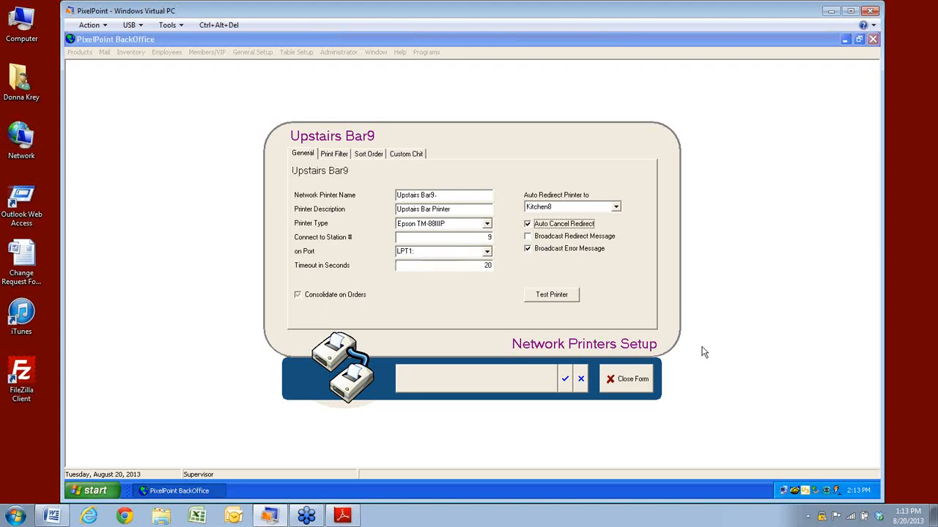
click(570, 381)
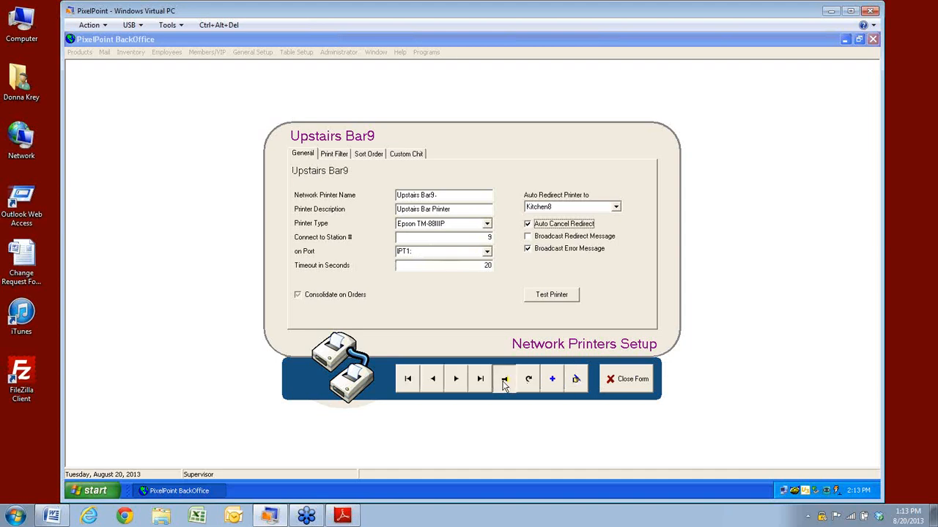
- Open the Kitchen8 network printer record and enable Consolidate on Orders
click(503, 381)
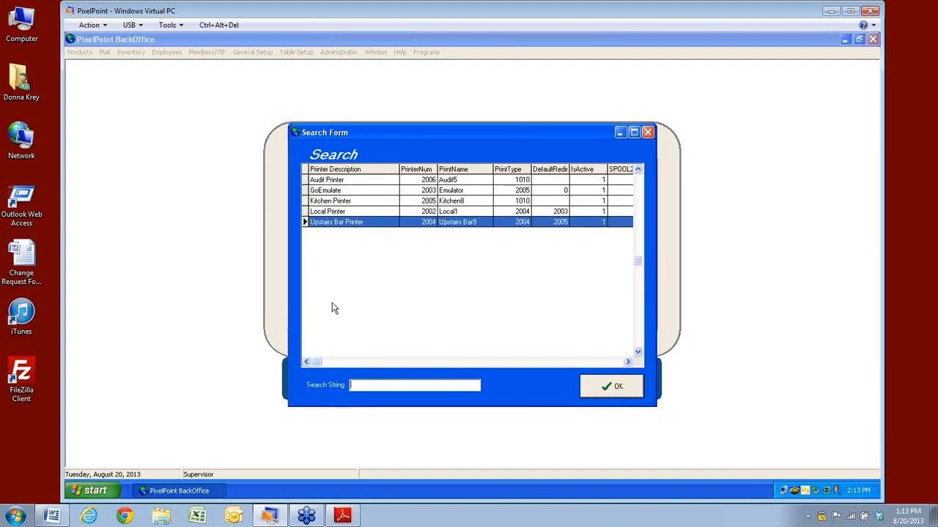
click(329, 202)
click(615, 391)
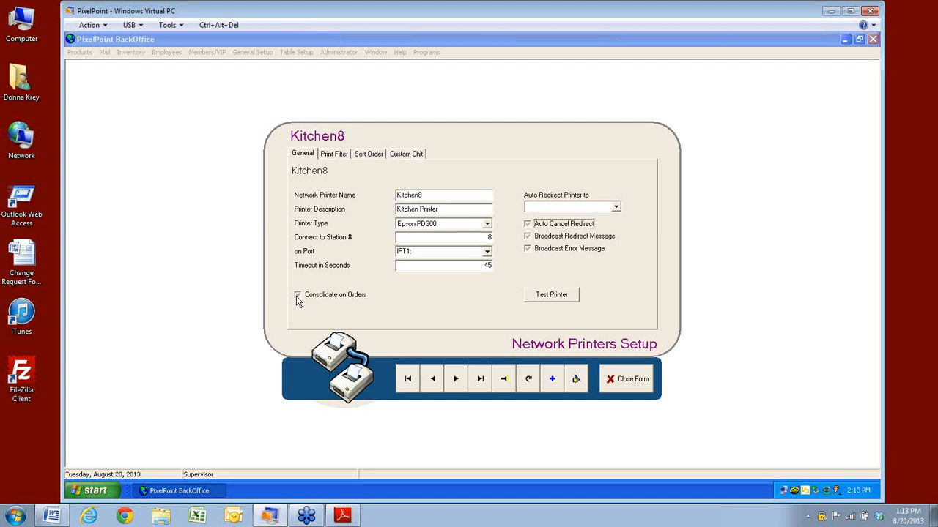
click(298, 295)
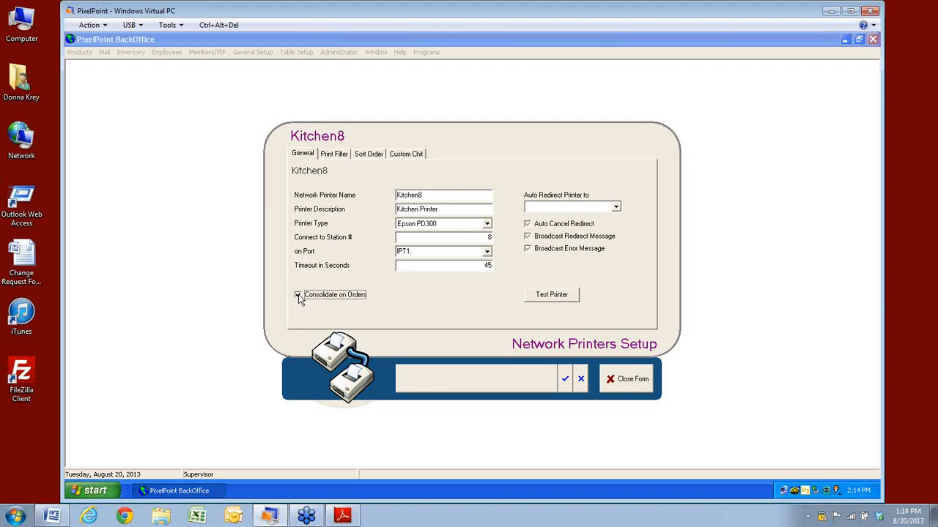
- Add Catering and Pick-Up to the sale types whose orders will not print on Kitchen8
click(342, 160)
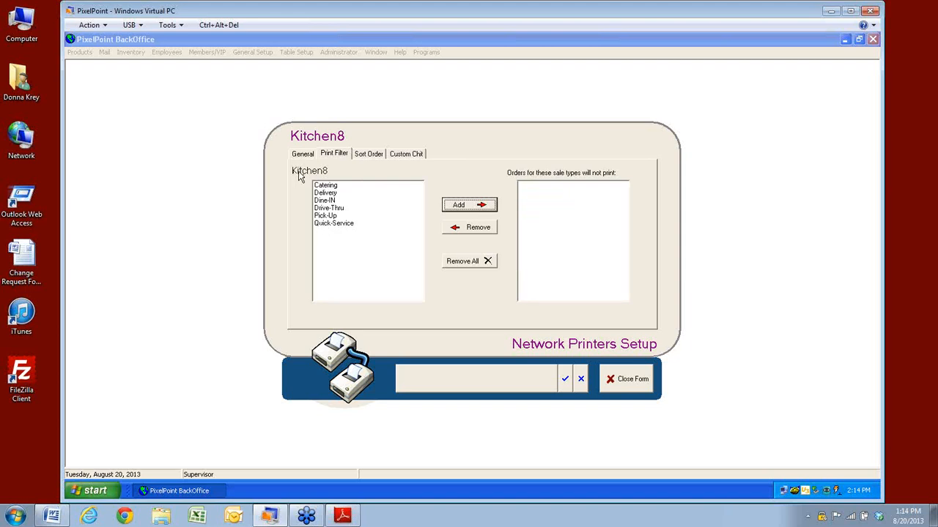
click(325, 186)
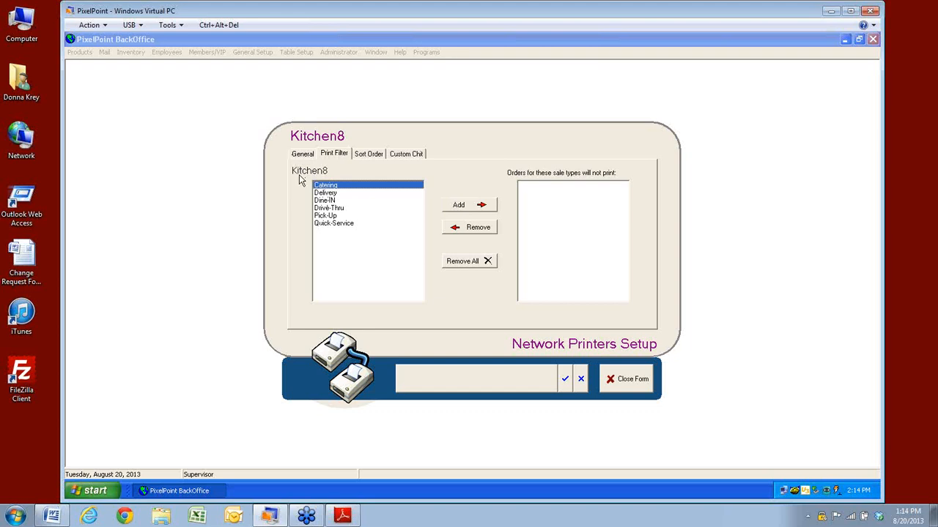
click(470, 208)
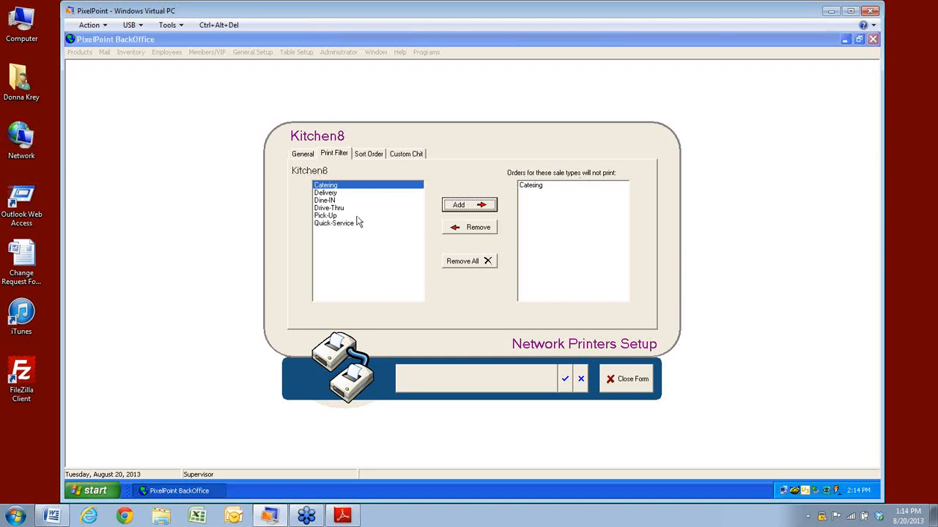
click(456, 210)
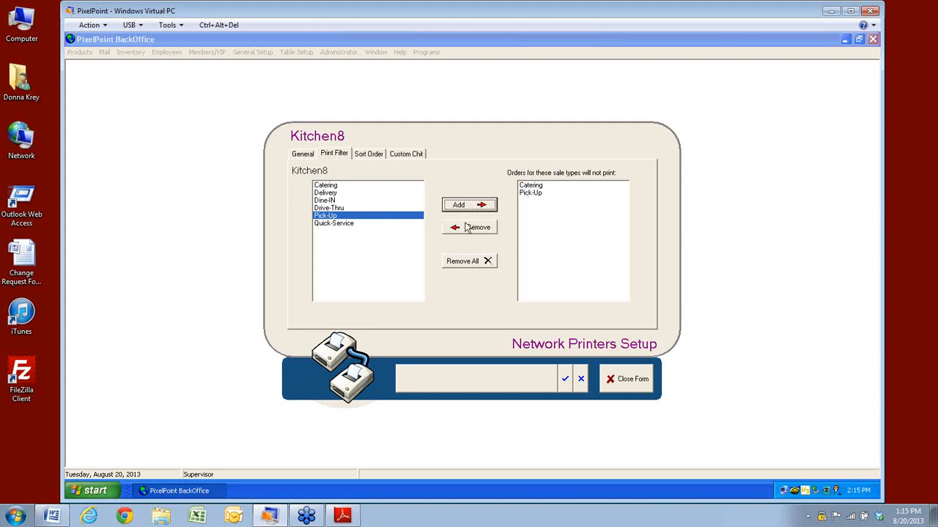
- Remove Pick-Up from Kitchen8's non-printing sale types, and clear all remaining exclusions
click(539, 193)
click(472, 233)
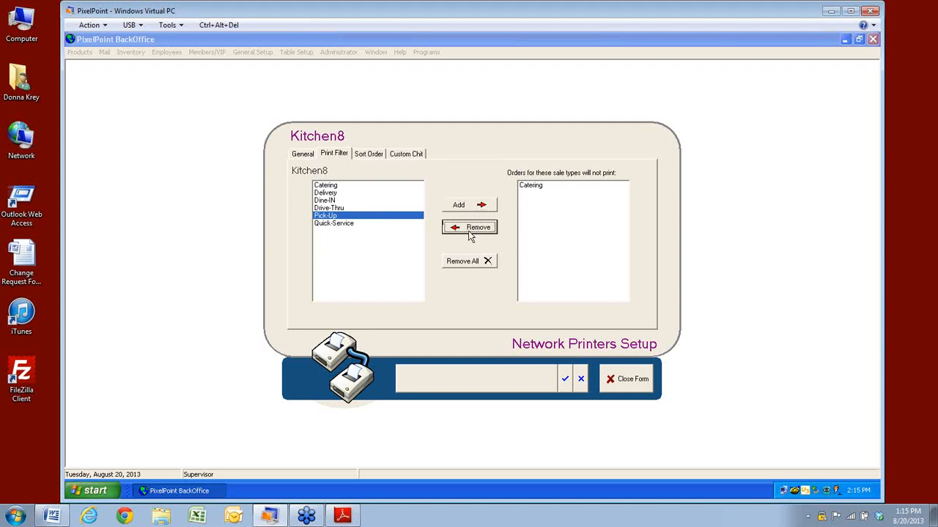
click(488, 265)
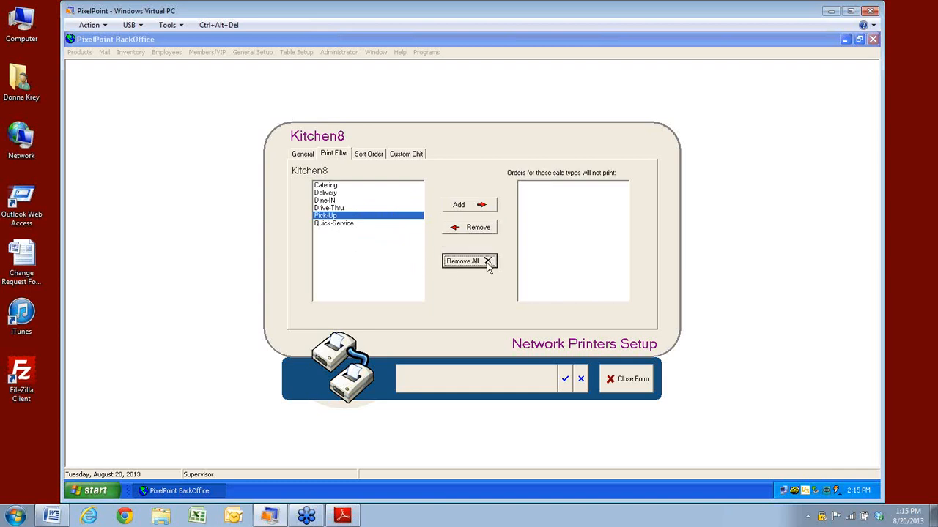
- Go through Kitchen8's available sort criteria and set its sort order to Course followed by Seating
click(368, 156)
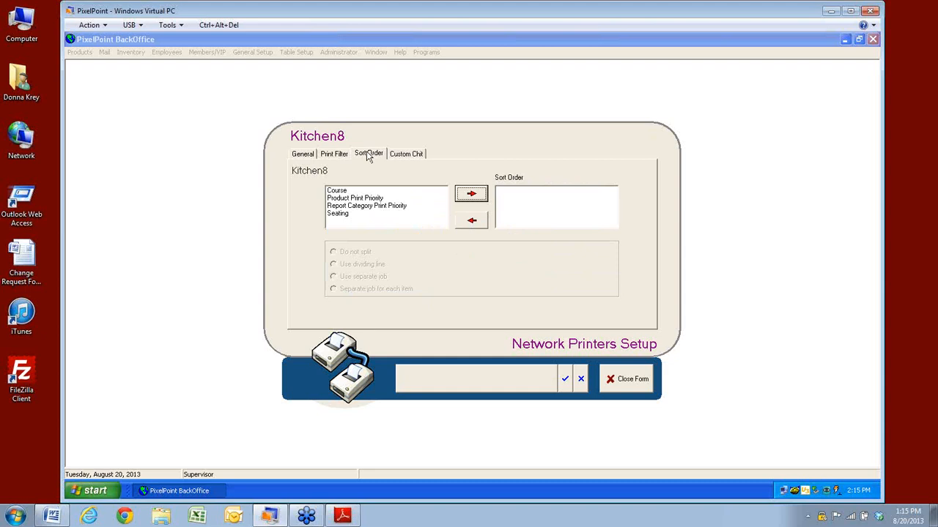
click(338, 192)
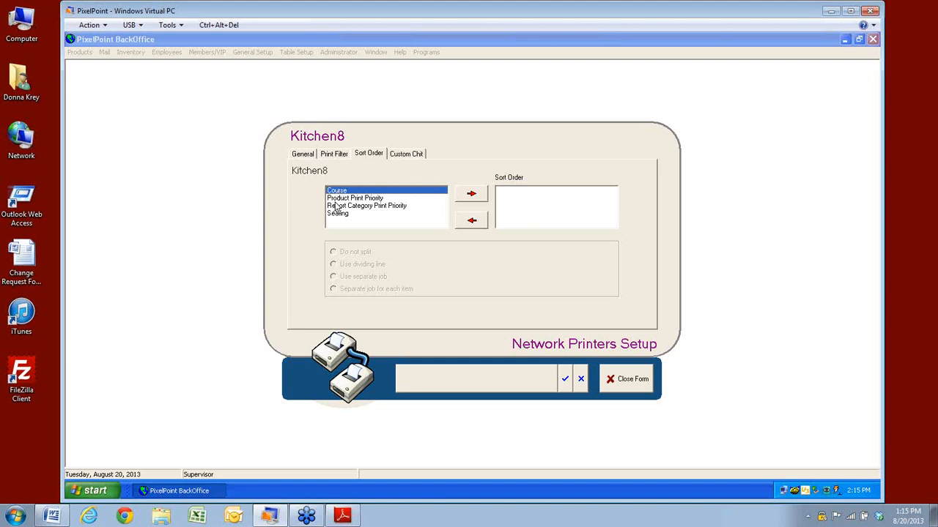
click(356, 199)
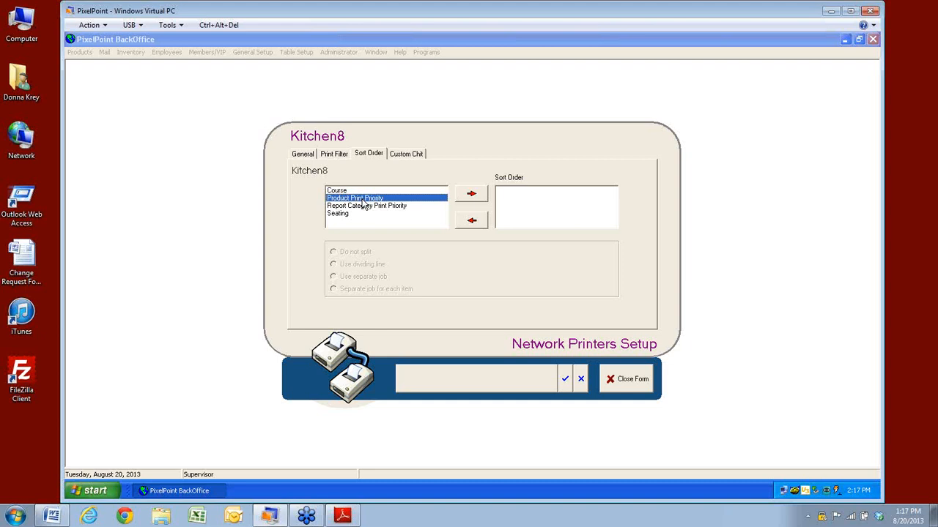
click(342, 207)
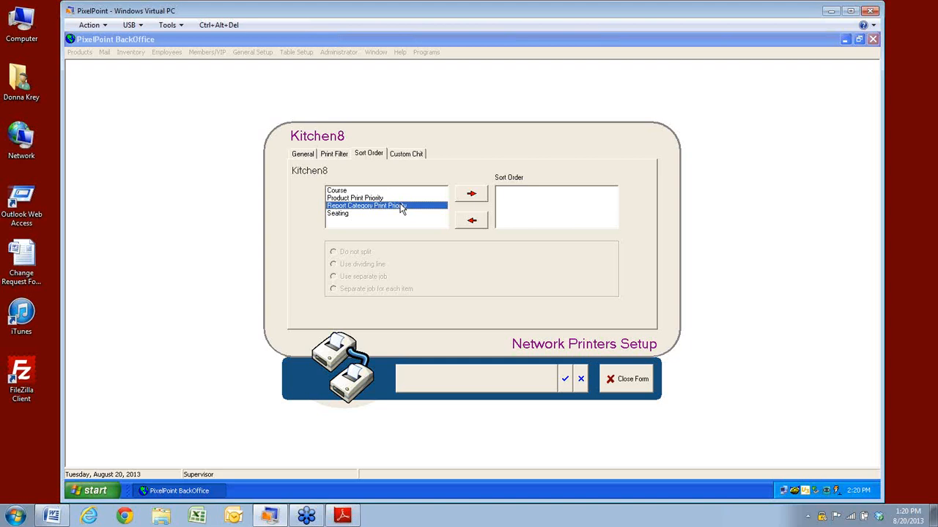
click(337, 217)
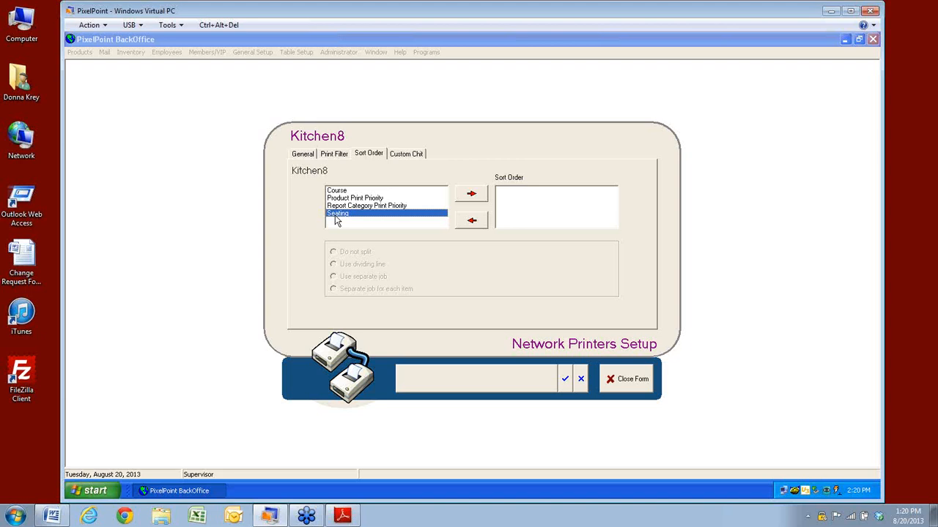
click(342, 191)
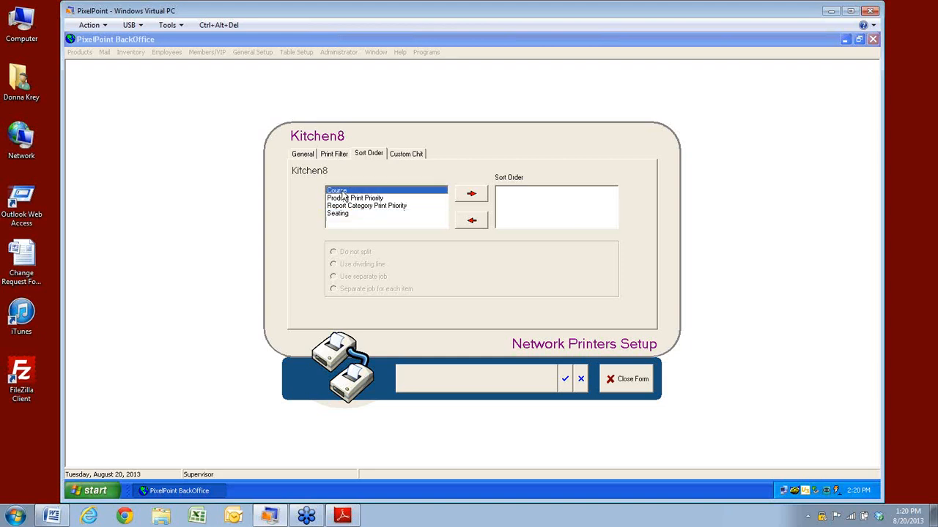
click(471, 195)
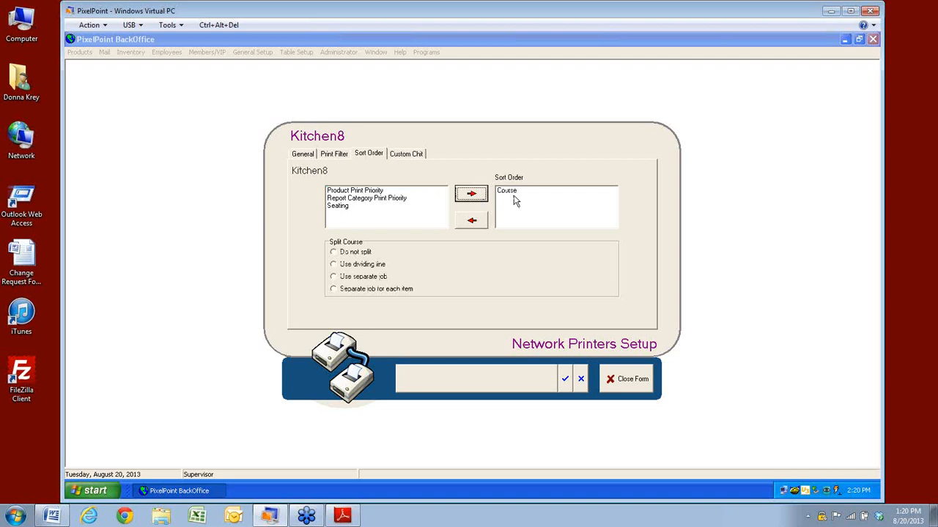
click(336, 207)
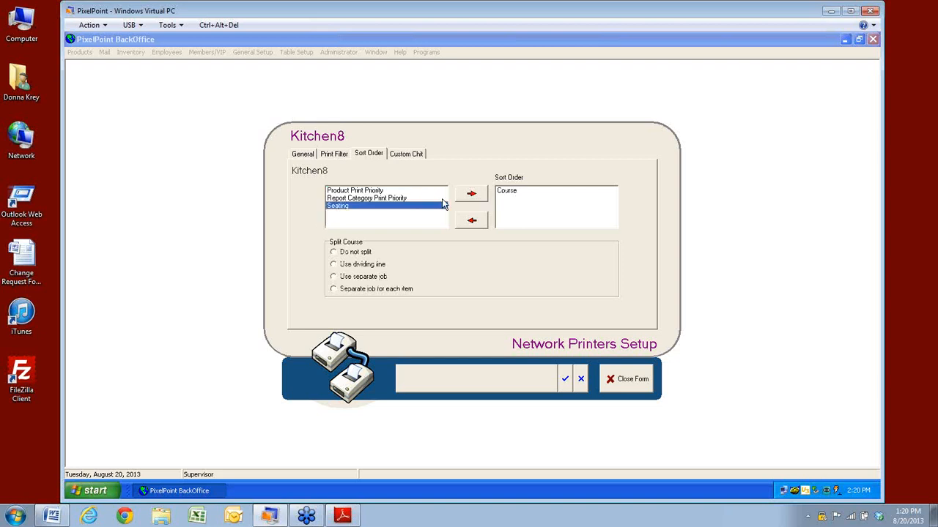
click(471, 193)
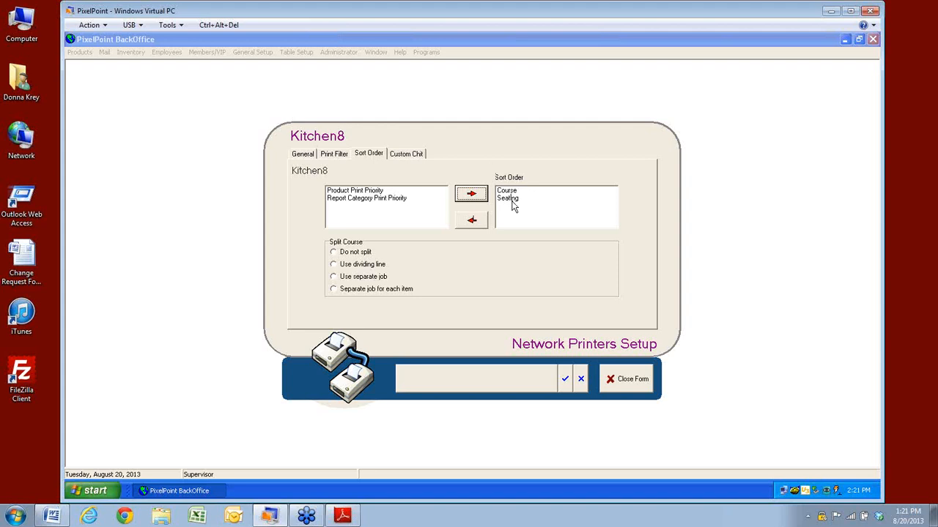
- Check Kitchen8's Consolidate on Orders setting, and add Product Print Priority to its sort order
click(310, 155)
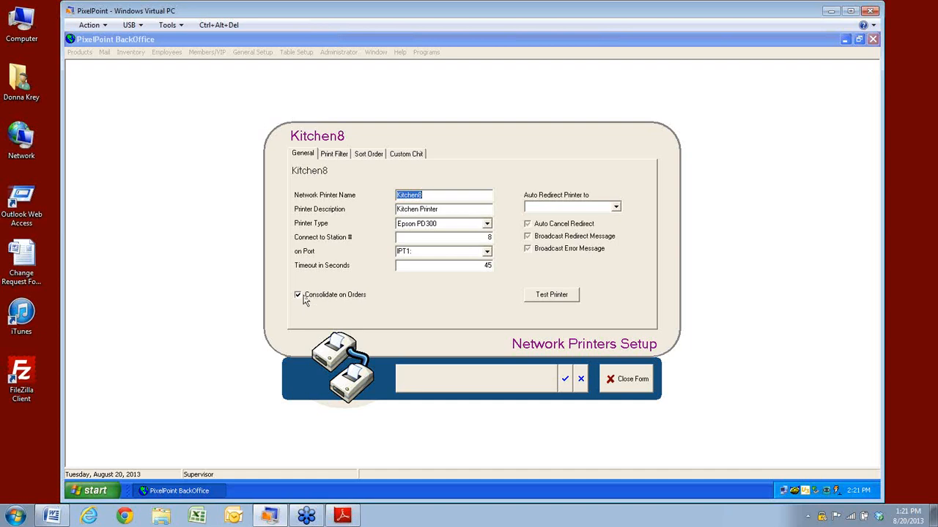
click(366, 159)
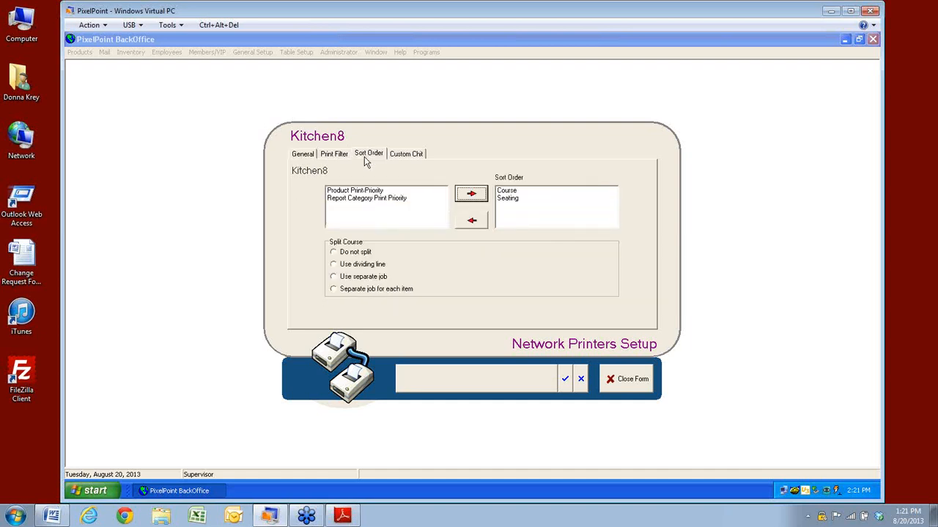
click(344, 191)
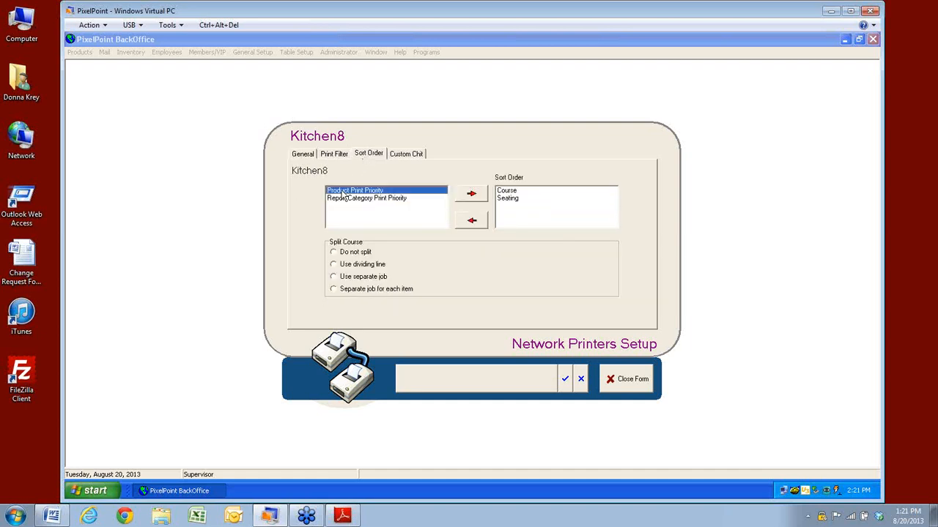
click(474, 194)
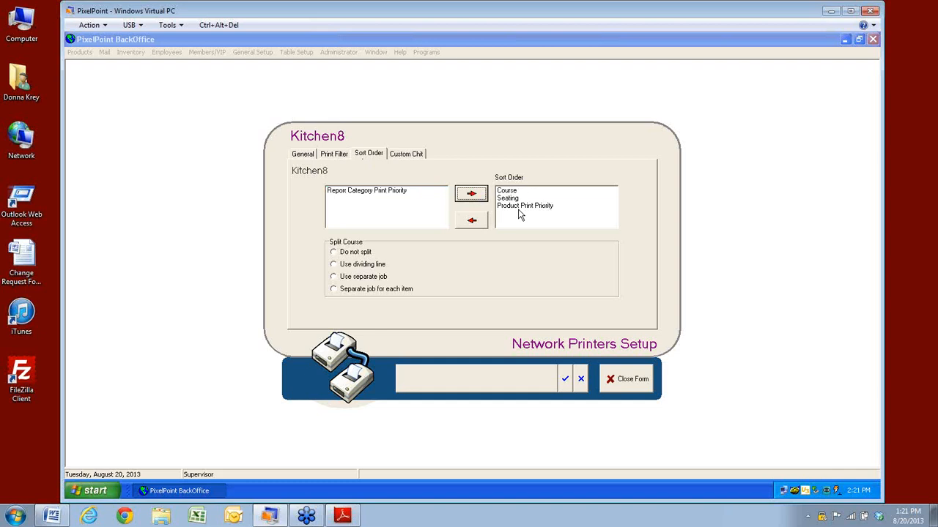
- Move Seating below Product Print Priority in Kitchen8's sort order, and remove Product Print Priority from it
click(504, 207)
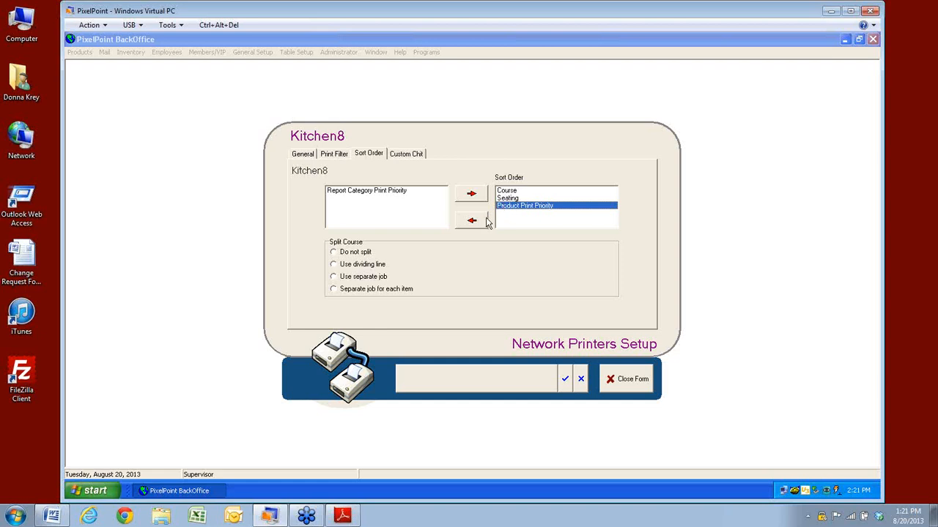
click(506, 199)
click(471, 220)
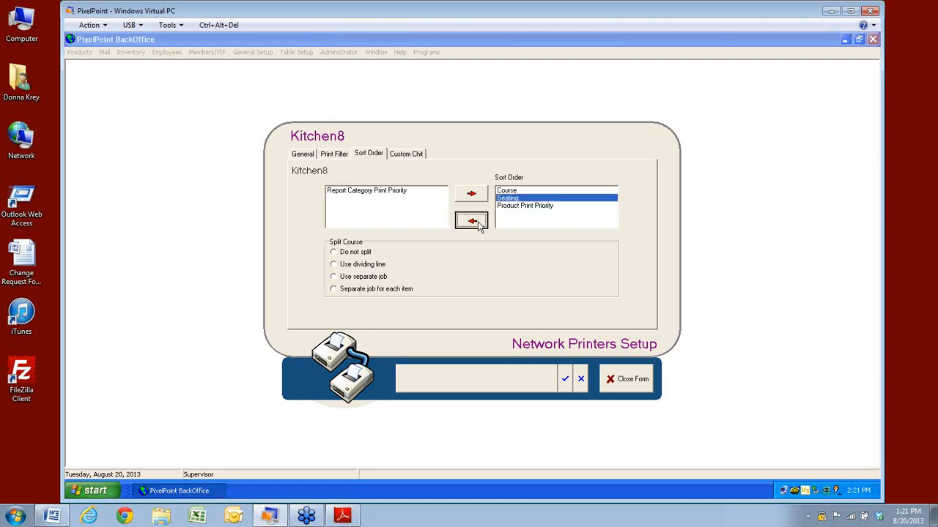
click(348, 200)
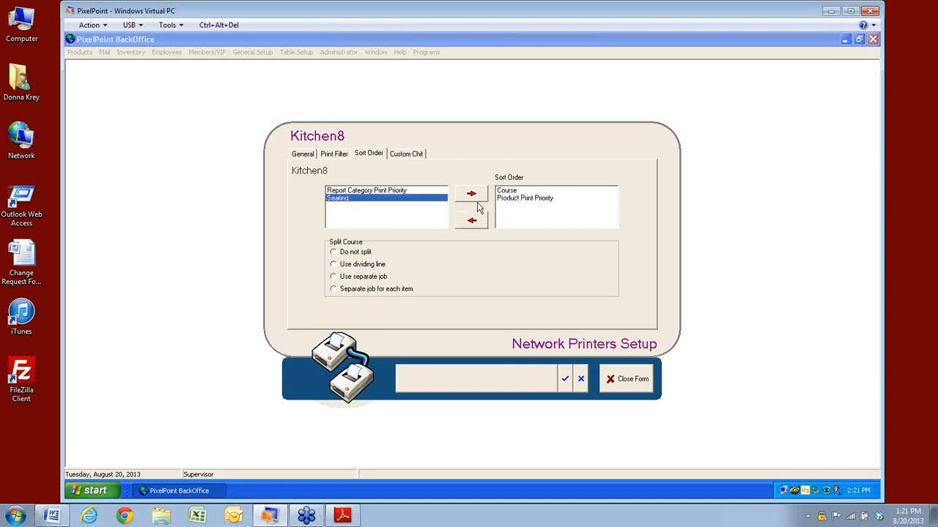
click(475, 196)
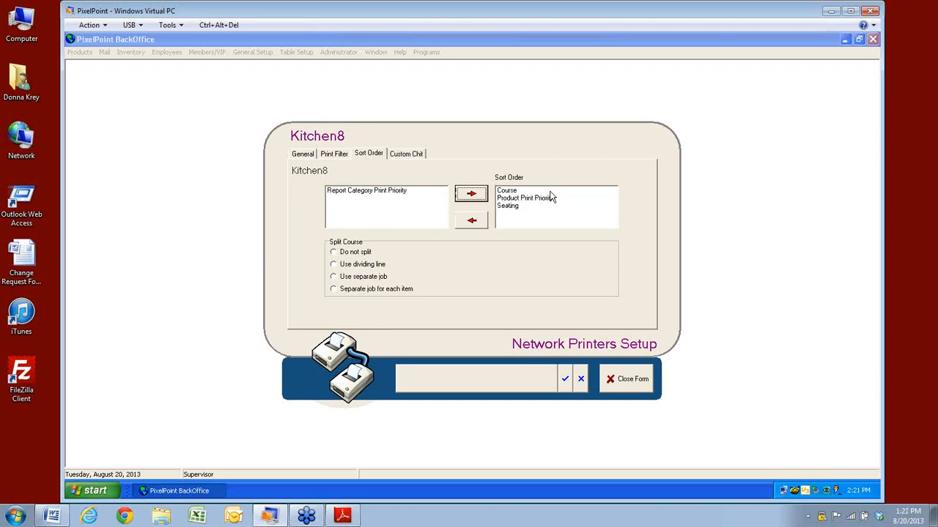
click(515, 199)
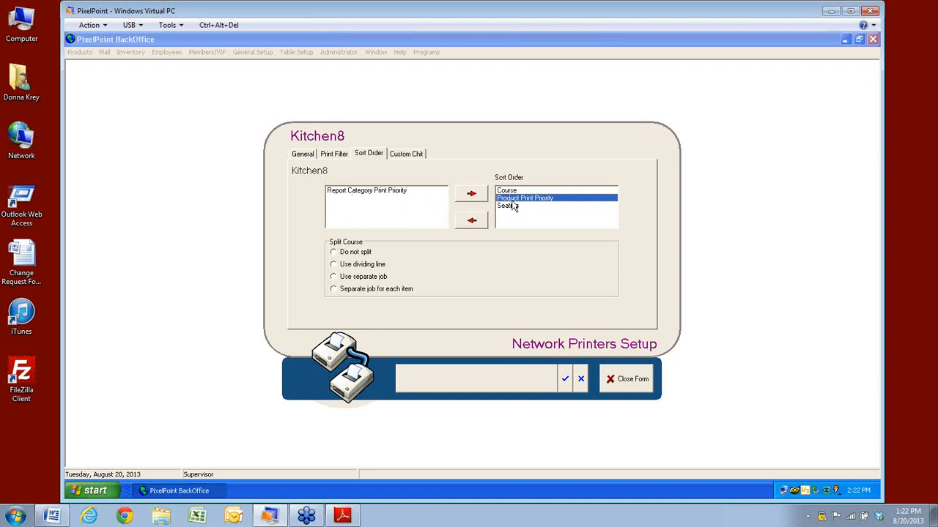
click(473, 222)
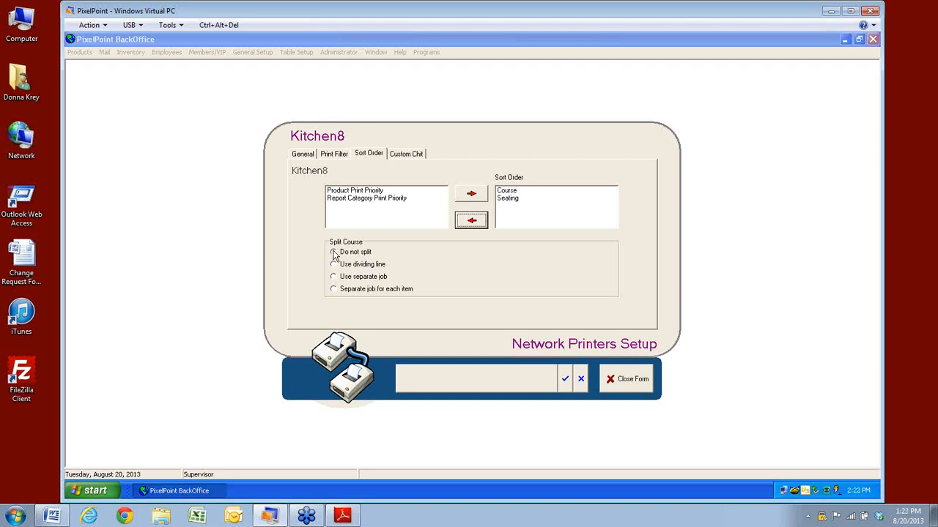
- Try the dividing line, separate job and per-item job options for Split Course, and set it to Do not split
click(334, 253)
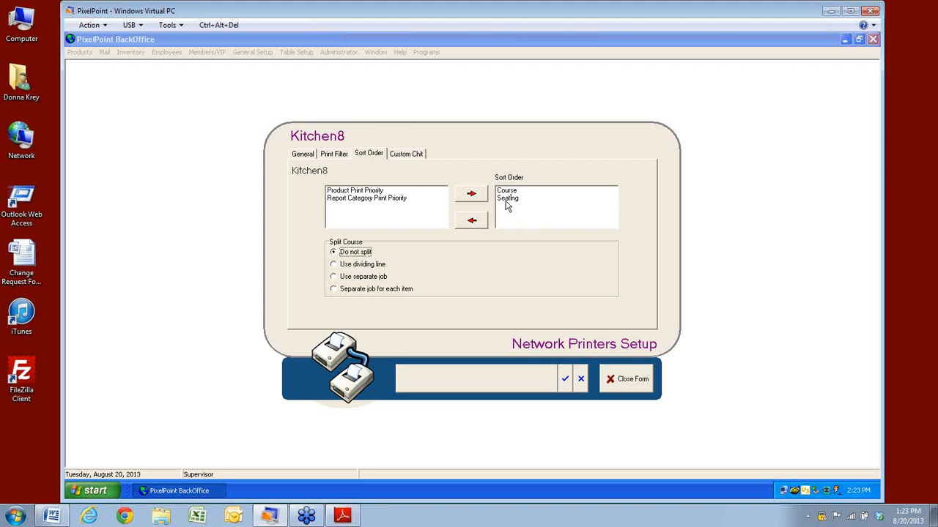
click(342, 265)
click(335, 277)
click(333, 290)
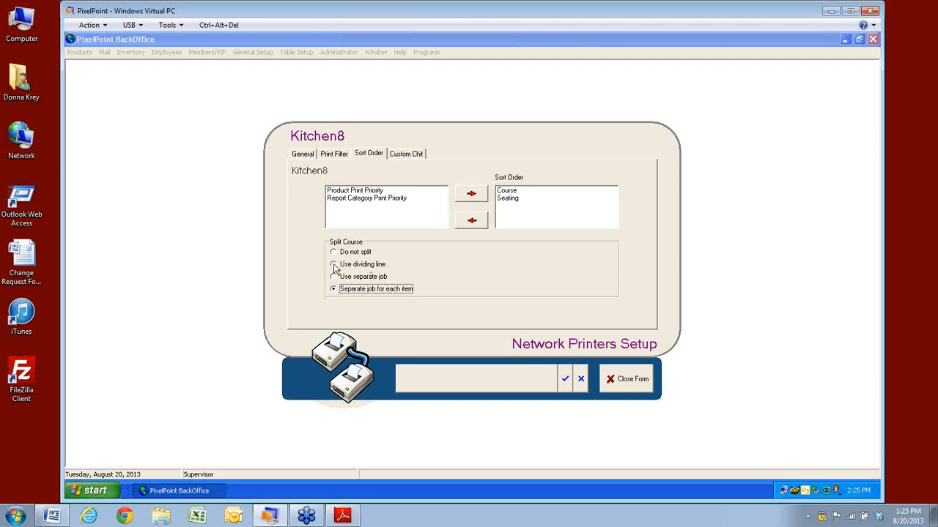
click(333, 265)
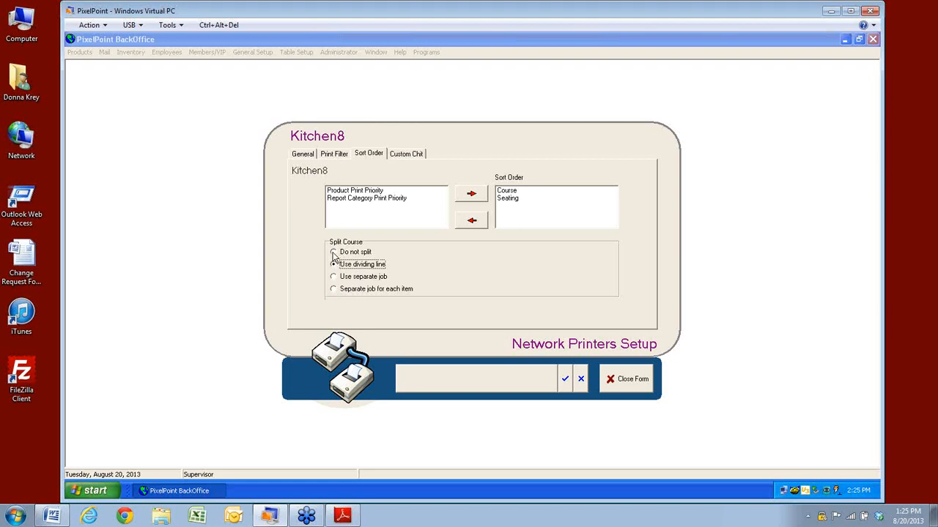
click(333, 253)
- Turn on Use Custom Chit for Kitchen8, and close the network printer setup without saving the changes
click(410, 160)
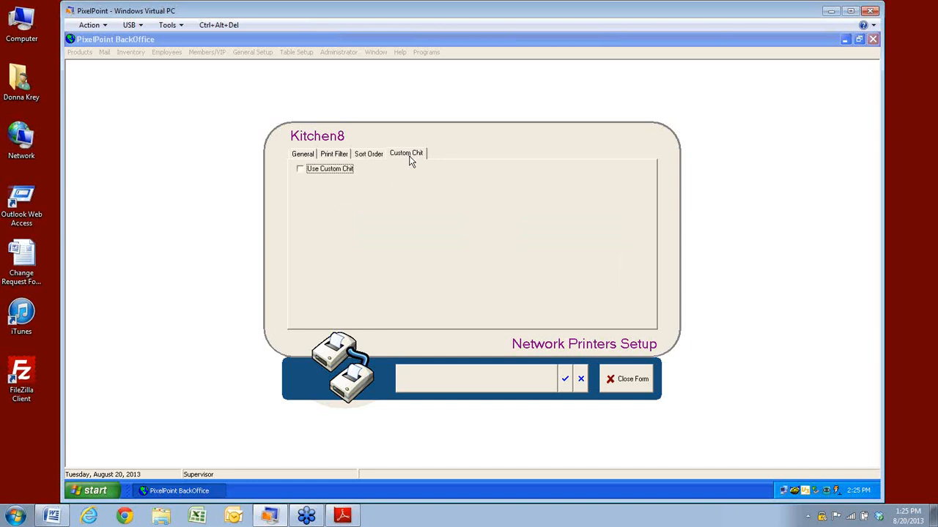
click(301, 170)
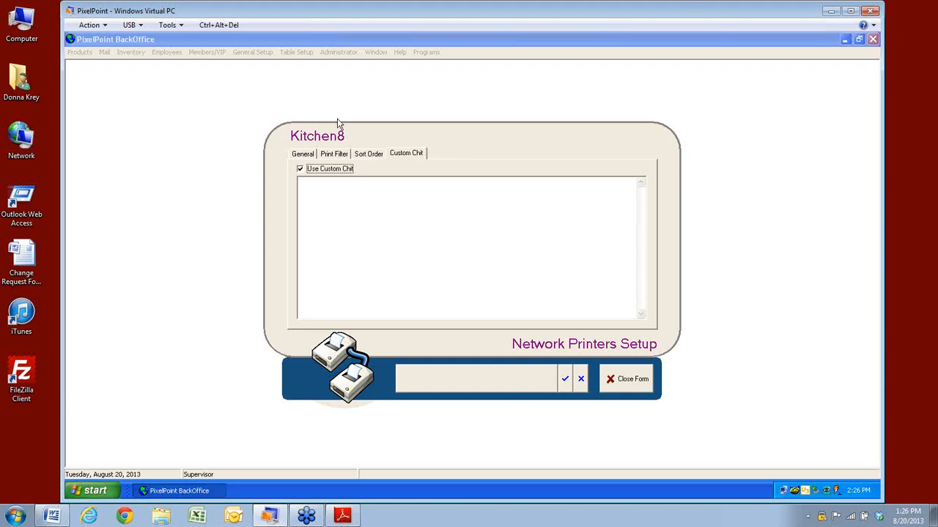
click(621, 388)
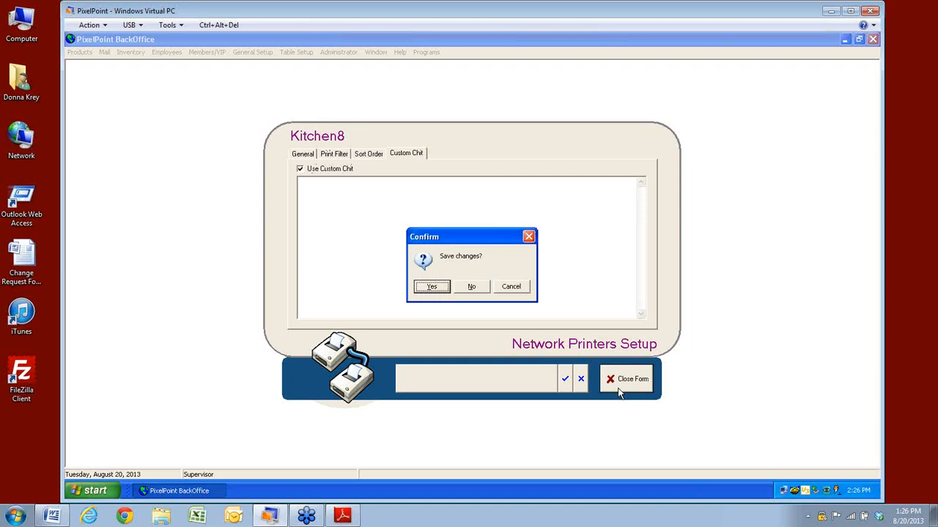
click(472, 287)
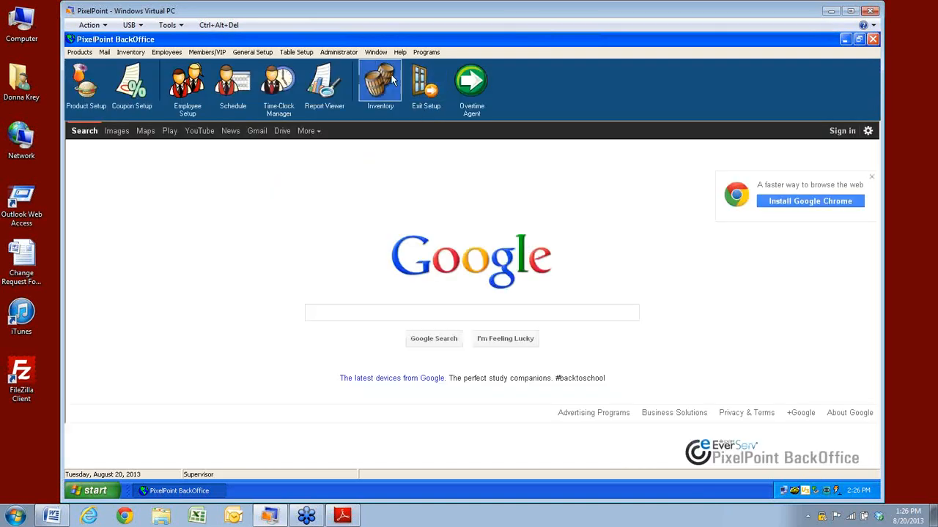
click(339, 53)
click(350, 152)
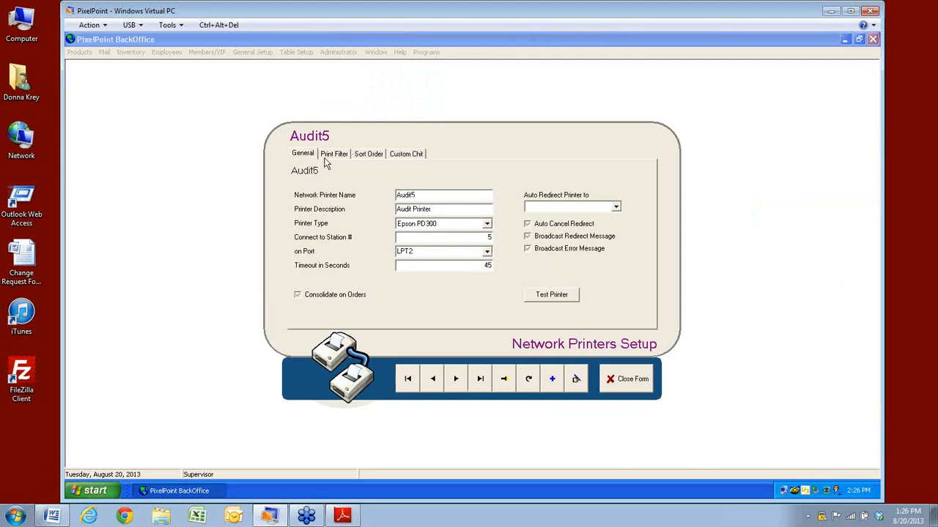
click(613, 383)
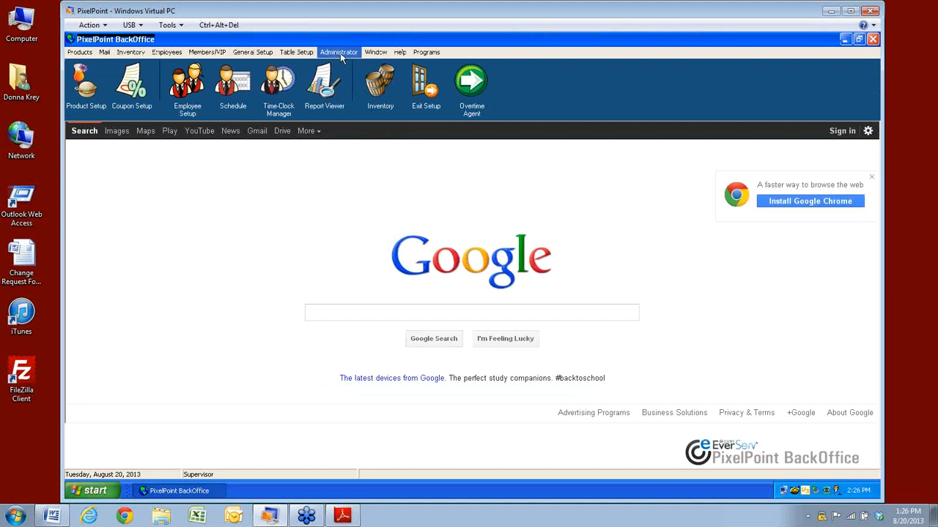
- Open Station 1's printer port assignments in Station Setup and check the printers available for Kitchen
click(340, 52)
click(343, 78)
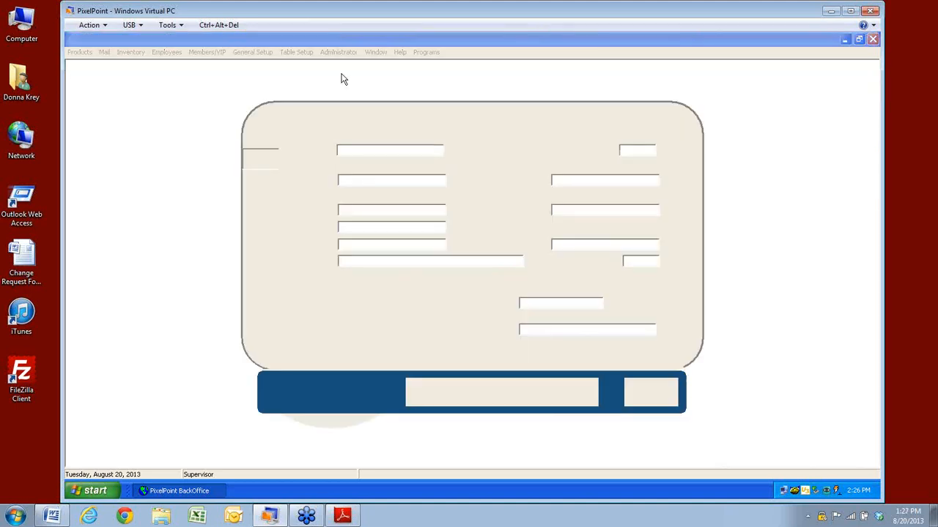
click(359, 138)
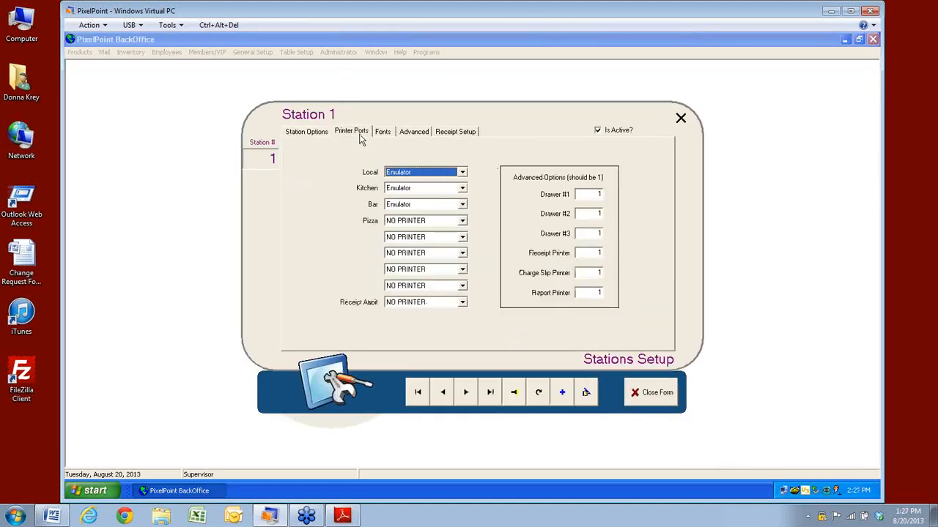
click(462, 190)
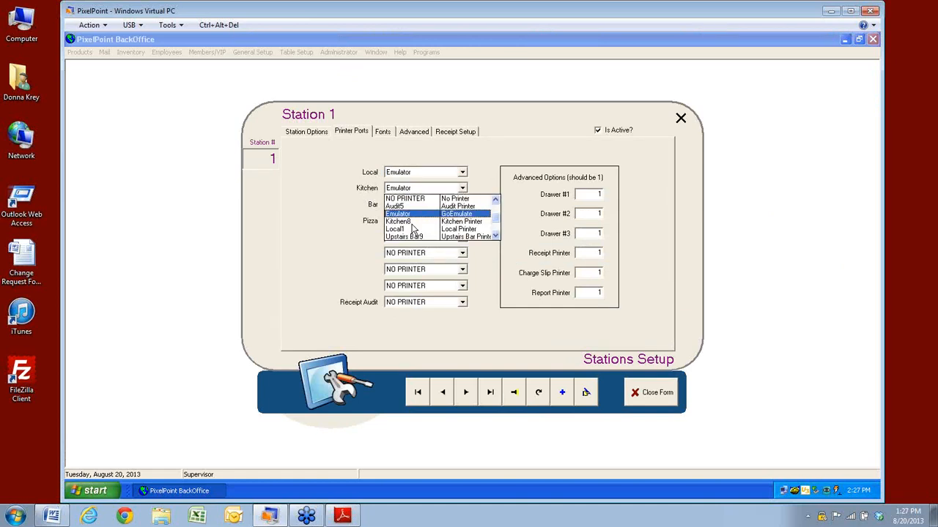
click(374, 212)
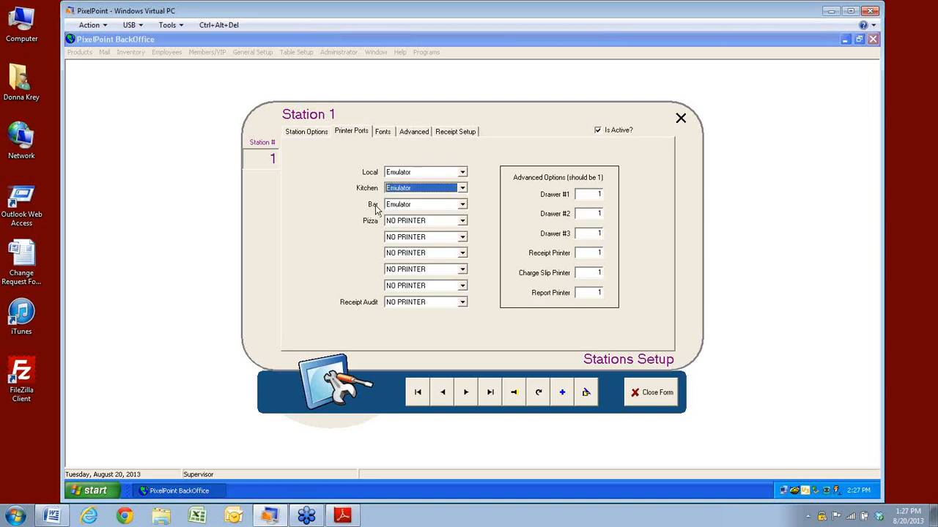
- Assign the Upstairs Bar9 printer to Station 1's Bar port, and close the station setup with the changes saved
click(461, 205)
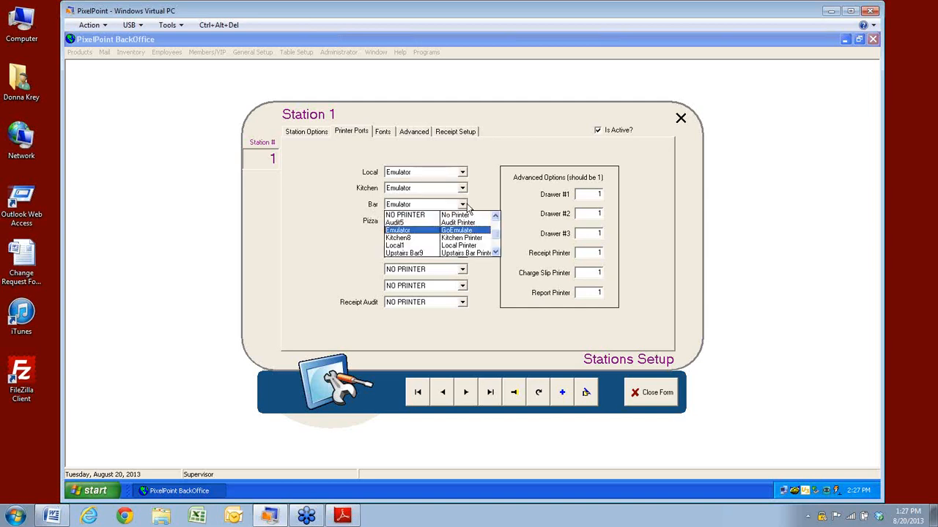
click(450, 253)
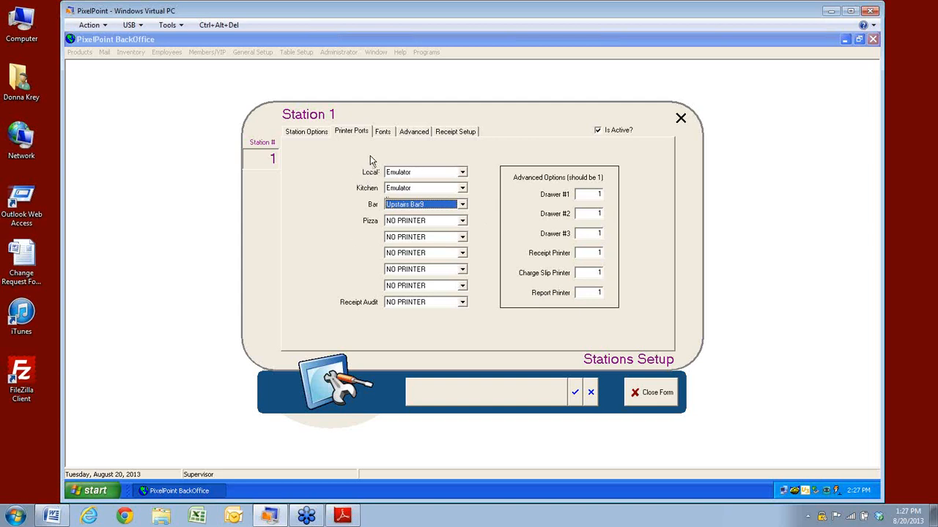
click(592, 406)
click(469, 290)
click(661, 397)
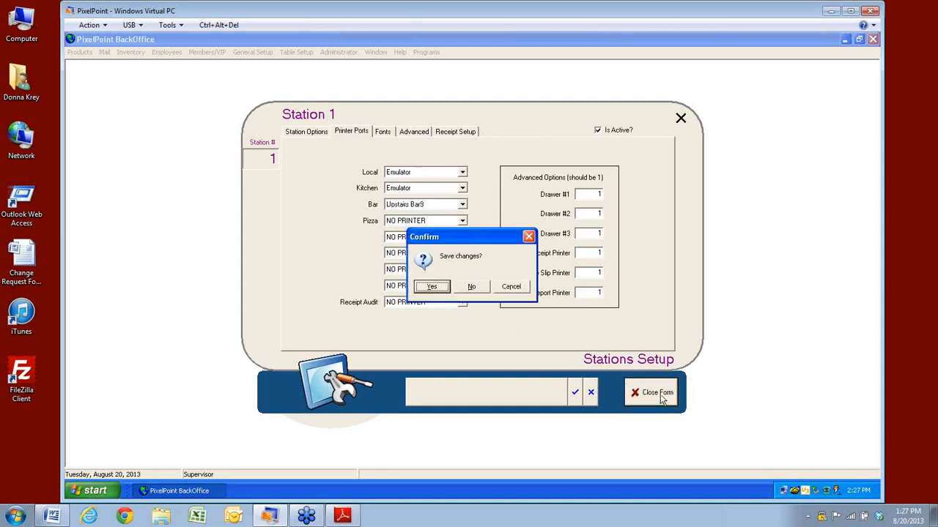
click(431, 288)
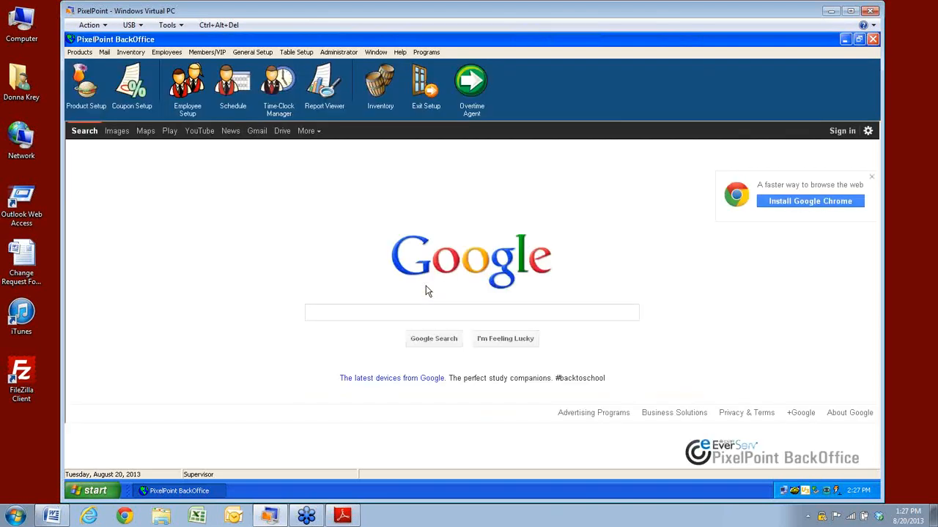
- Open Policy Setup and compare the policy views for Station 1, for all stations and for every policy
click(338, 52)
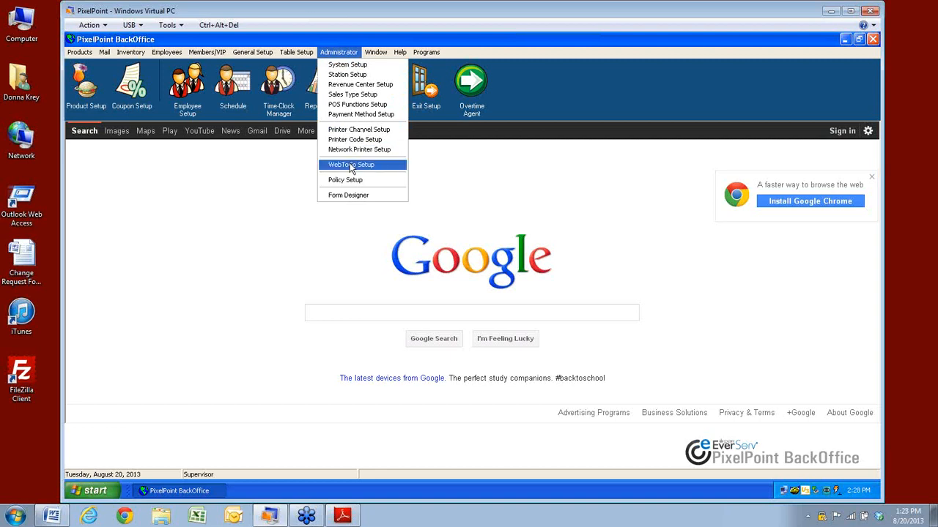
click(345, 181)
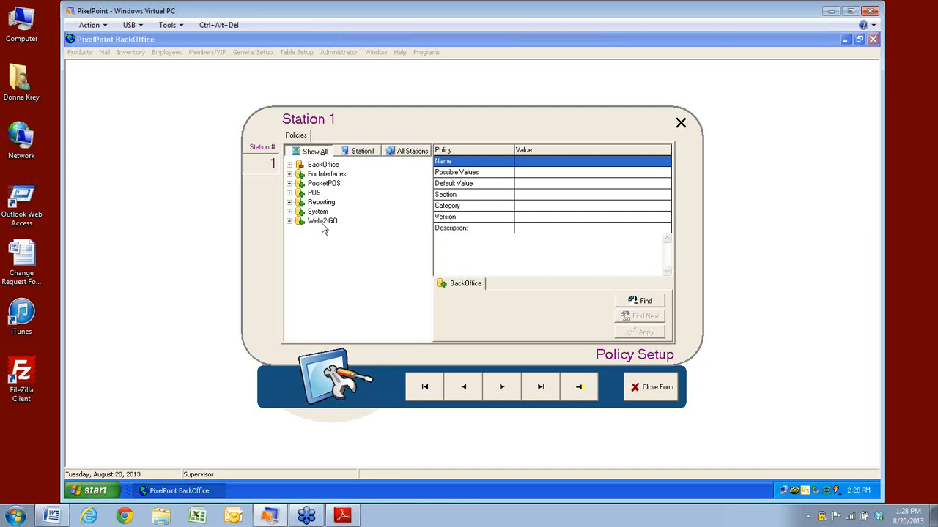
click(354, 154)
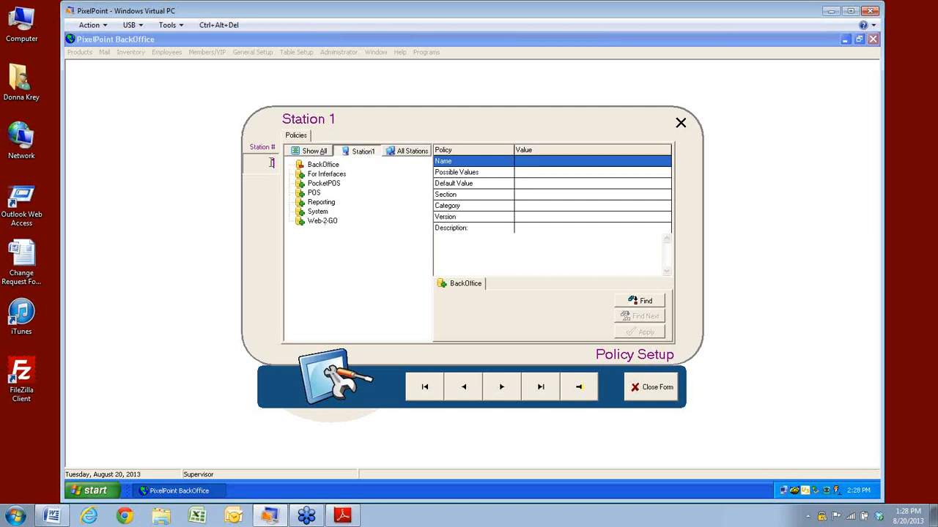
click(404, 154)
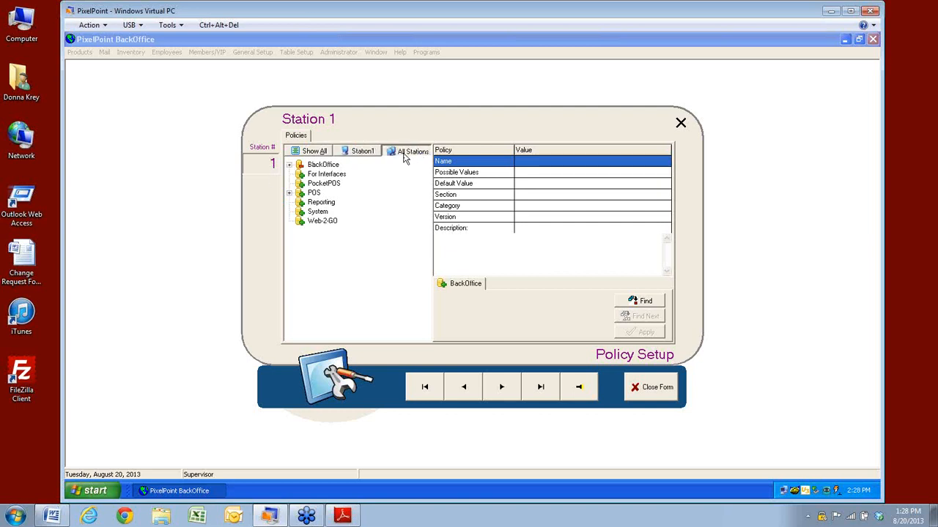
click(310, 155)
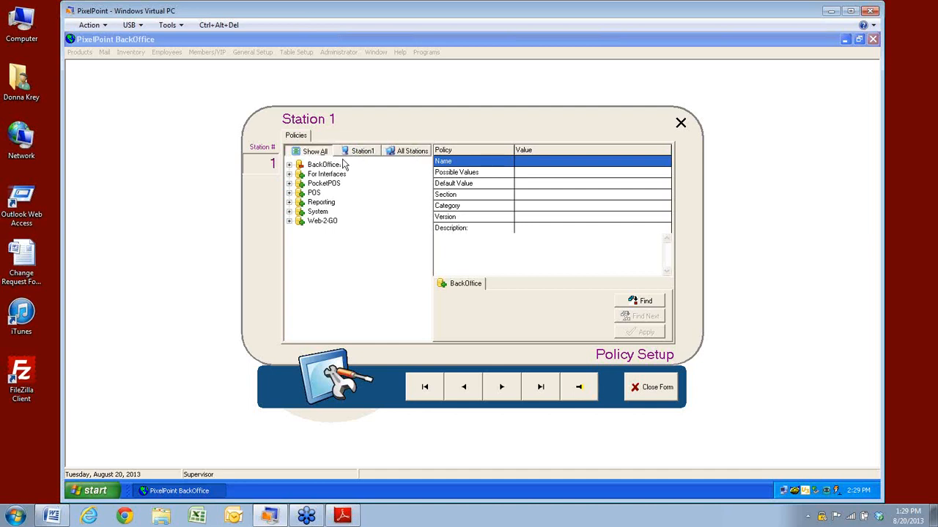
click(358, 154)
click(308, 153)
- Step forward through the stations to Station 4, check its station-specific policies, and return to showing all policies
click(501, 398)
click(501, 396)
click(501, 396)
click(363, 152)
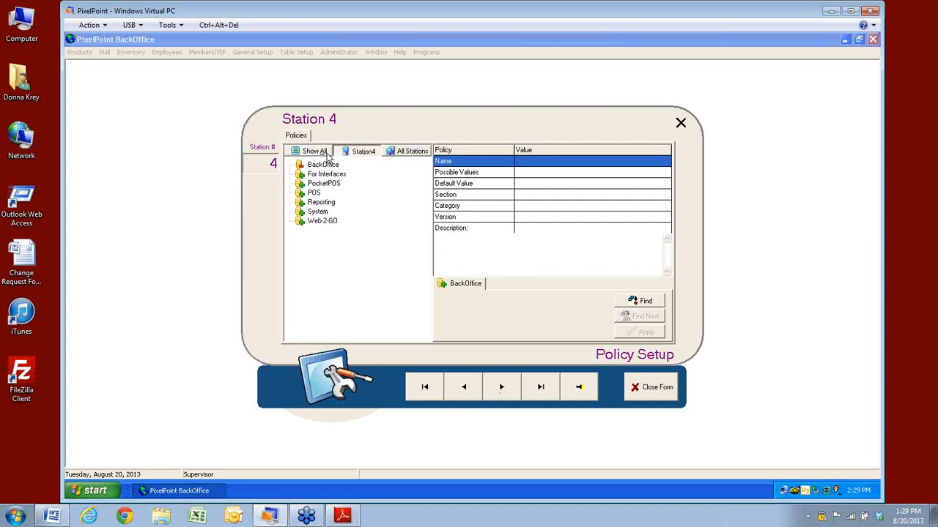
click(329, 154)
click(502, 388)
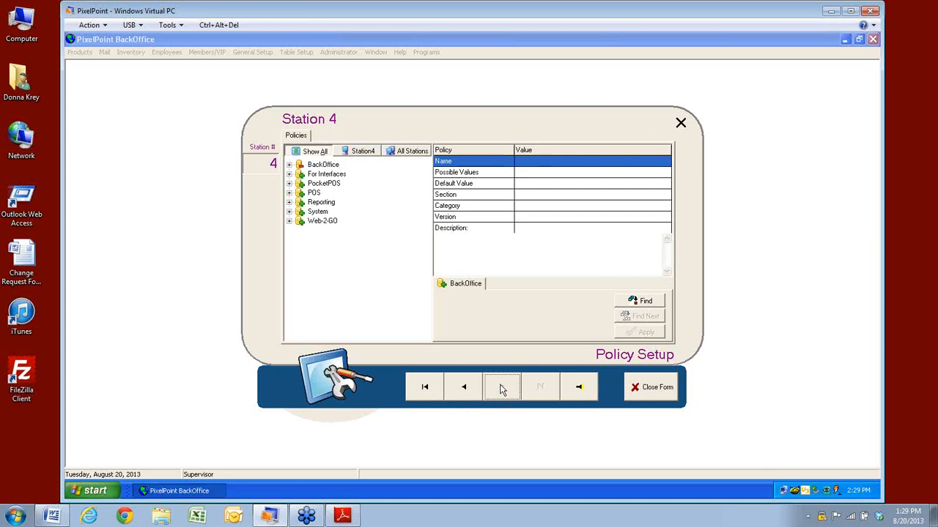
- Return to the first station, look up Station 4 through the station search, and step back to Station 3
click(424, 387)
click(578, 387)
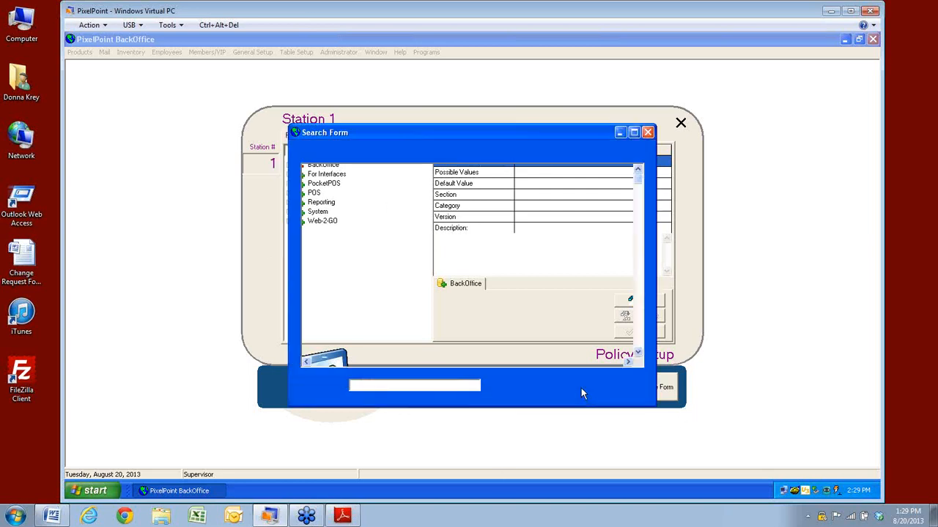
click(335, 211)
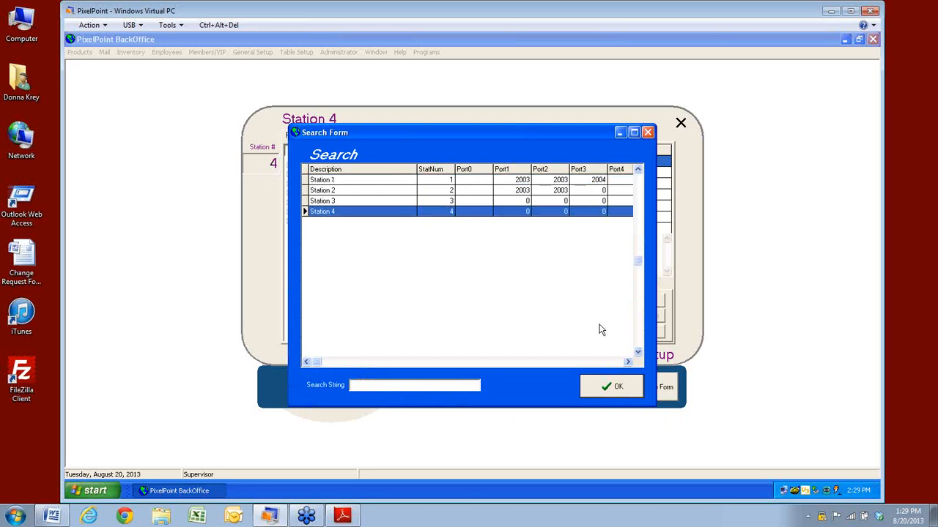
click(602, 388)
click(462, 391)
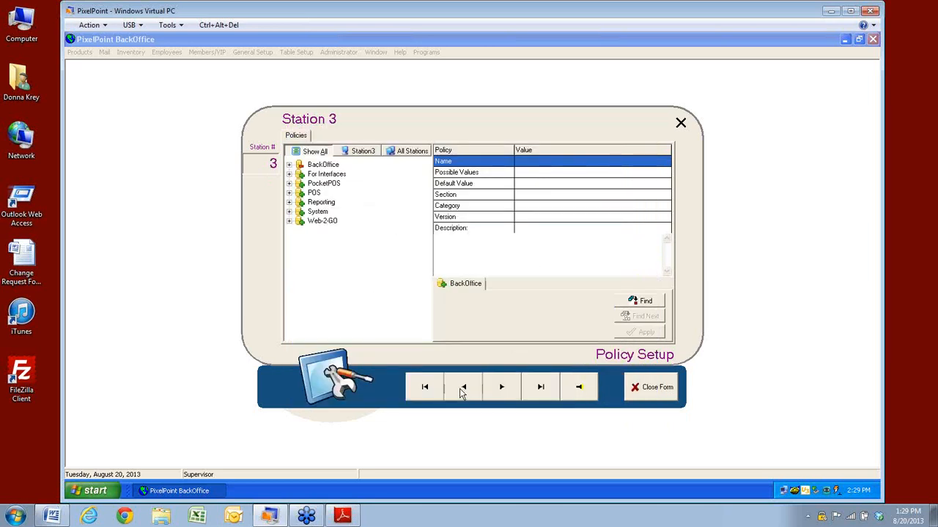
click(505, 391)
click(463, 388)
- Examine the full BackOffice policy list, and check each category from For Interfaces to System for Station 3-specific policies
click(290, 165)
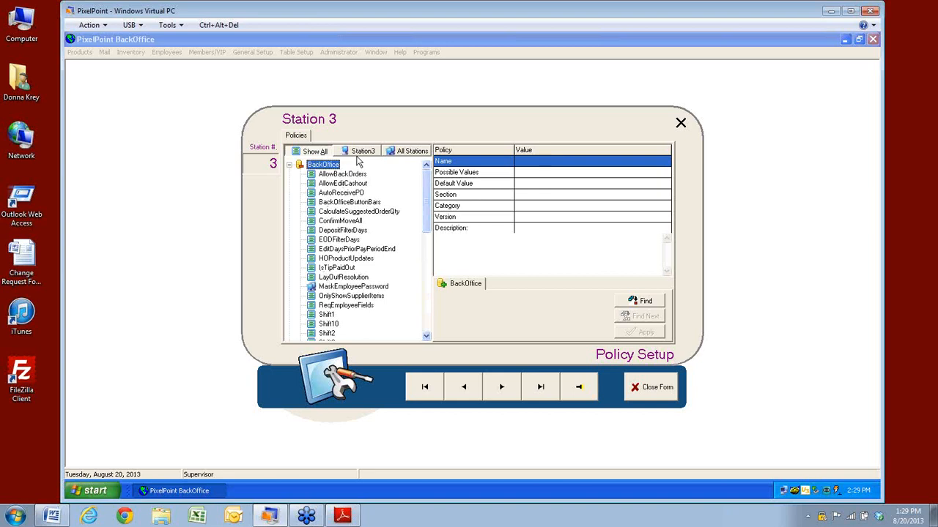
click(357, 155)
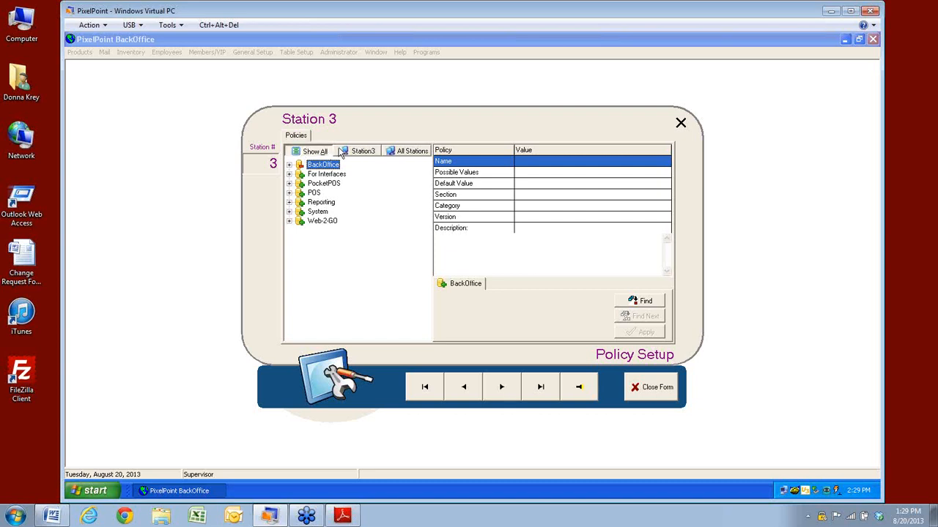
click(366, 155)
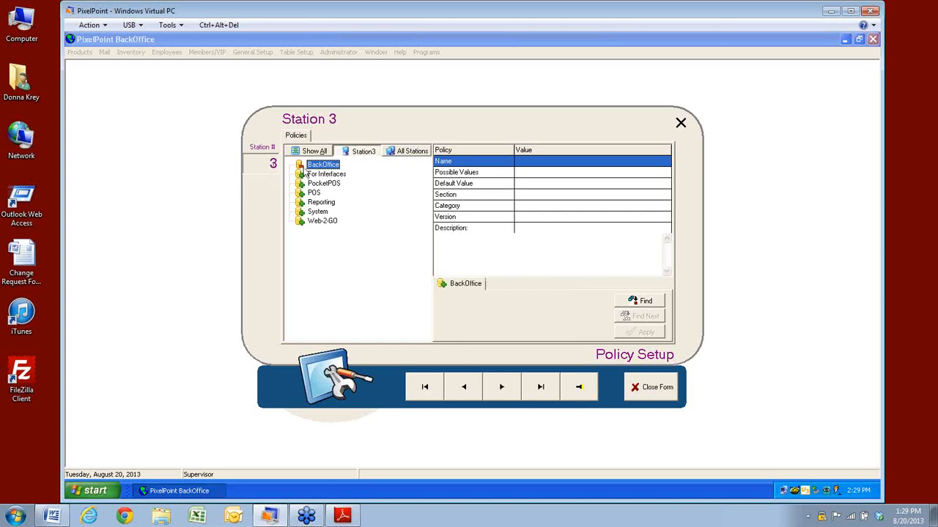
click(301, 174)
click(300, 184)
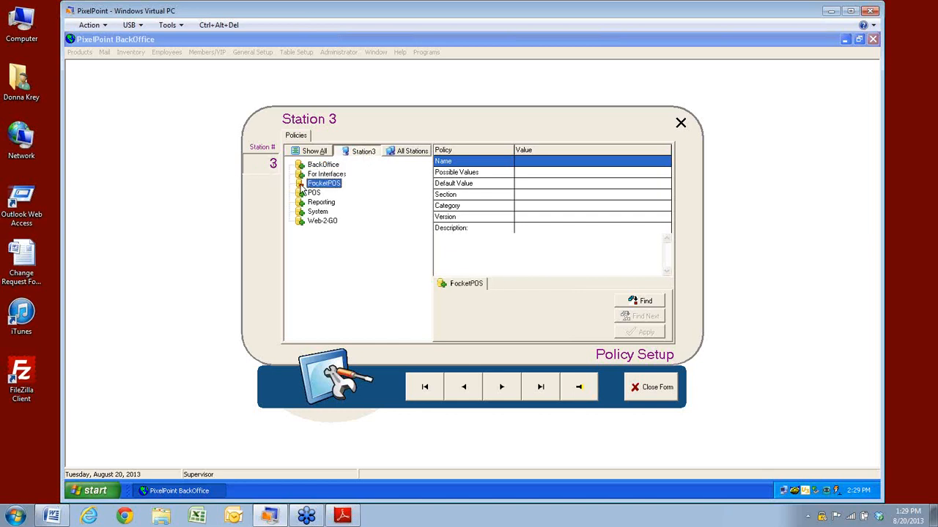
click(301, 193)
click(300, 203)
click(300, 211)
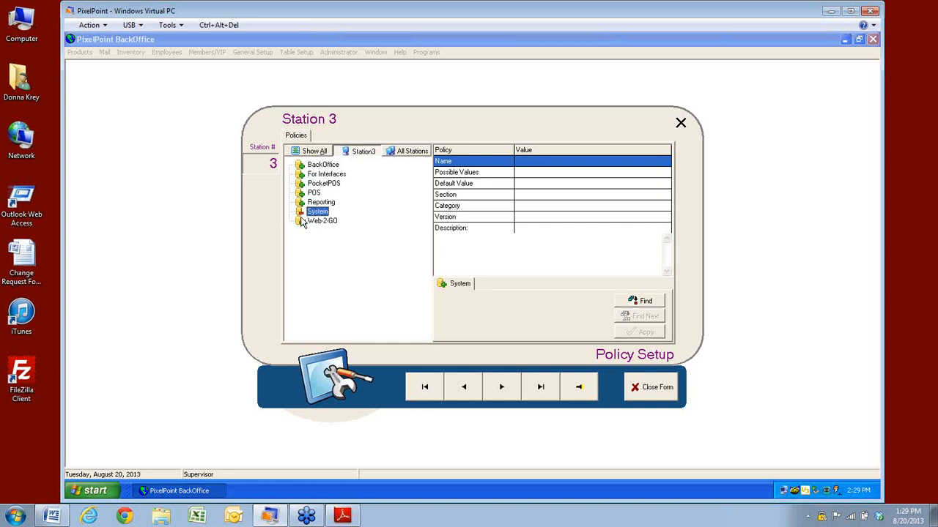
- Show all policies again, look through the BackOffice category, and select the MaskEmployeePassword policy
click(310, 151)
click(289, 166)
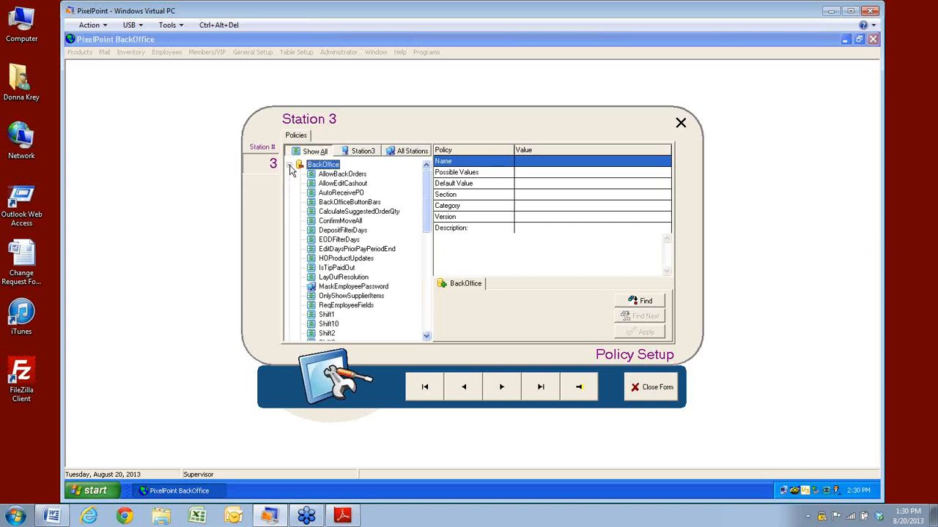
click(427, 337)
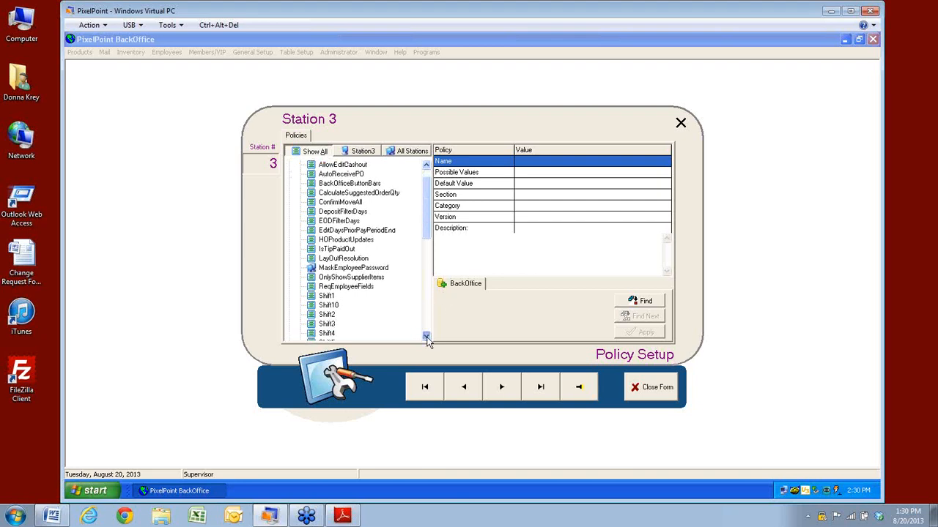
click(426, 337)
mouse_move(427, 212)
mouse_down()
mouse_move(429, 308)
mouse_move(430, 212)
mouse_up()
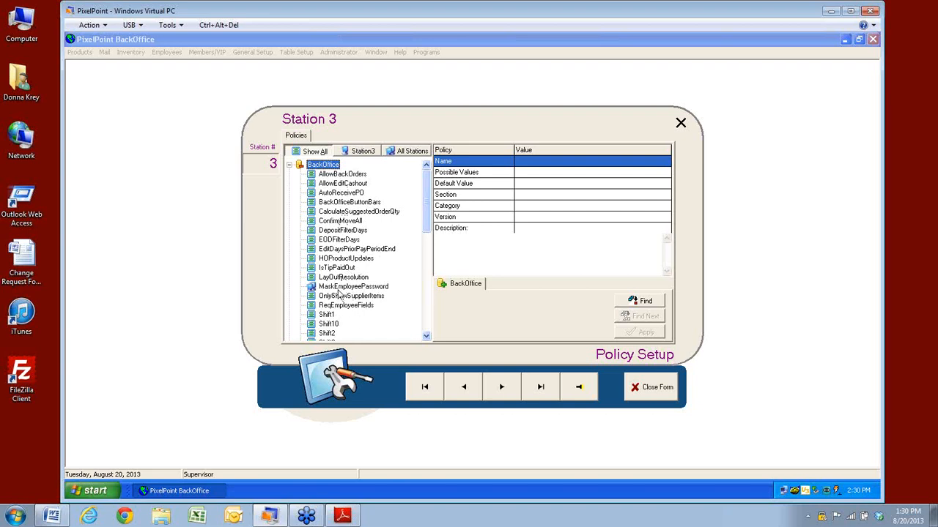
click(333, 286)
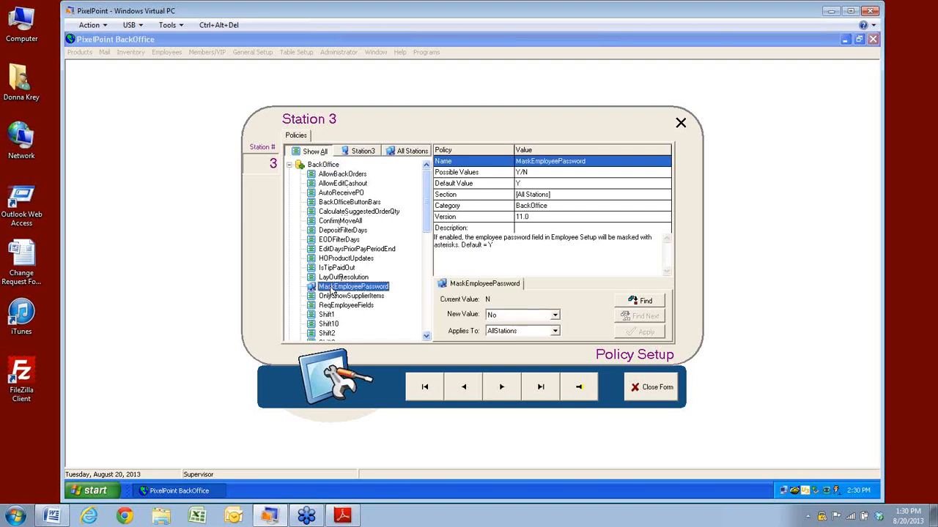
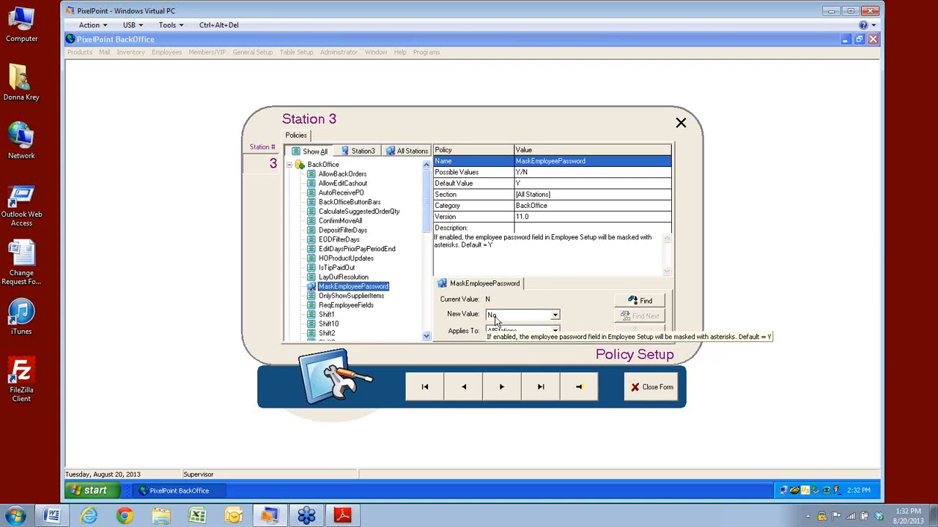
- Set the MaskEmployeePassword policy to Yes for AllStations and apply the change
click(555, 316)
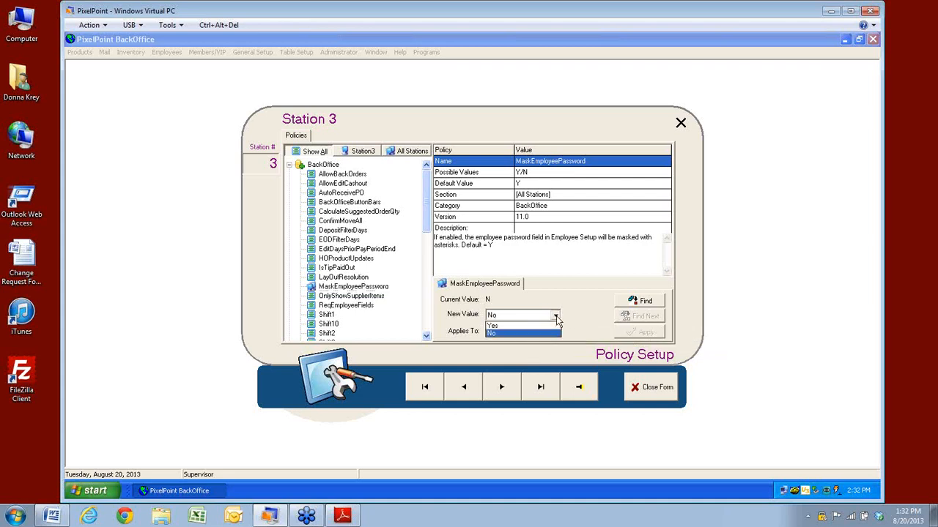
click(495, 327)
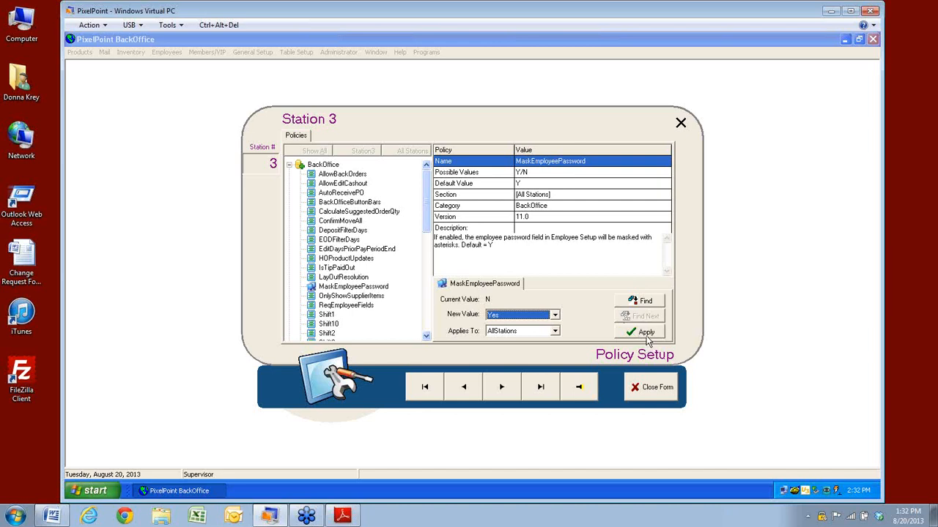
click(554, 331)
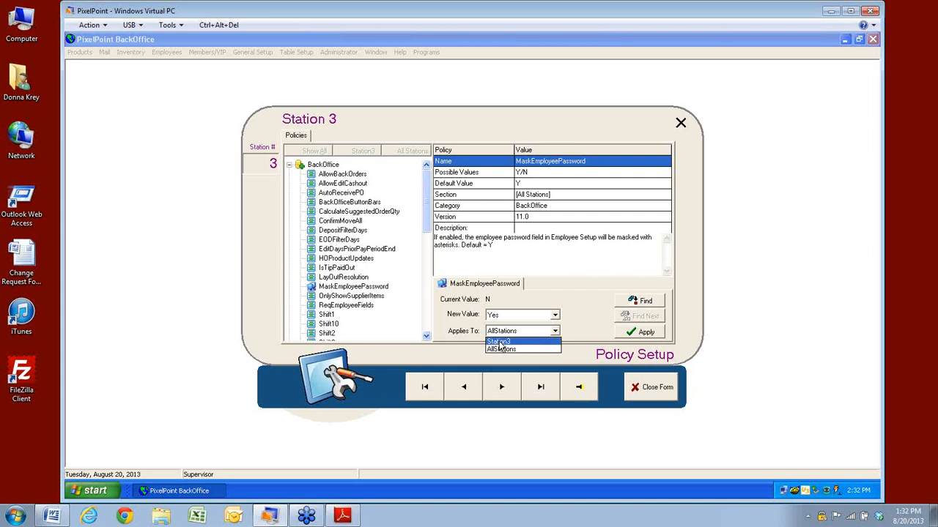
click(501, 349)
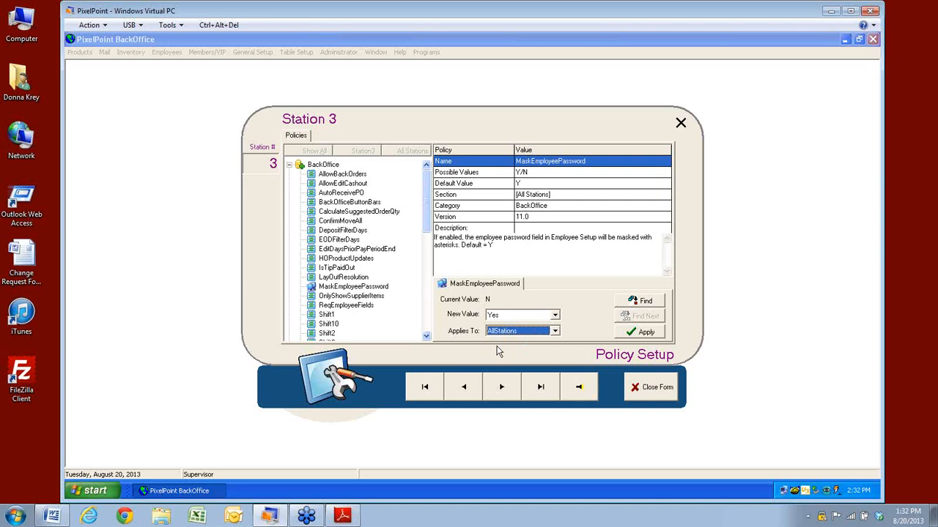
click(646, 335)
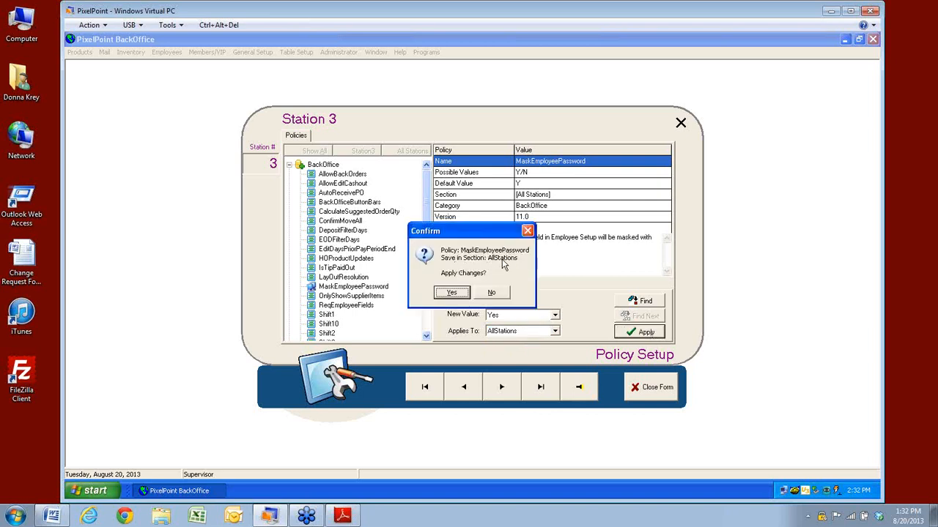
click(451, 294)
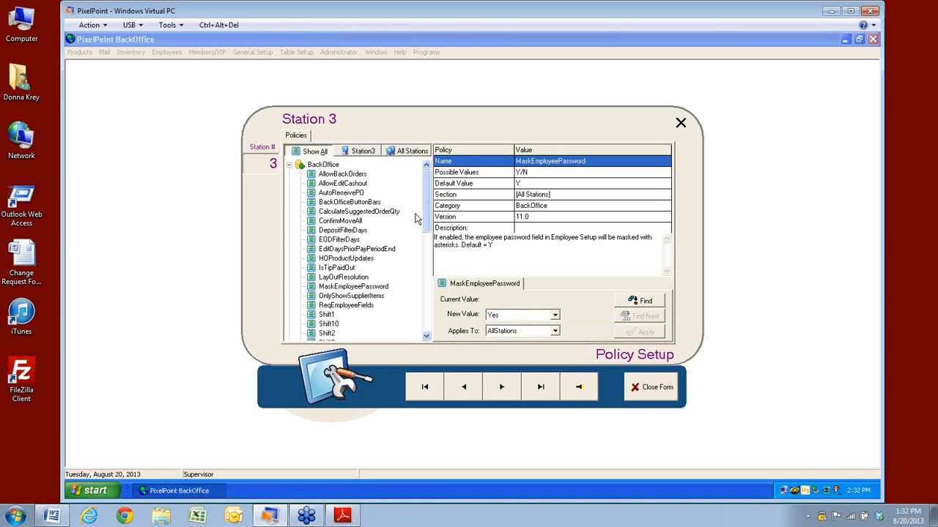
- Collapse the BackOffice policy category and expand the POS category
mouse_move(424, 214)
mouse_down()
mouse_move(427, 313)
mouse_move(434, 206)
mouse_up()
click(289, 165)
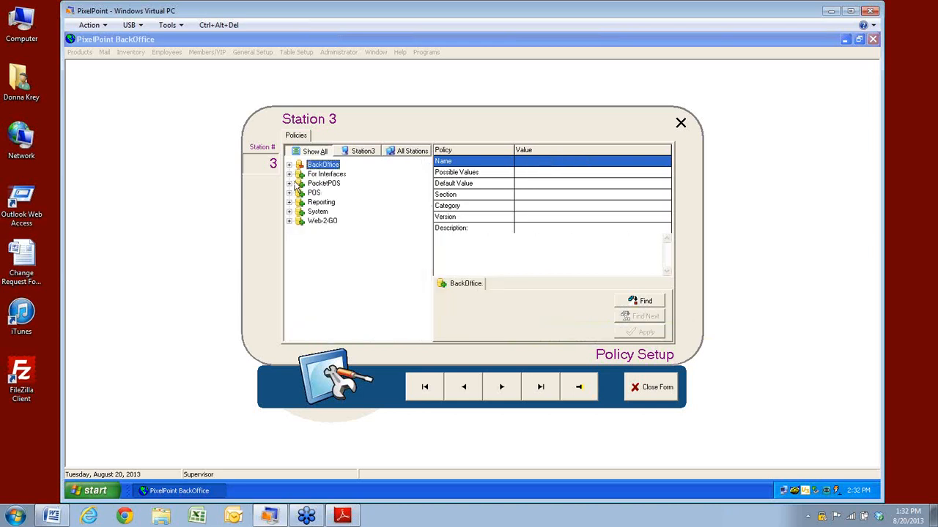
click(289, 193)
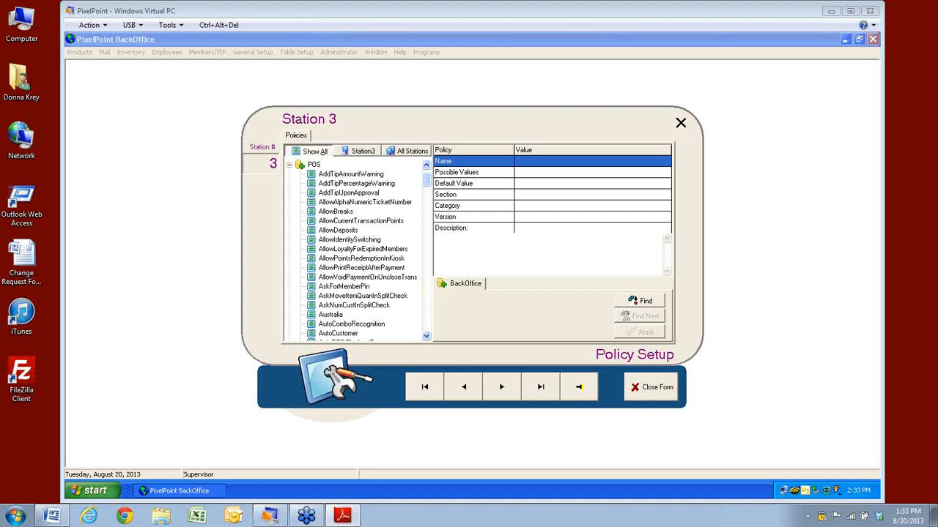
- Search the policies for "allowcurrenttransactionpoints"
click(645, 301)
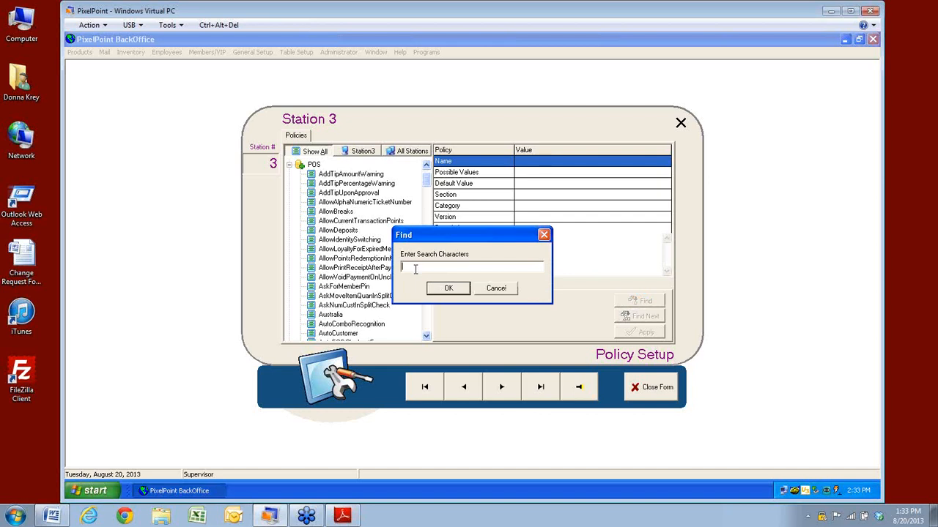
text(allo)
key(BackSpace)
key(BackSpace)
text(lowcurrenttransactionpoints)
click(449, 288)
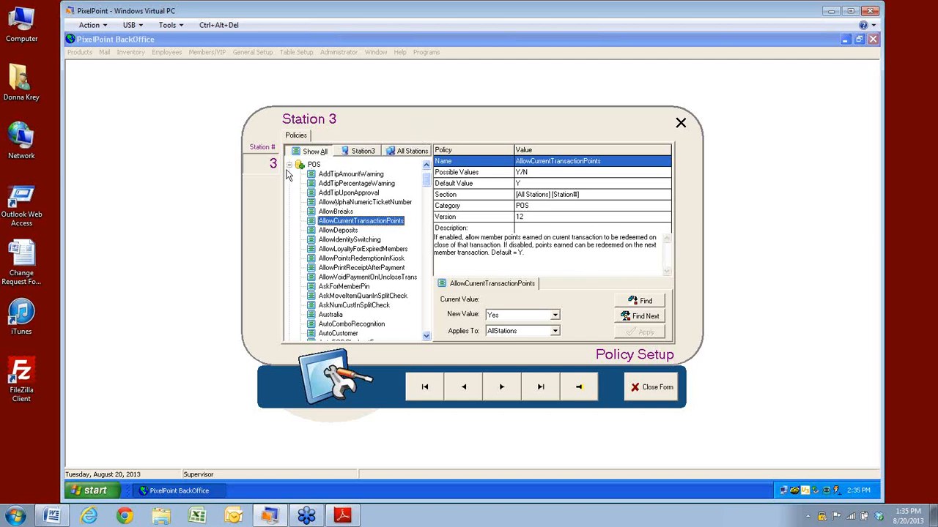
- Search the policies for "tip" and go through every match, from the BackOffice category to the end of the POS category
click(640, 302)
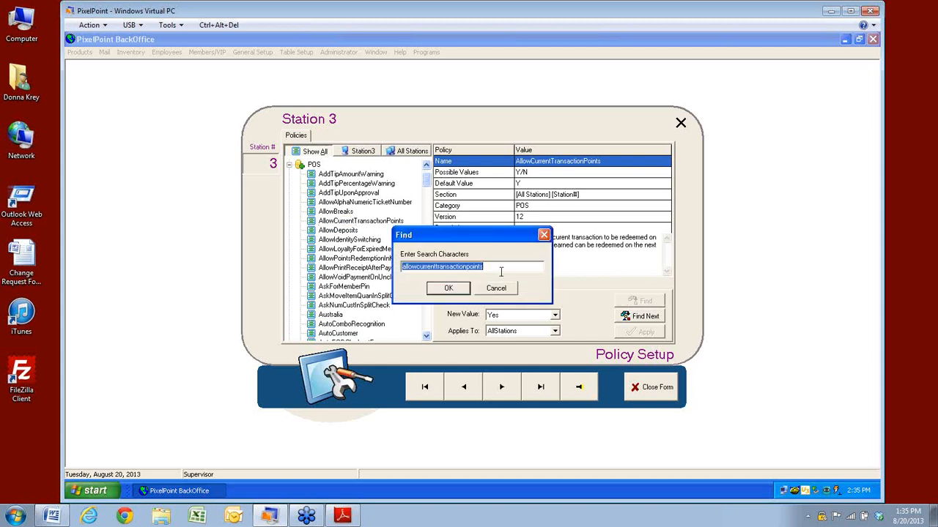
text(tip)
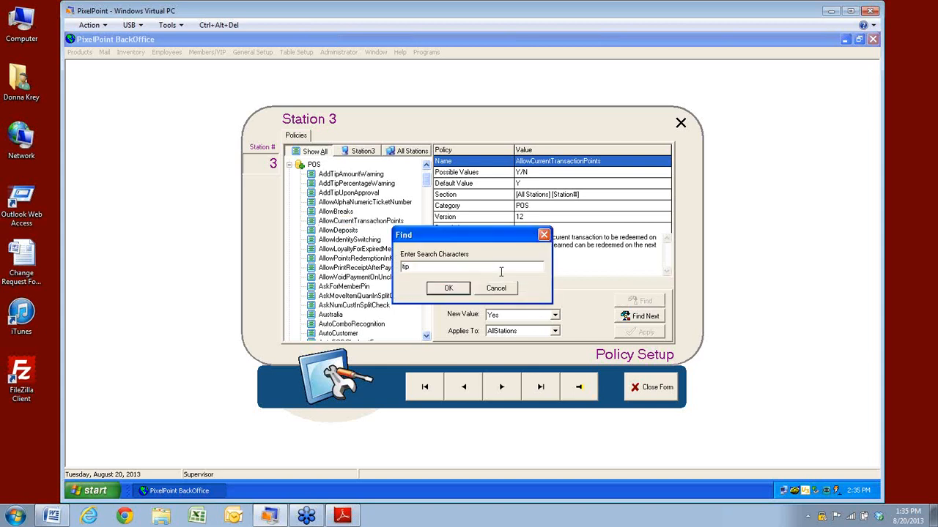
click(444, 289)
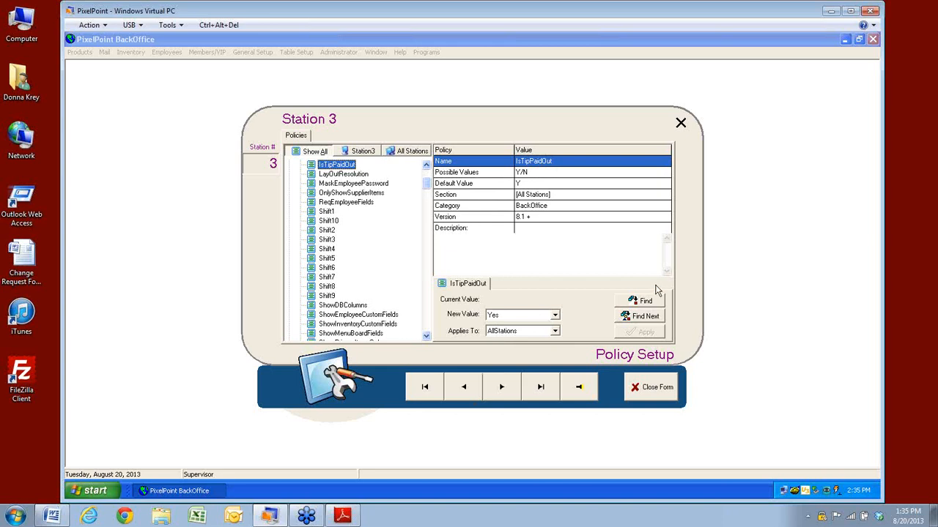
click(638, 324)
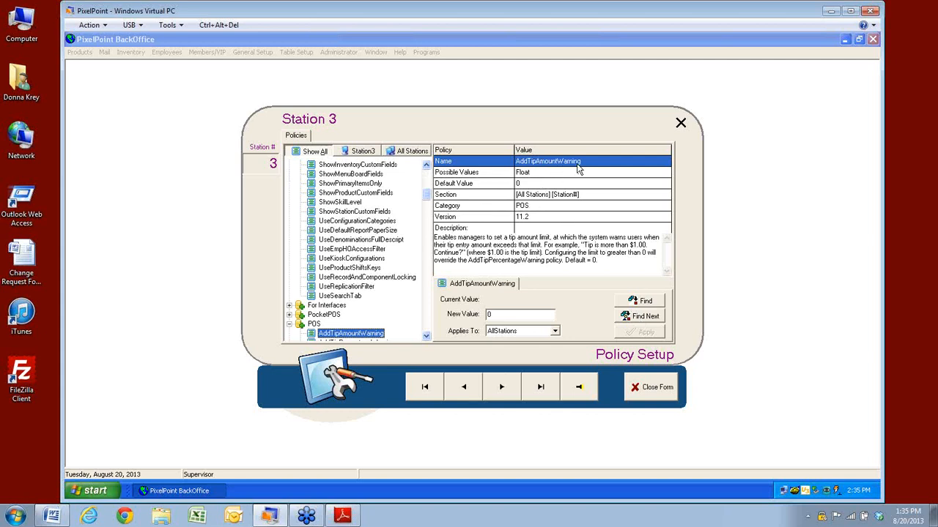
click(641, 316)
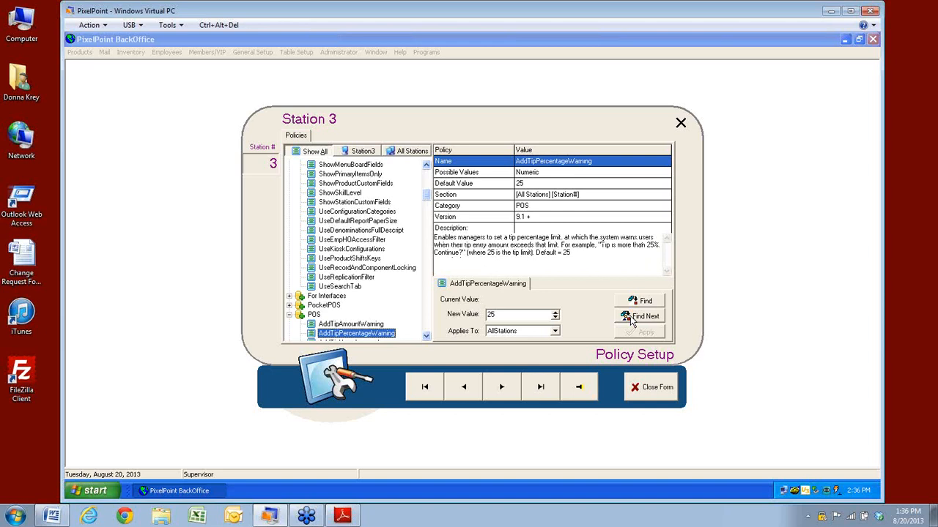
click(631, 322)
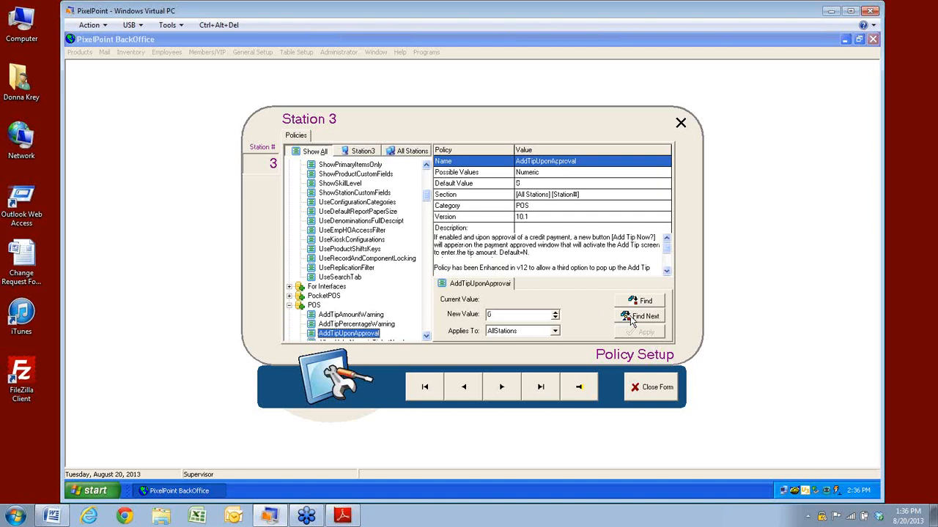
click(631, 323)
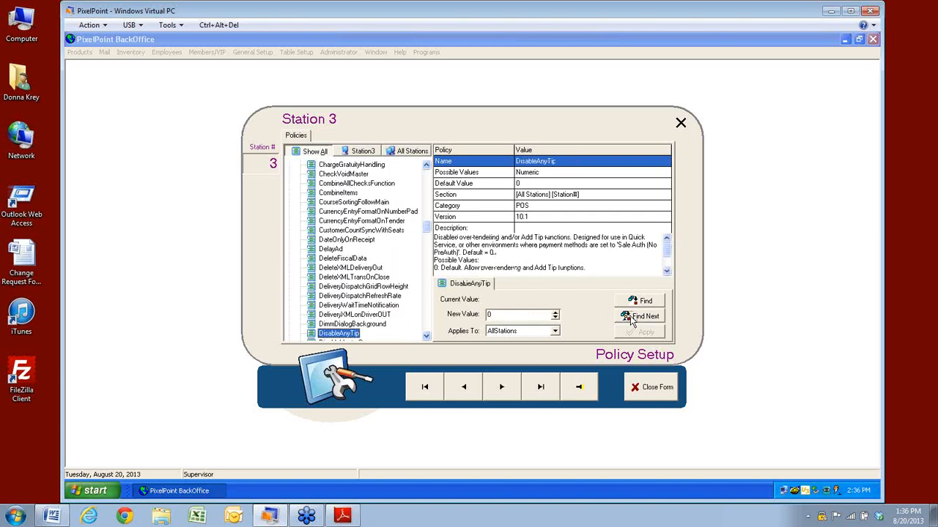
click(635, 320)
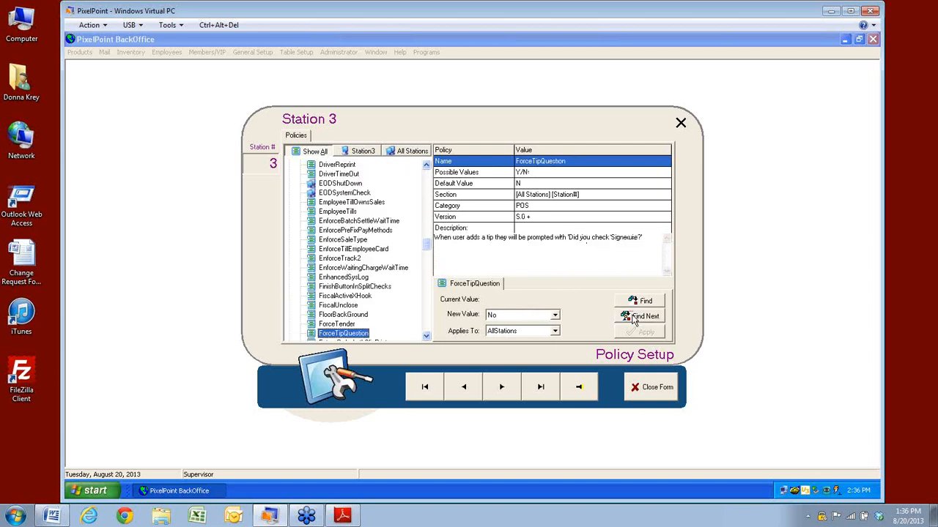
click(634, 321)
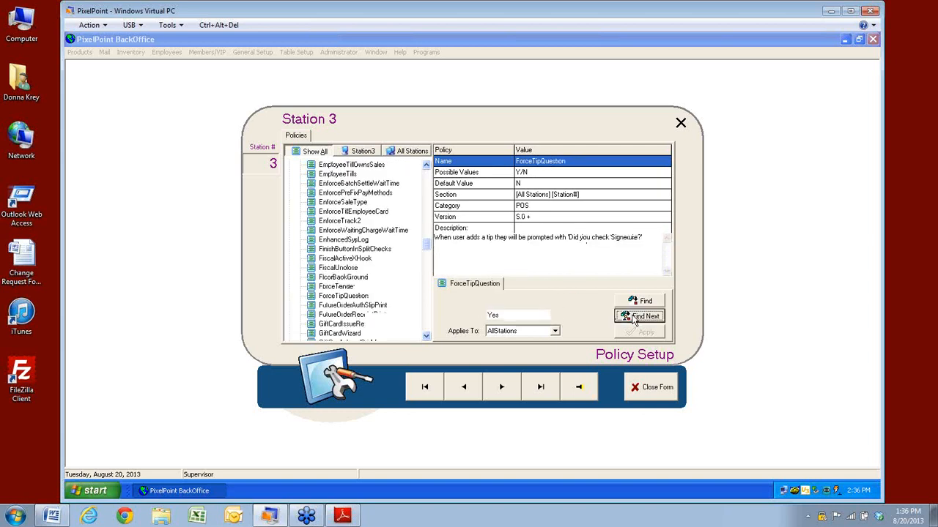
click(634, 321)
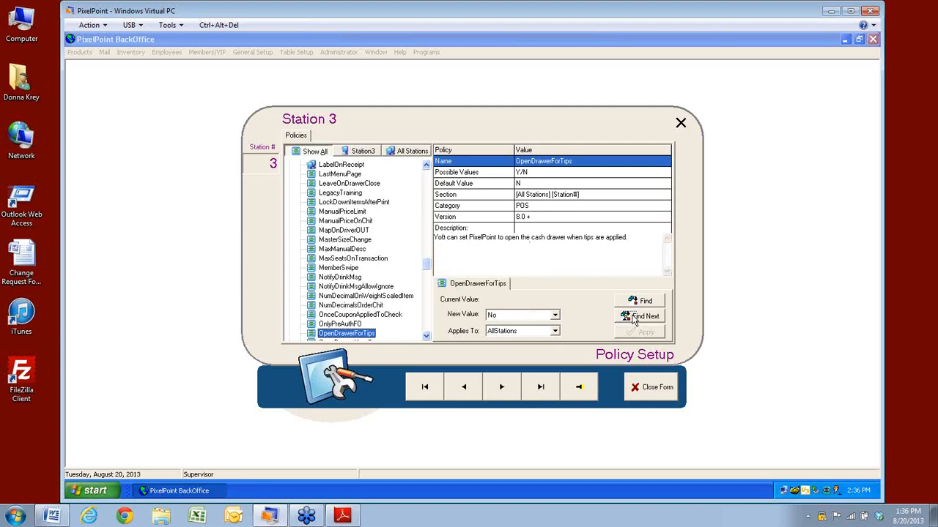
click(634, 321)
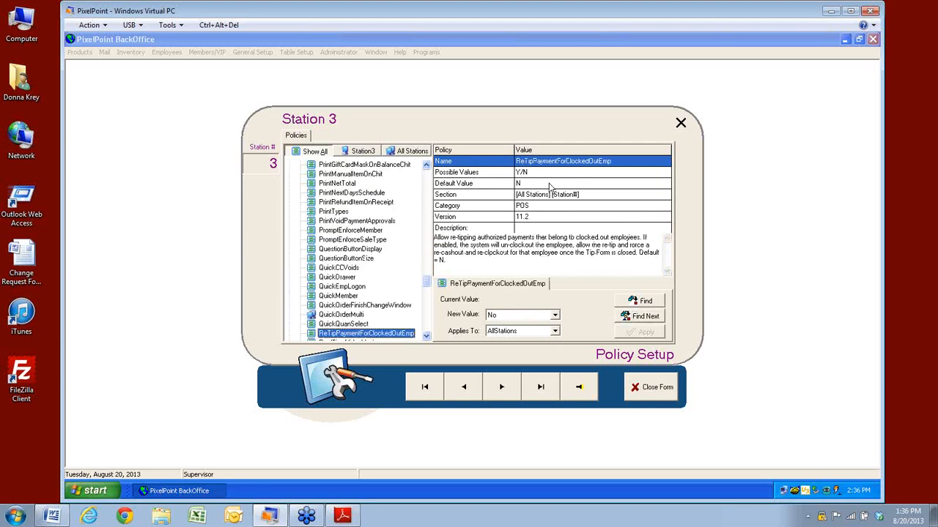
click(647, 320)
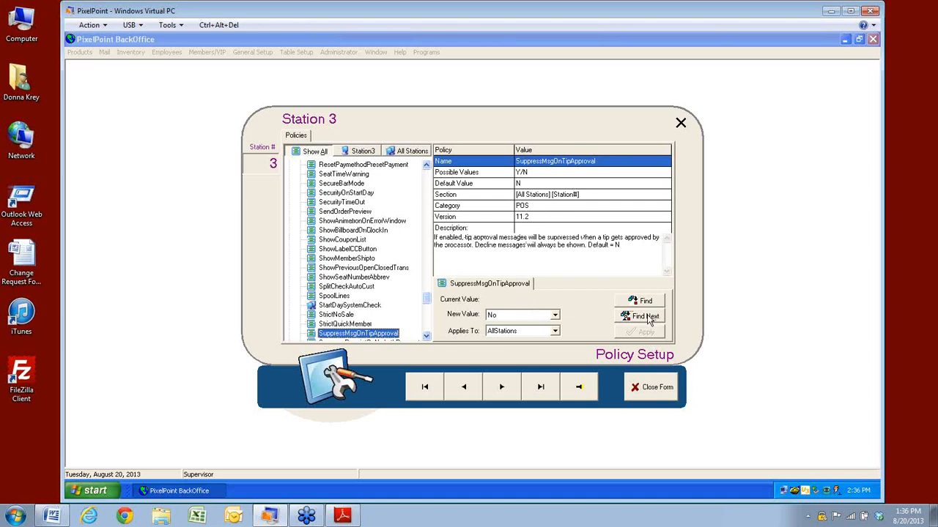
click(648, 320)
click(648, 320)
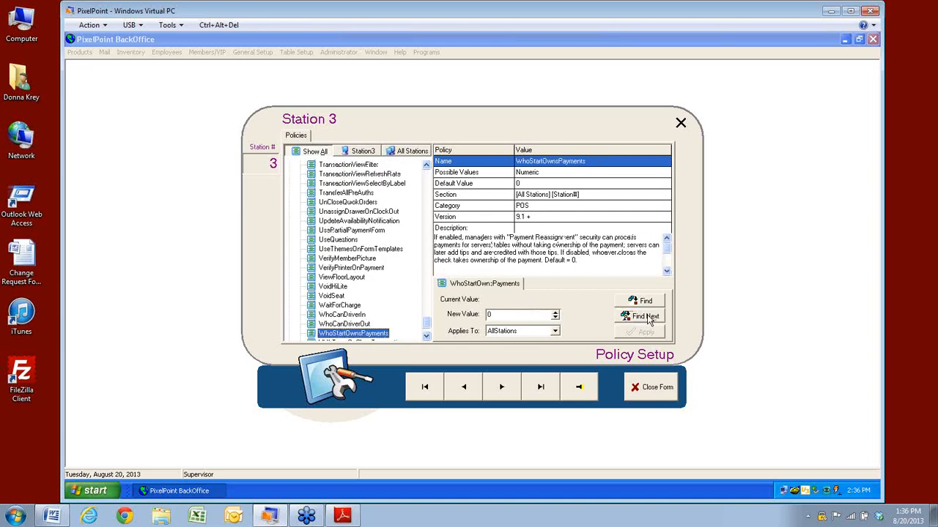
click(647, 320)
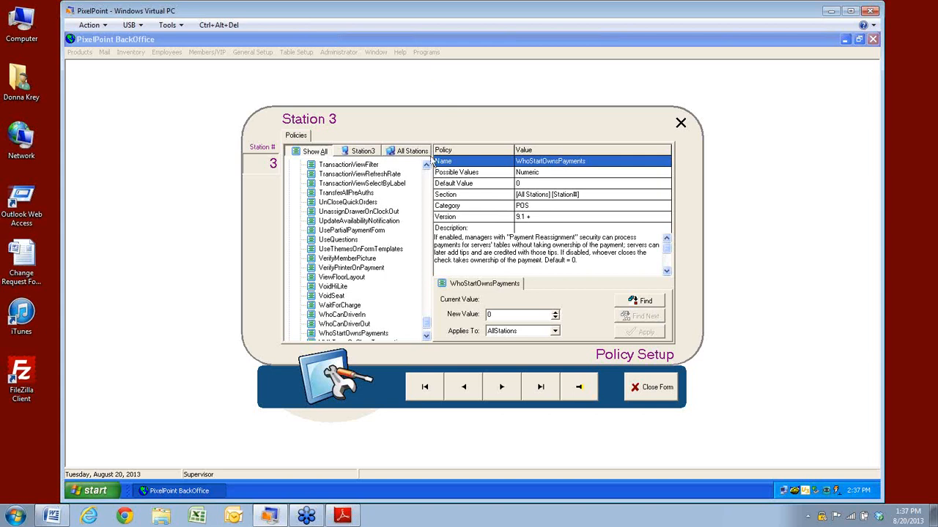
- Review the descriptions of the POS policies UsePartialPaymentForm, UseThemesOnFormTemplates and UseQuestions
click(350, 222)
click(342, 232)
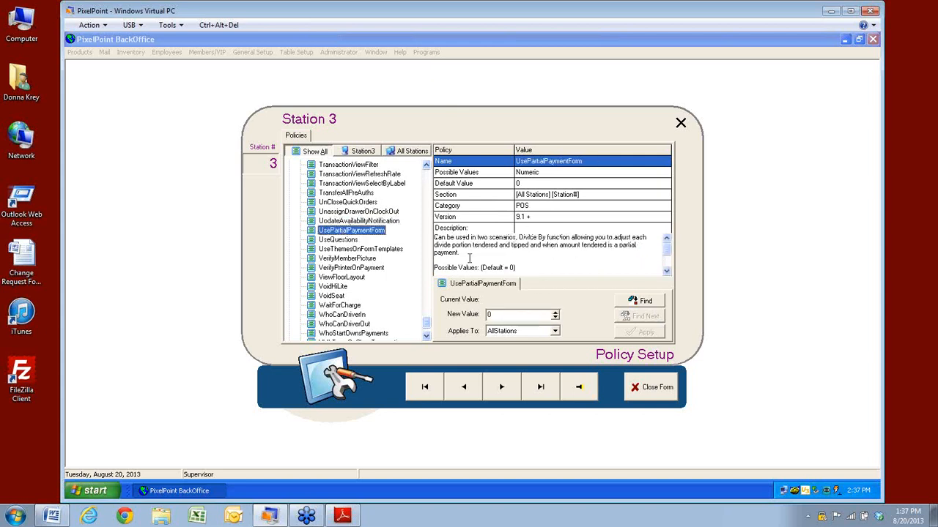
click(345, 249)
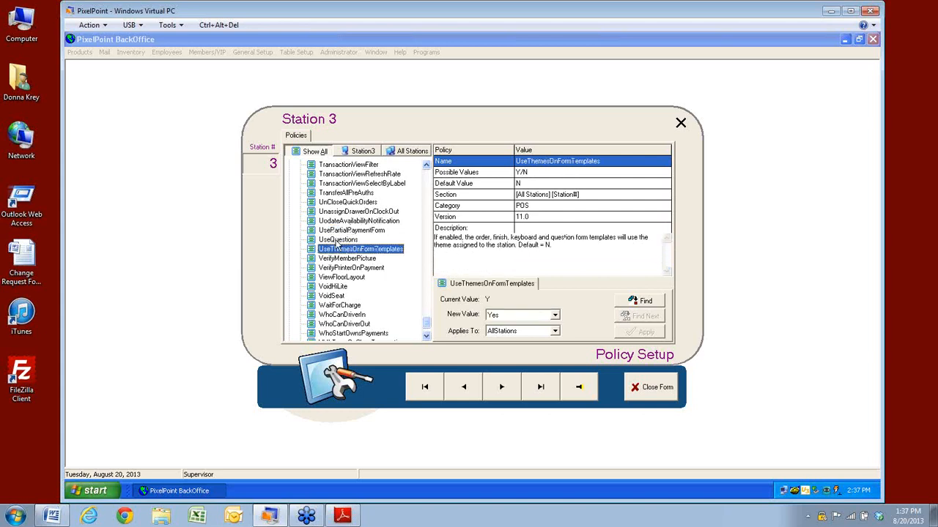
click(337, 242)
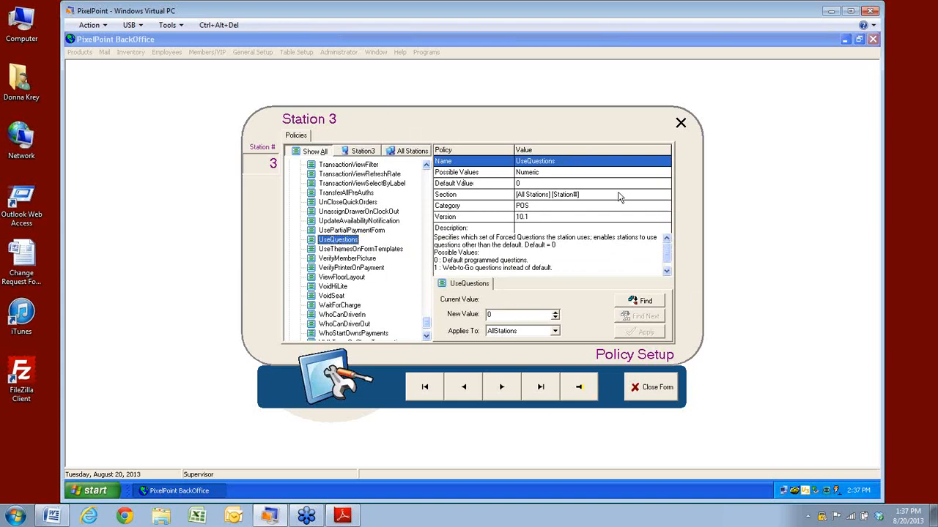
- Search the policies for "auto" and go through the matches as far as AutoEODClockoutEmp
click(640, 302)
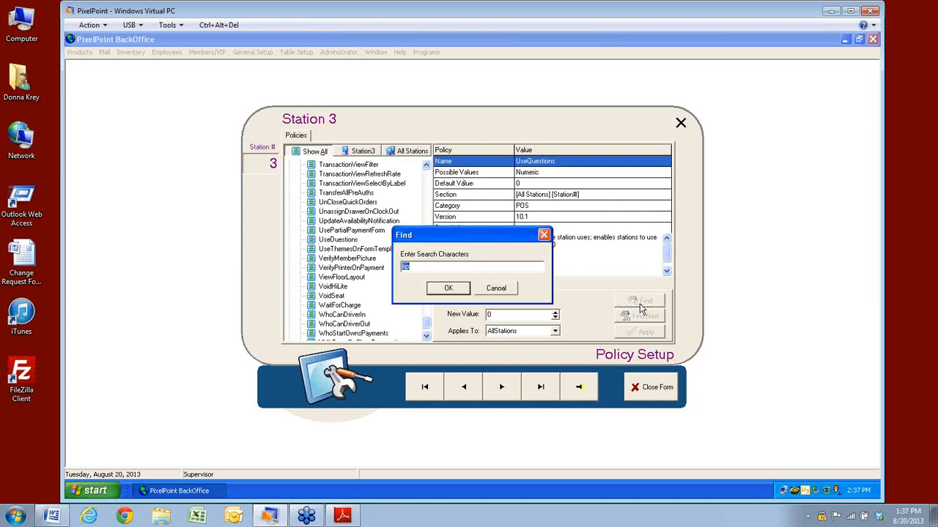
text(auto)
click(449, 288)
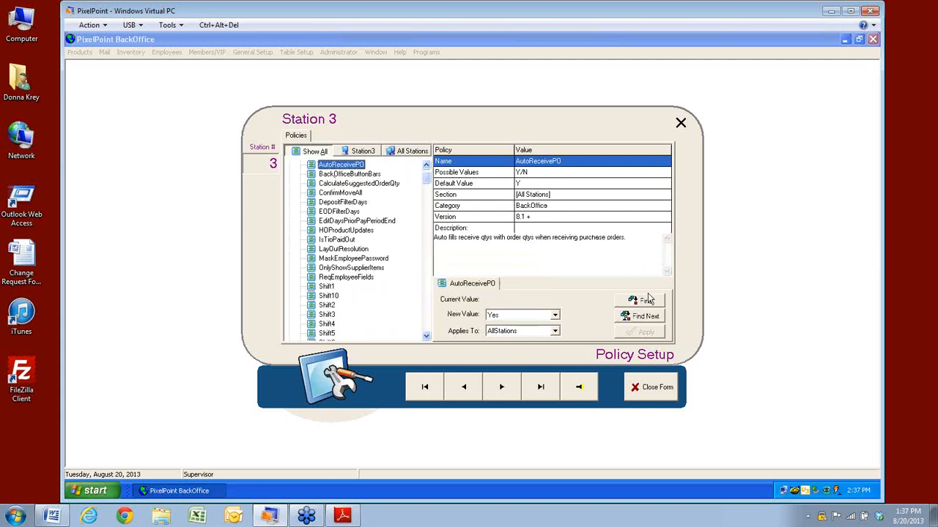
click(645, 321)
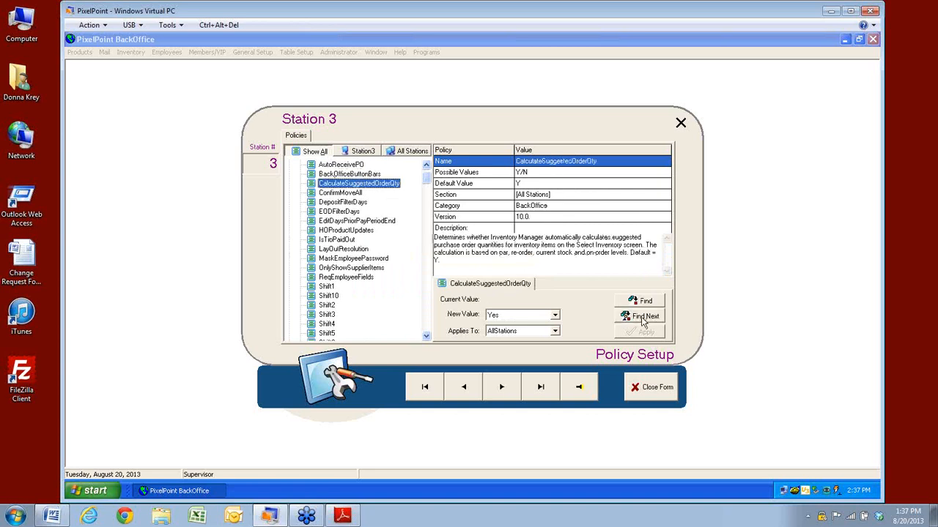
click(643, 320)
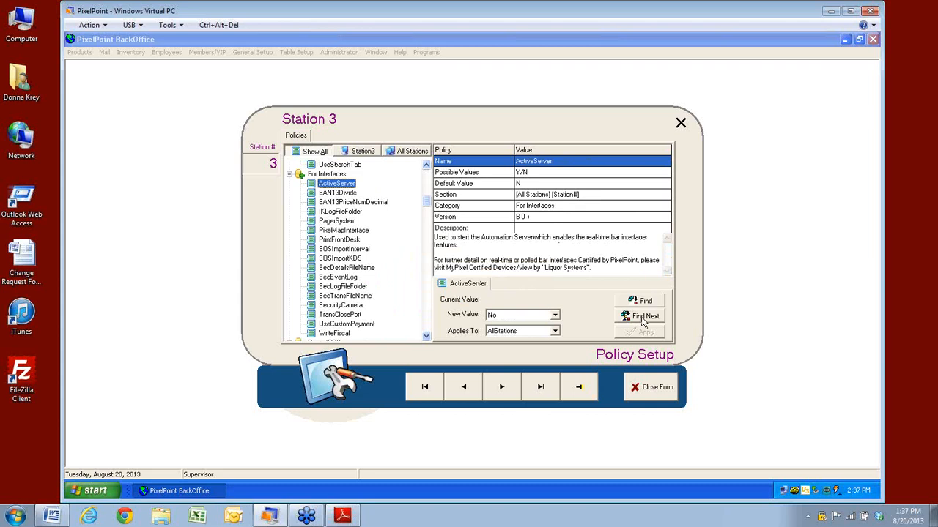
click(643, 321)
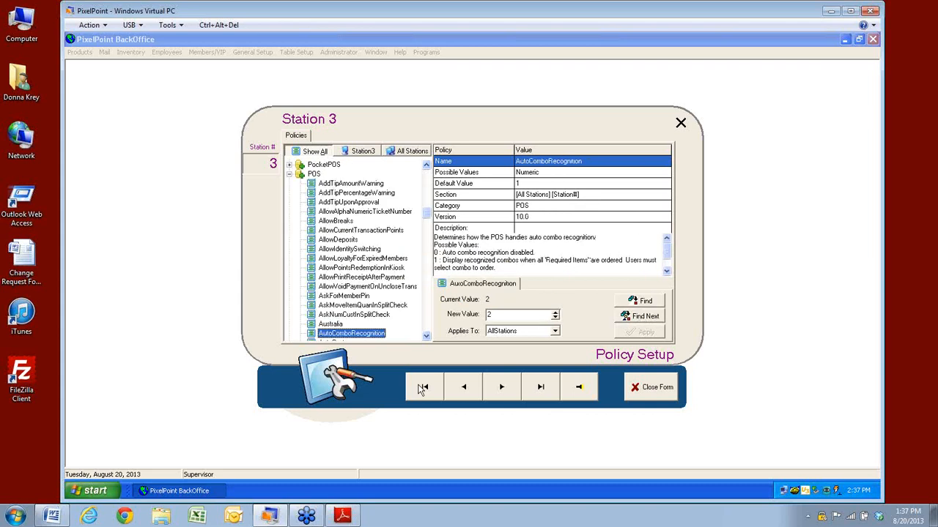
click(645, 319)
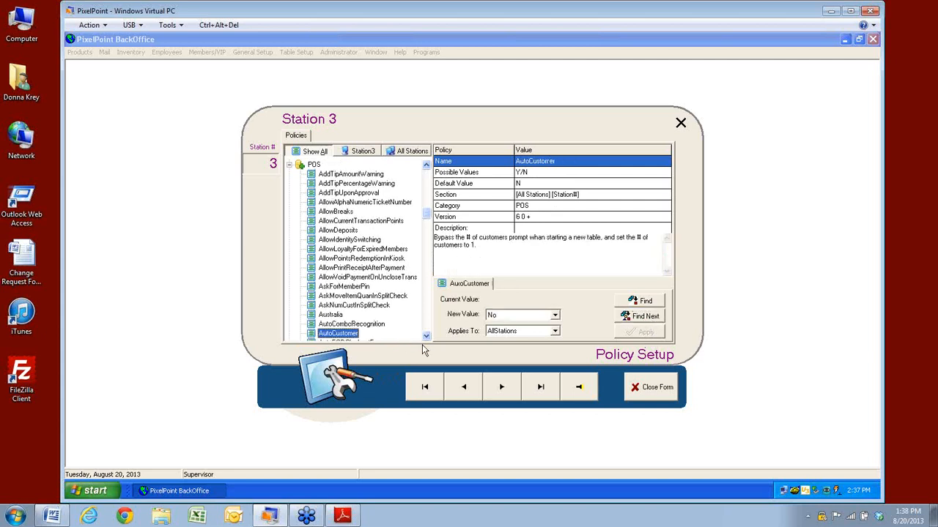
click(426, 336)
click(642, 316)
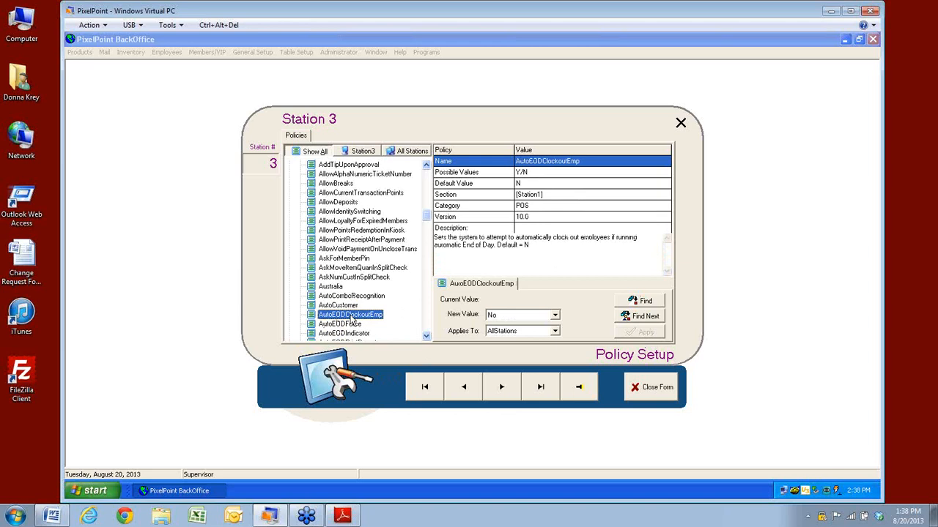
- Review the descriptions of the POS policies AutoEODForce, AutoEODIndicator and AutoEODPrintReports
scroll(354, 320, down, 2)
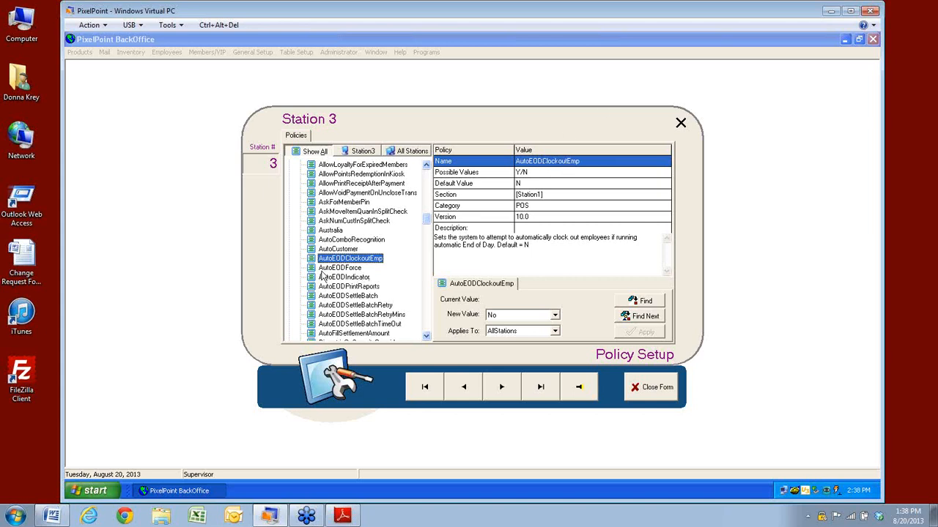
click(332, 269)
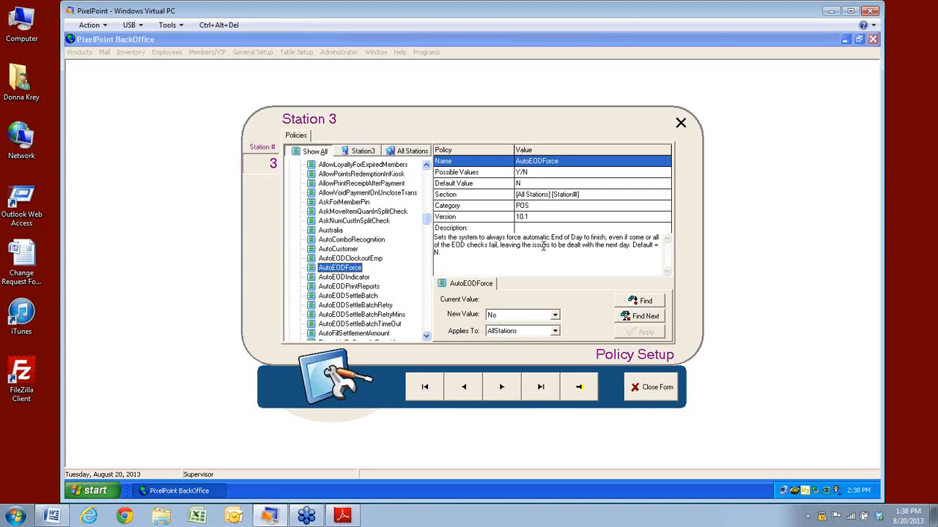
click(355, 279)
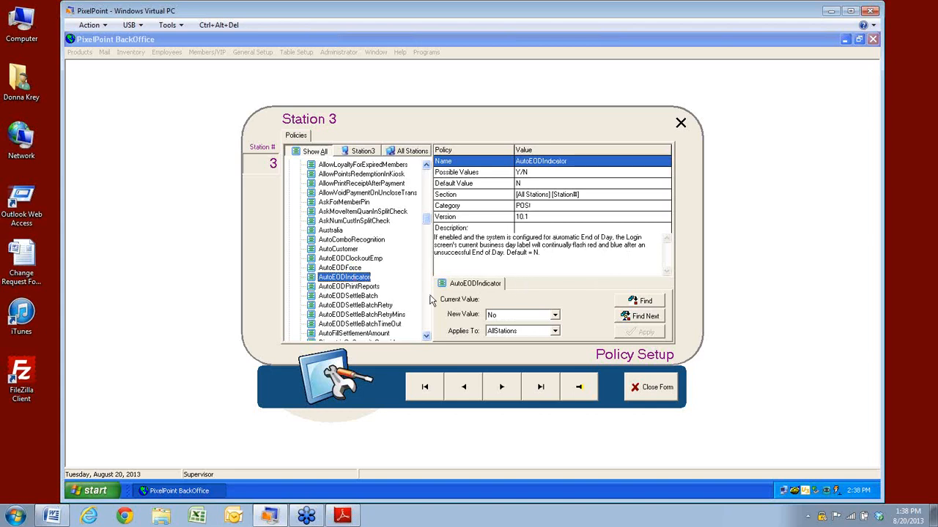
click(373, 287)
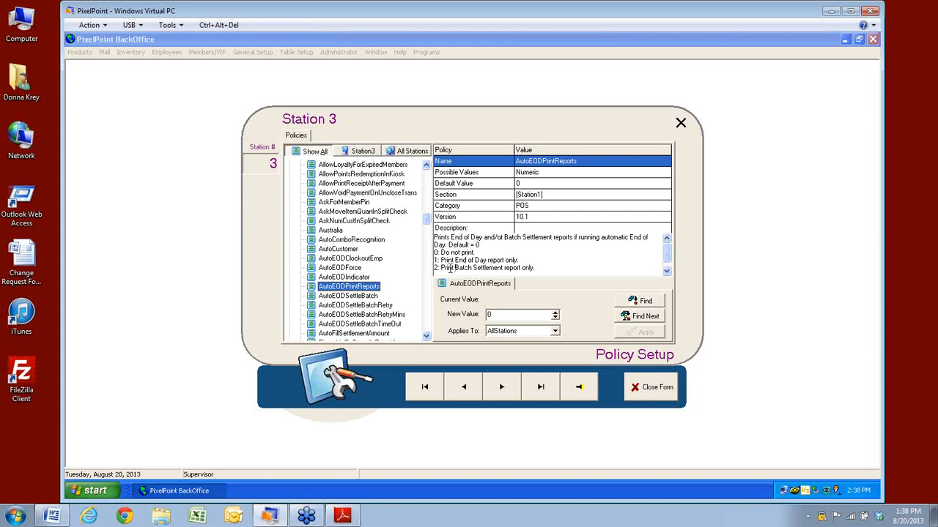
- Read the full description of the AutoEODPrintReports policy options, then close the Policy Setup form
click(667, 271)
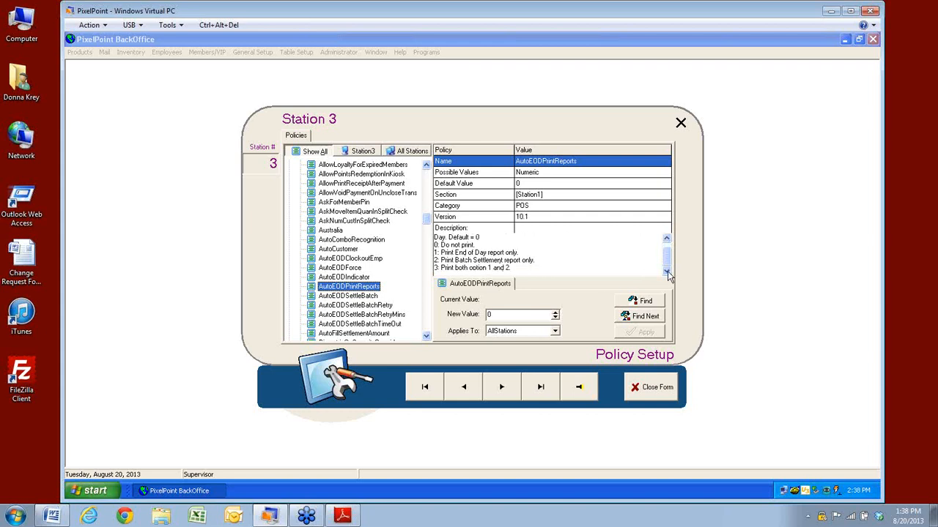
drag(668, 258, 667, 247)
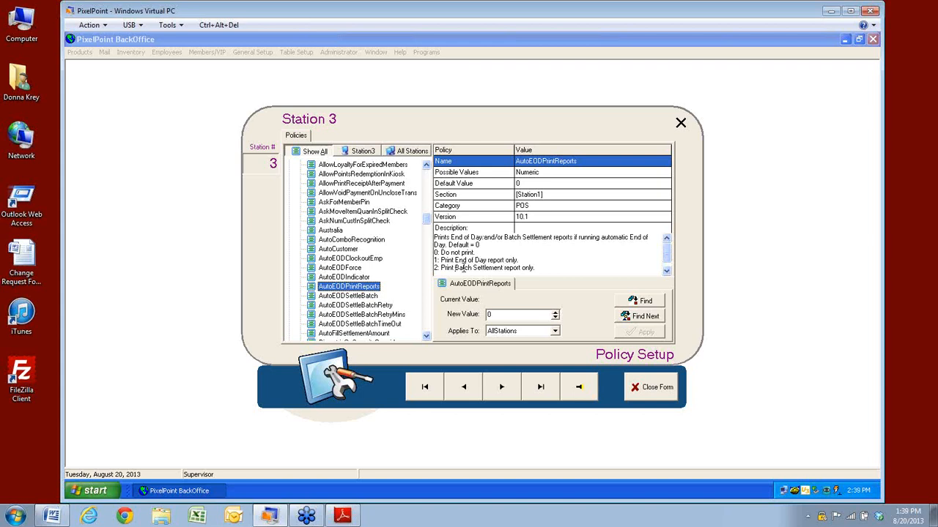
click(667, 272)
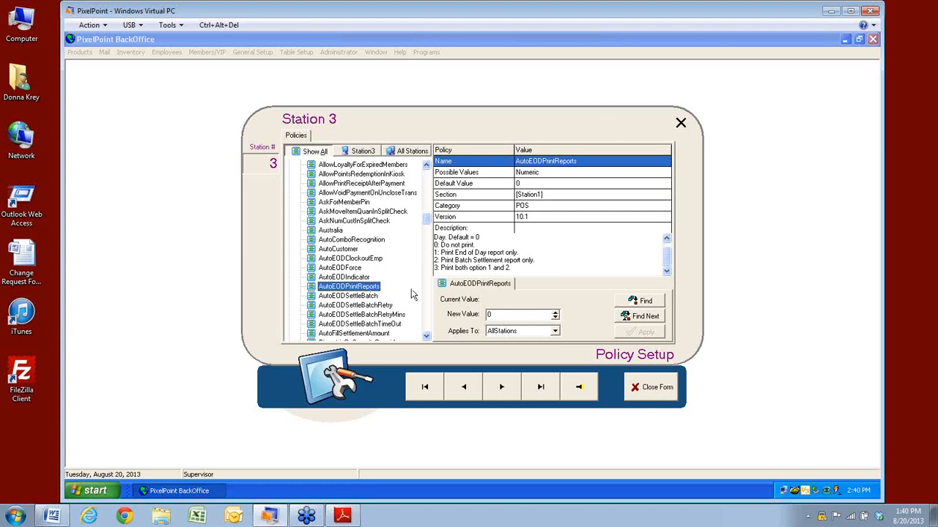
mouse_move(560, 320)
click(659, 399)
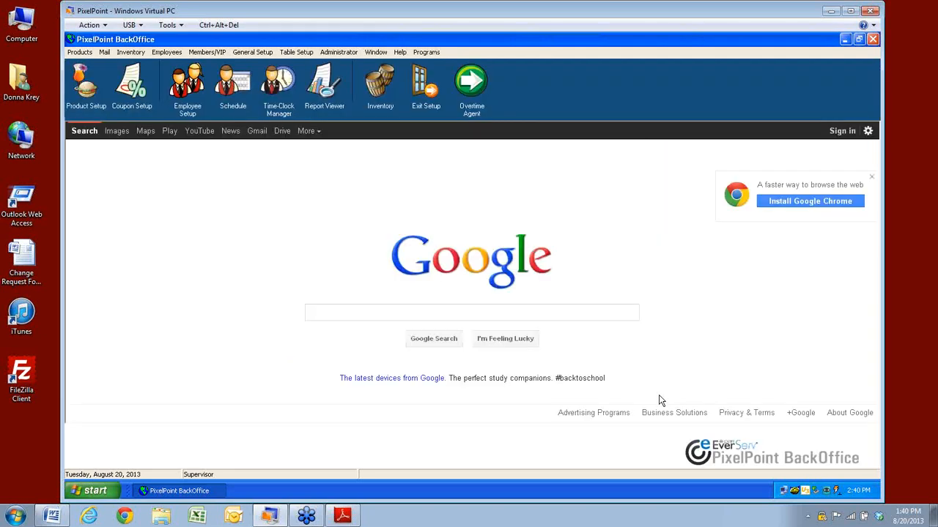
- Open the Table Section Setup form
click(344, 54)
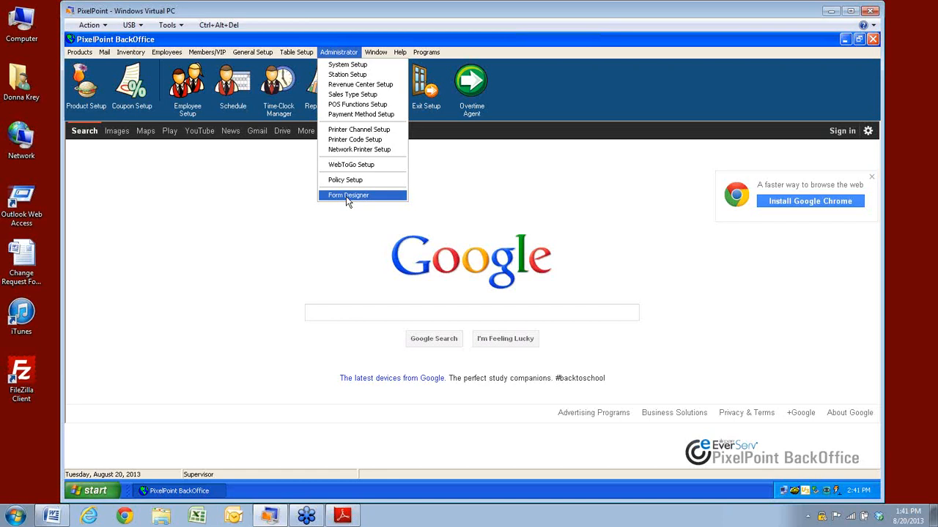
mouse_move(296, 57)
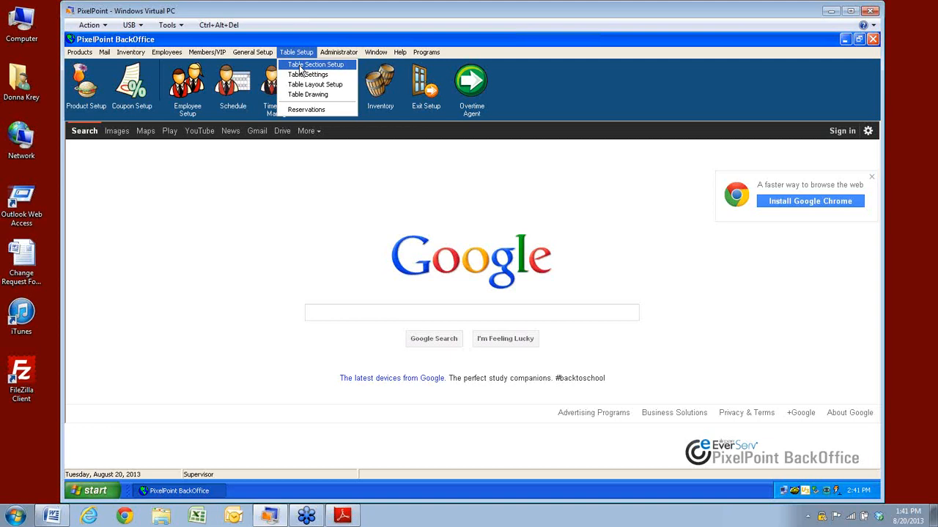
click(299, 66)
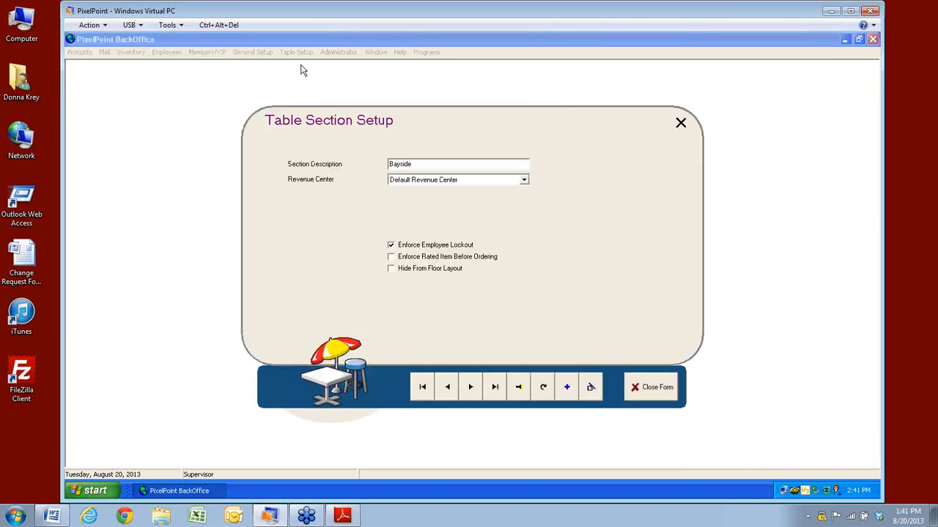
- Review the list of existing table sections and the revenue center choices available for the Bayside section
click(523, 398)
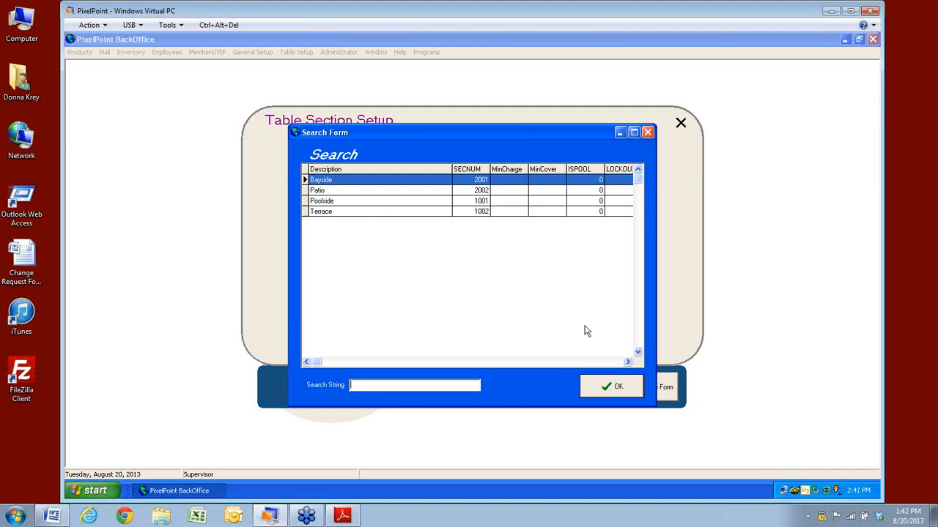
click(627, 362)
click(627, 362)
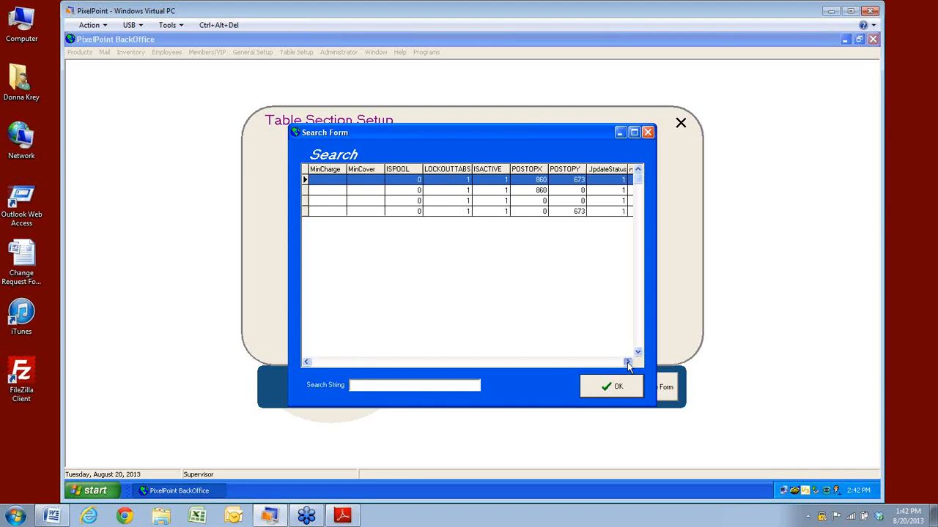
click(627, 362)
click(617, 388)
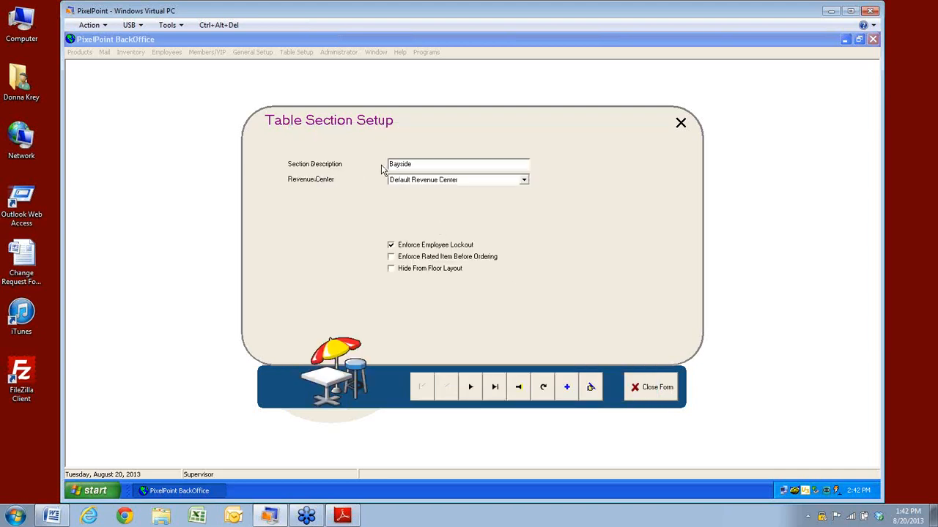
click(525, 182)
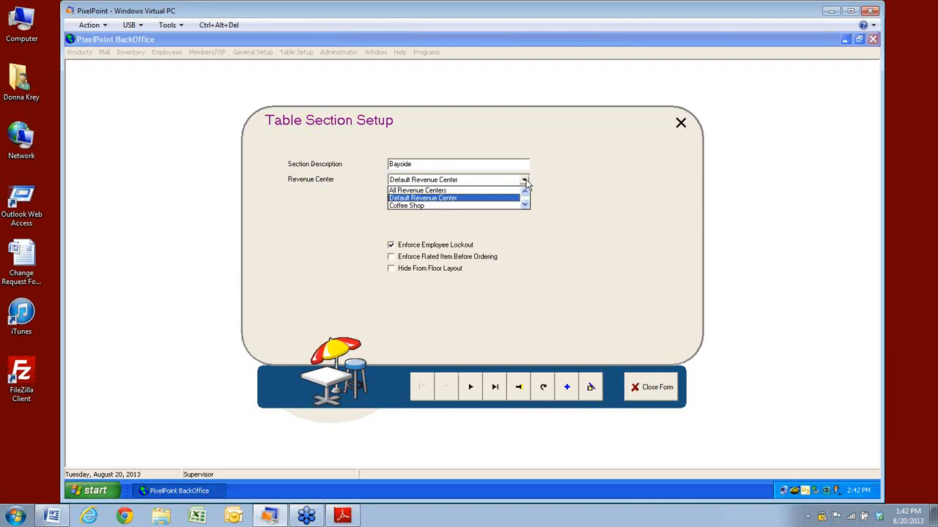
click(525, 183)
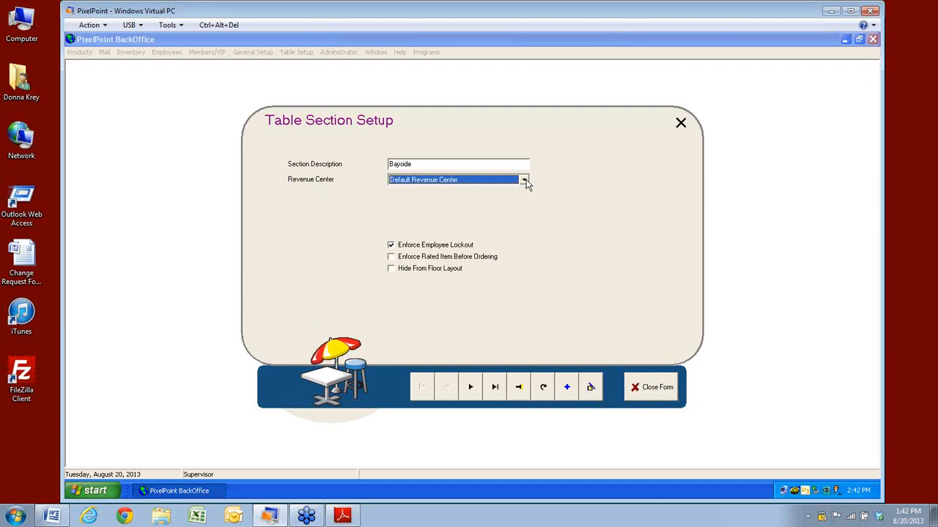
- Add and save a table section named "Coffee Shop Floor" assigned to the Coffee Shop revenue center
click(566, 390)
text(Coffee)
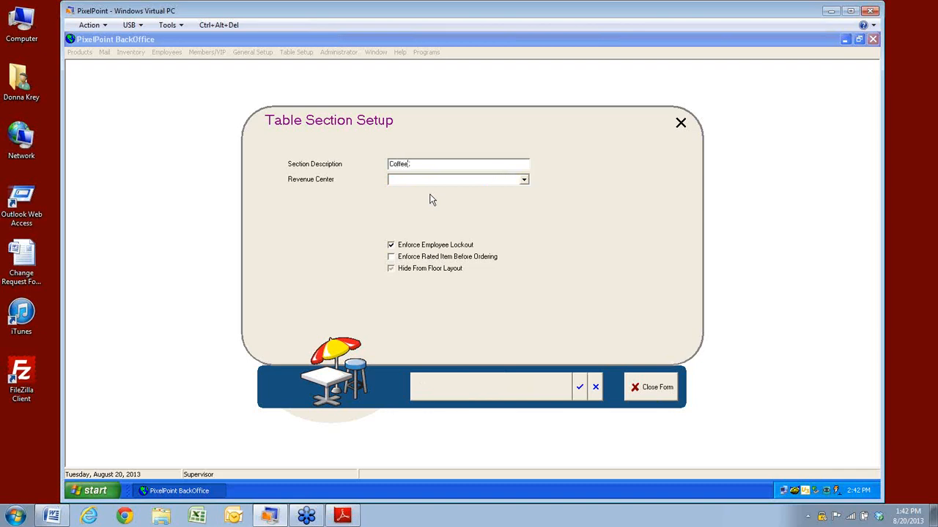
text( Shop Floor)
click(524, 179)
click(407, 206)
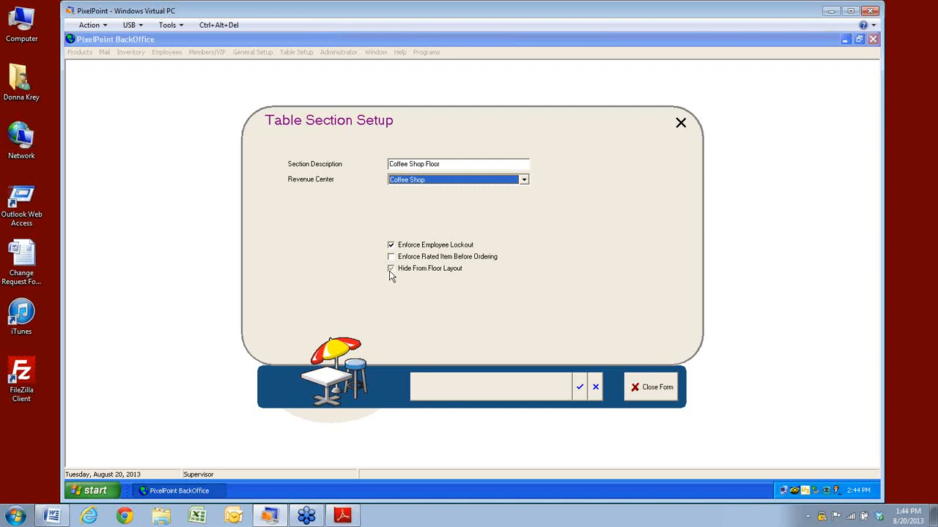
click(579, 390)
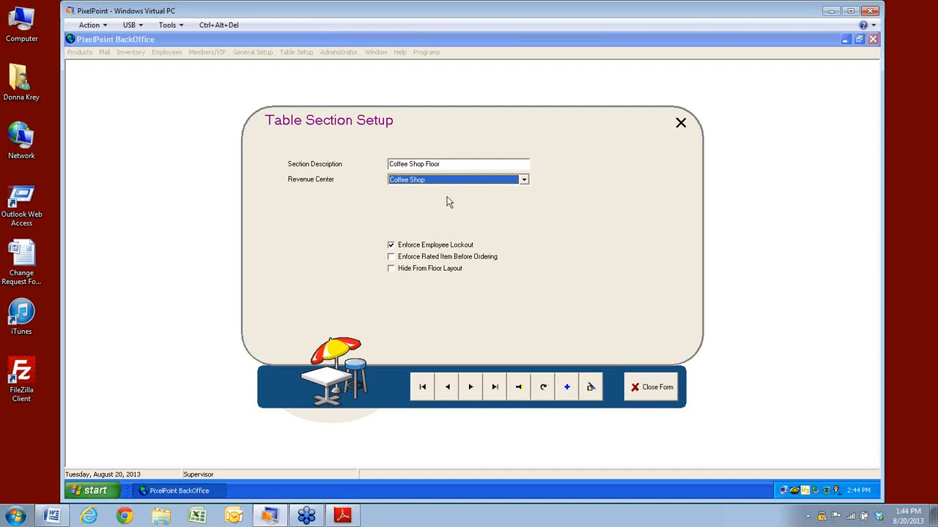
- Check the section list from the search form and close Table Section Setup
click(519, 393)
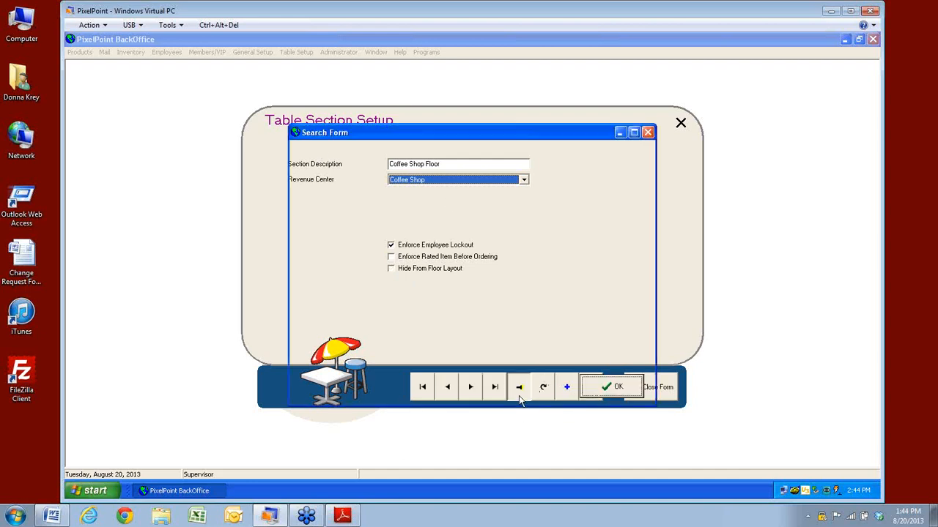
click(630, 390)
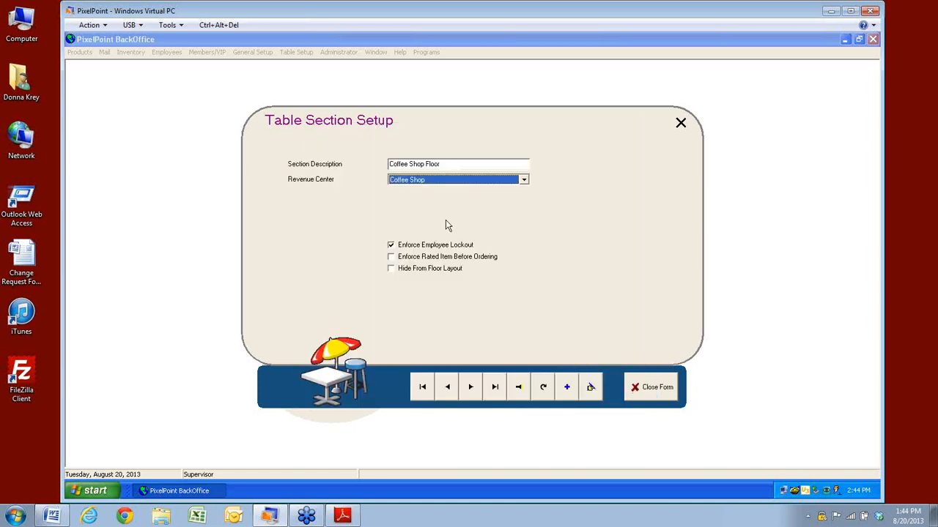
click(642, 395)
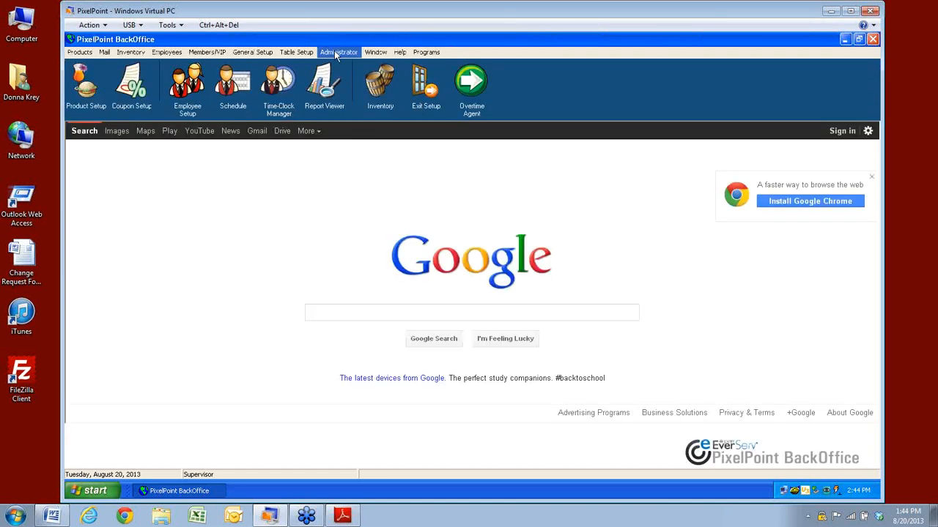
- Open Table Settings and look through the table list from the first table to the last
click(300, 52)
click(305, 76)
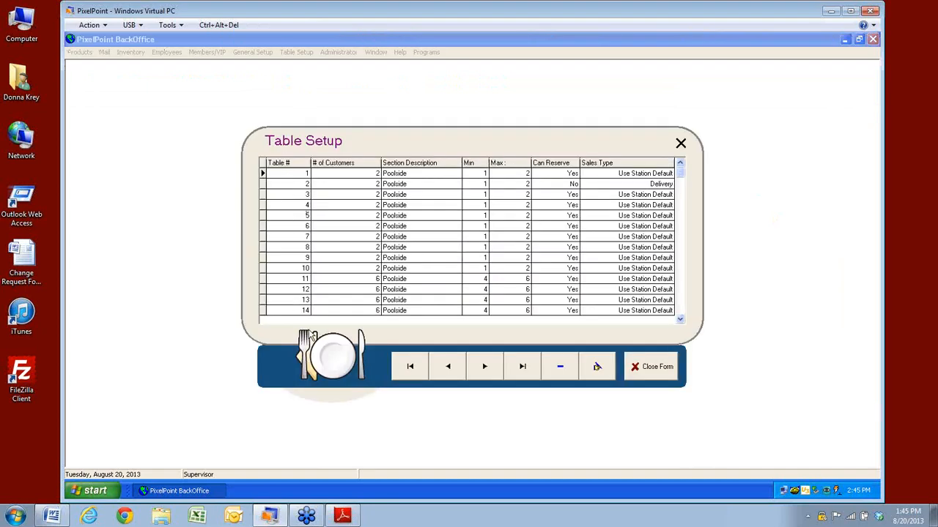
click(680, 294)
click(680, 294)
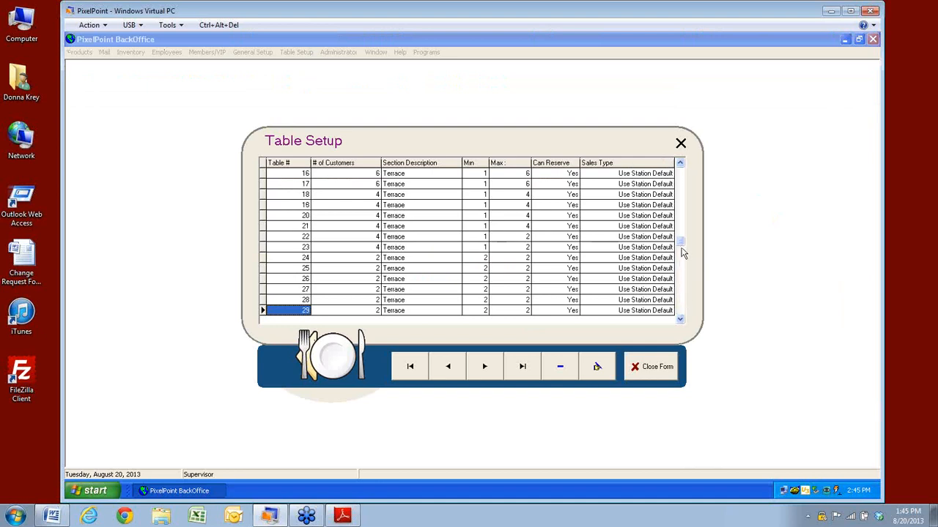
drag(681, 242, 682, 318)
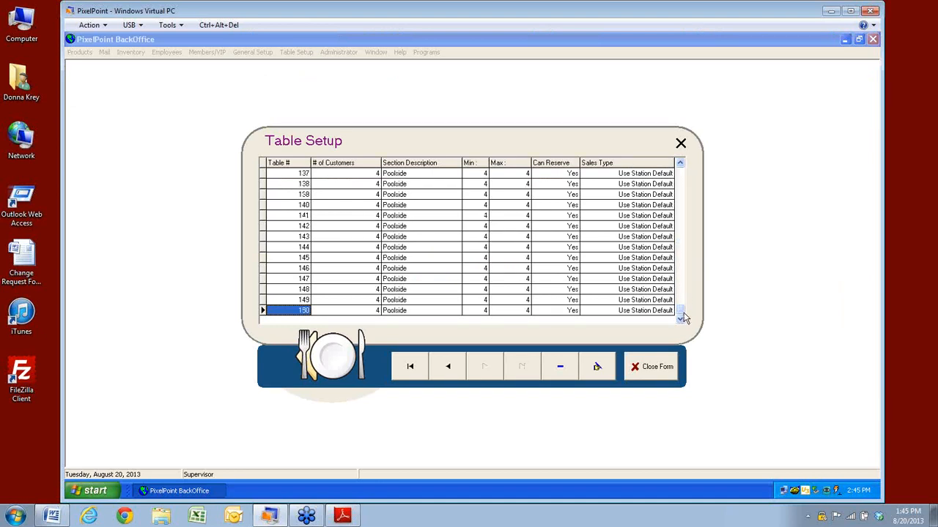
drag(680, 312, 689, 181)
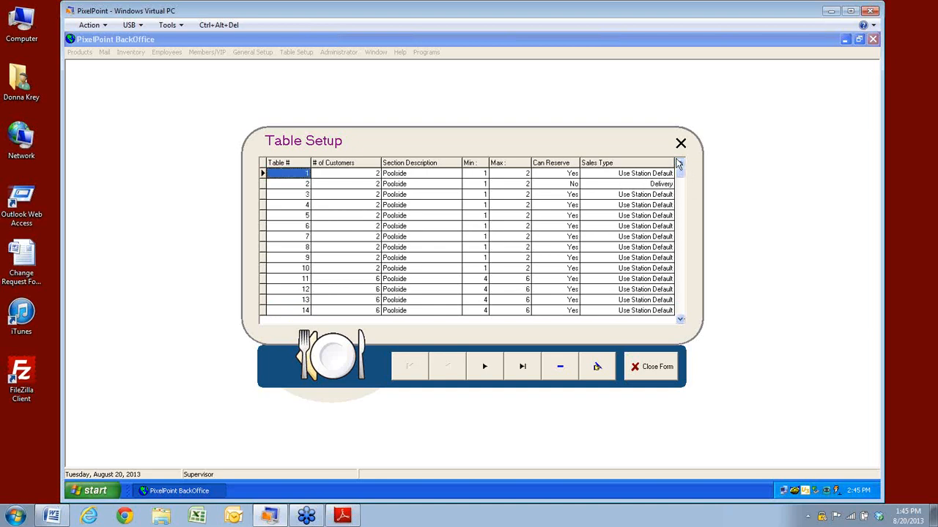
scroll(354, 253, down, 6)
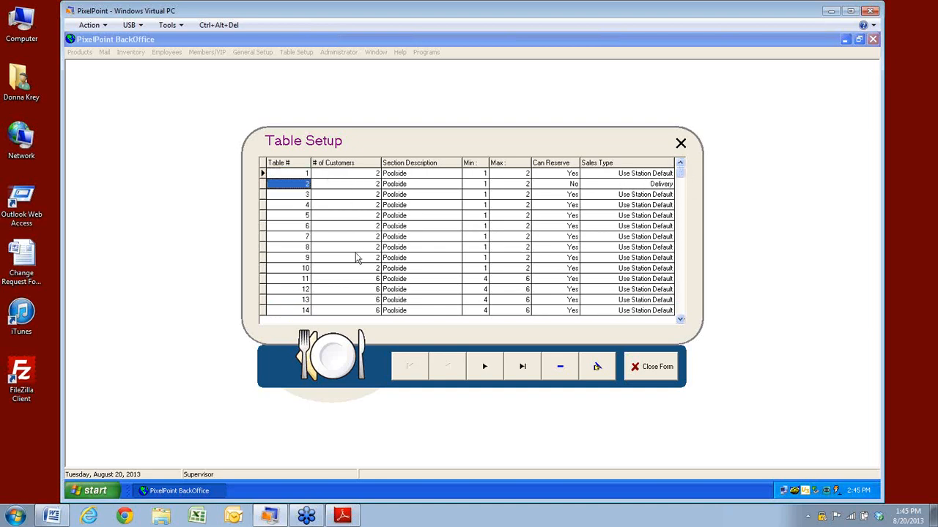
- Examine the number of customers set for the Poolside tables
click(356, 269)
scroll(358, 285, down, 8)
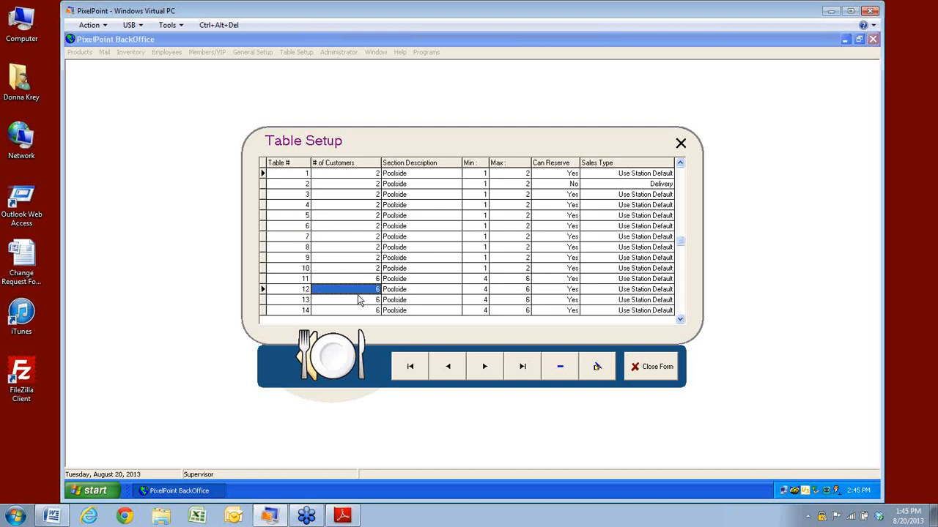
key(Down)
key(Down)
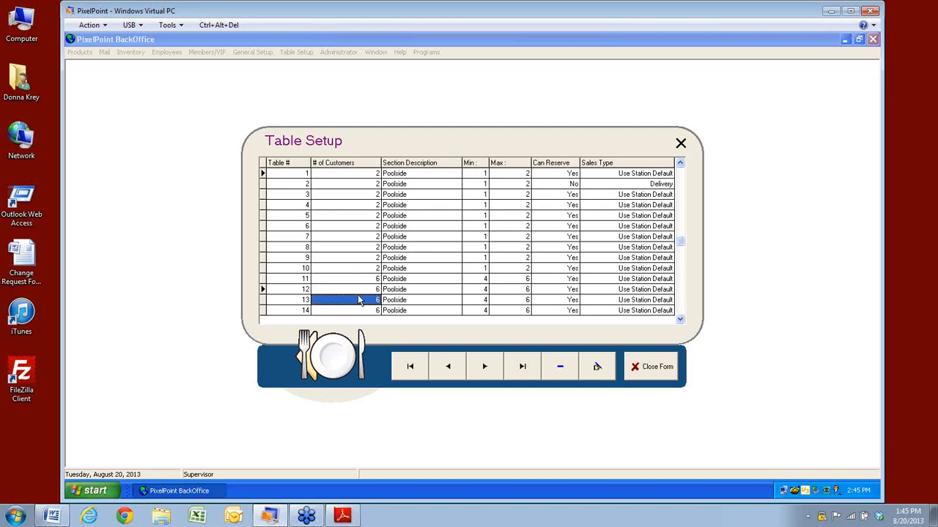
key(Up)
key(Up)
key(Up)
key(Up)
key(Up)
key(Up)
key(Up)
key(Up)
key(Up)
key(Up)
key(Up)
key(Up)
key(Up)
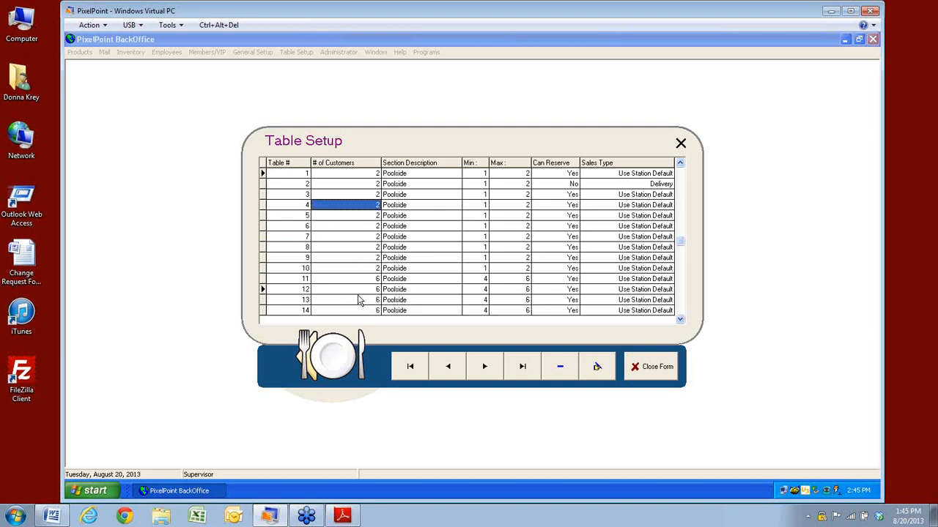
- Examine the section descriptions assigned to tables 4 through 14
click(415, 300)
click(415, 205)
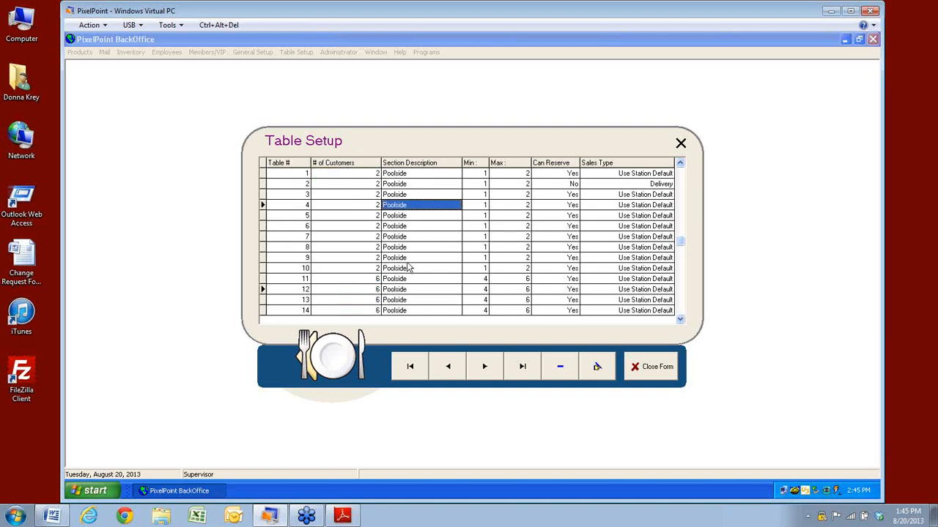
click(408, 258)
click(406, 278)
key(Down)
key(Down)
key(Down)
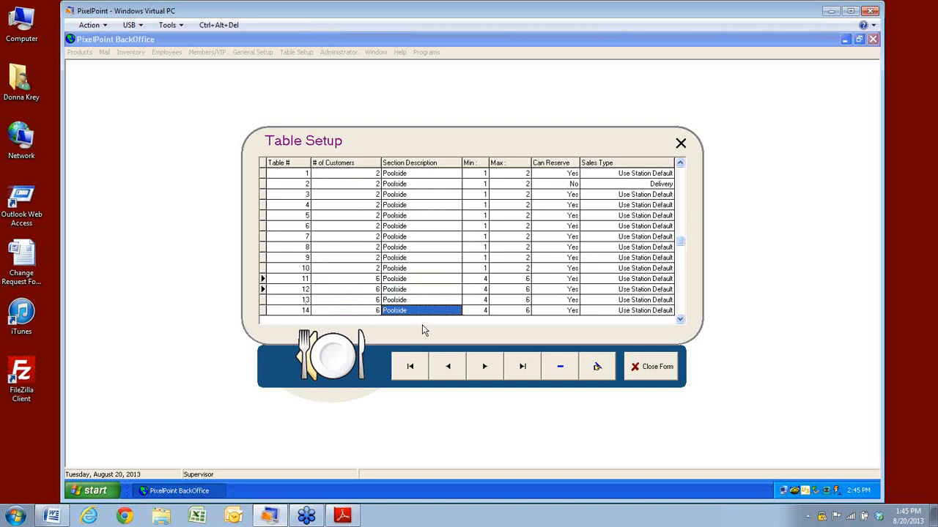
- Compare the number of customers with the maximum party size for table 12
click(679, 305)
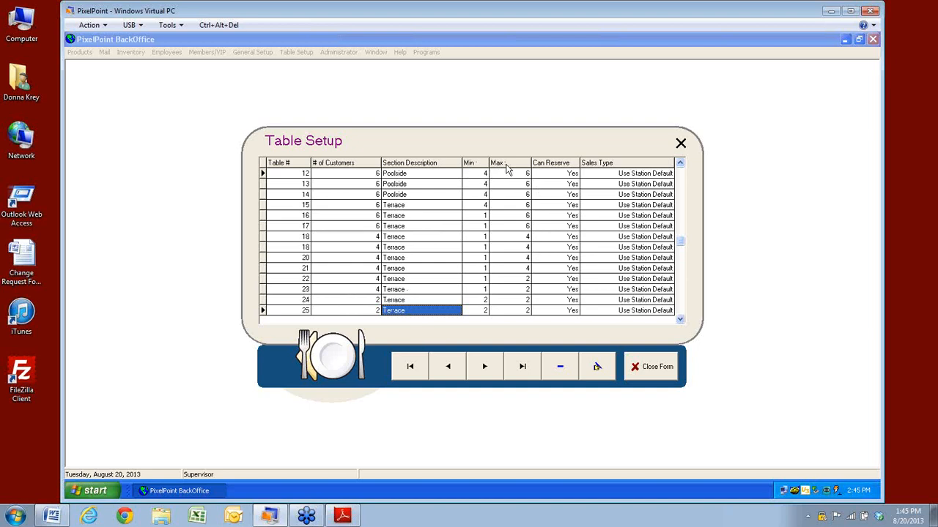
click(375, 174)
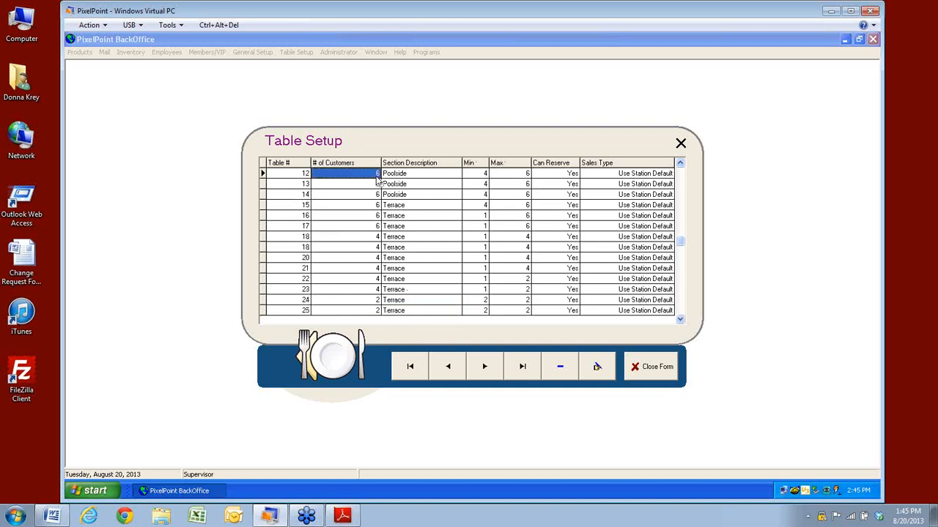
click(517, 175)
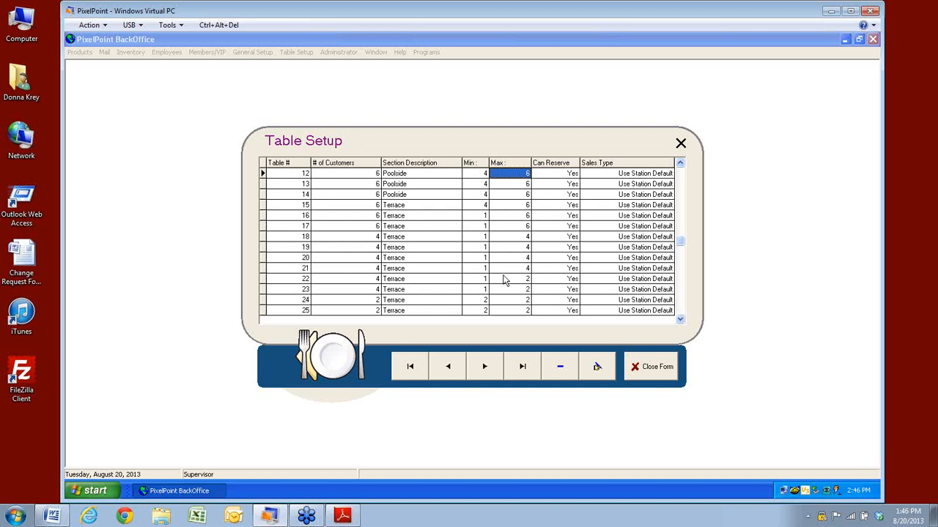
- Examine the Can Reserve settings of tables 11 through 14
click(682, 181)
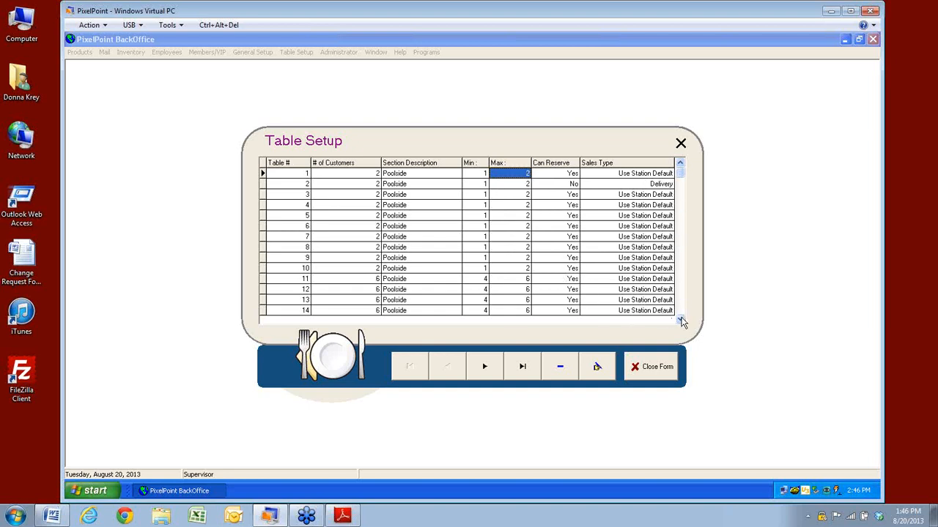
click(564, 271)
click(562, 279)
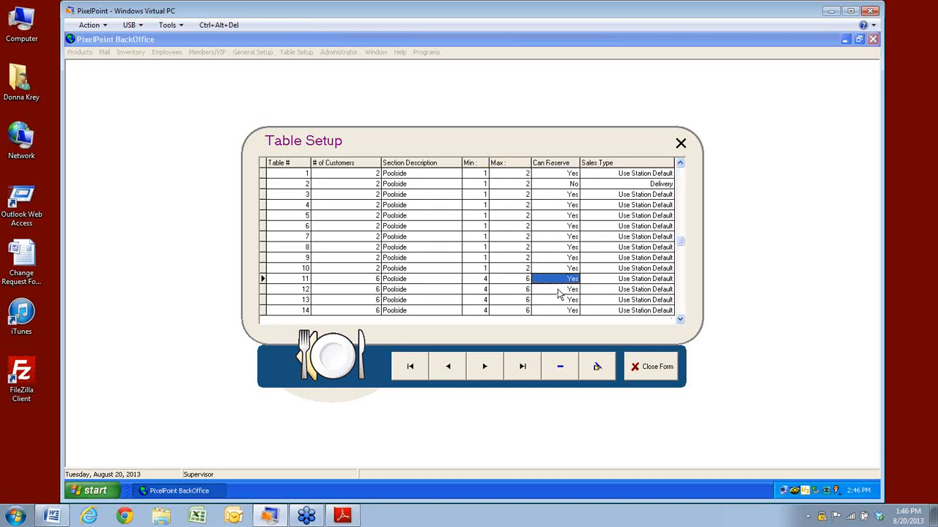
click(560, 289)
click(557, 299)
click(557, 311)
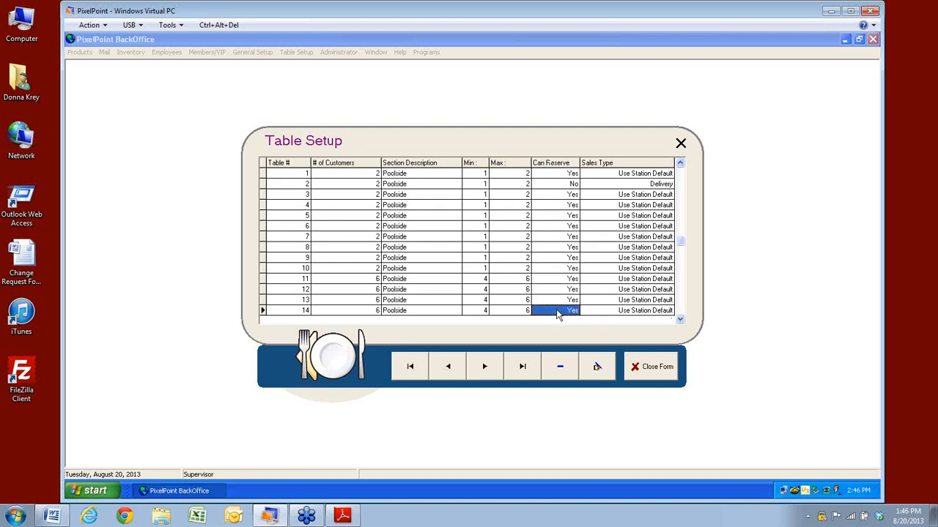
click(556, 301)
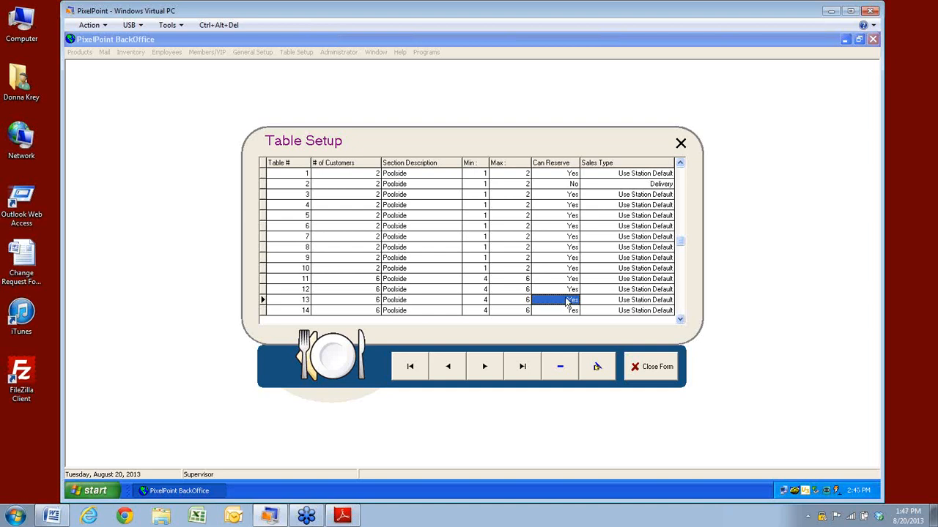
- Examine the Sales Type settings of the Poolside tables, including the Can Reserve and Sales Type values of table 2
click(596, 176)
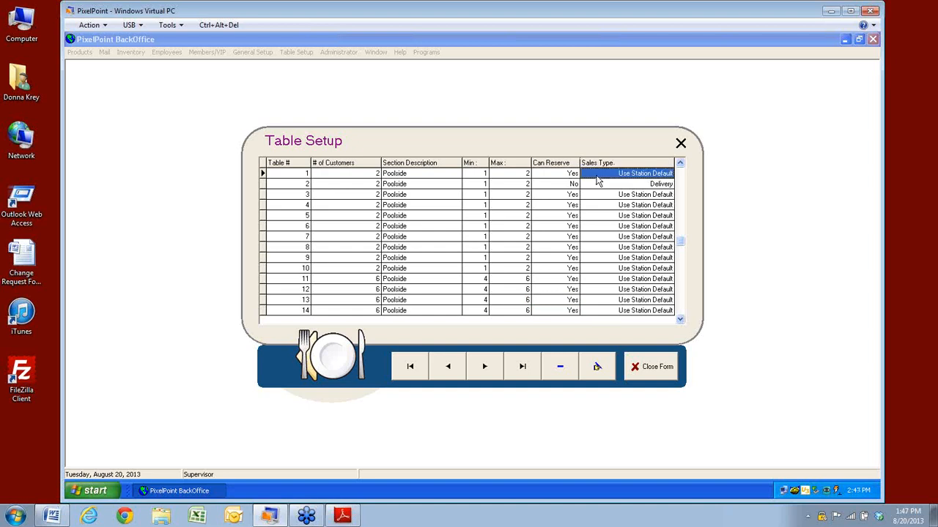
click(601, 196)
click(646, 218)
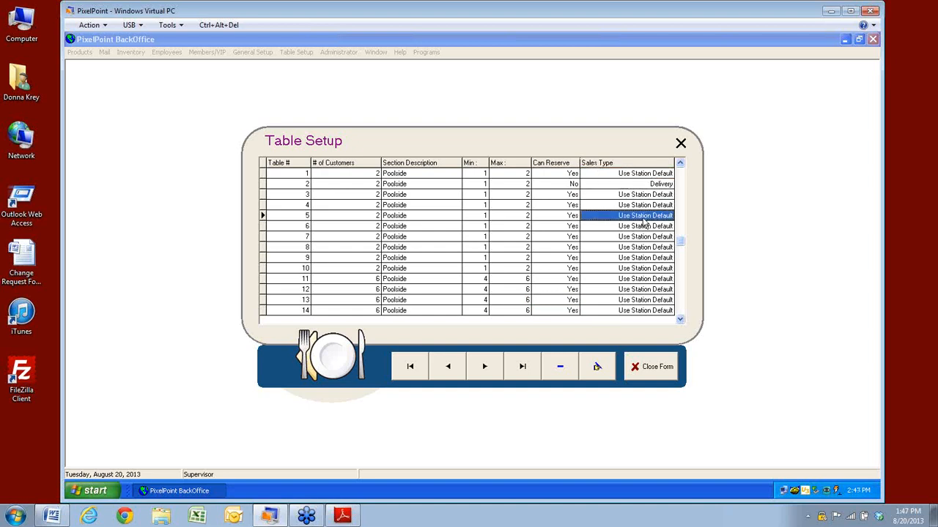
click(646, 226)
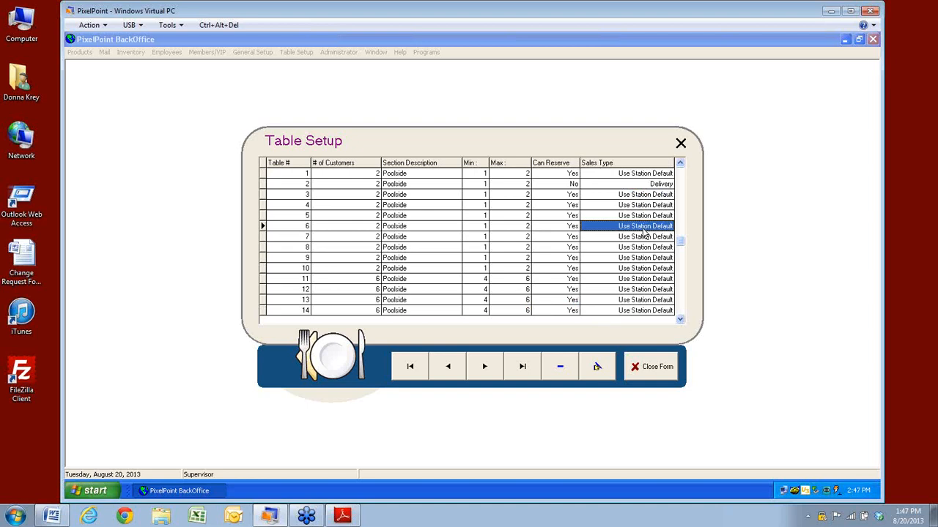
click(567, 186)
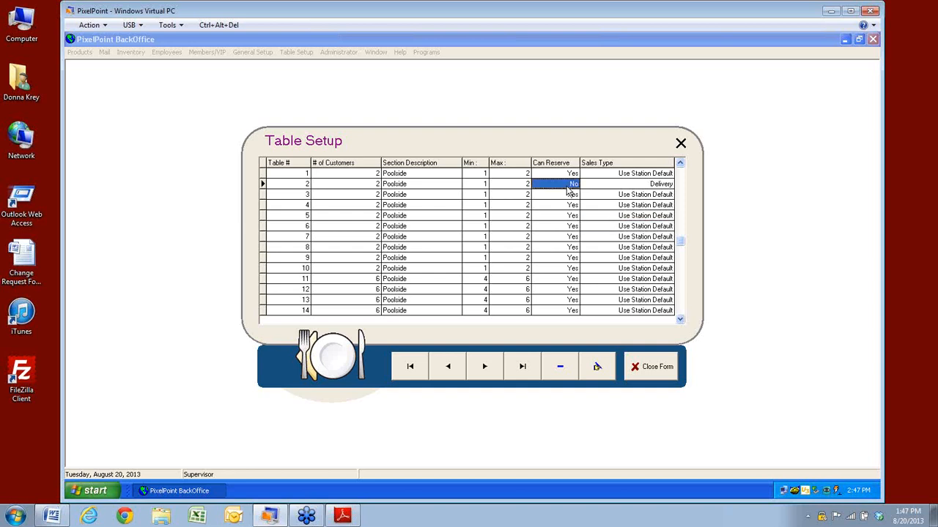
click(663, 189)
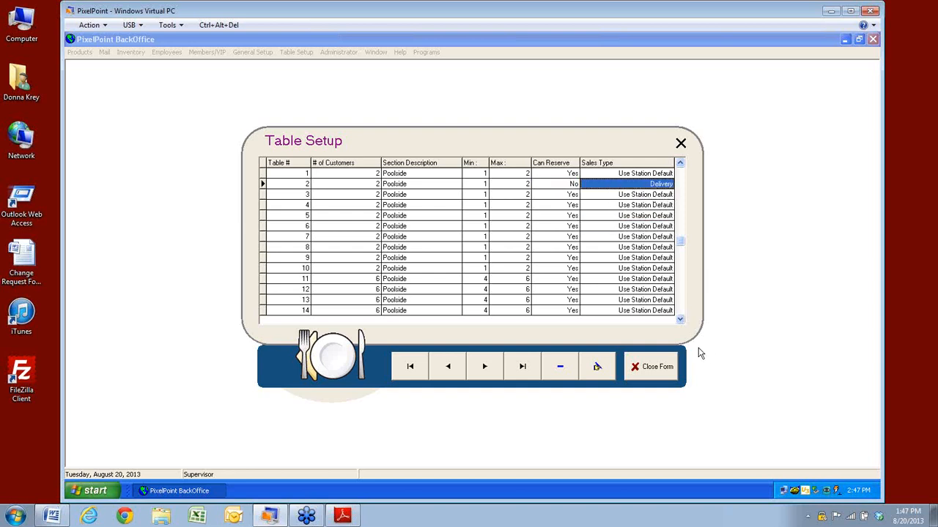
- Look through the rest of the table list, from table 15 to the last table, 150
click(681, 319)
click(681, 319)
click(681, 319)
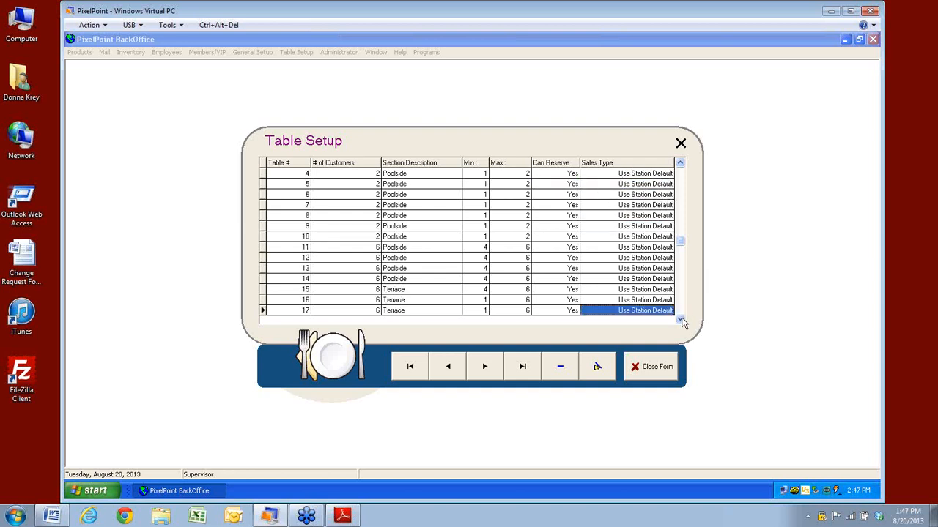
click(681, 318)
click(681, 319)
click(681, 319)
click(681, 318)
click(682, 306)
click(682, 306)
click(682, 310)
click(681, 309)
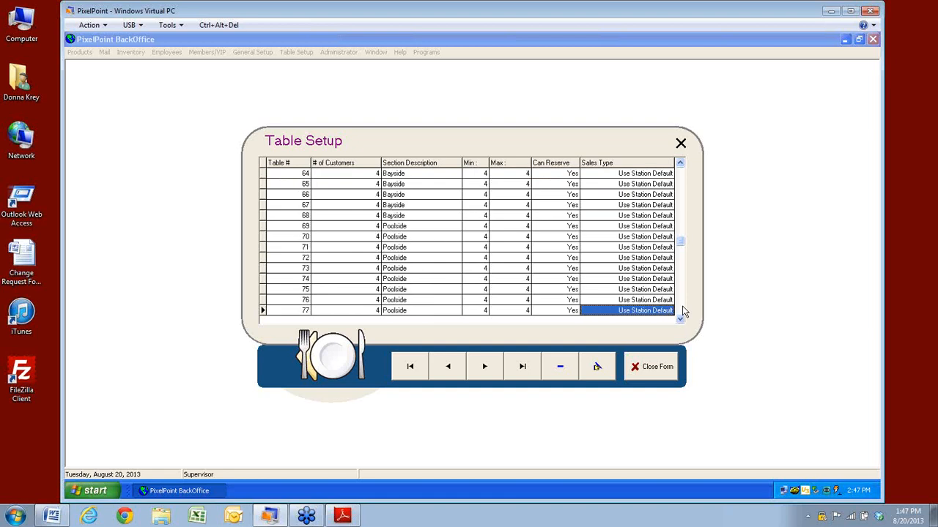
click(682, 310)
click(649, 300)
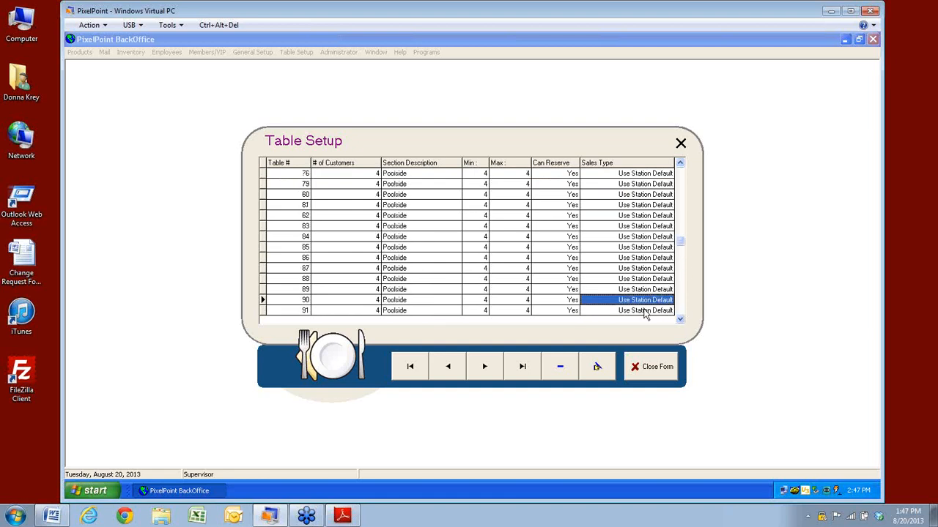
click(680, 320)
click(680, 321)
click(681, 321)
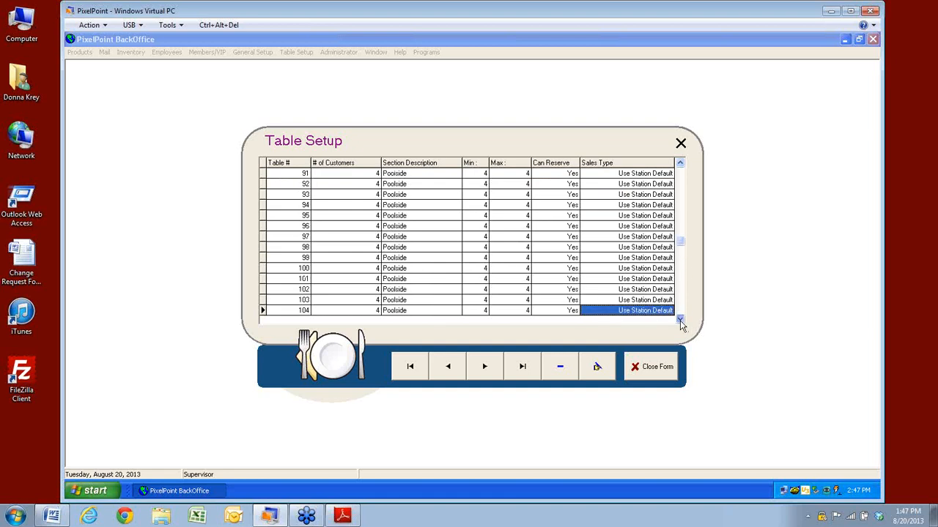
click(680, 320)
click(681, 301)
click(681, 301)
click(681, 301)
click(681, 301)
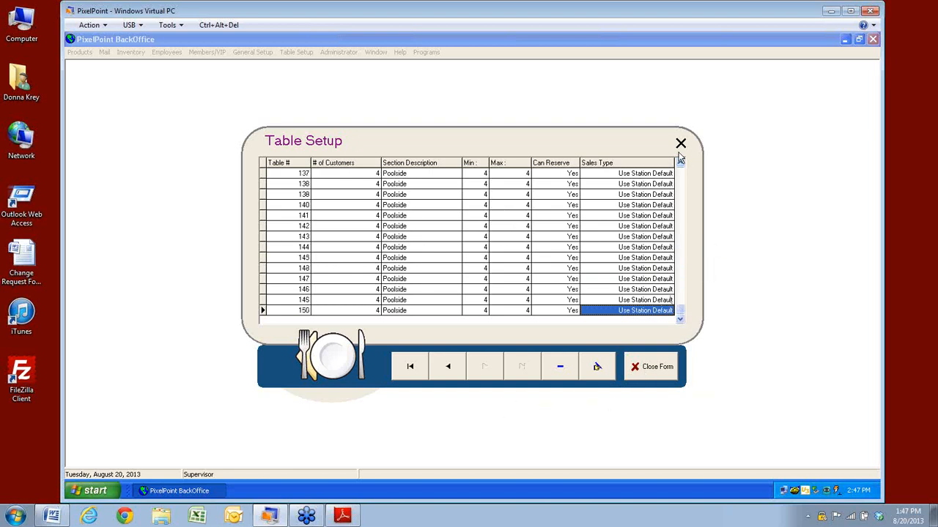
- Set the maximum party size of table 110 to 6, save the record, and close the table settings
click(681, 180)
click(682, 180)
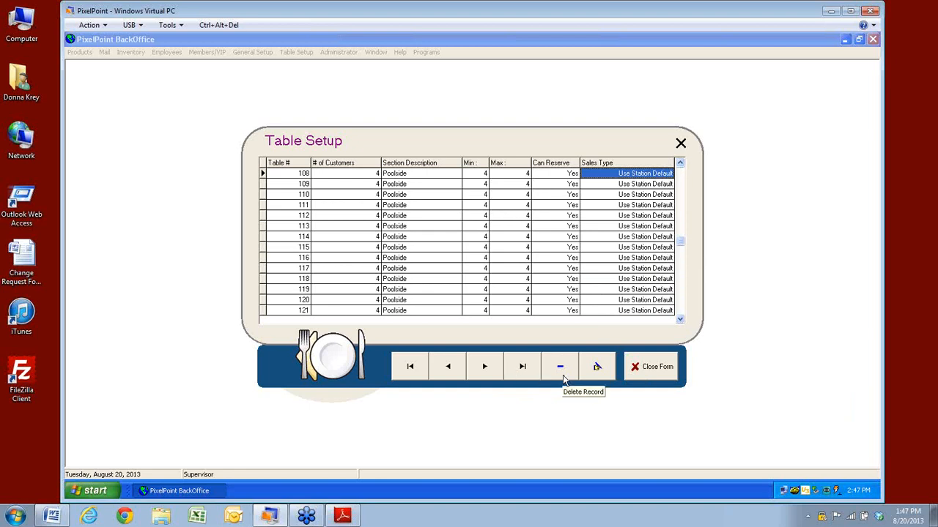
click(342, 208)
click(413, 208)
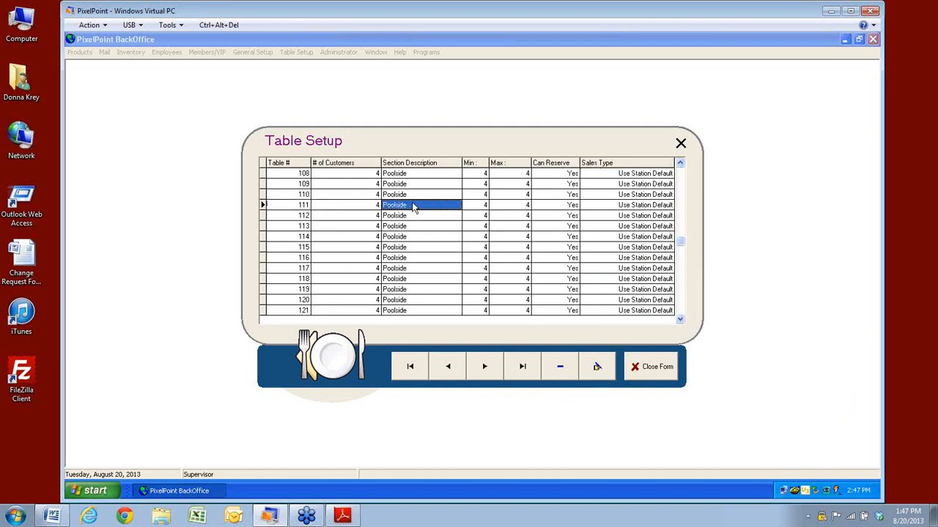
click(508, 206)
click(527, 196)
text(6)
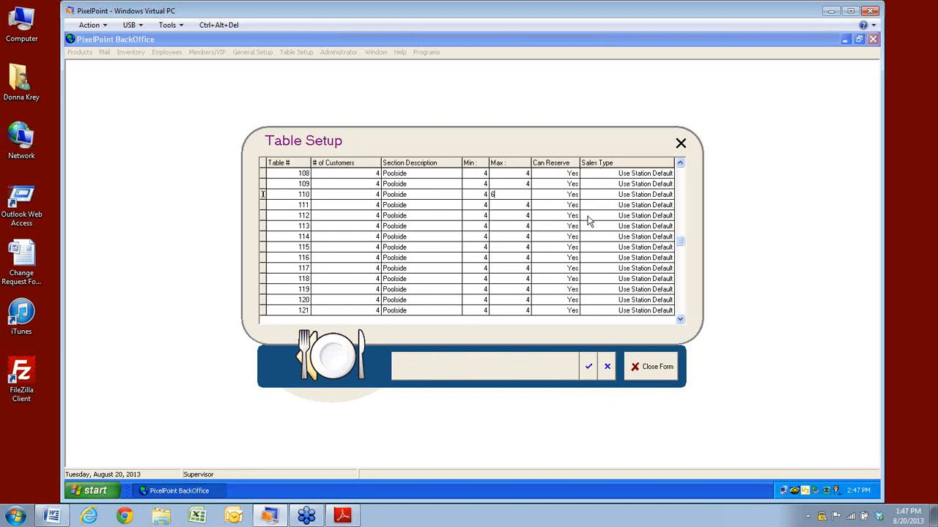
click(589, 368)
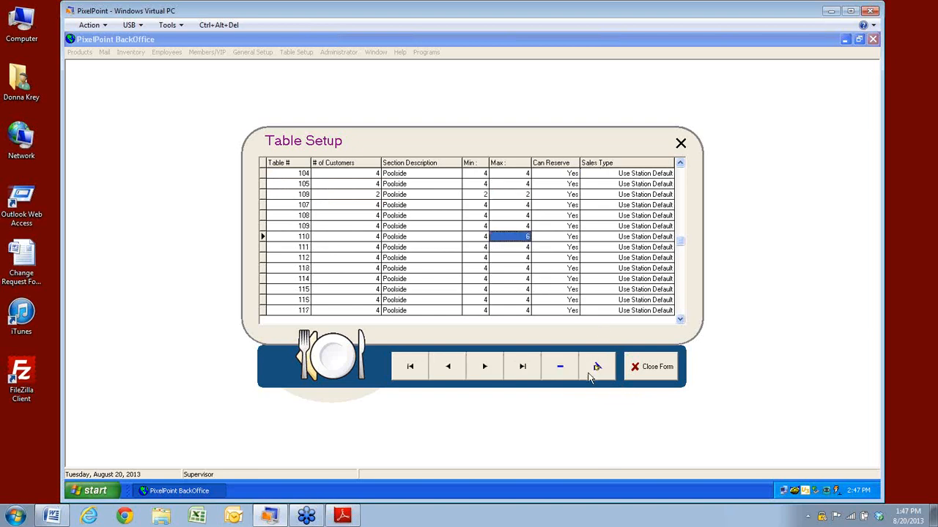
click(644, 370)
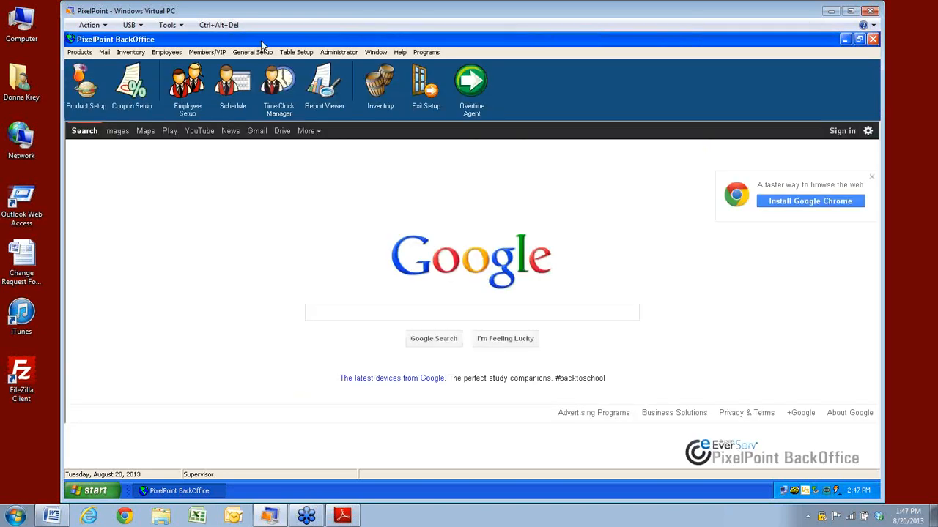
- Open Table Layout Setup and examine the floor plan's sections down to the end of the layout and back
click(302, 52)
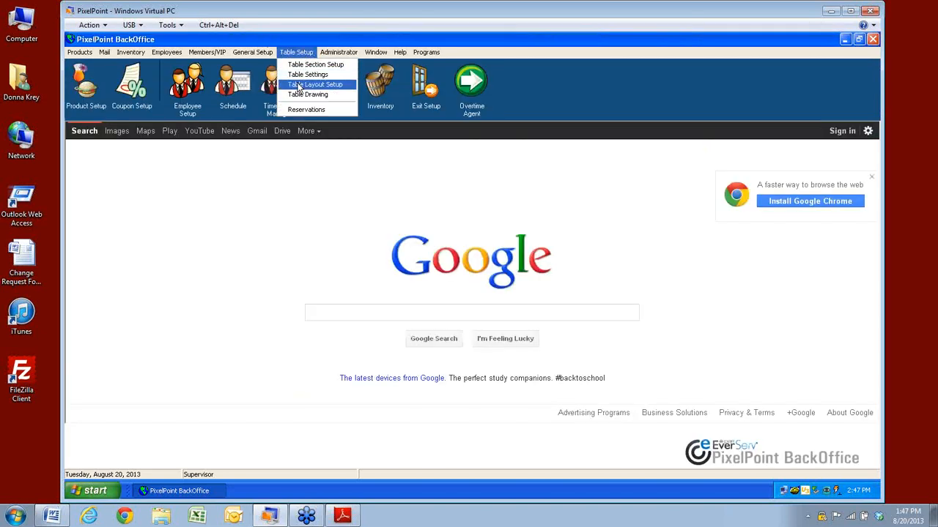
click(297, 85)
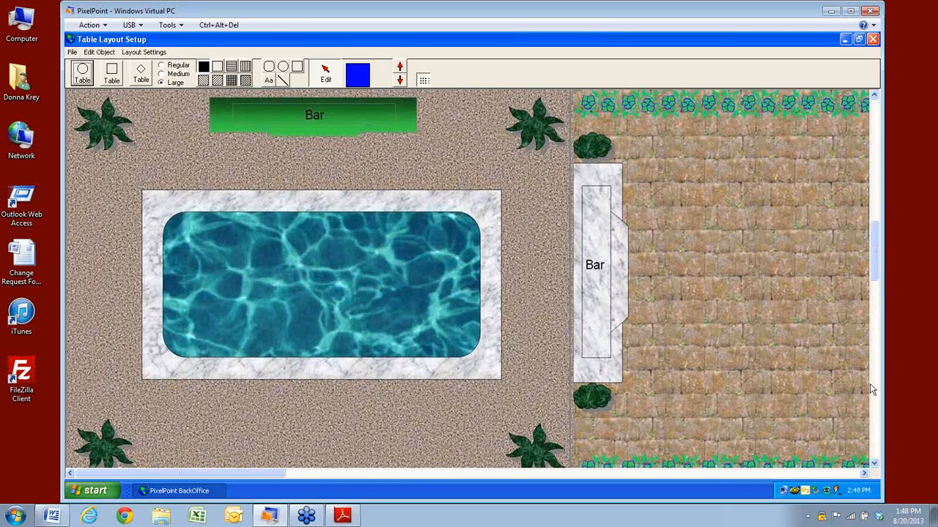
click(876, 430)
click(876, 445)
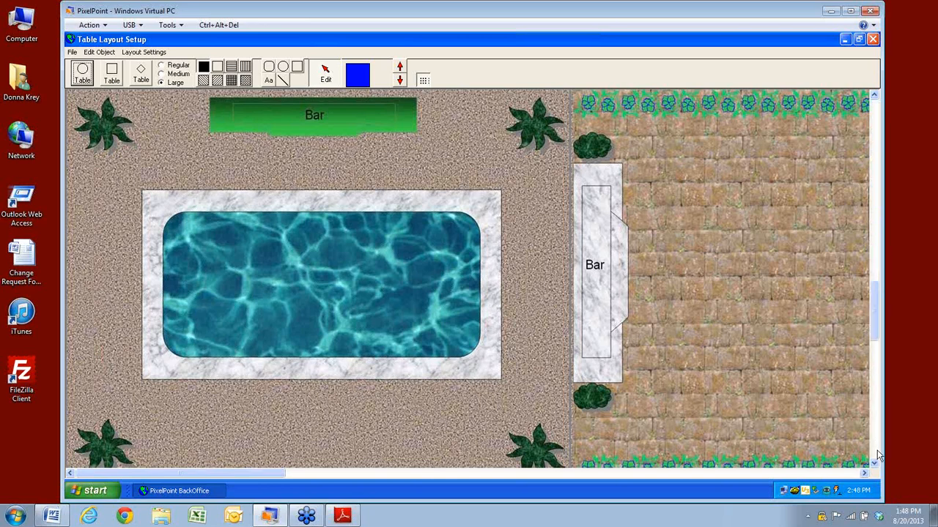
click(876, 451)
click(877, 455)
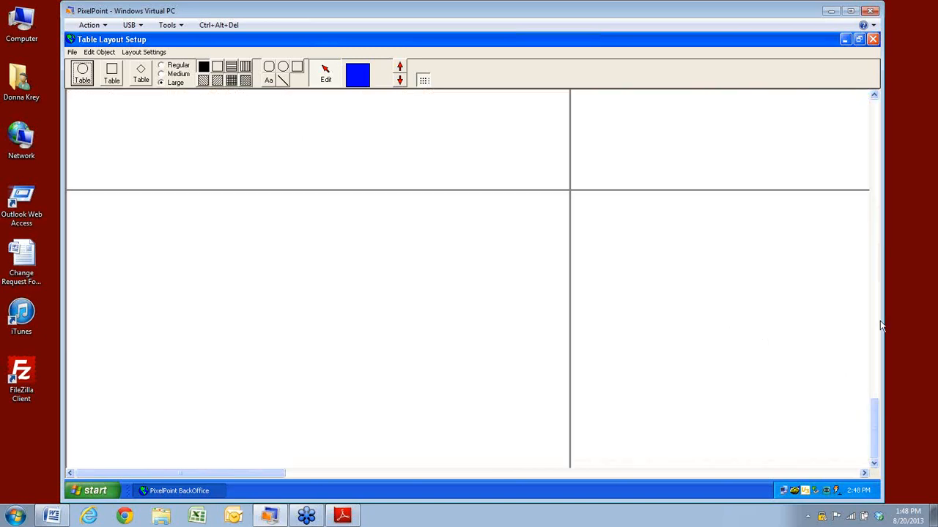
click(877, 153)
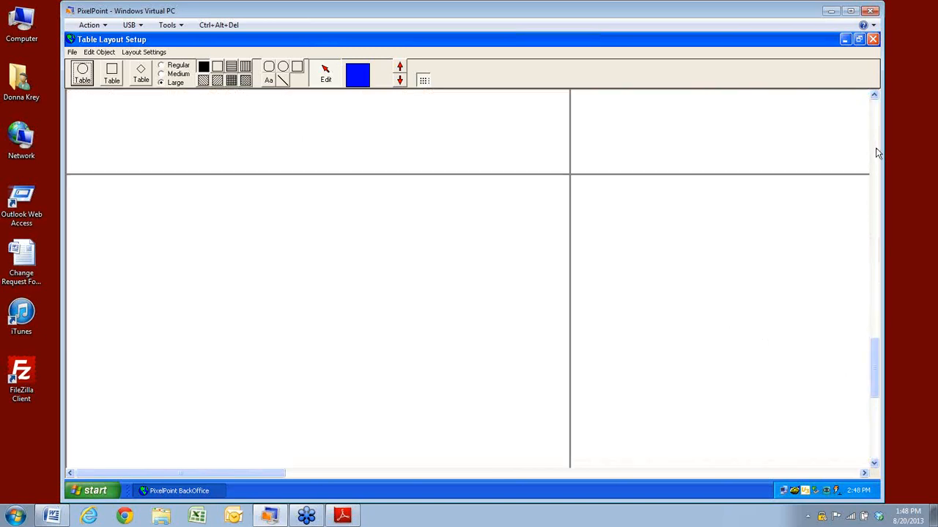
click(876, 152)
click(877, 152)
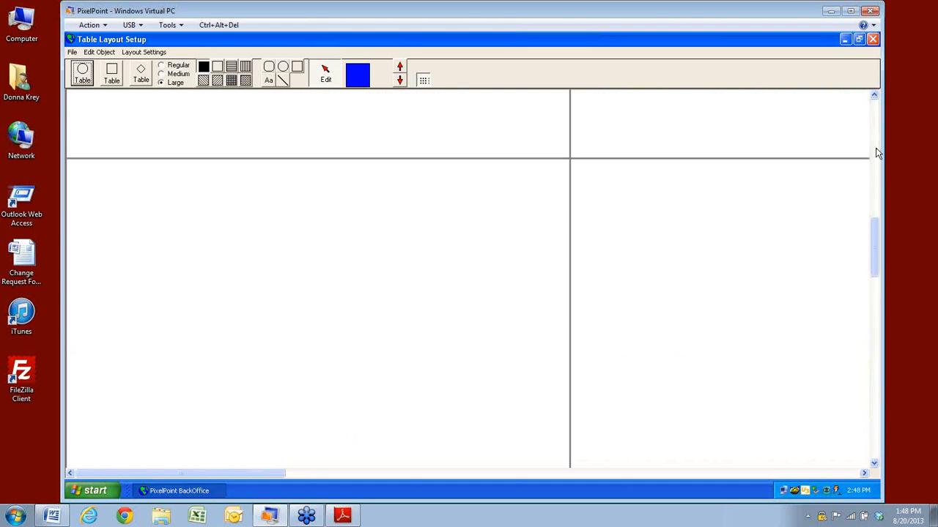
click(874, 95)
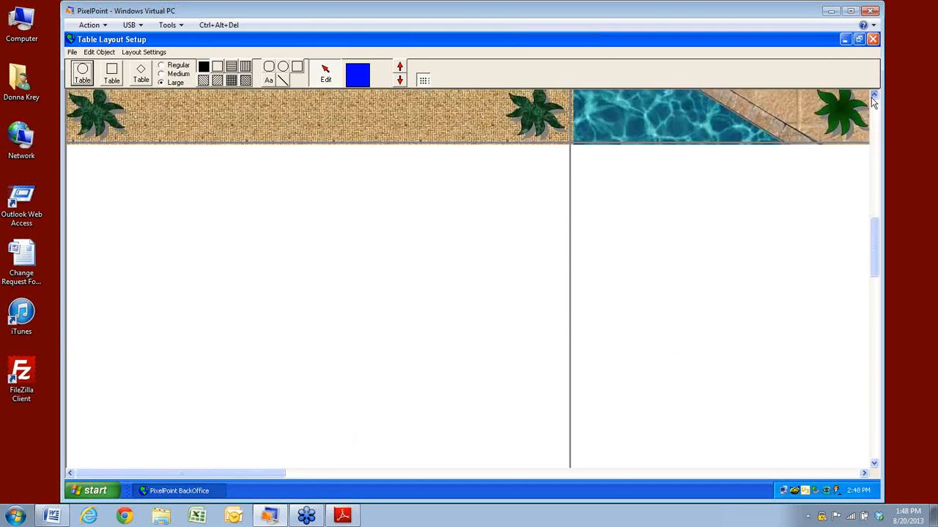
click(874, 95)
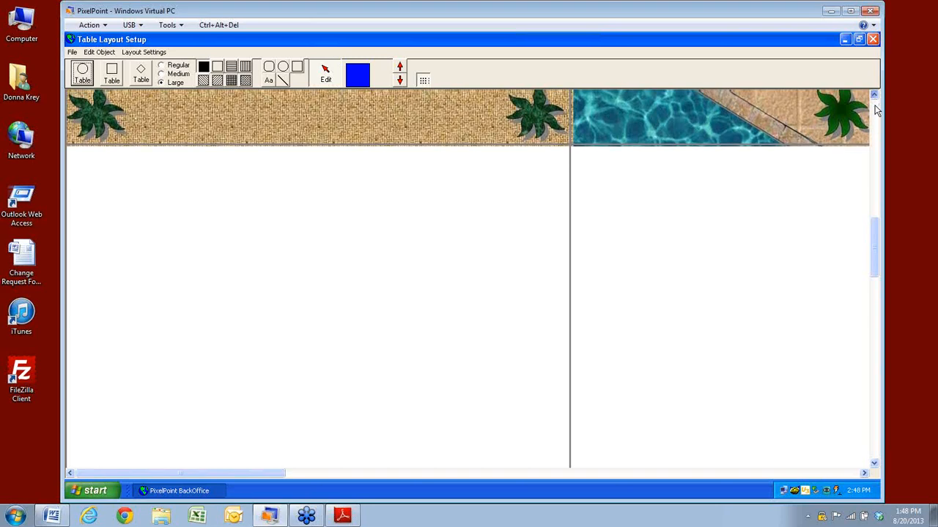
click(876, 109)
click(877, 111)
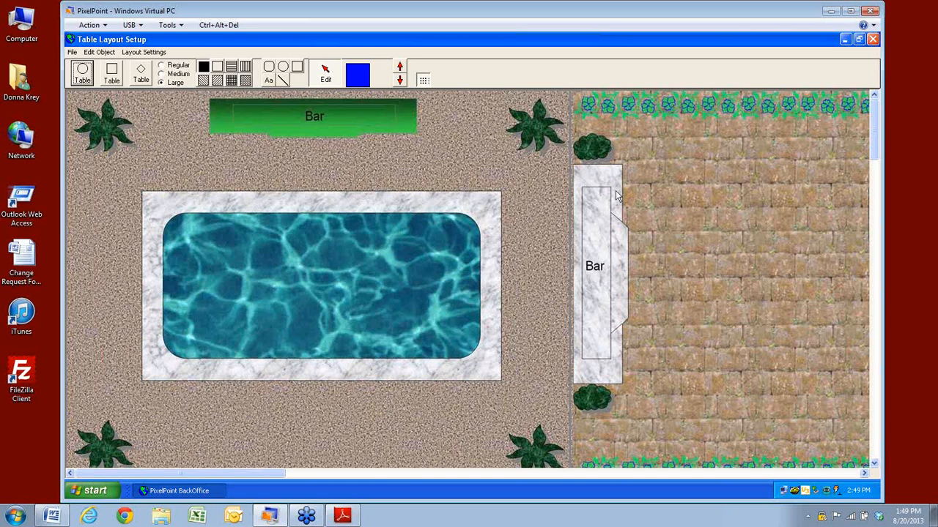
- Turn off the floor layout's background display and close the layout without saving the changes
click(141, 53)
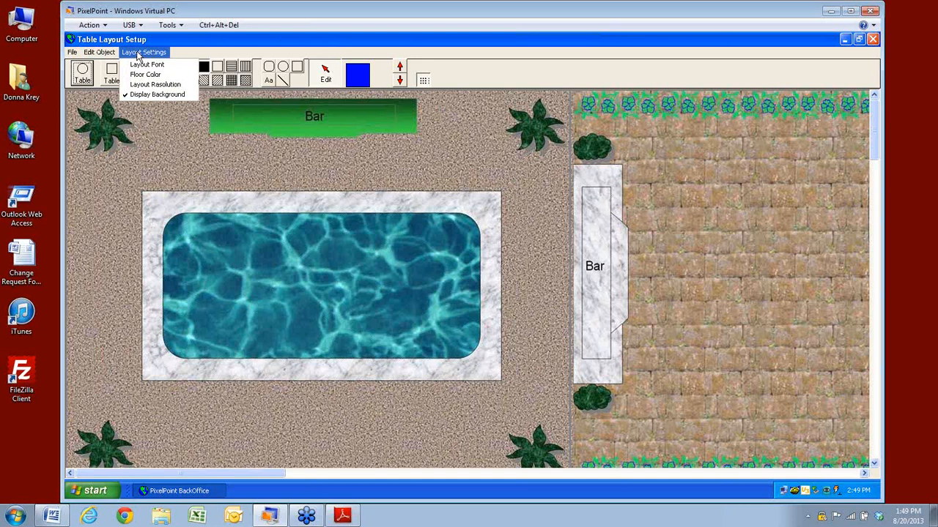
click(141, 95)
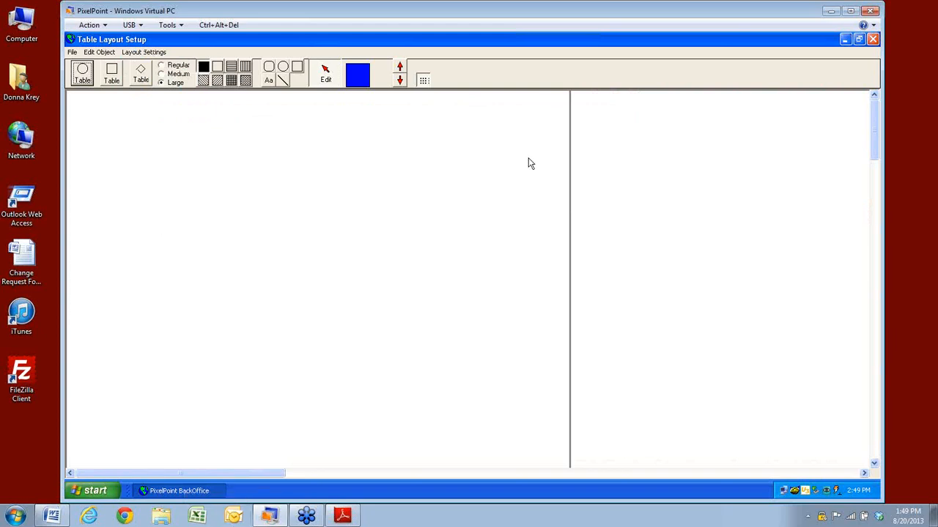
click(844, 38)
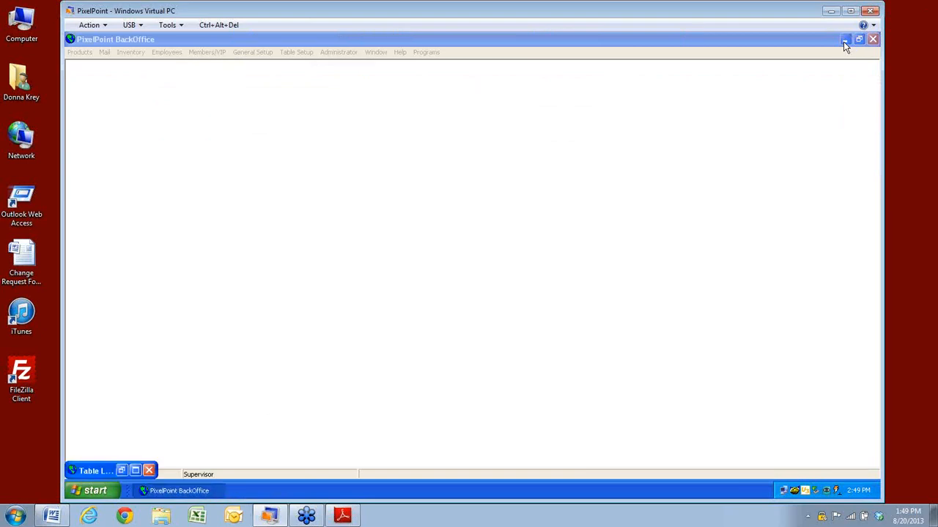
click(149, 471)
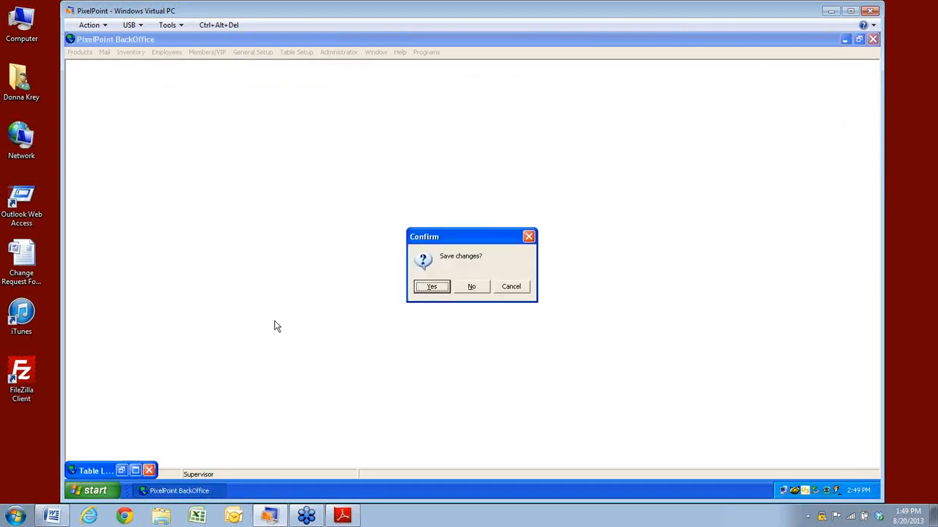
click(471, 289)
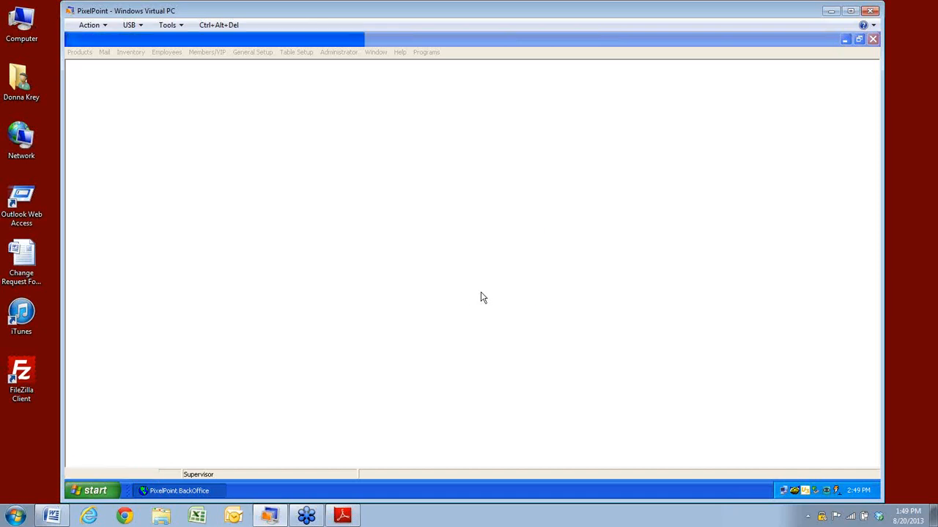
- Minimize BackOffice, open the PixelPOS folder from the desktop shortcut, and look through its files for the .FLR floor layouts and background image
click(844, 42)
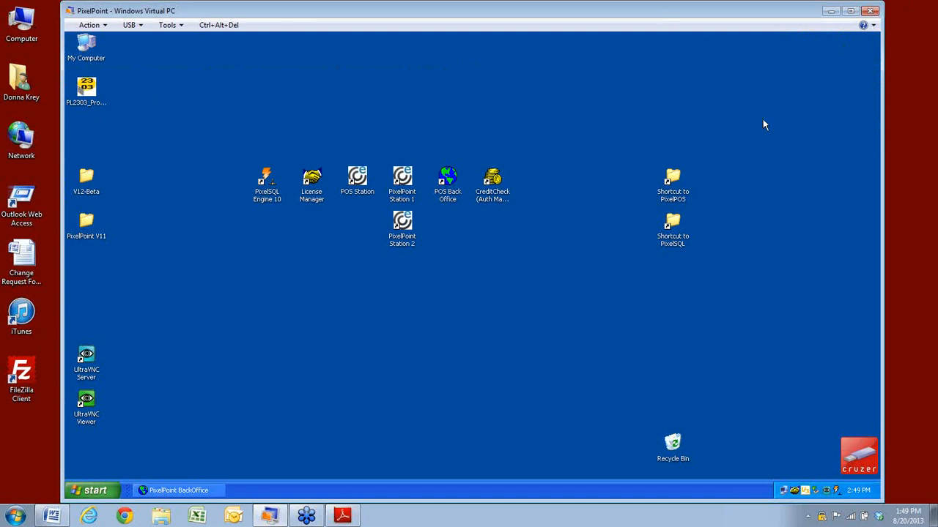
double_click(673, 183)
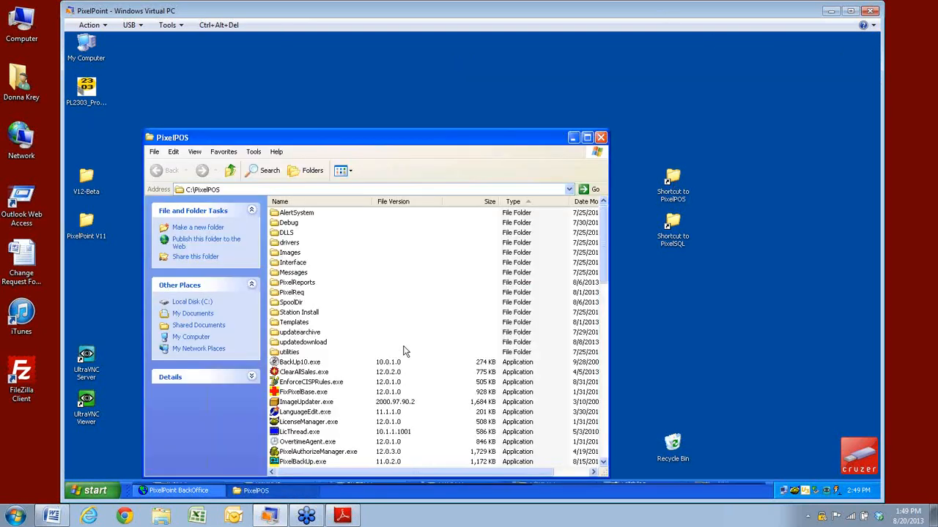
click(310, 431)
scroll(330, 419, down, 2)
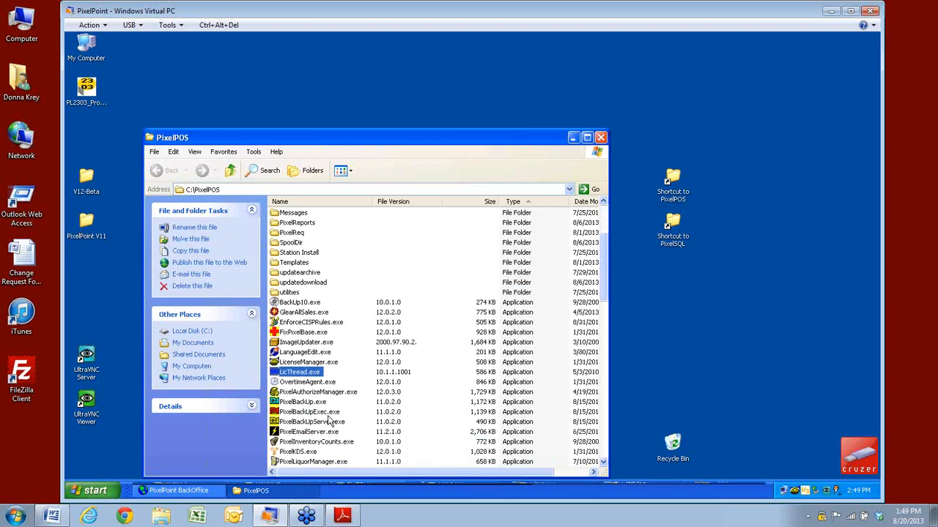
scroll(329, 419, down, 5)
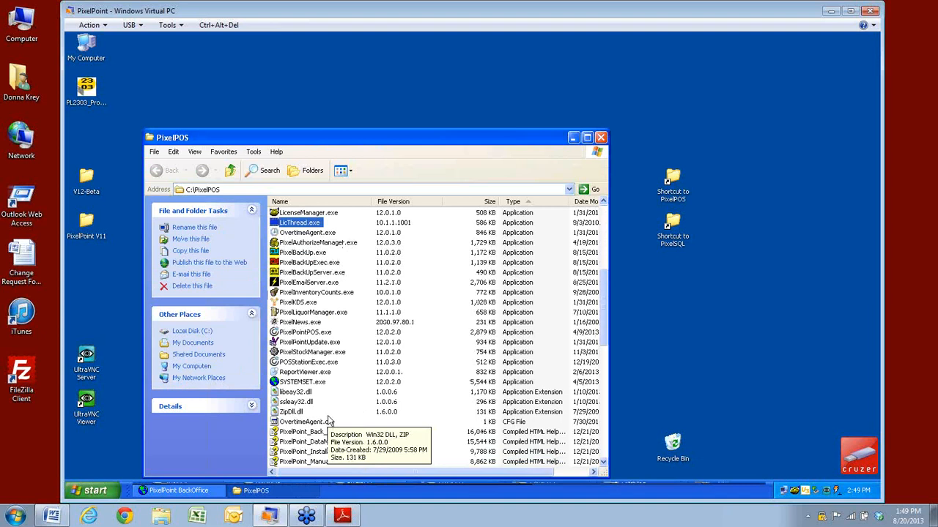
scroll(330, 422, down, 1)
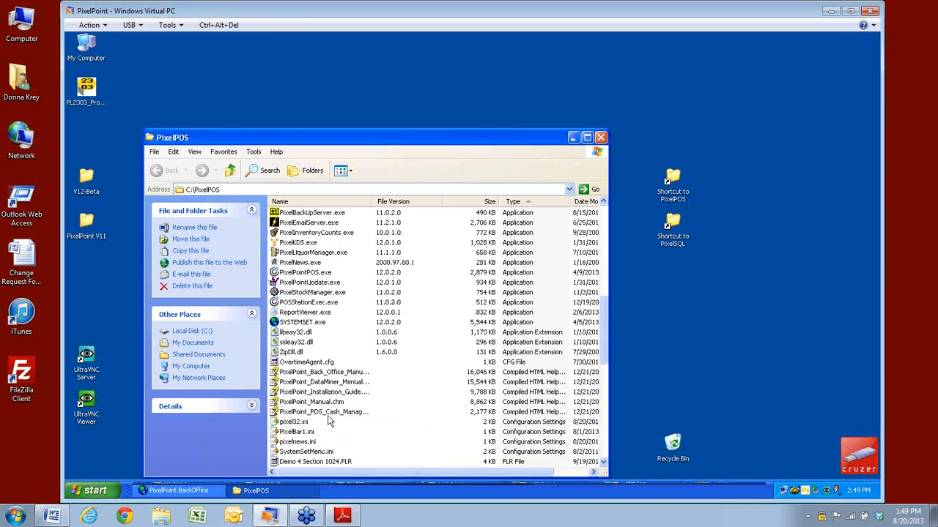
scroll(330, 421, down, 2)
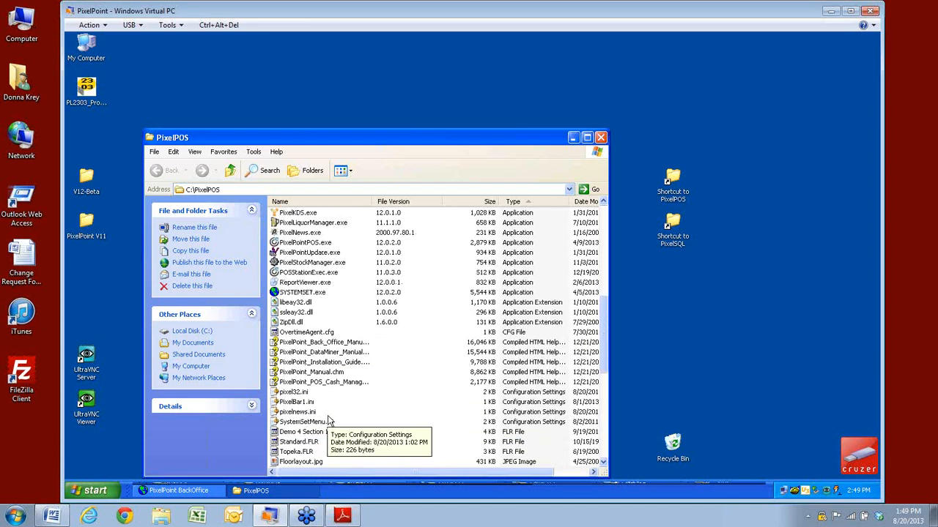
scroll(330, 421, down, 1)
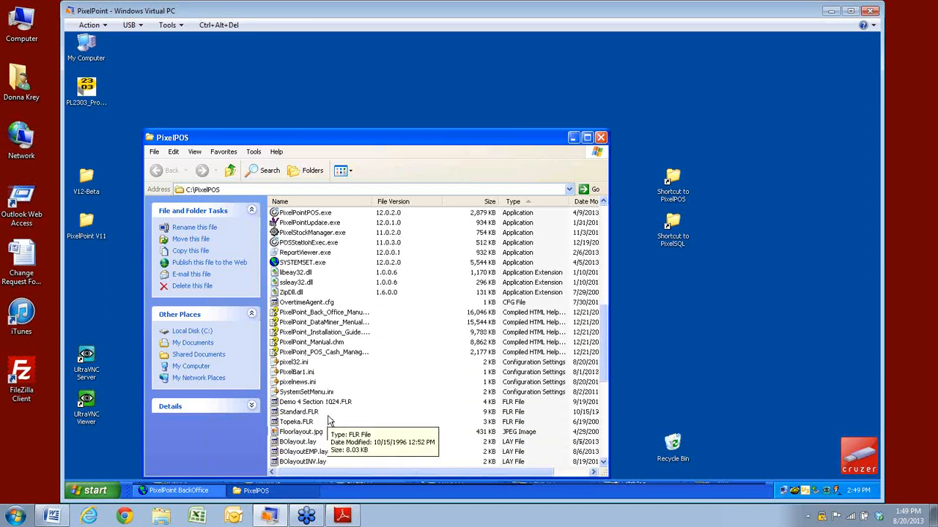
scroll(330, 421, down, 1)
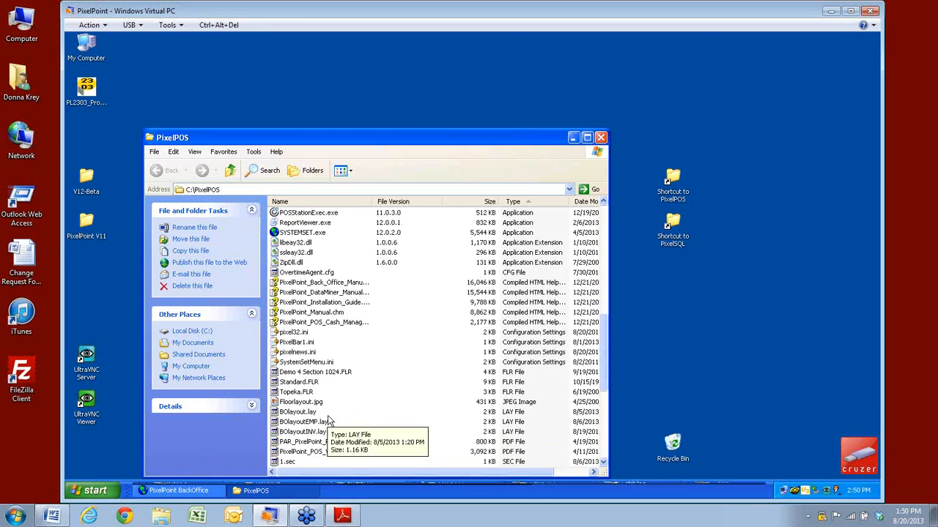
scroll(330, 421, up, 10)
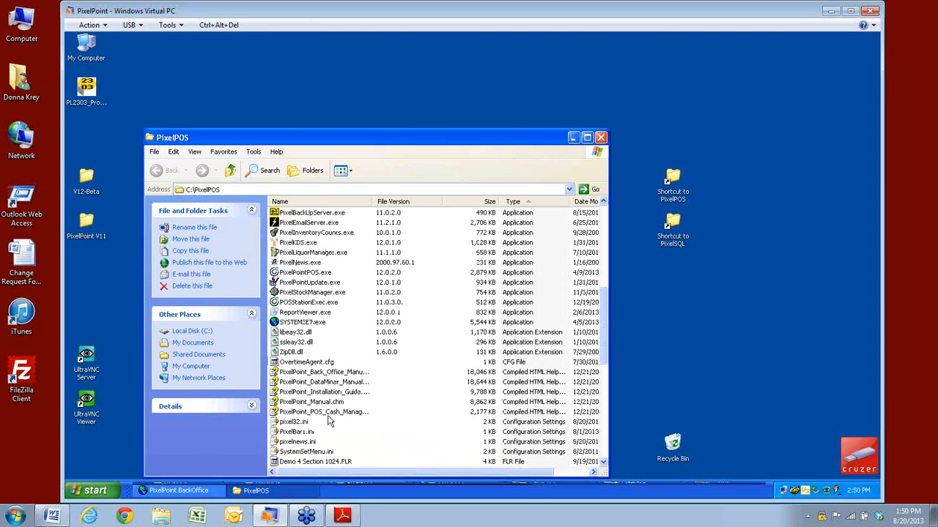
scroll(329, 421, down, 6)
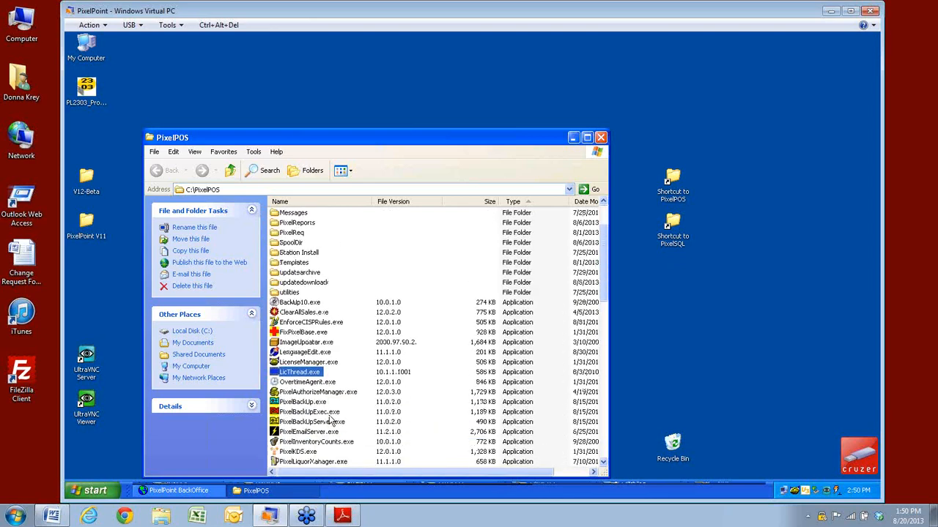
scroll(329, 421, down, 3)
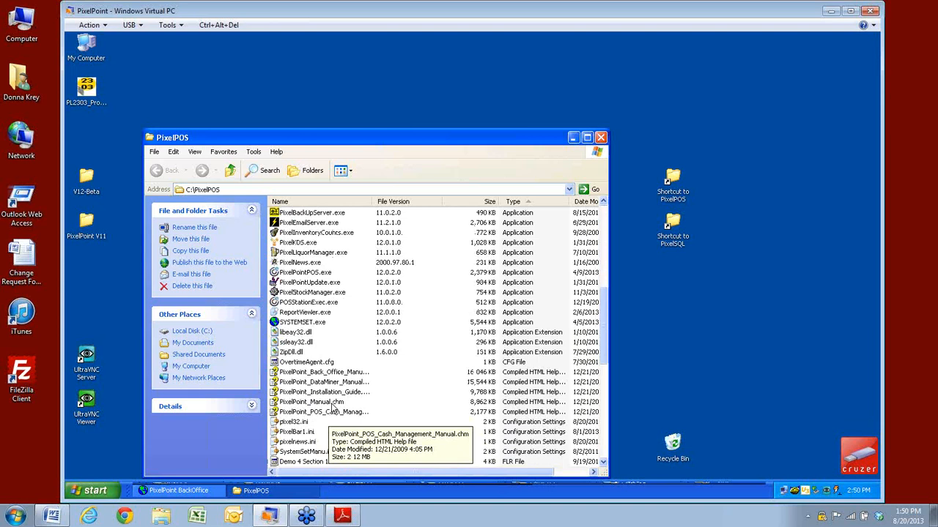
scroll(333, 326, down, 3)
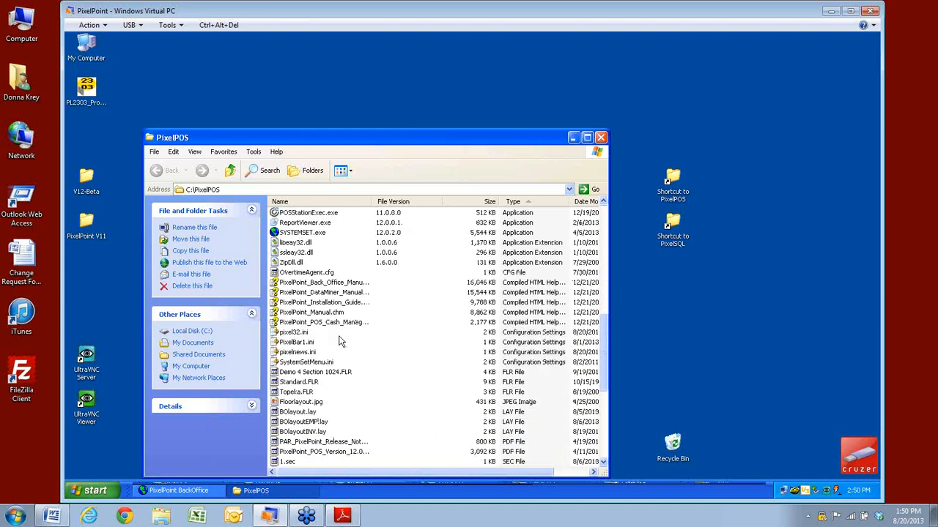
- View the floor background picture Floorlayout.jpg, close it, and minimize the PixelPOS folder
click(295, 403)
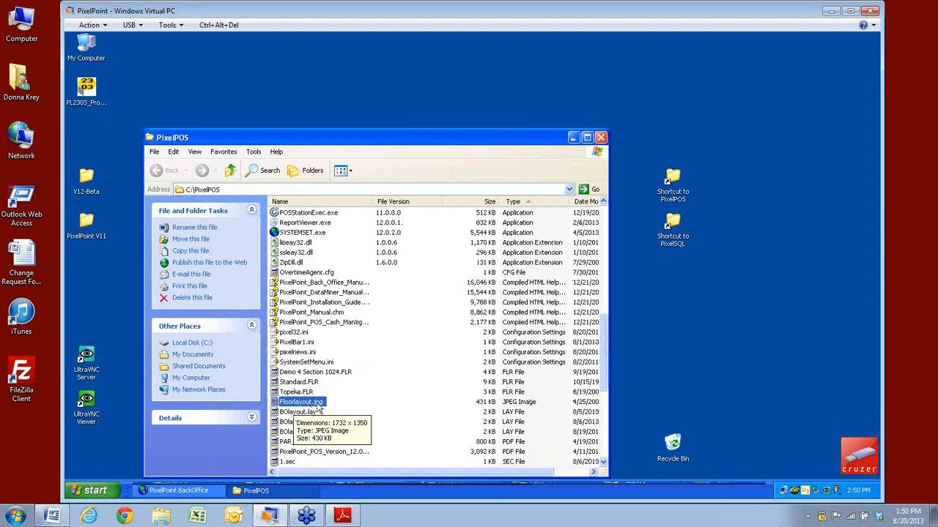
double_click(296, 408)
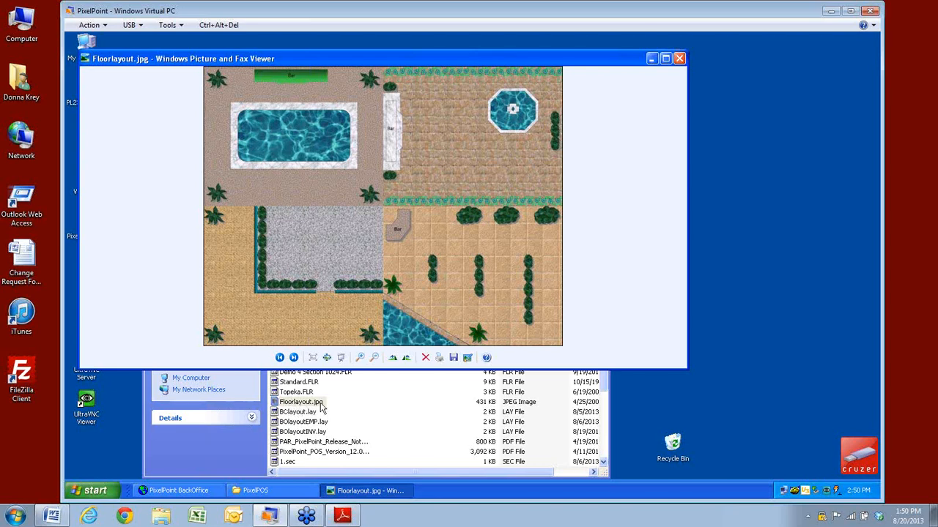
click(679, 59)
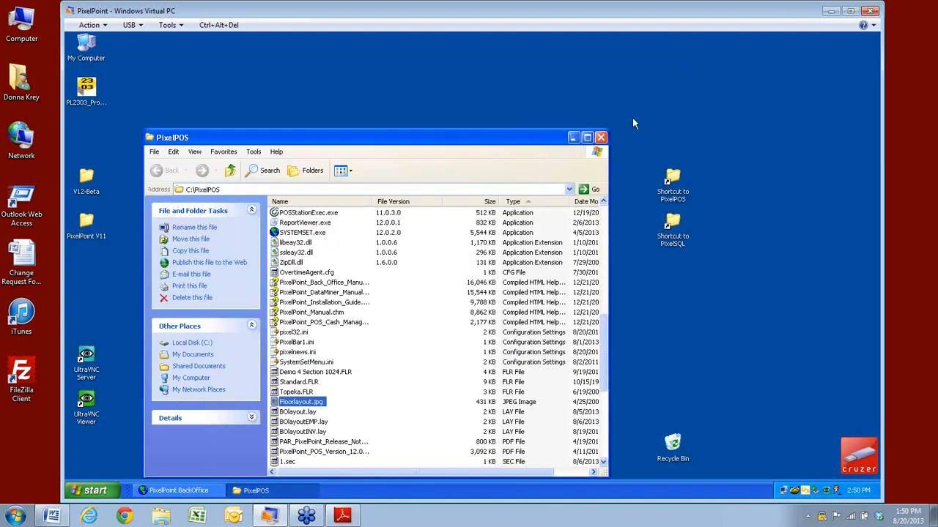
click(573, 138)
- Switch to PixelPoint BackOffice, turn off the background display in Table Layout Setup, and start a new layout
click(178, 490)
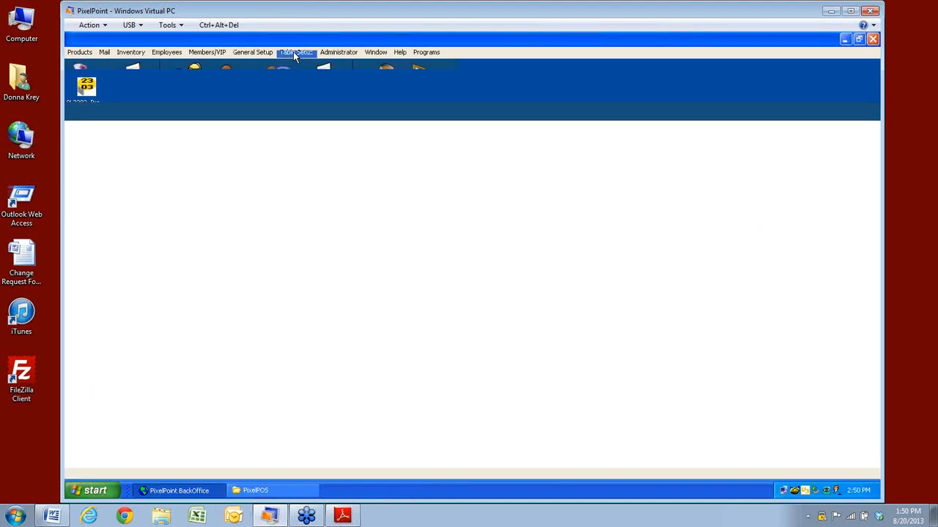
click(293, 52)
click(294, 85)
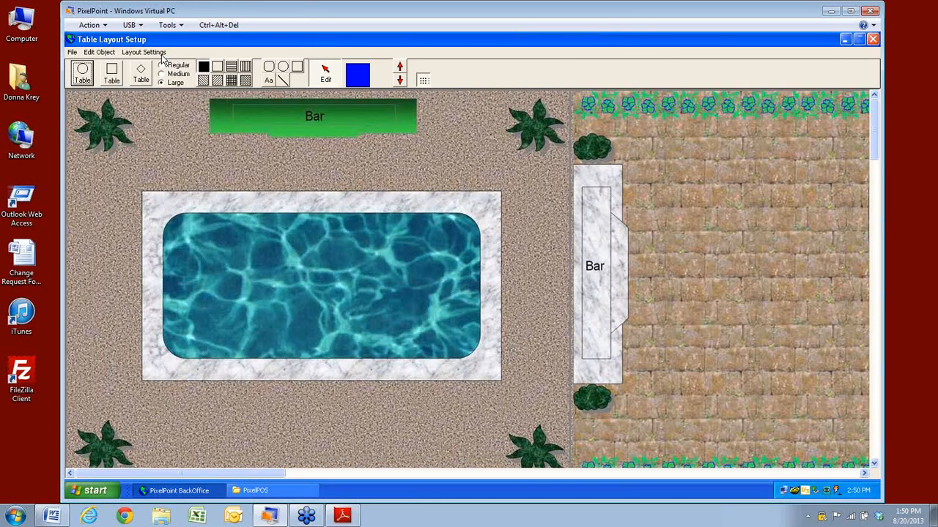
click(157, 53)
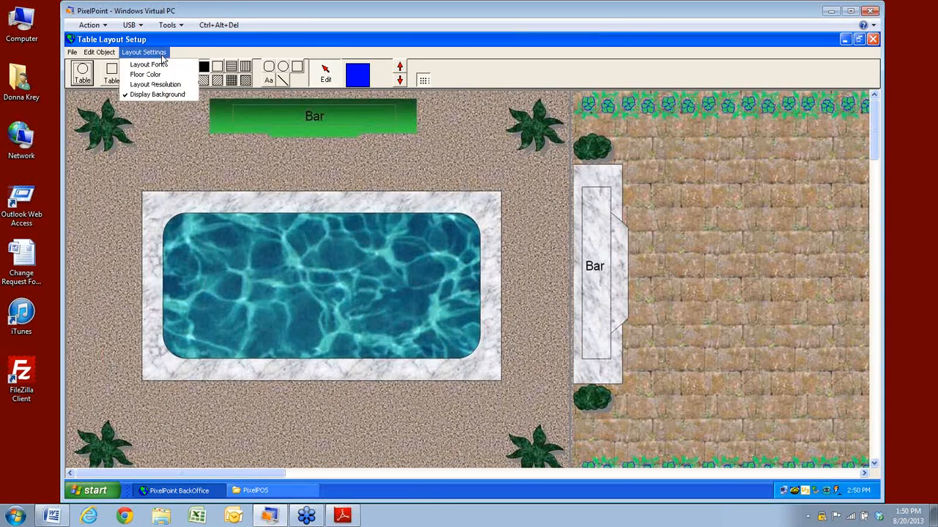
click(158, 92)
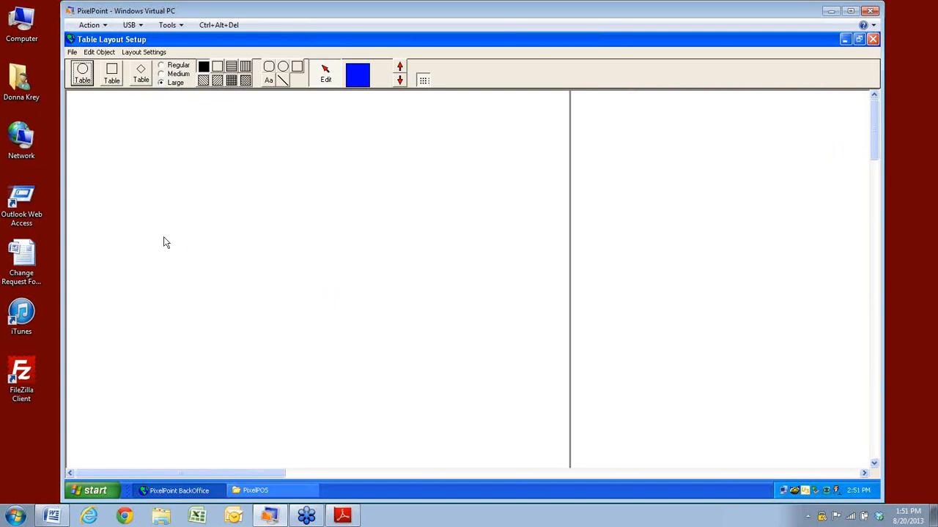
click(72, 52)
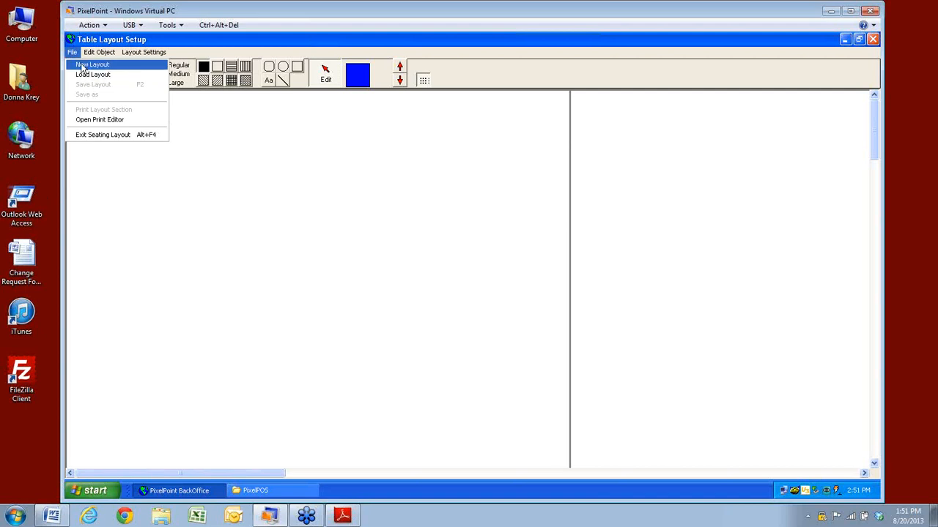
click(82, 65)
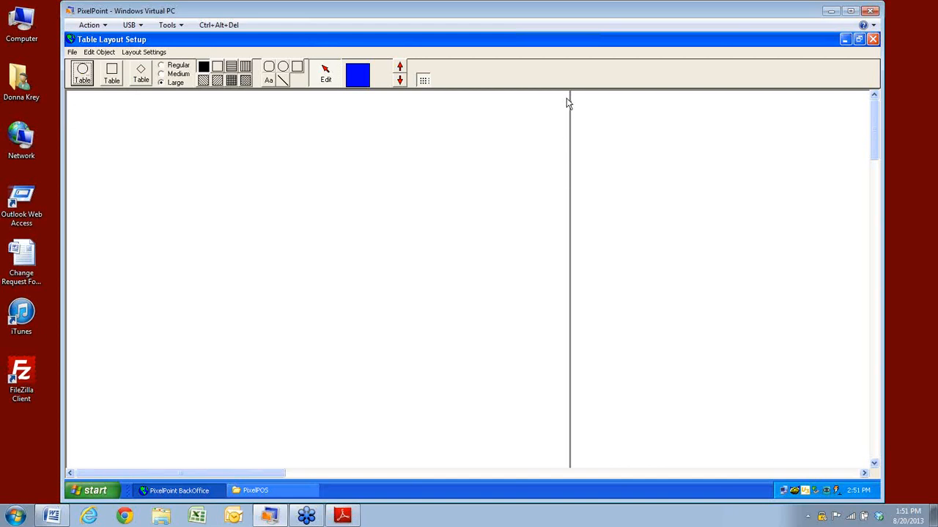
- Examine how the section lines divide the blank floor layout, going down through the layout and back to its start
click(876, 465)
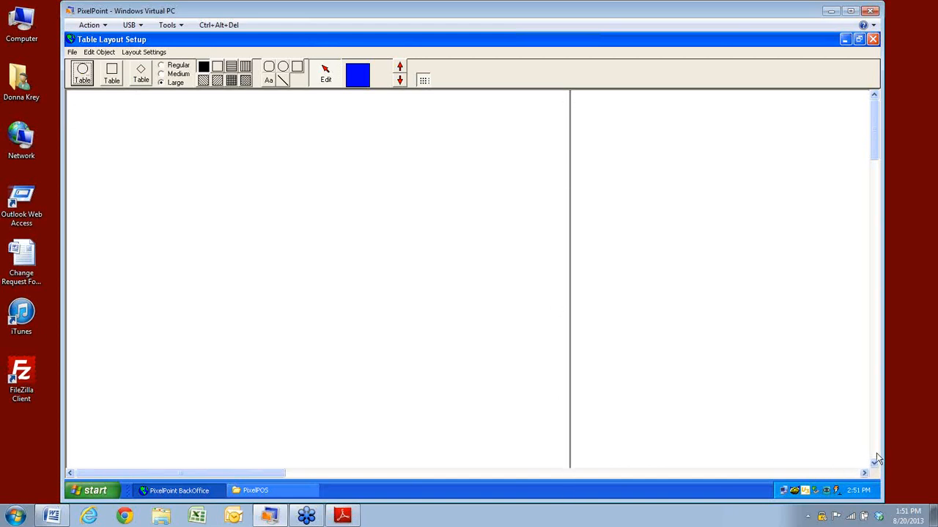
click(875, 463)
click(875, 464)
click(876, 453)
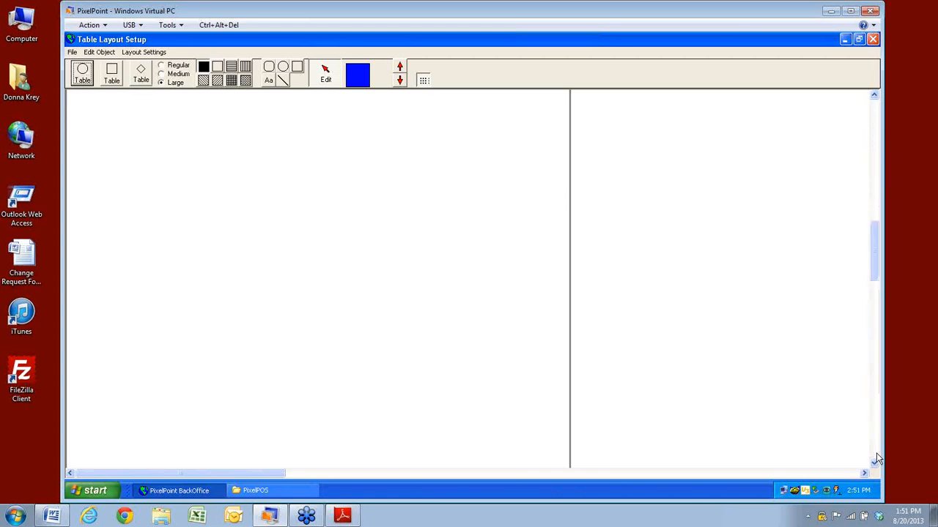
click(876, 452)
click(876, 453)
click(876, 453)
drag(876, 452, 879, 250)
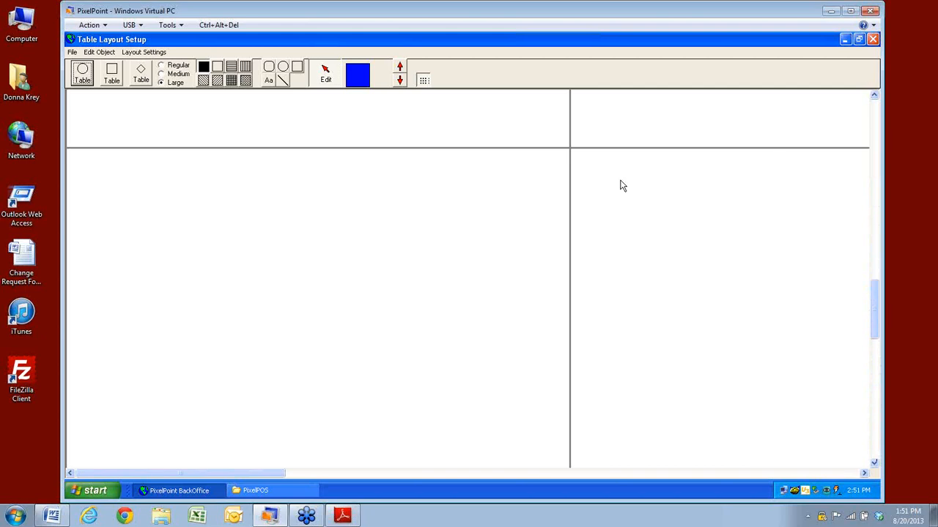
click(876, 117)
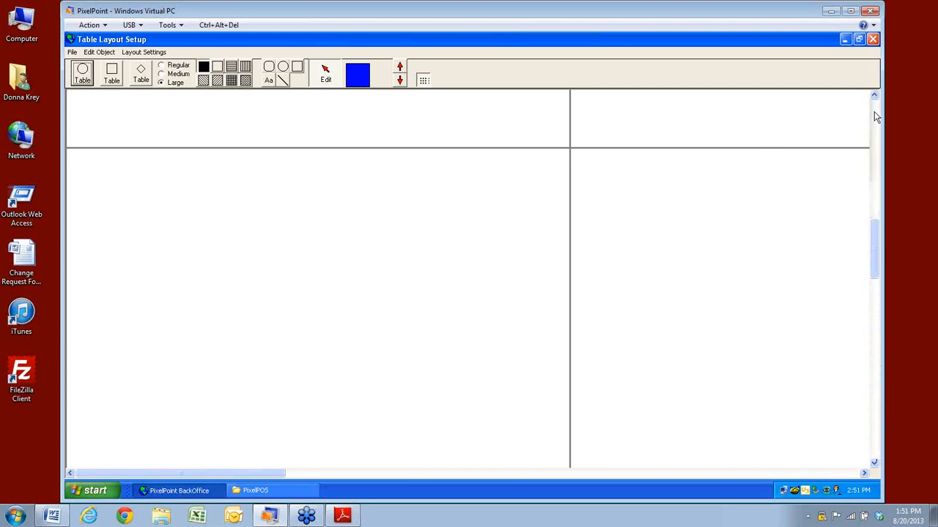
click(876, 117)
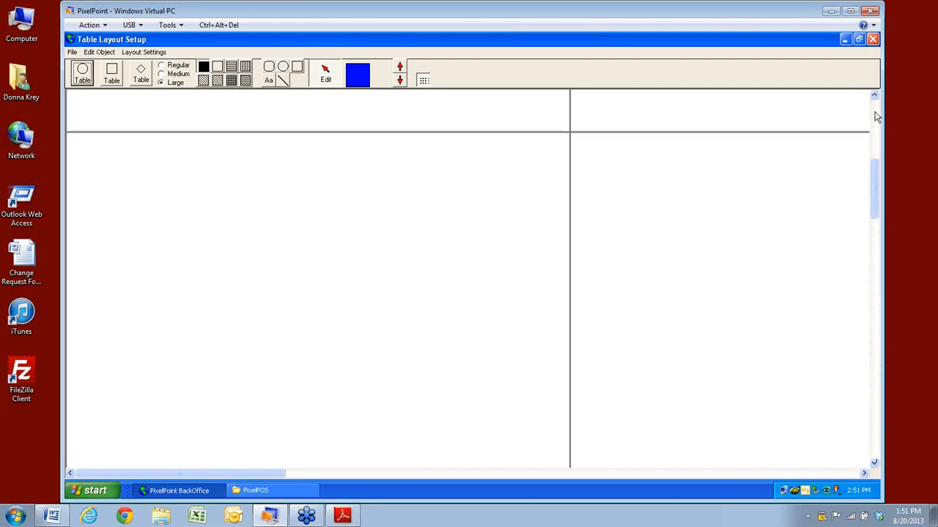
click(876, 117)
click(876, 117)
- Set the layout resolution to 800 X 600
click(144, 52)
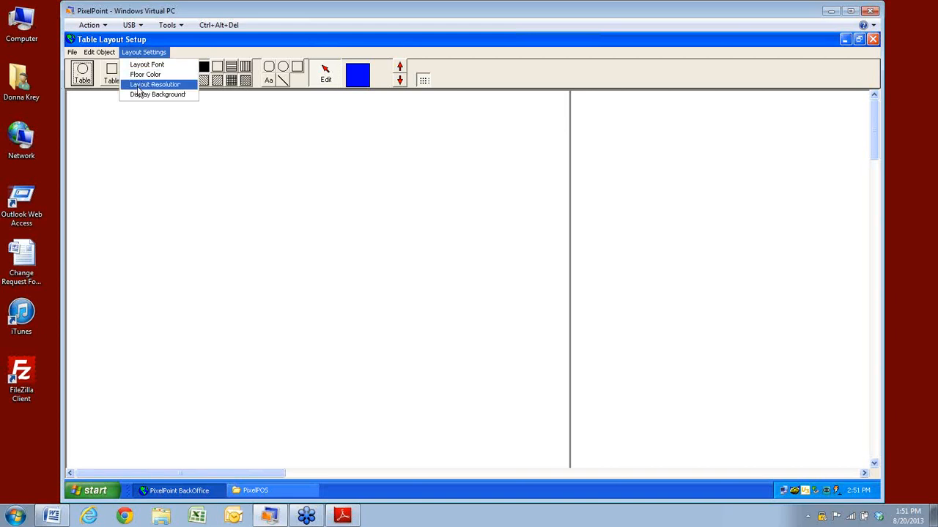
click(138, 86)
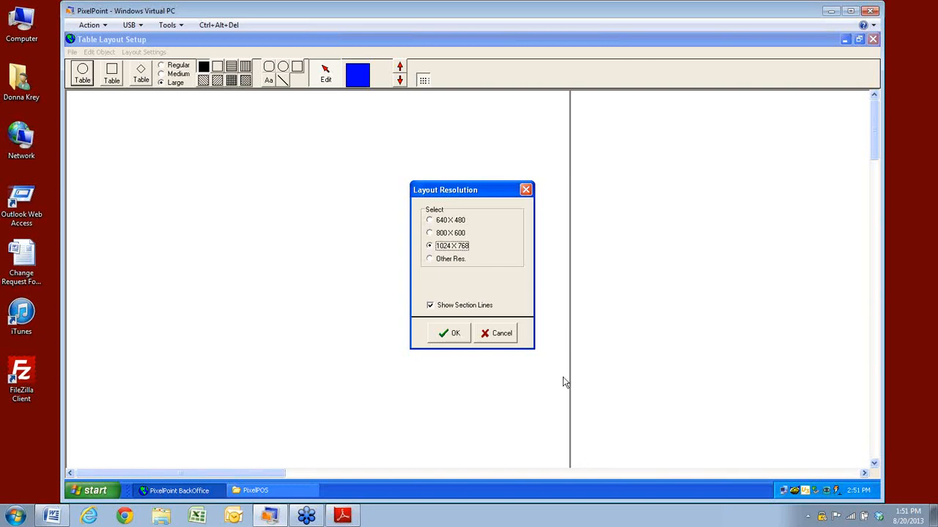
click(431, 234)
click(446, 334)
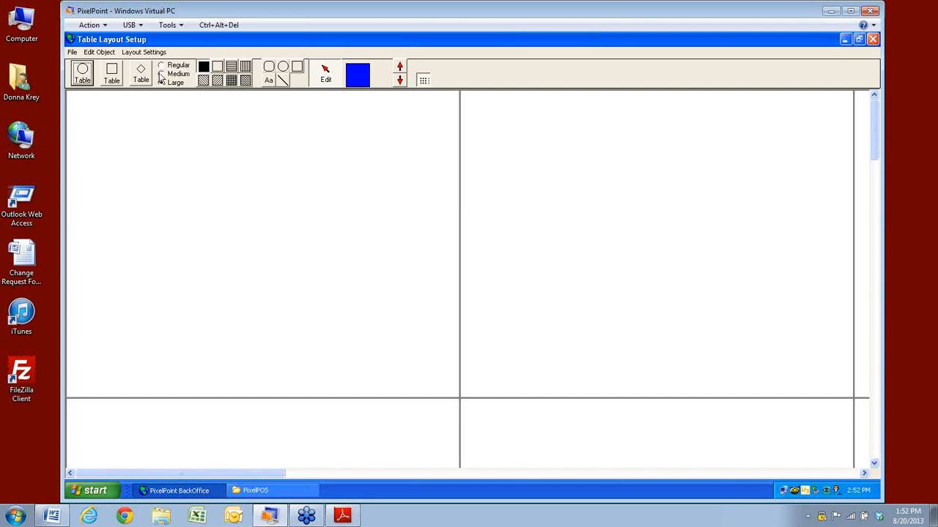
- Set the layout resolution to 1024 X 768 and turn off Show Section Lines
click(145, 53)
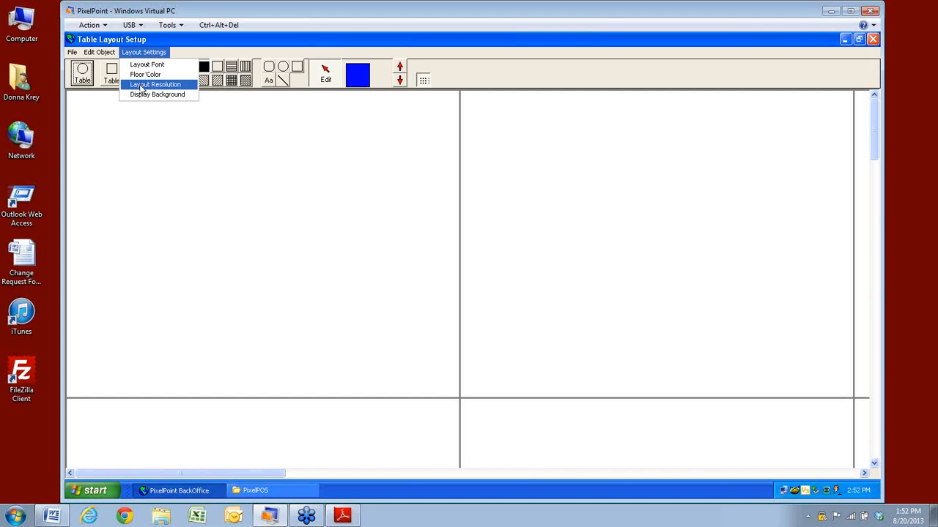
click(141, 87)
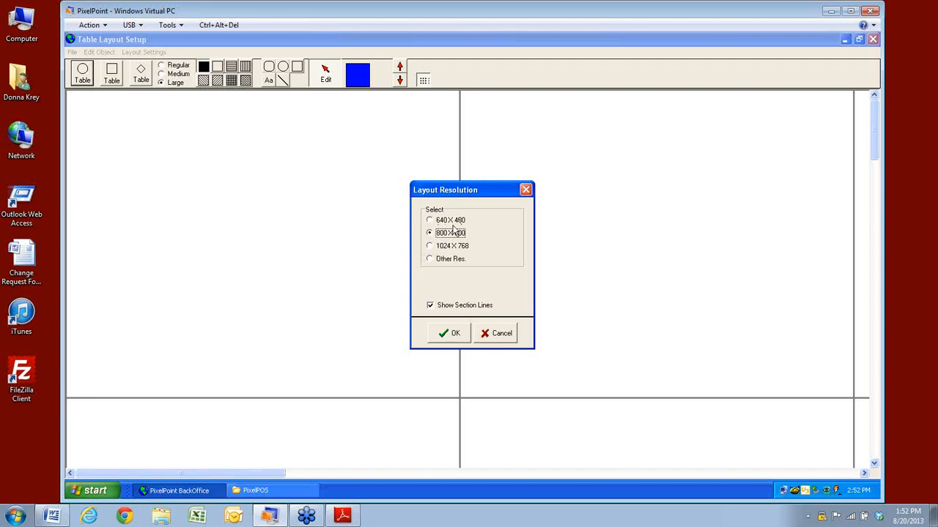
click(430, 260)
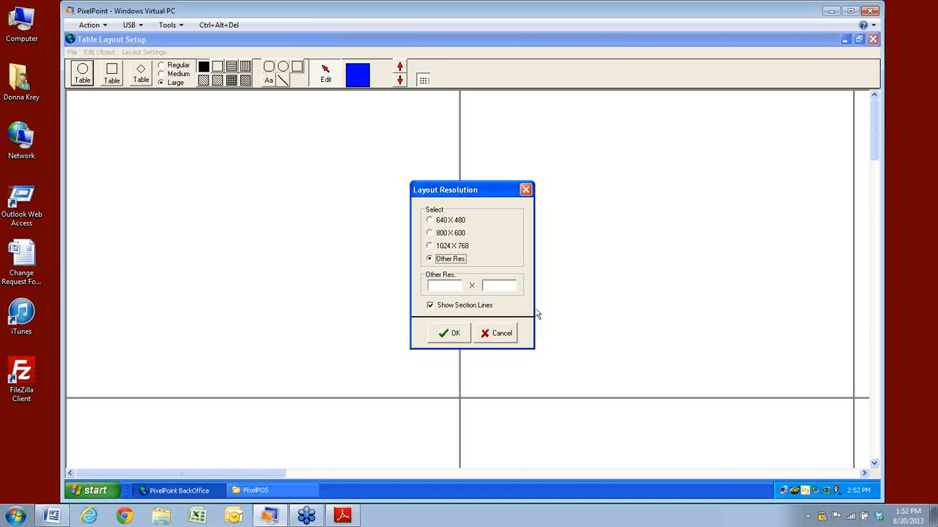
click(430, 246)
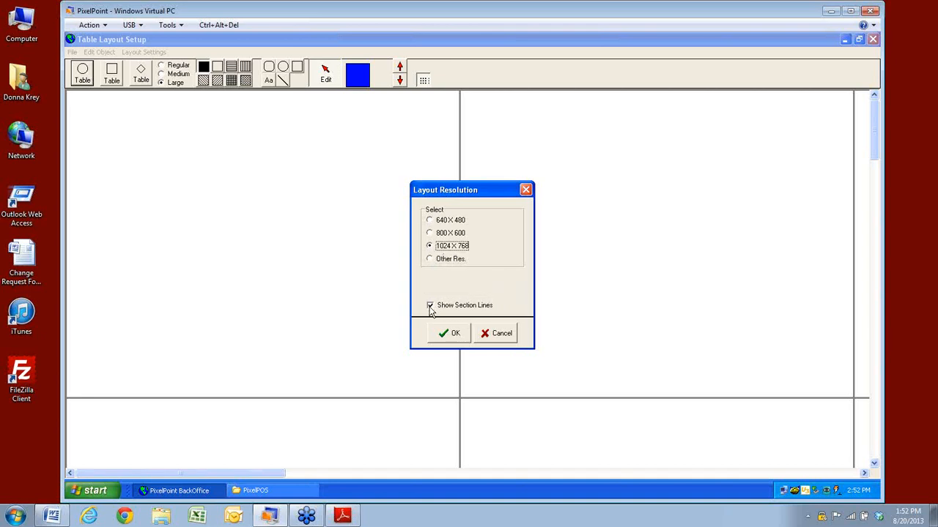
click(430, 308)
click(442, 336)
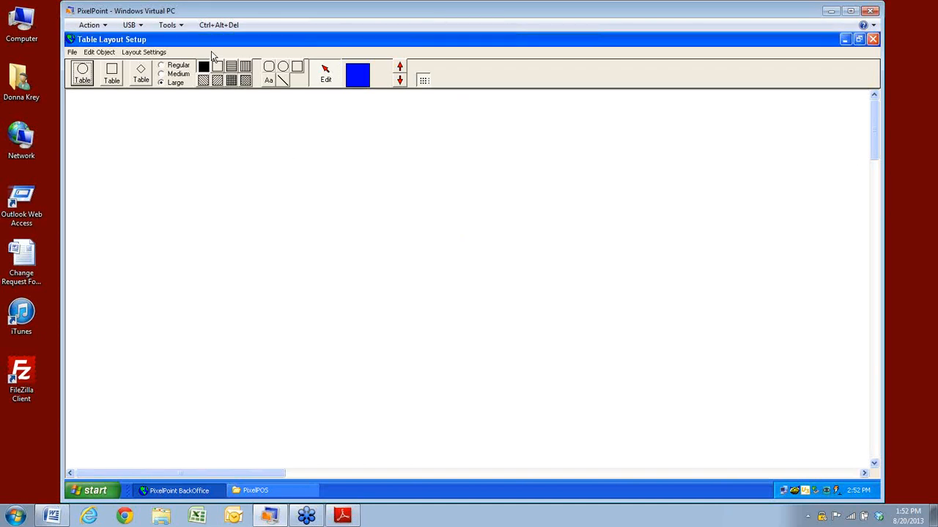
- Apply the 1024 X 768 layout resolution with Show Section Lines turned on
click(143, 53)
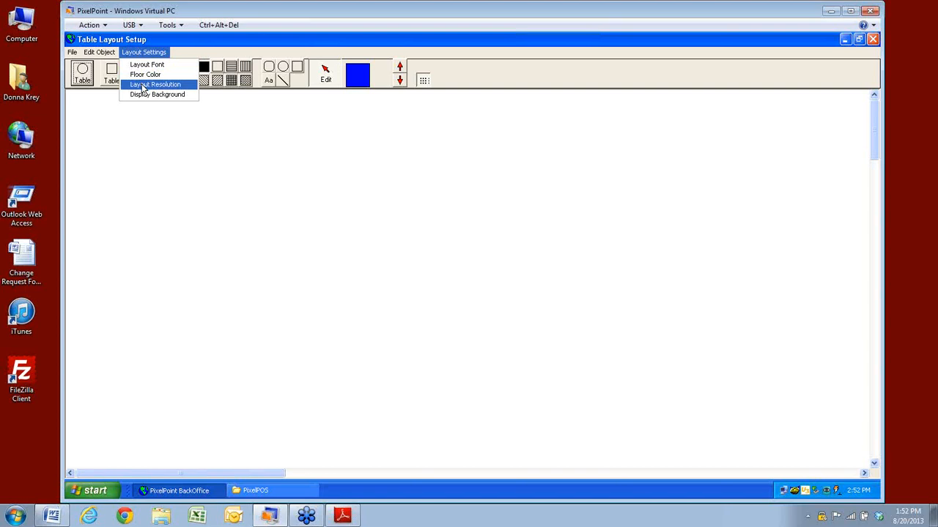
click(143, 85)
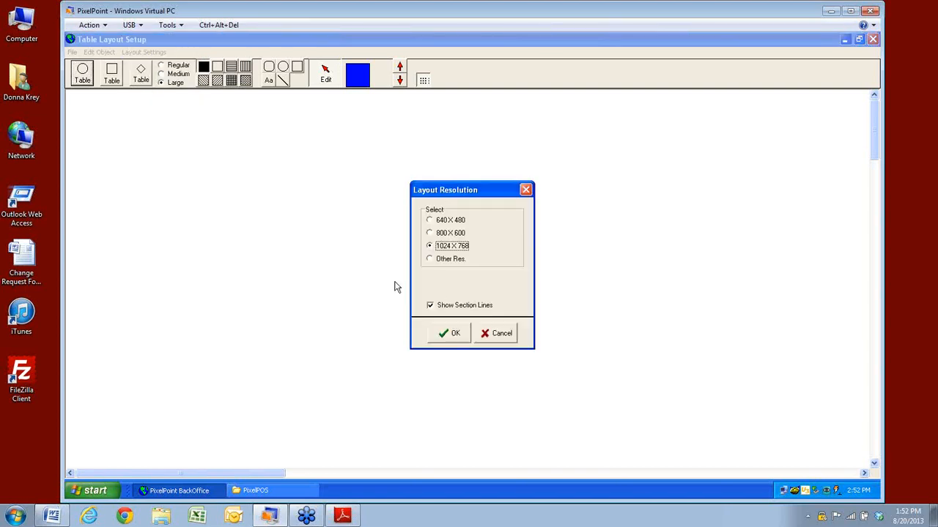
click(449, 339)
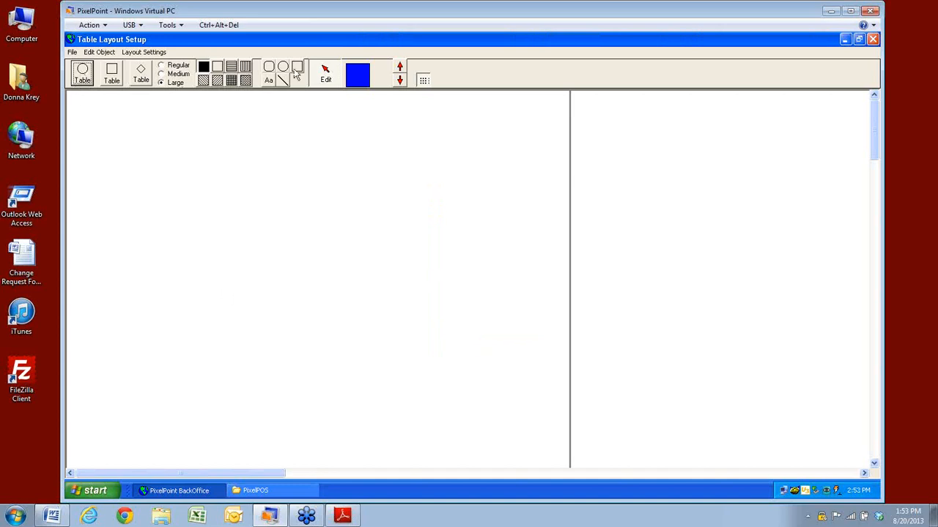
- Add a large round table numbered 1 near the start of the first section of the floor layout
click(80, 71)
click(111, 145)
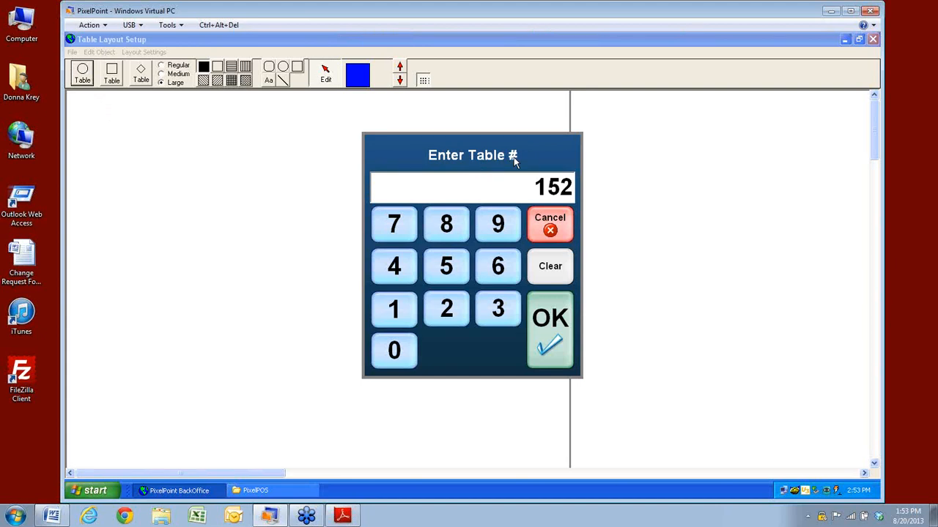
double_click(530, 185)
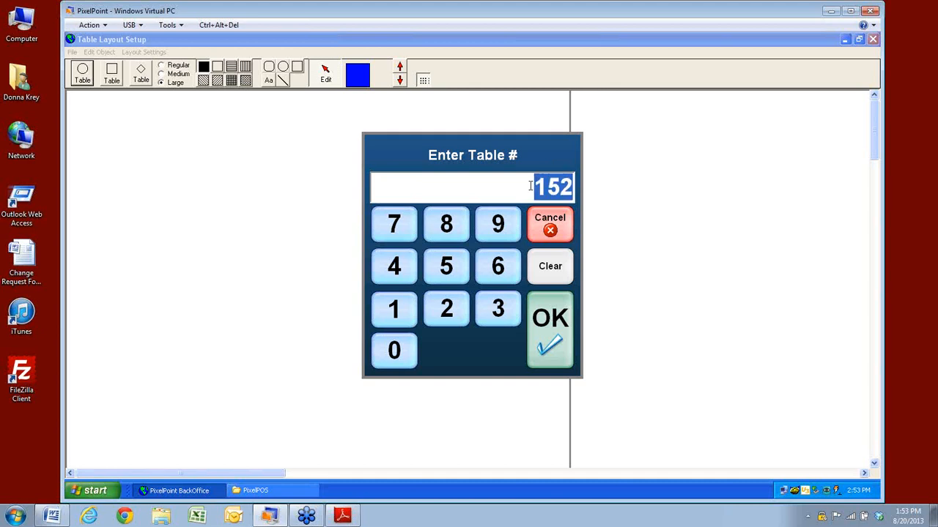
text(1521)
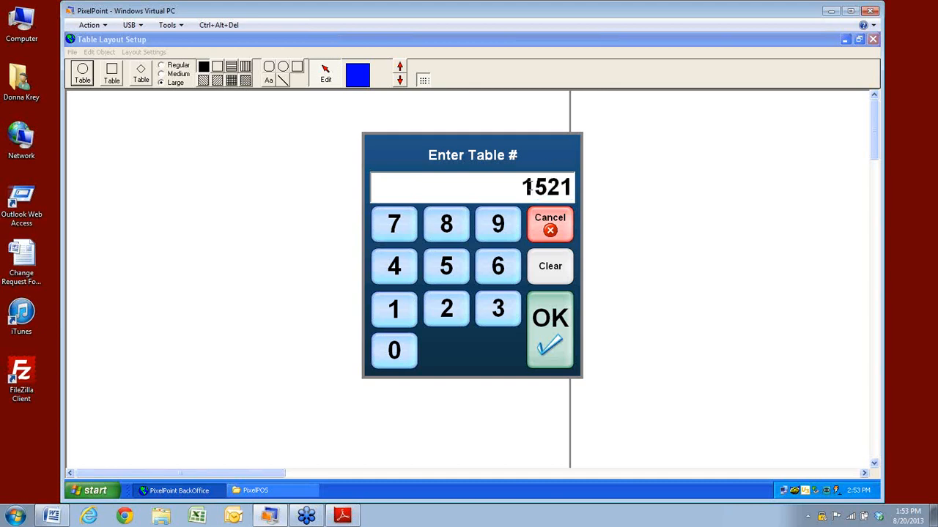
double_click(523, 188)
key(BackSpace)
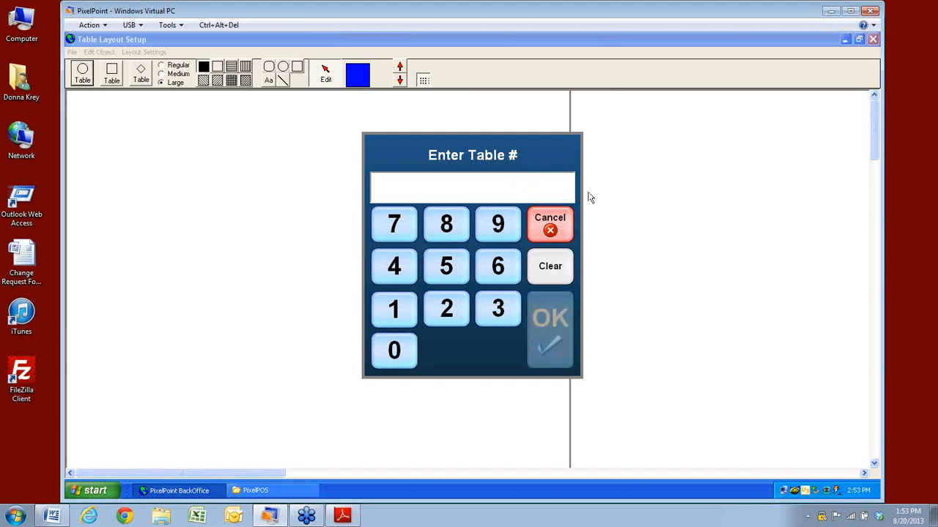
text(1)
key(Return)
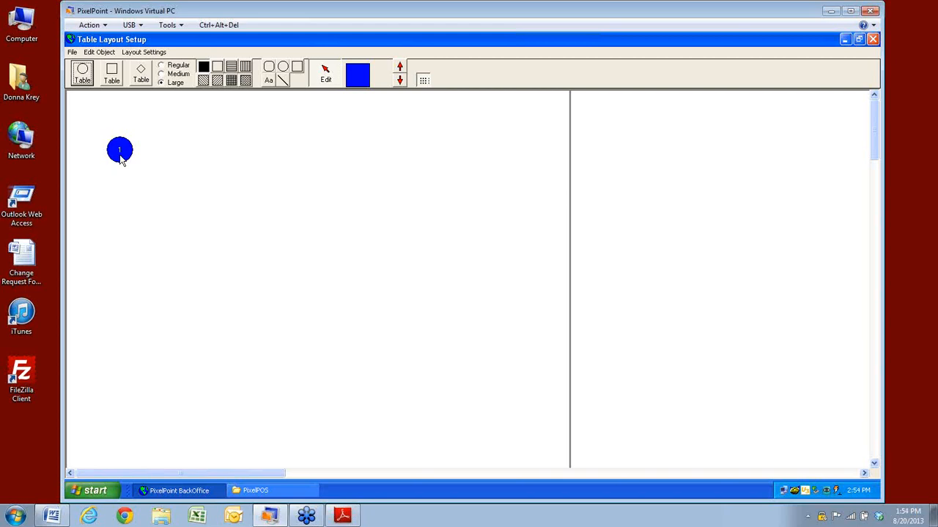
- Add a large square table numbered 2 beside round table 1
click(112, 73)
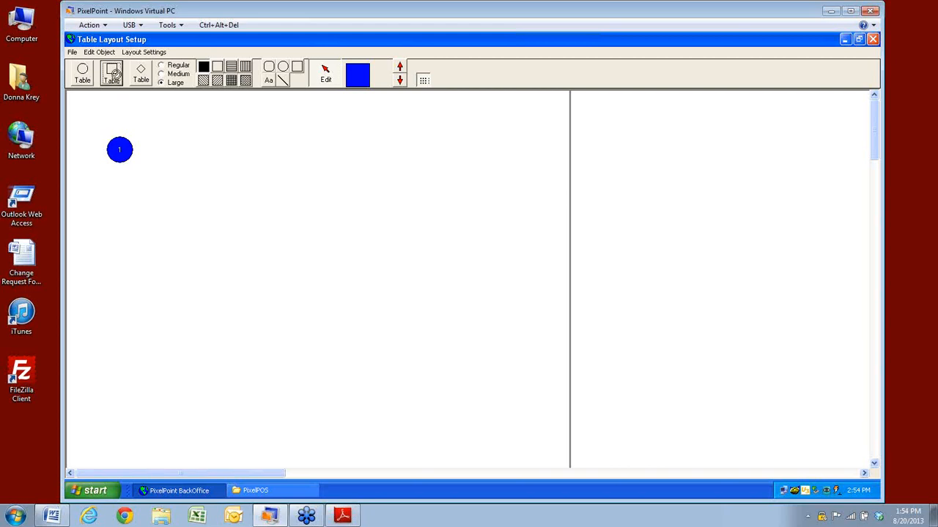
click(213, 152)
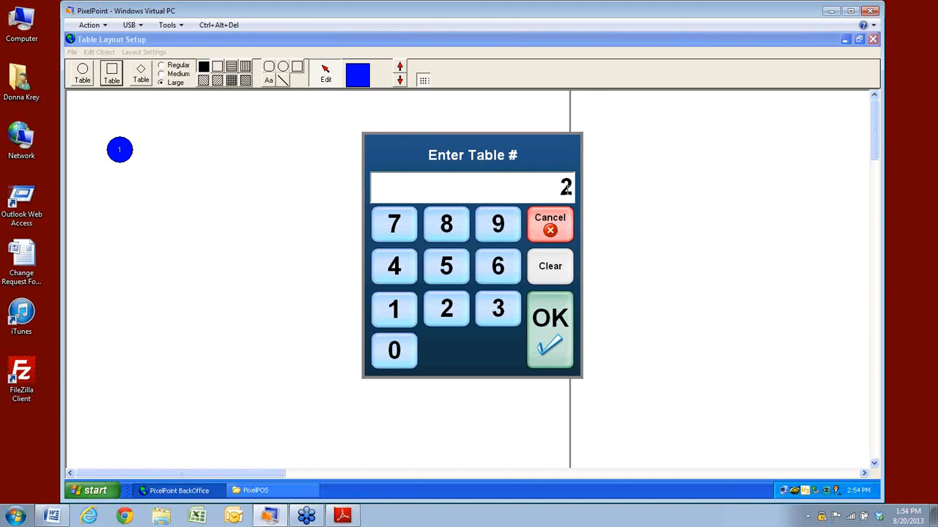
click(559, 353)
- Add a large diamond table numbered 40 beyond square table 2 and move it slightly closer to that table
click(144, 71)
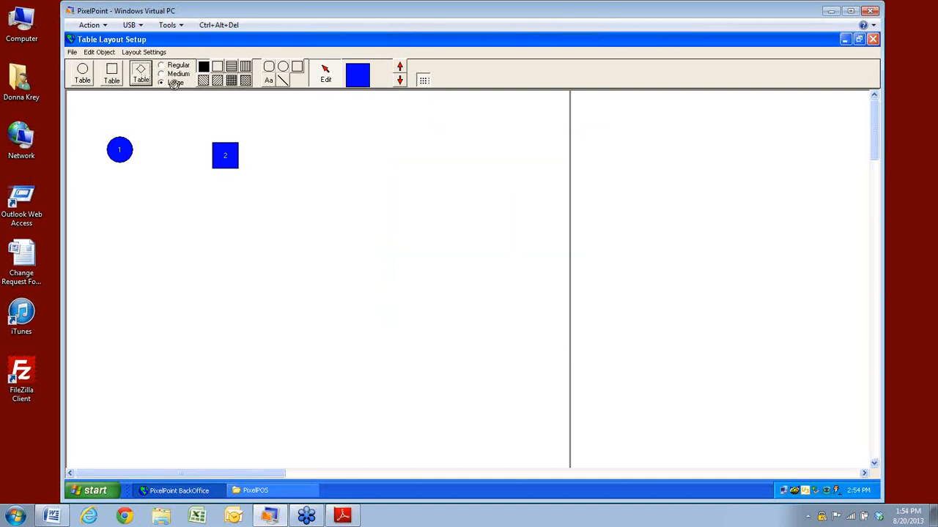
click(382, 158)
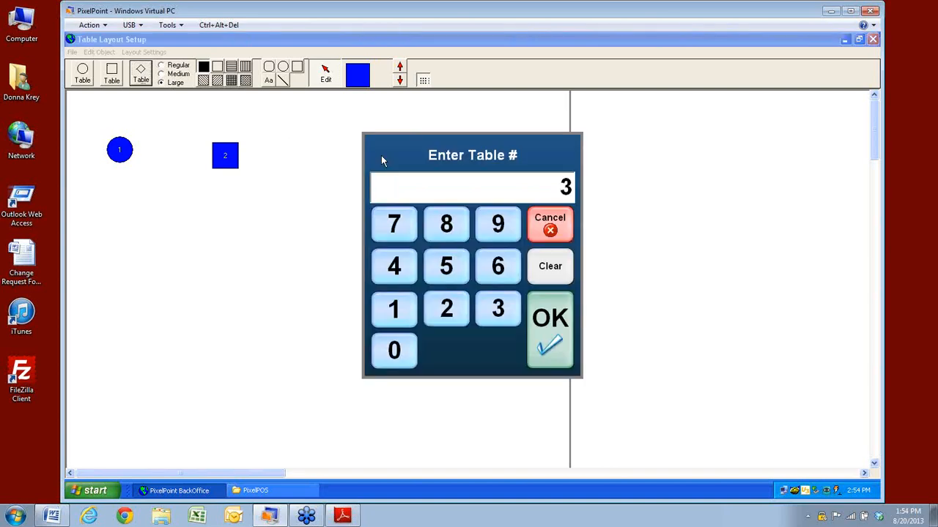
drag(525, 184, 572, 187)
text(340)
key(BackSpace)
key(BackSpace)
key(BackSpace)
text(40)
click(553, 348)
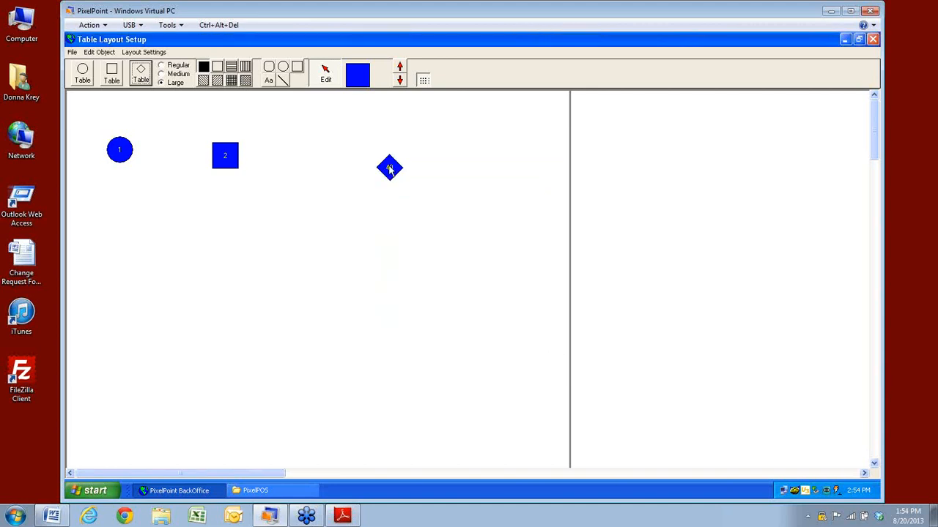
drag(389, 167, 359, 162)
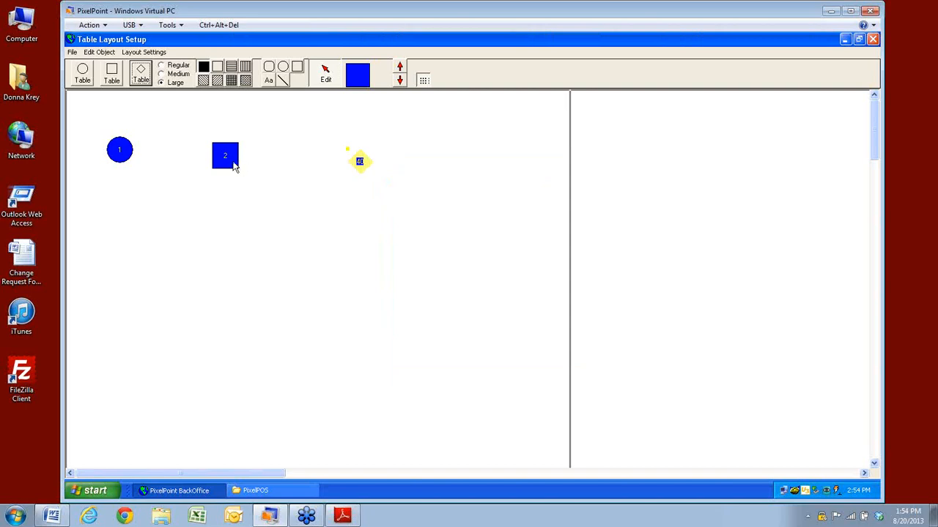
- Recolor diamond table 40 in magenta
click(232, 164)
click(128, 156)
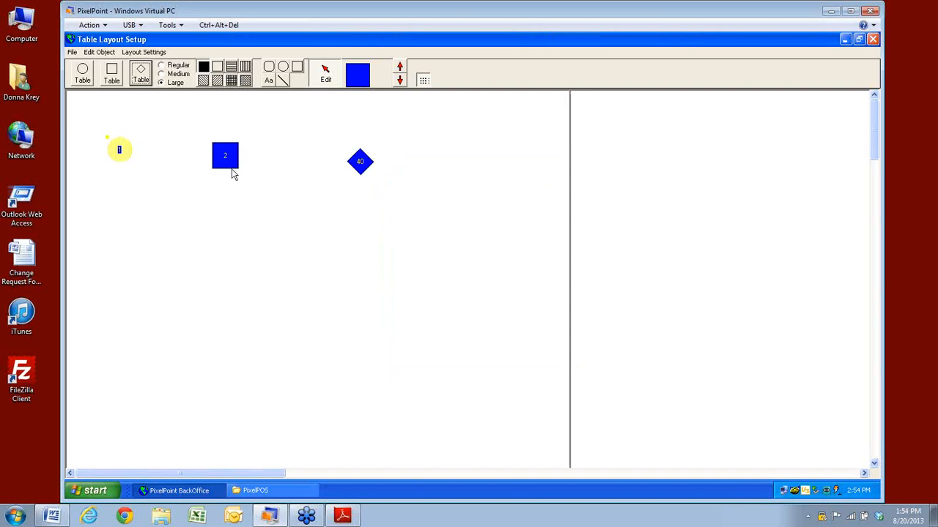
click(231, 167)
click(359, 175)
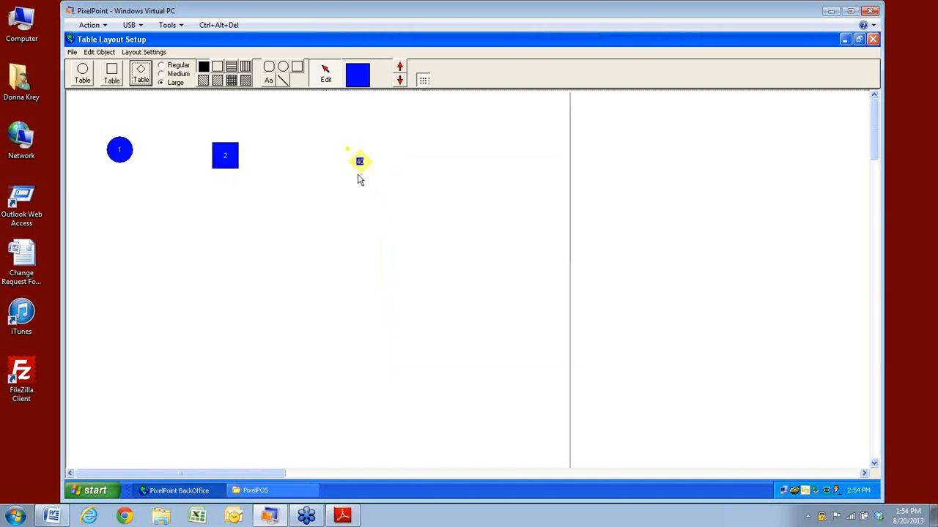
click(359, 77)
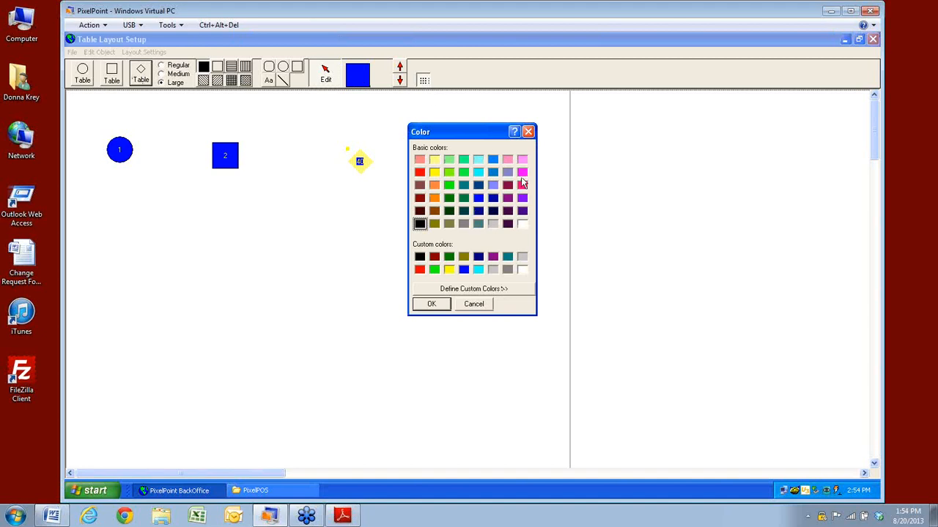
click(522, 173)
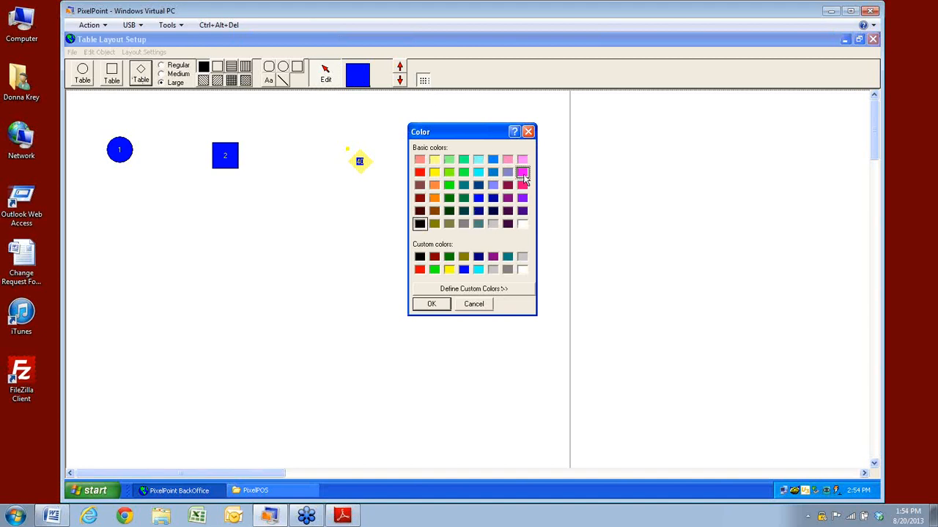
click(431, 304)
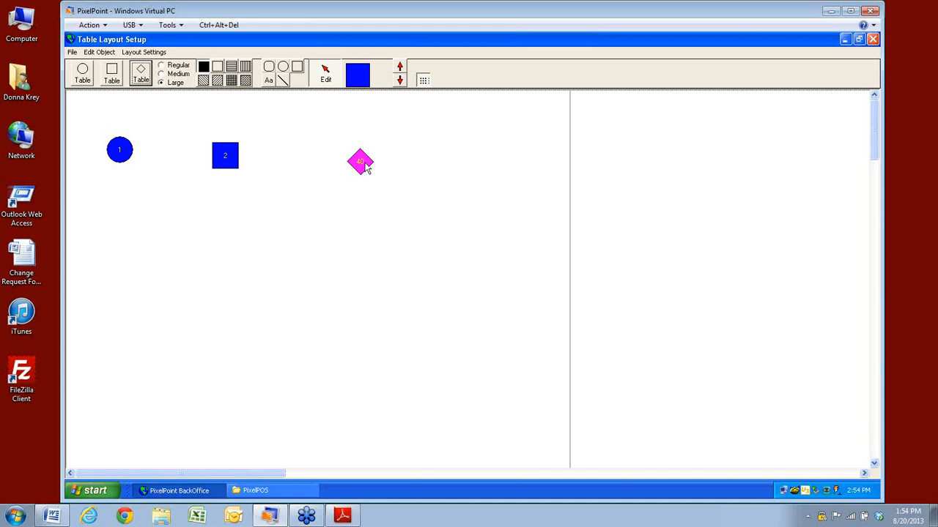
- Choose the round table shape and set the color for new tables to magenta
click(83, 77)
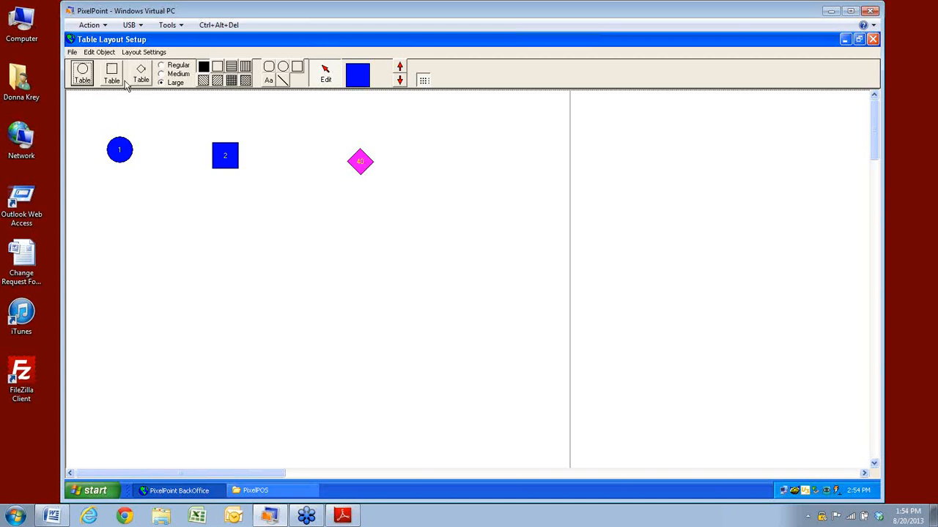
click(365, 84)
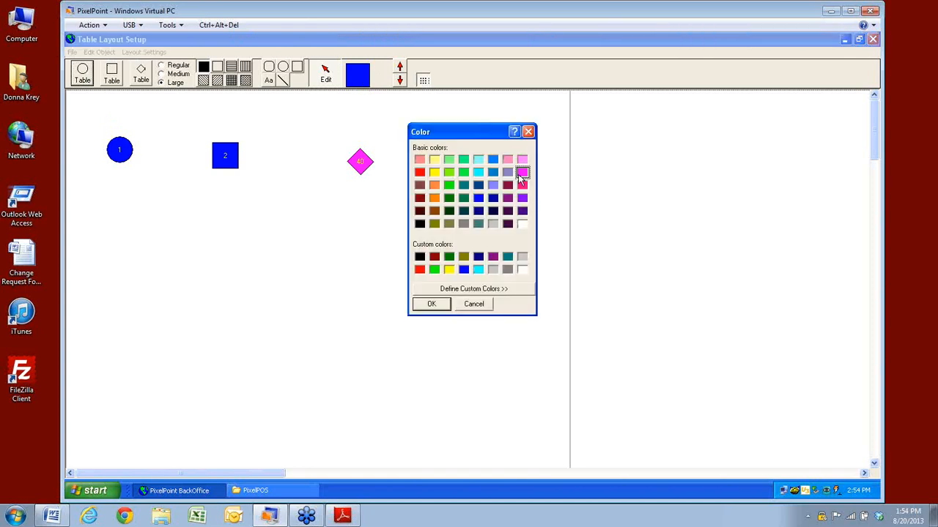
click(521, 172)
click(432, 304)
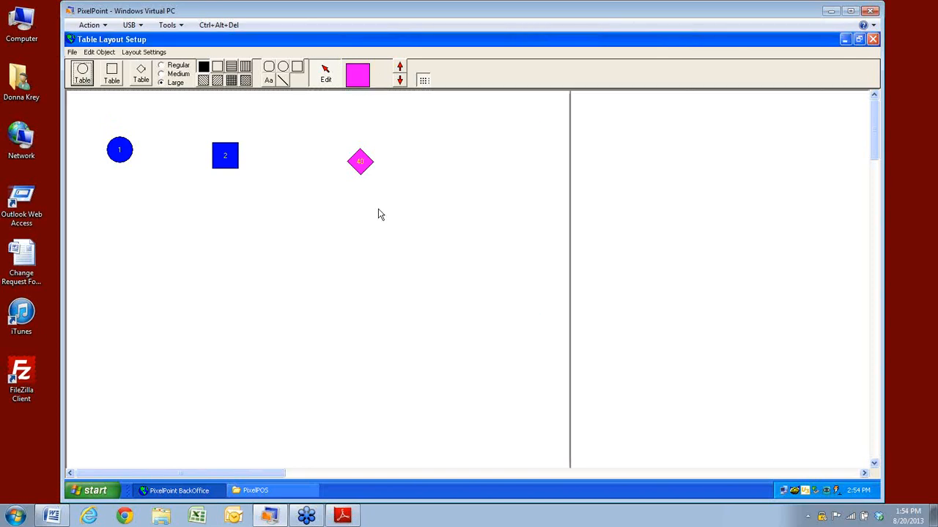
- Add a round table numbered 41 below table 1 and color it magenta
click(132, 245)
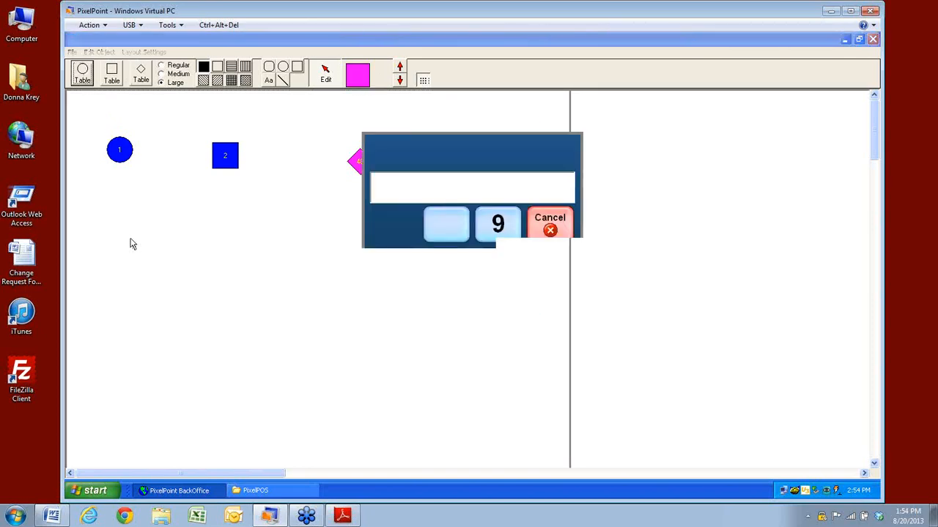
click(557, 346)
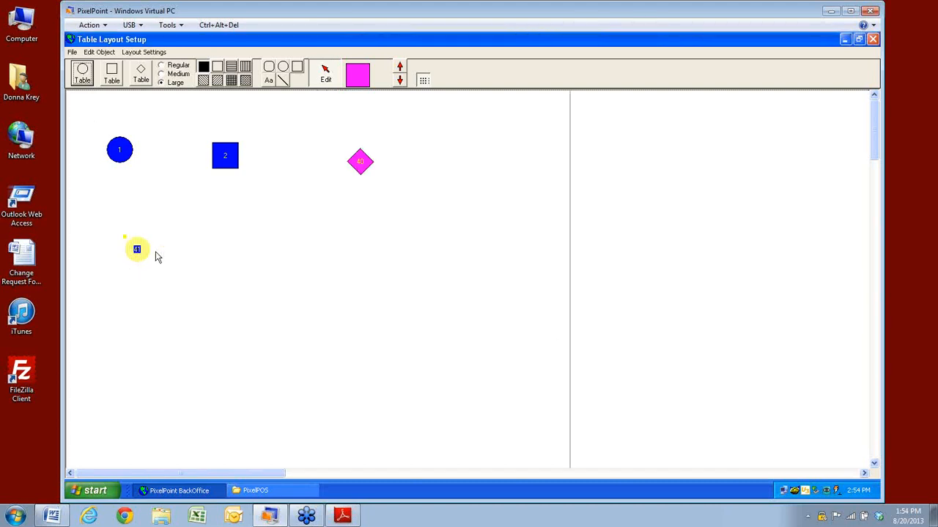
click(366, 77)
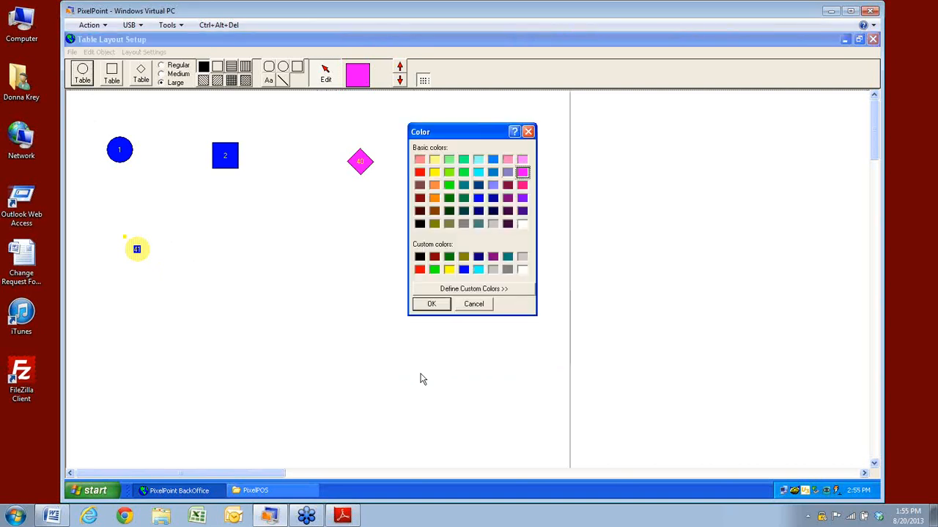
click(430, 304)
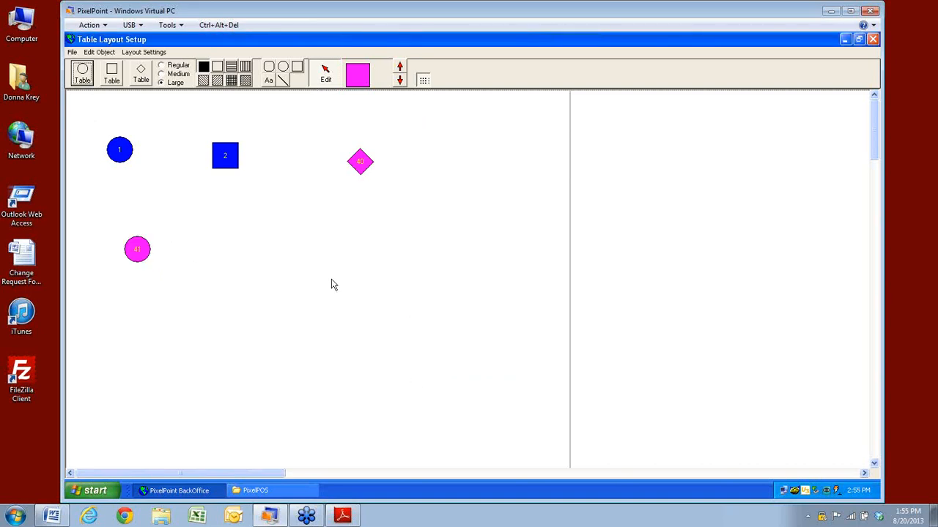
- Move table 41 beyond table 40 and shift tables 2, 40 and 41 so the tables form one row
click(220, 161)
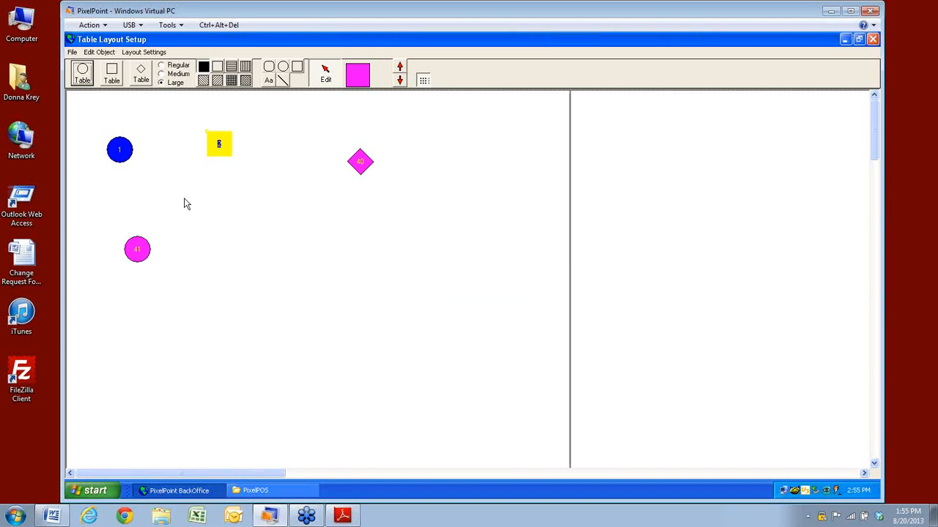
drag(137, 250, 442, 163)
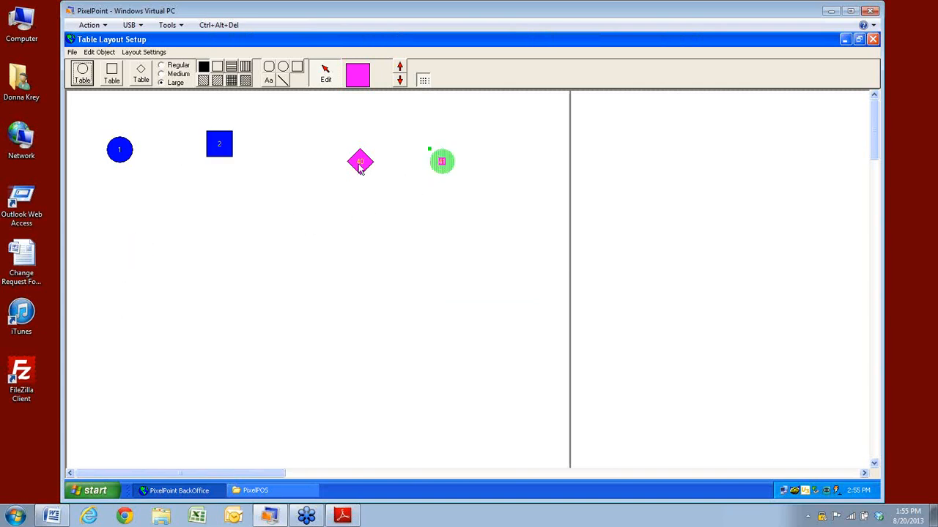
drag(361, 167, 350, 140)
drag(435, 173, 442, 159)
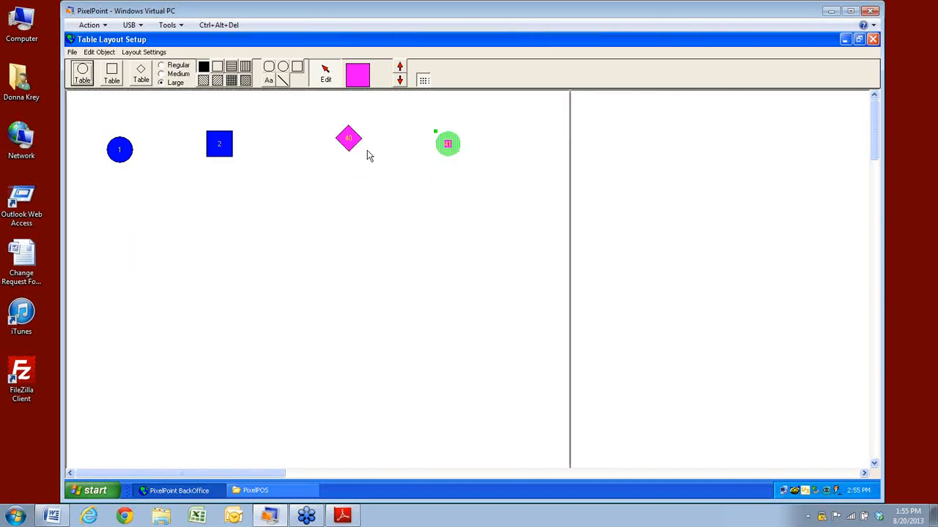
click(350, 150)
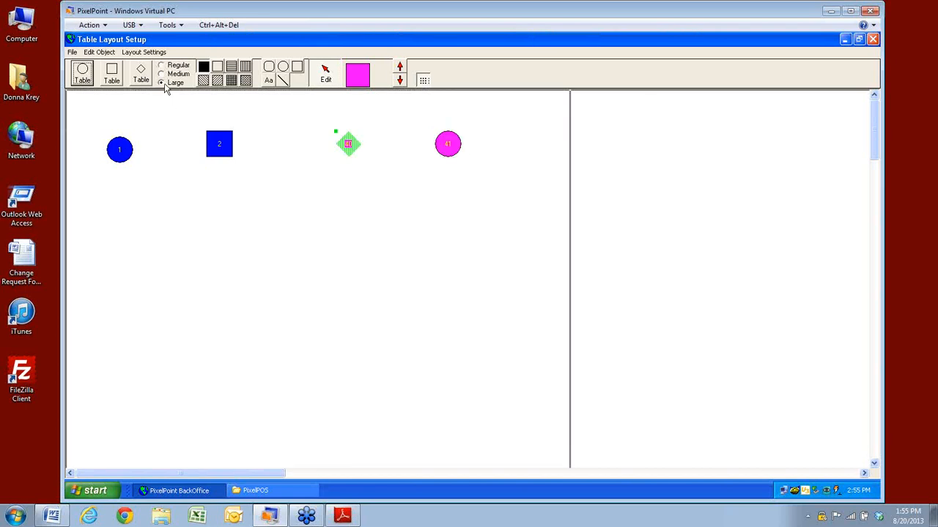
- Try the Medium and Regular sizes on round table 1, and set it back to Large
click(117, 147)
click(222, 148)
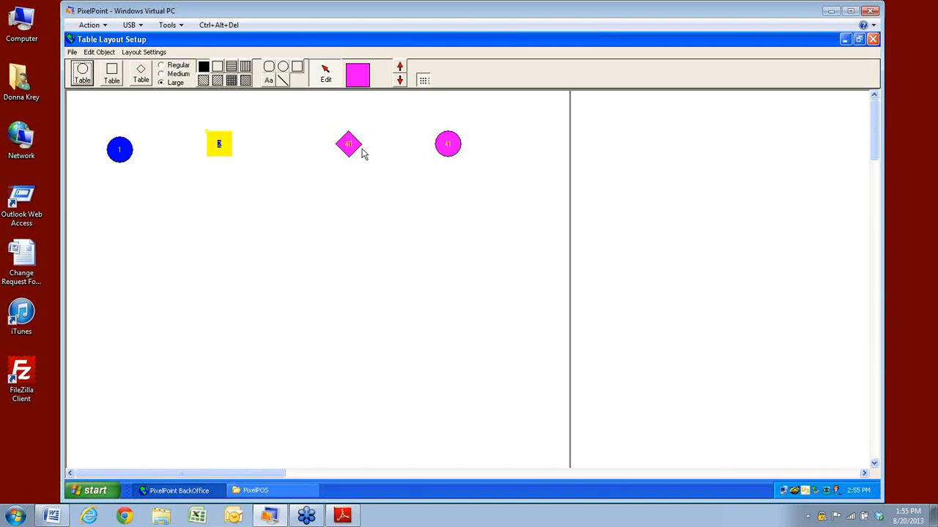
click(359, 150)
click(454, 151)
click(126, 150)
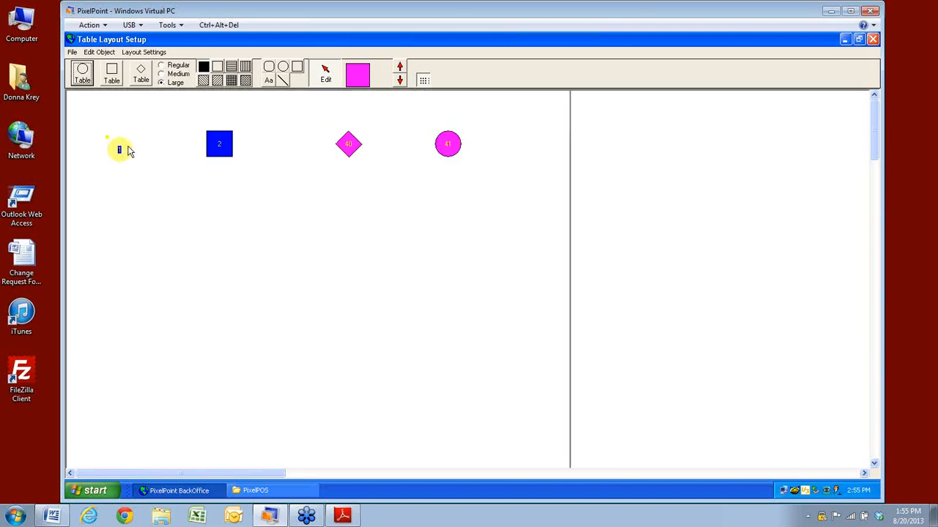
click(176, 75)
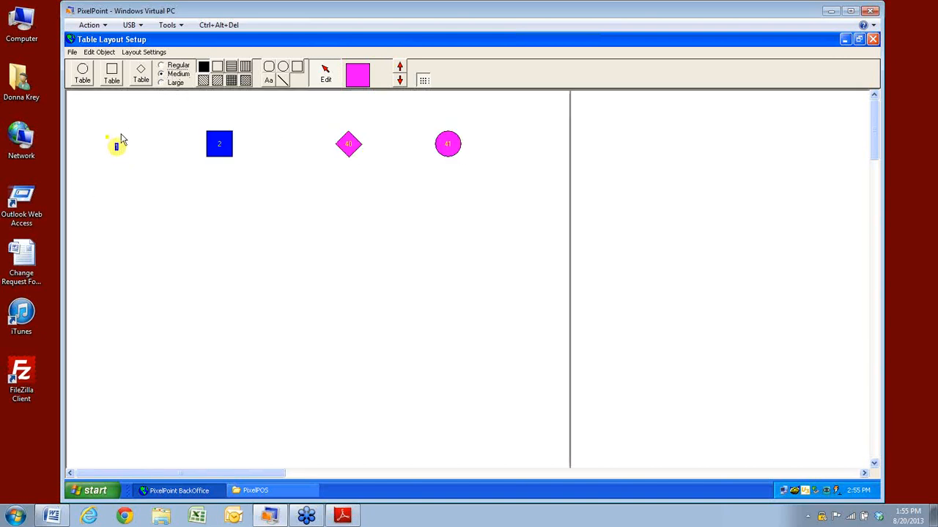
click(162, 65)
click(161, 82)
- Select tables 2, 40 and 41 in turn to compare their selection highlights, ending on square table 2
click(221, 145)
click(352, 147)
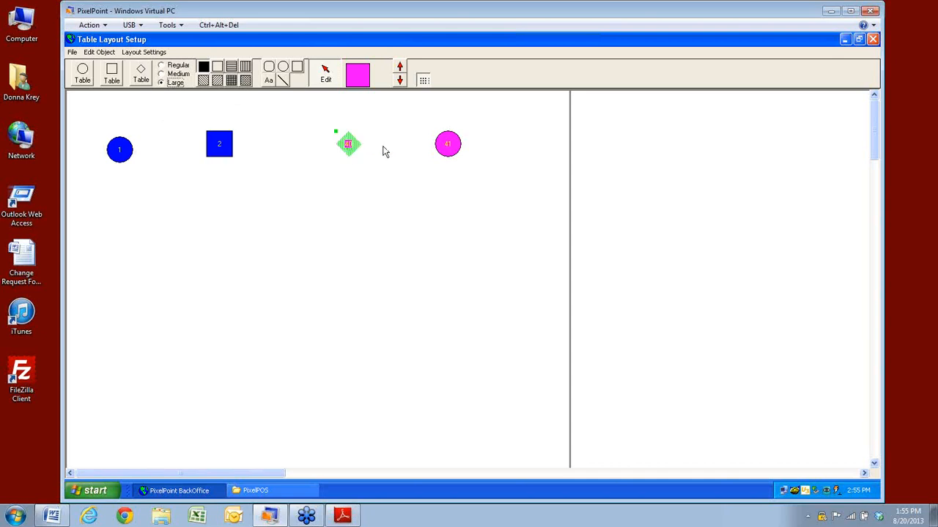
click(446, 144)
click(339, 149)
click(224, 152)
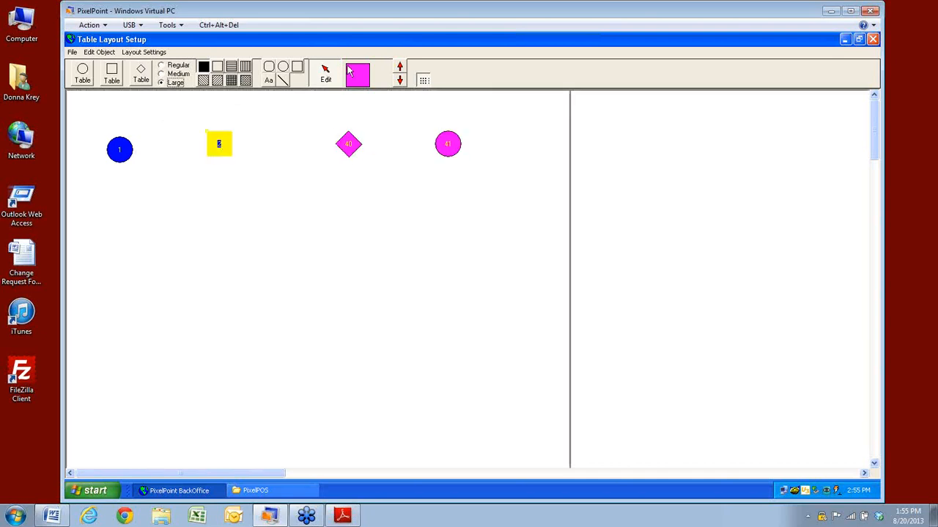
- Color square table 2 teal
click(118, 156)
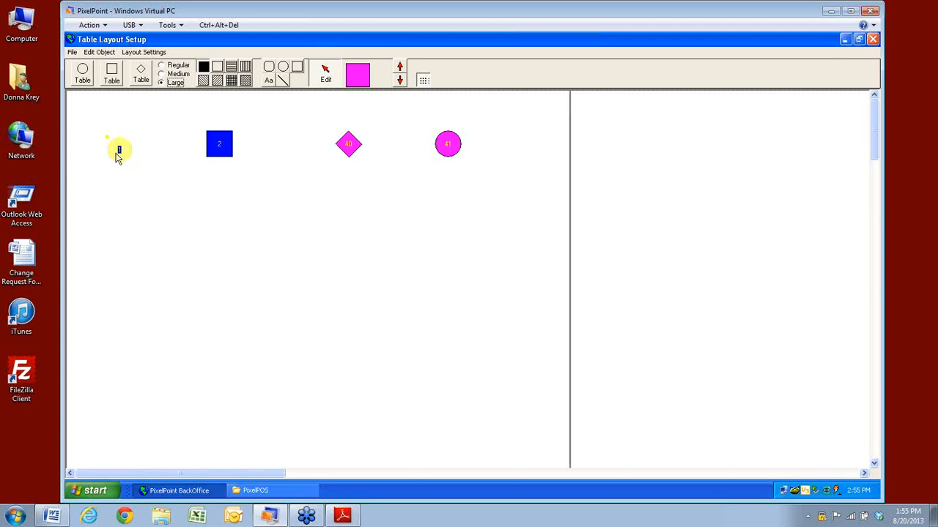
click(219, 146)
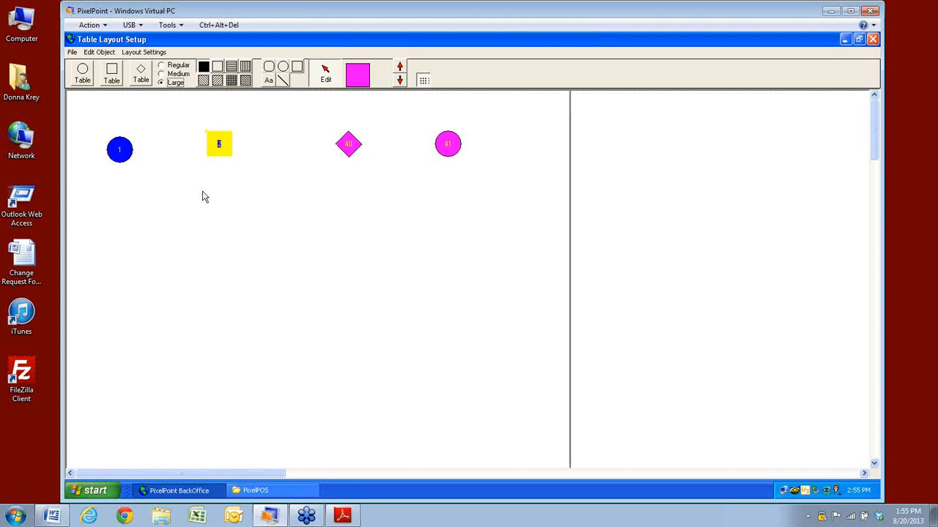
click(358, 76)
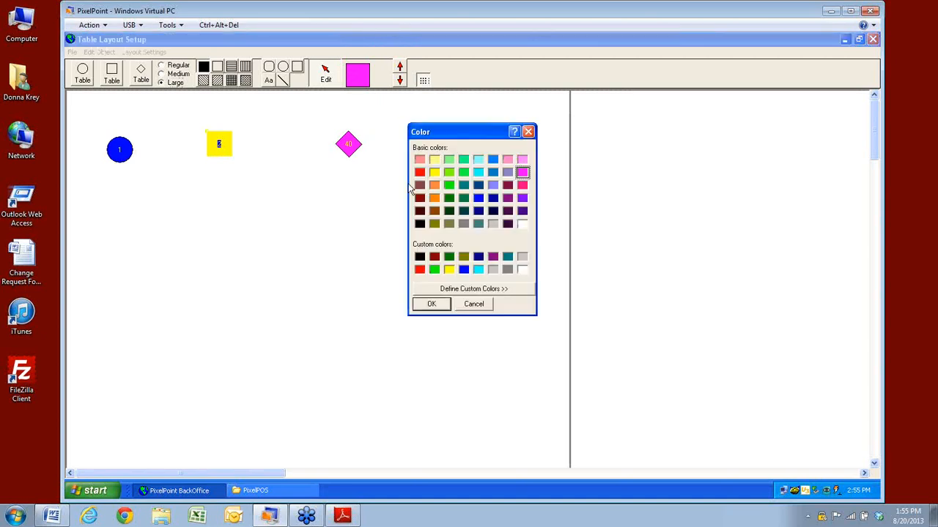
click(462, 186)
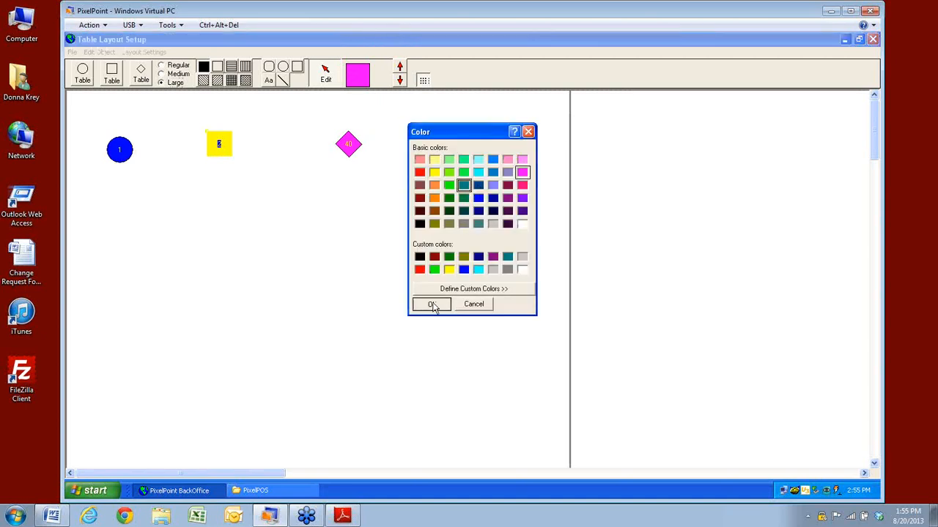
click(431, 304)
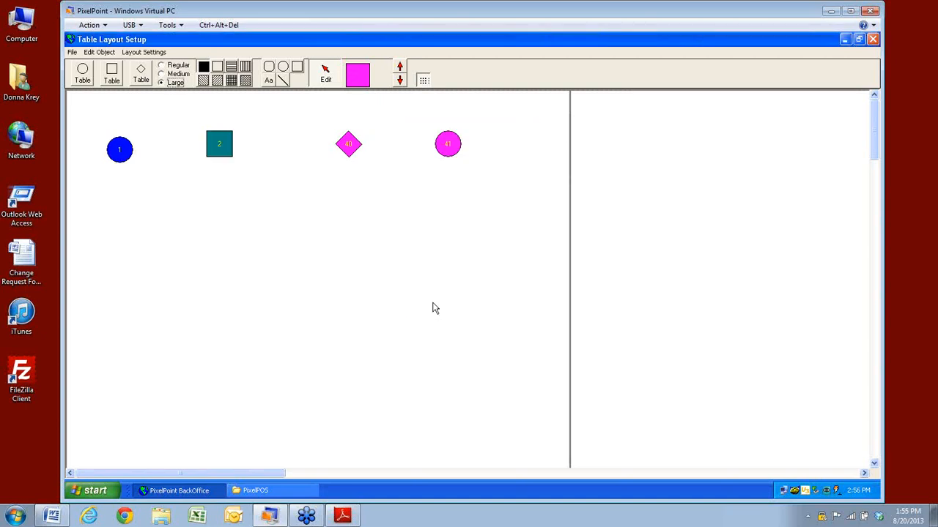
- Enlarge diamond table 40 by pulling its upper-left corner handle outward, making it taller than it is wide
click(355, 149)
click(338, 136)
click(338, 135)
click(338, 136)
click(348, 143)
click(336, 134)
click(337, 136)
drag(335, 132, 318, 106)
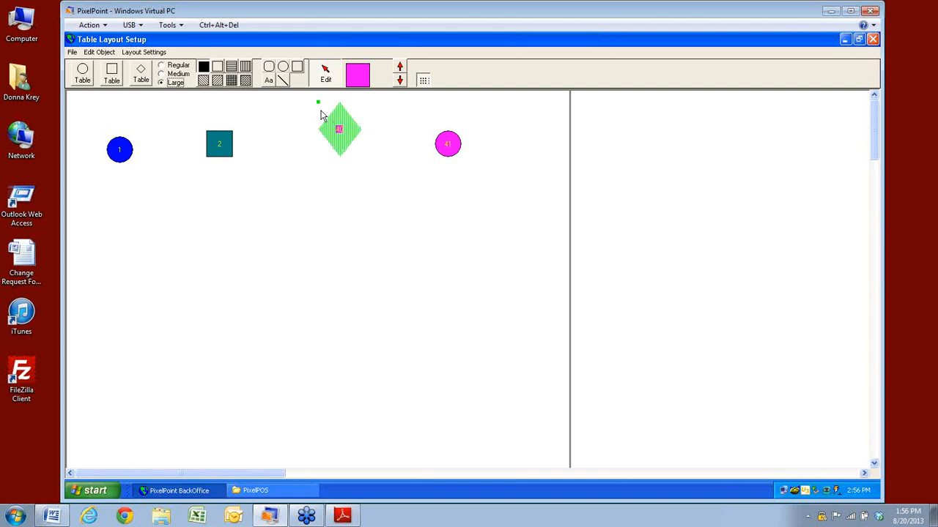
- Select round table 41 to examine its resize handle, clear the selection, and select diamond table 40
click(442, 150)
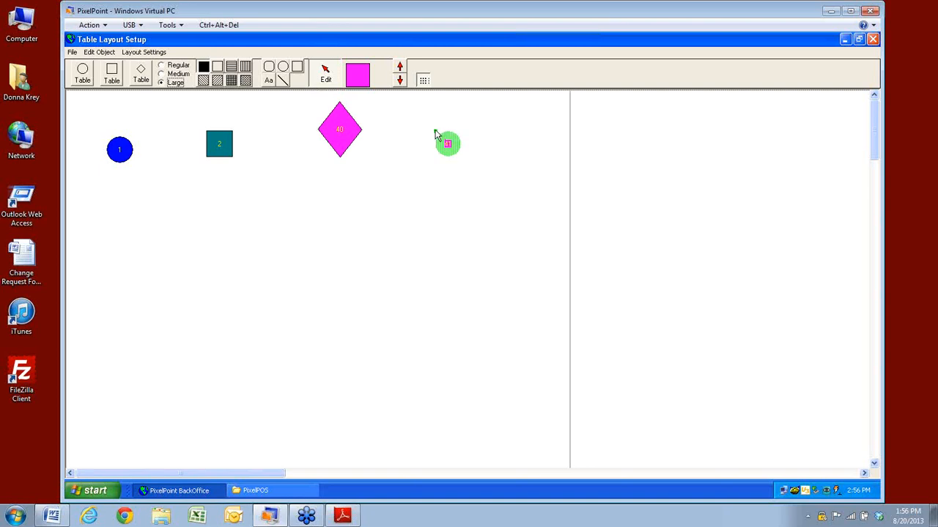
click(435, 132)
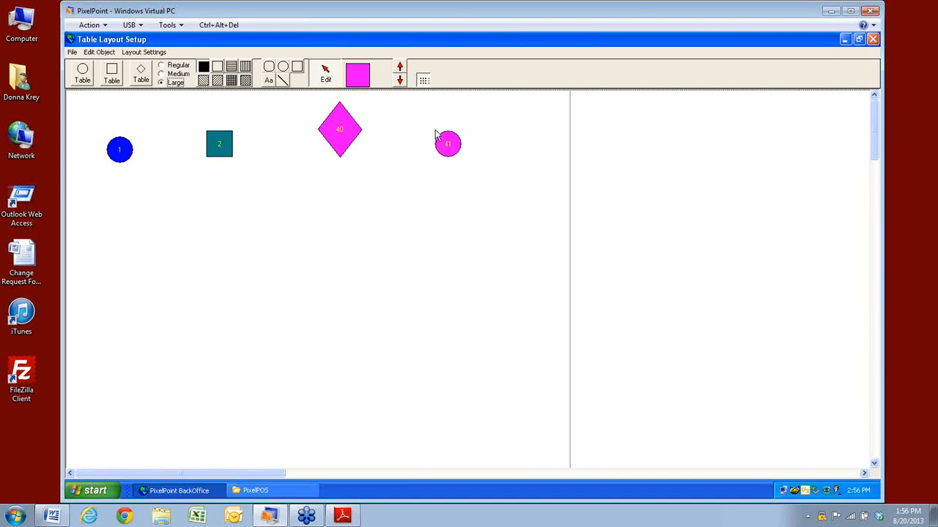
click(442, 143)
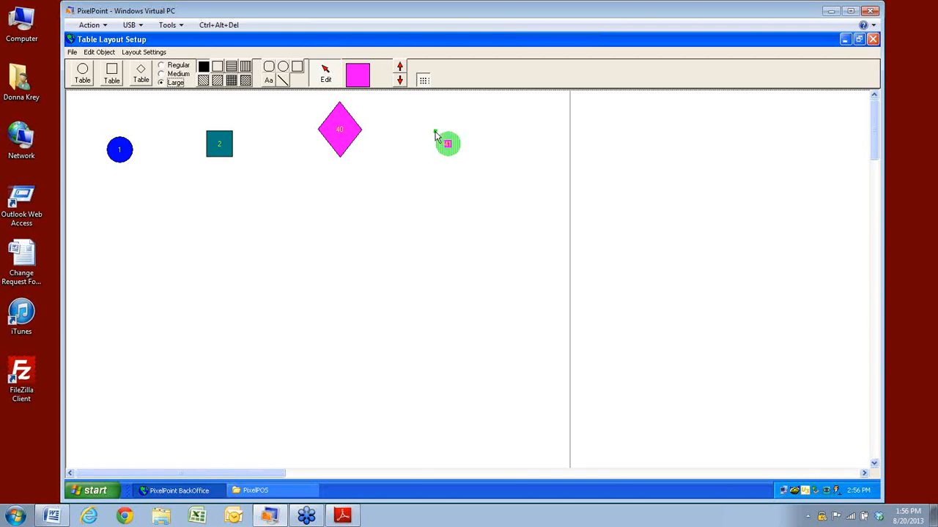
click(393, 286)
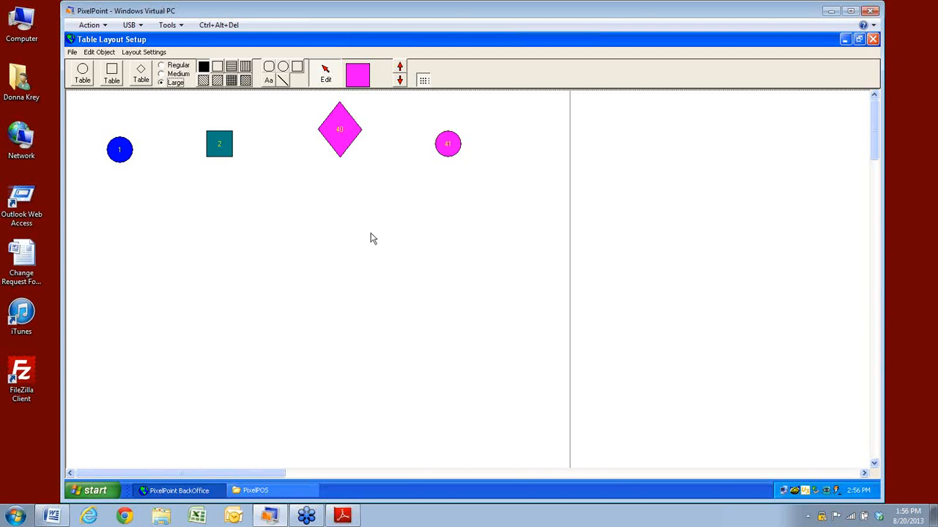
click(338, 129)
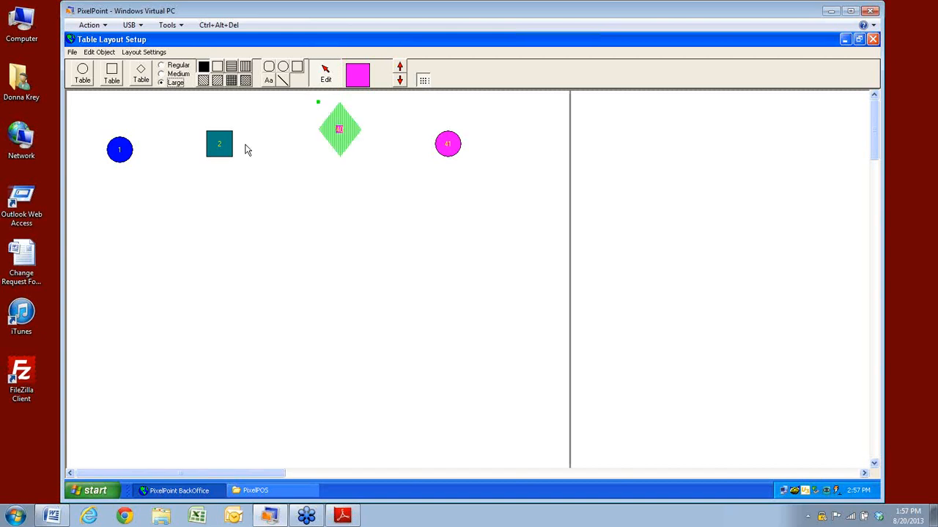
- Enlarge square table 2 and round table 1 by pulling their upper-left corner handles outward
click(210, 143)
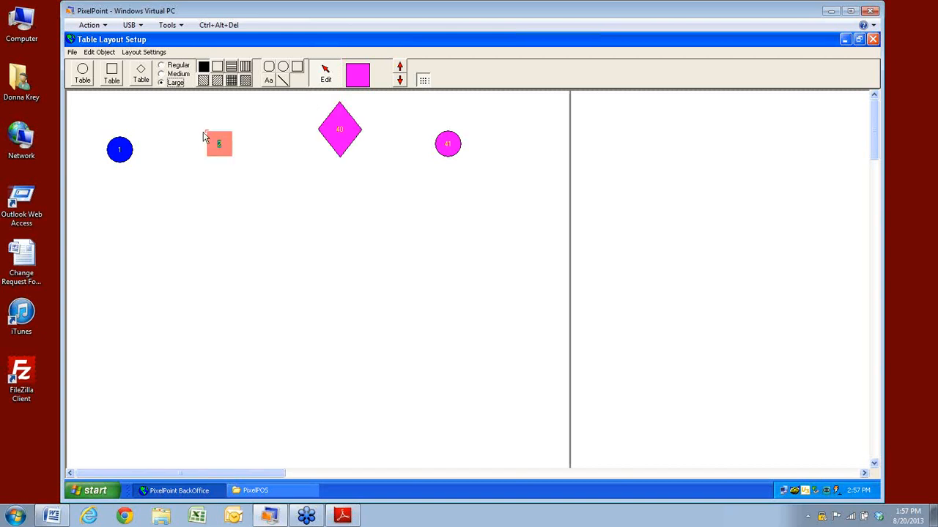
drag(208, 131, 188, 107)
click(118, 149)
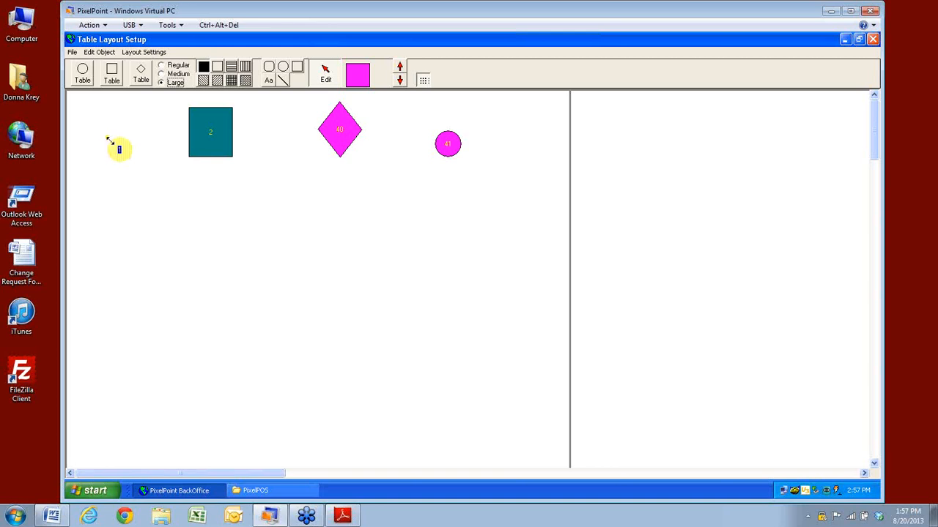
drag(108, 139, 94, 118)
click(188, 236)
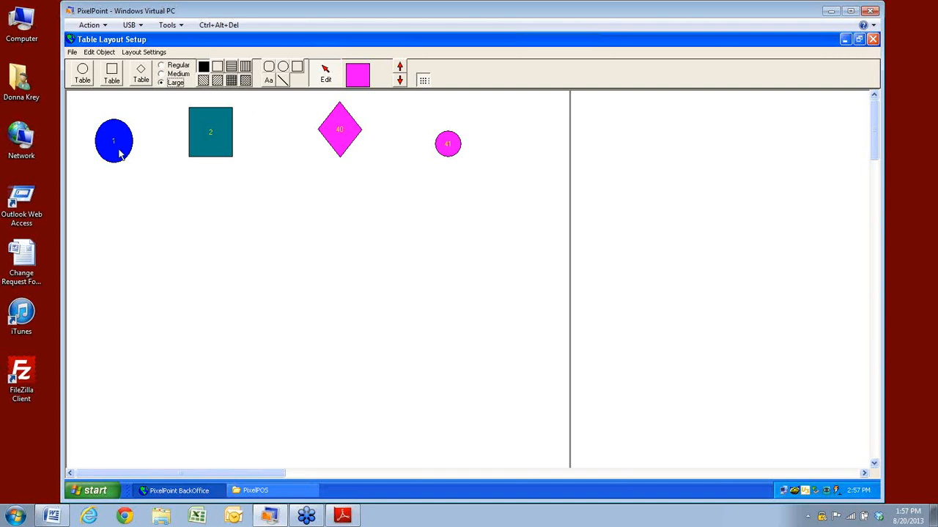
- Select tables 1, 2 and 40 together and color them lime green
click(117, 147)
shift+click(203, 138)
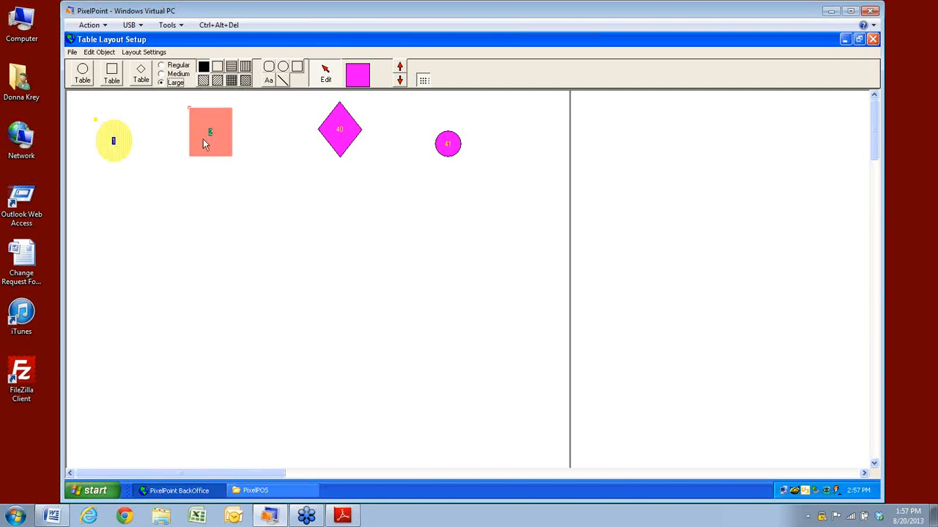
shift+click(350, 145)
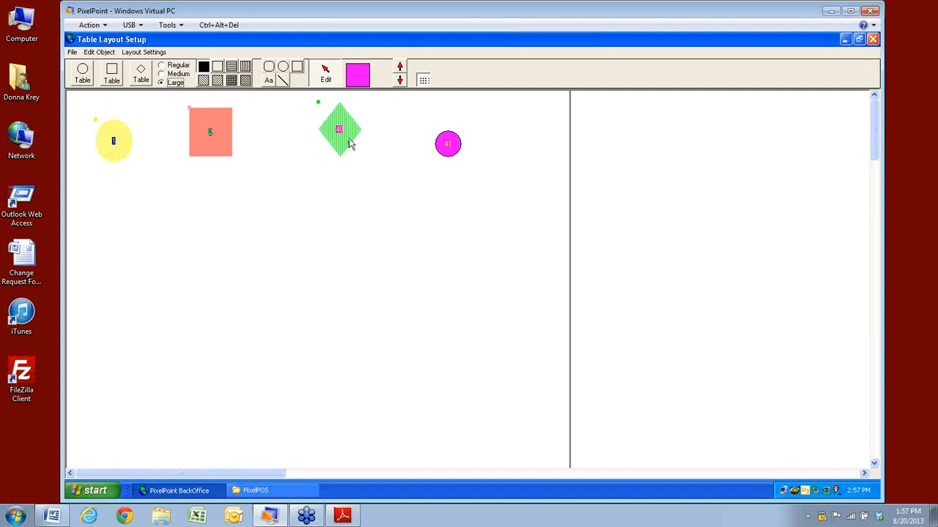
click(357, 82)
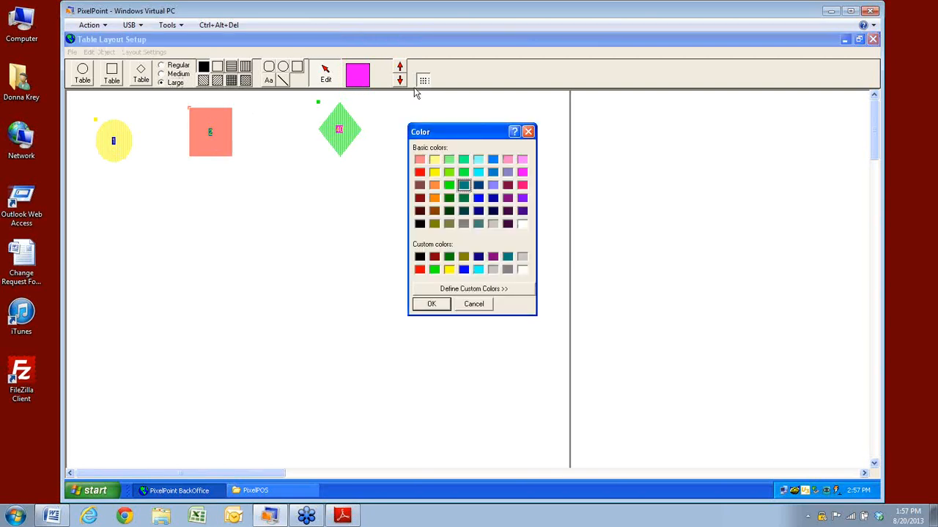
click(449, 172)
click(432, 303)
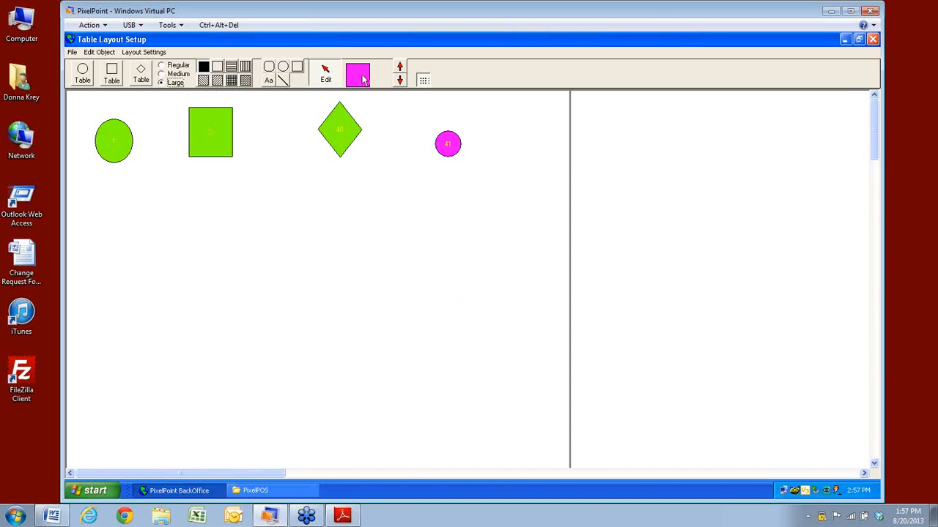
- Reselect tables 1, 2 and 40 as a group and color them dark red
click(113, 149)
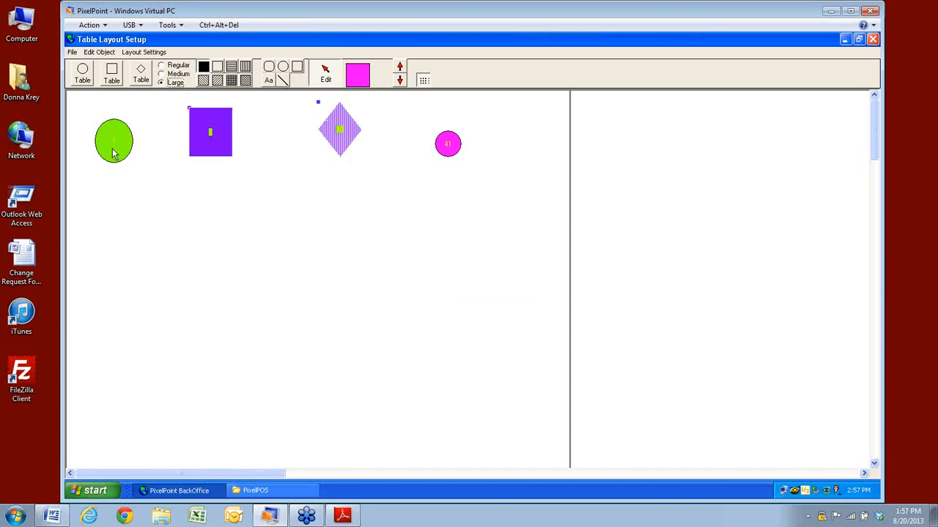
shift+click(209, 139)
shift+click(338, 138)
shift+click(334, 137)
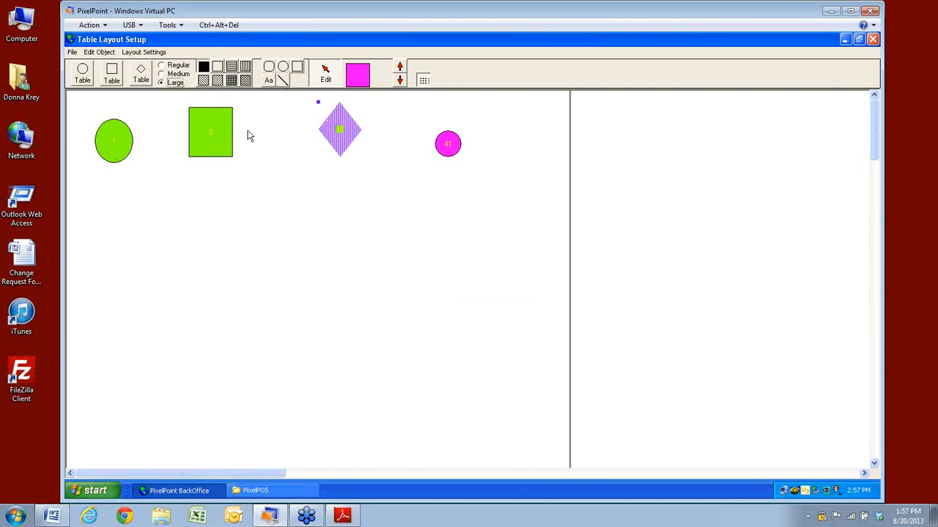
shift+click(213, 138)
shift+click(115, 149)
click(360, 79)
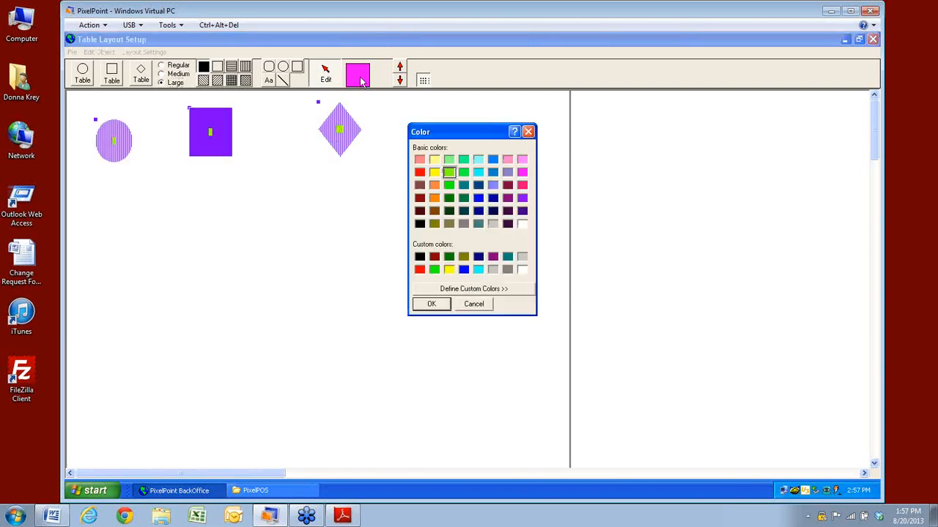
click(419, 198)
click(431, 304)
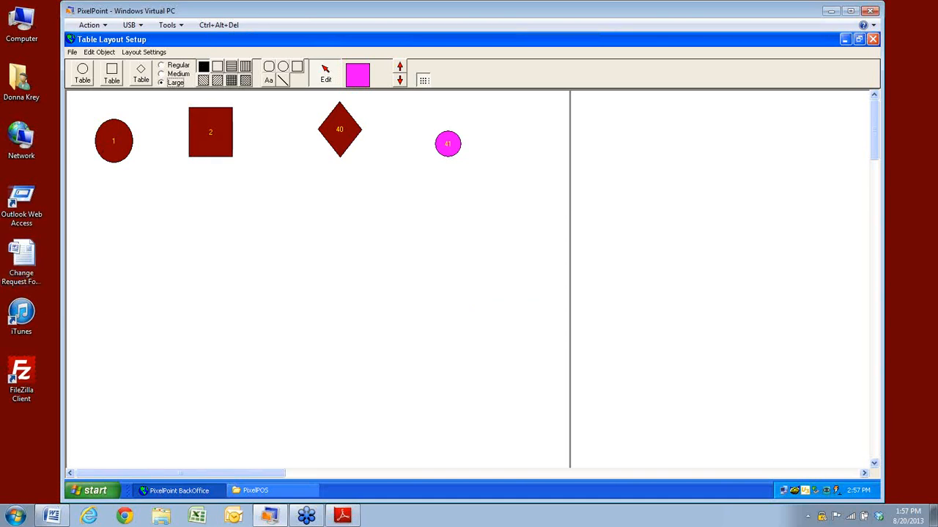
- Move tables 1, 2, 41 and 40 down the layout, keeping them in one row, and clear the selection
drag(101, 154, 101, 201)
drag(210, 150, 219, 194)
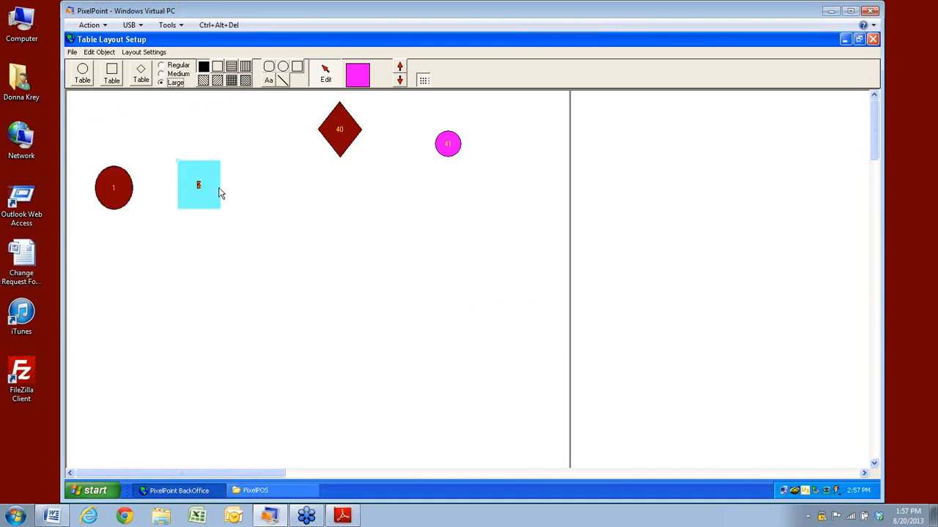
click(342, 129)
drag(448, 144, 436, 184)
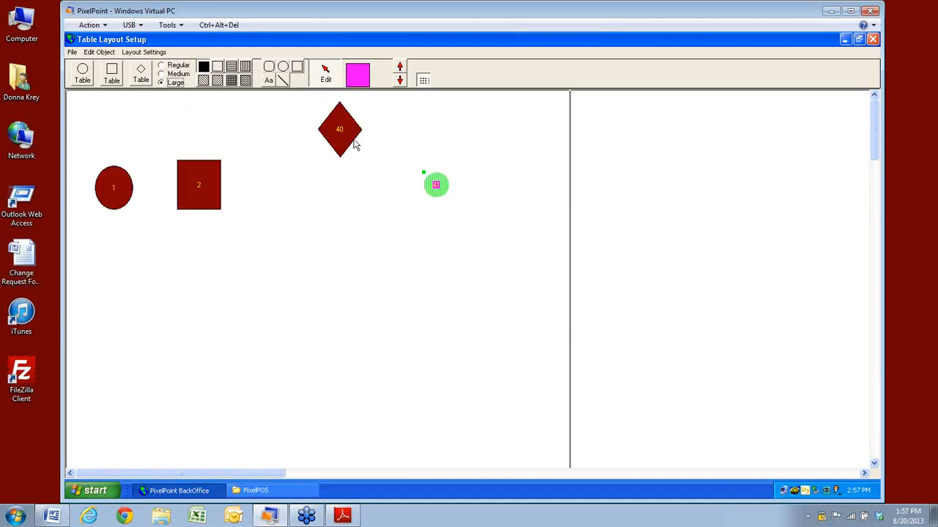
drag(354, 142, 337, 200)
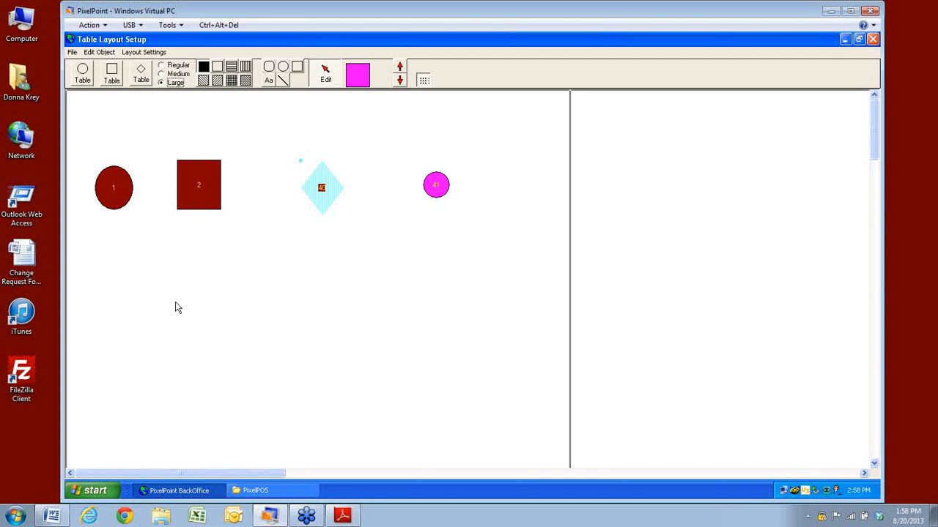
click(342, 272)
- Draw a large rounded rectangle below the row of tables, spanning from near table 1 to just past table 41
click(269, 68)
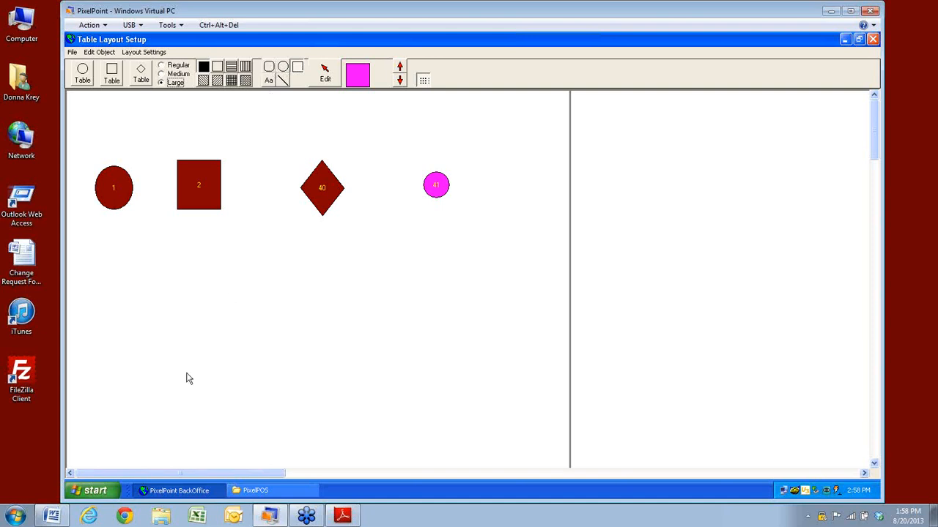
click(269, 68)
drag(138, 266, 489, 442)
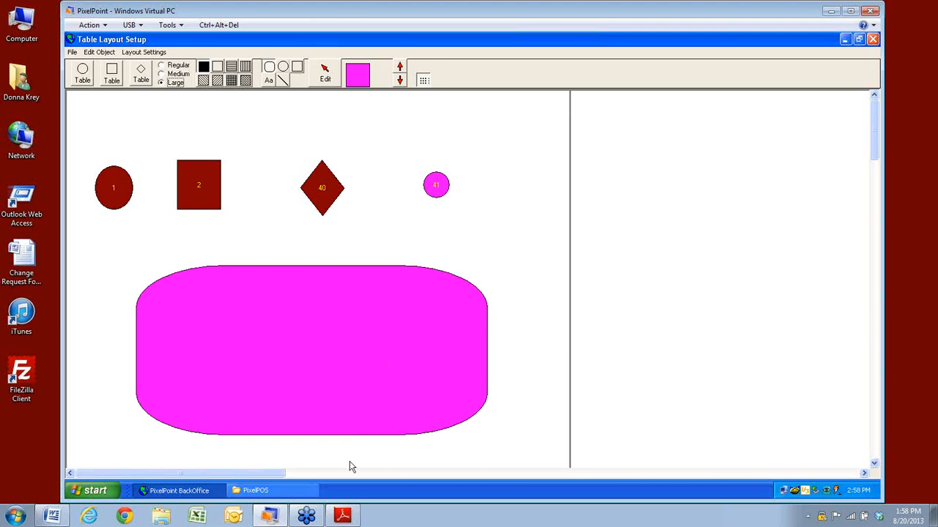
- Set the drawing color to light yellow and apply it to the large rounded rectangle
click(358, 76)
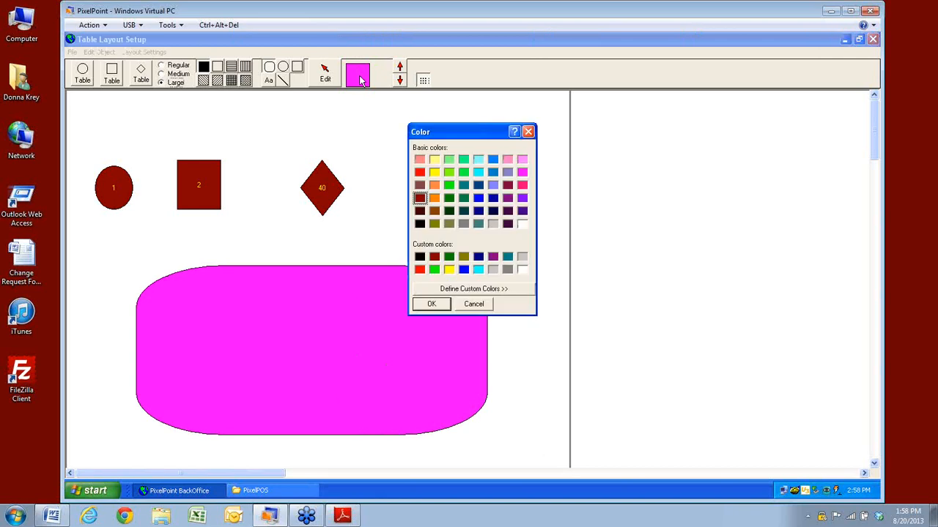
click(434, 159)
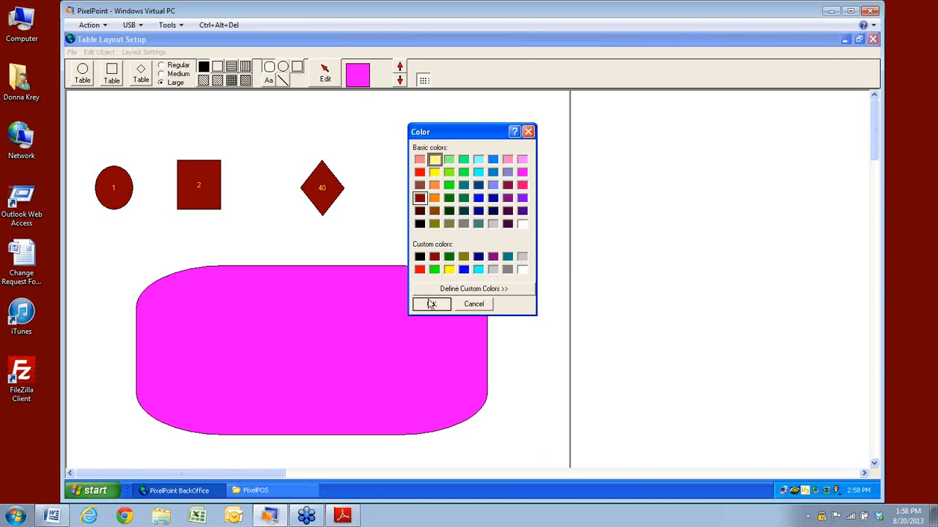
click(432, 304)
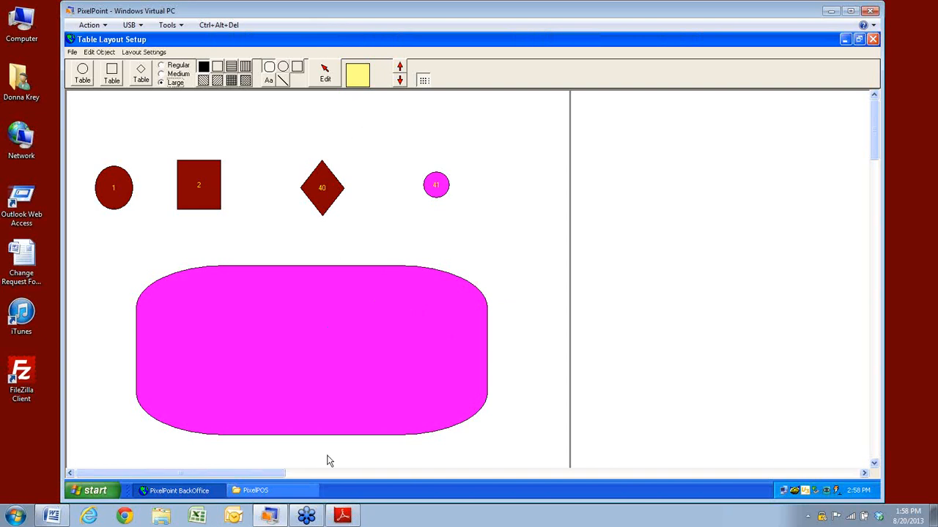
click(356, 82)
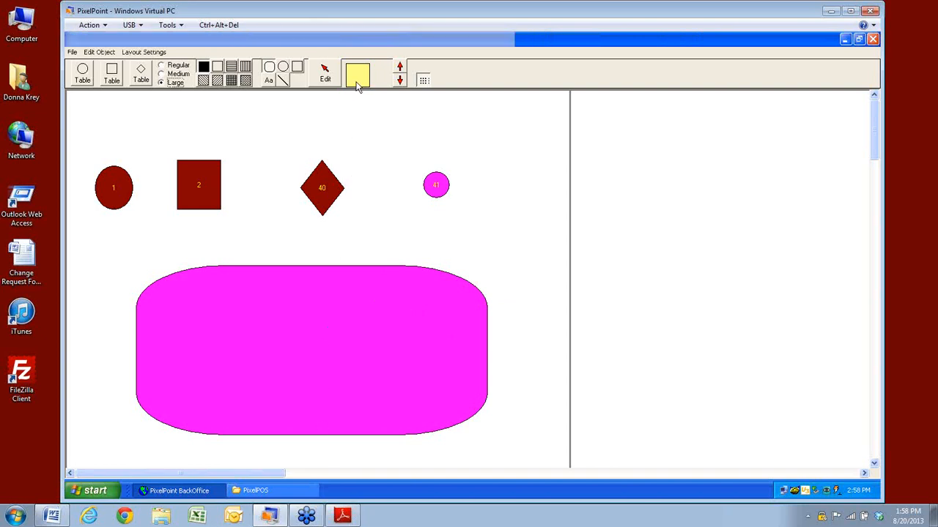
click(435, 304)
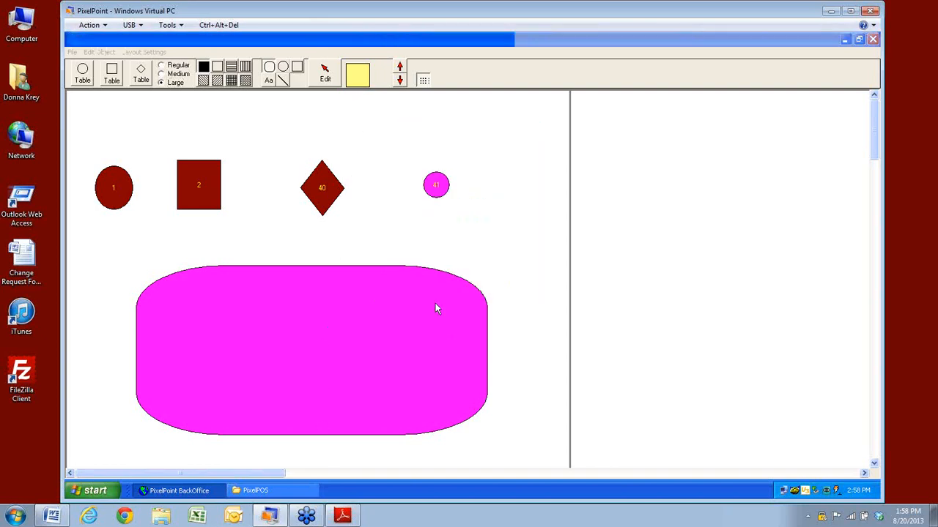
click(325, 73)
click(345, 340)
click(367, 81)
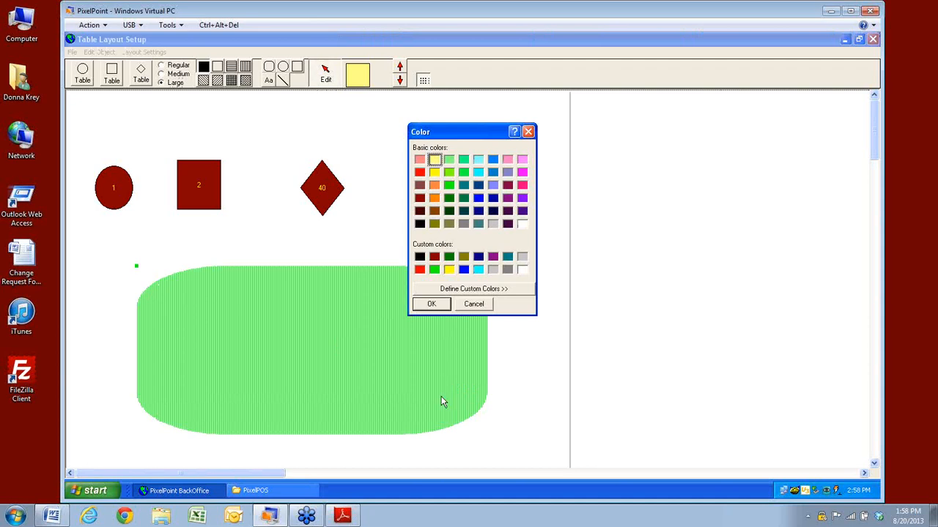
click(425, 306)
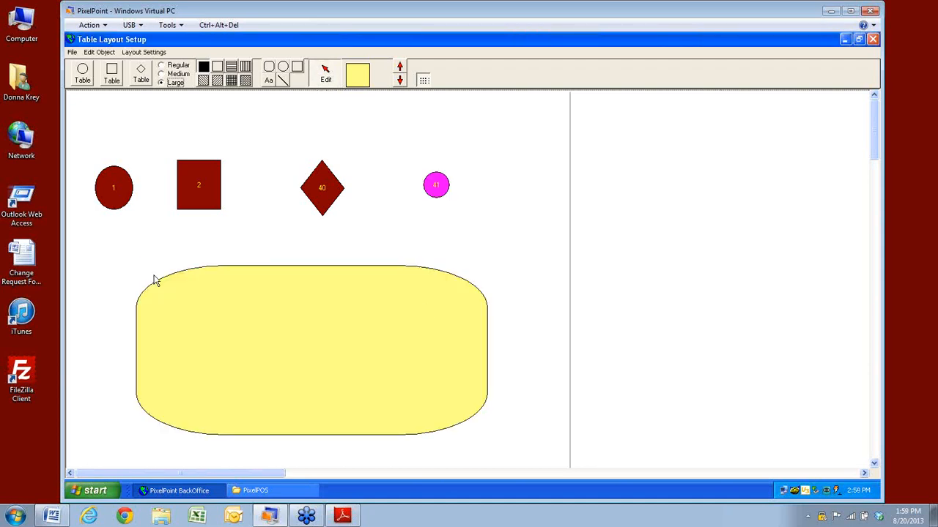
- Move the light yellow rounded rectangle up over the row of tables
mouse_move(307, 356)
mouse_down()
mouse_move(293, 320)
mouse_move(288, 208)
mouse_move(286, 214)
mouse_up()
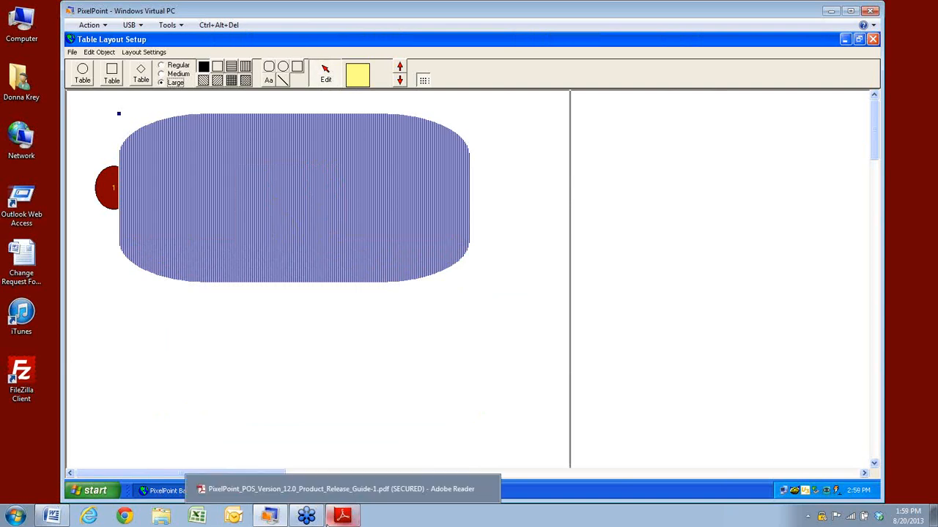
- Send the light yellow rounded rectangle to the back so it lies behind tables 1, 2, 40 and 41
click(400, 80)
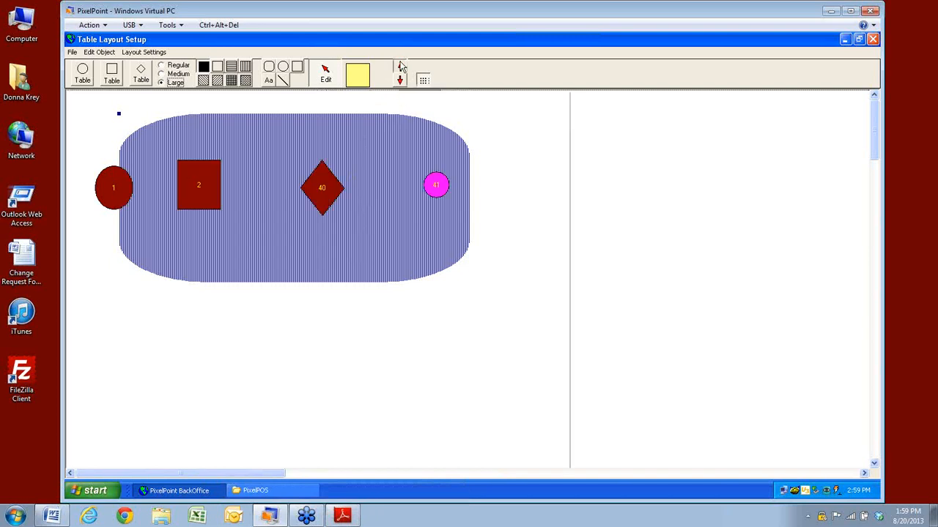
click(400, 66)
click(400, 81)
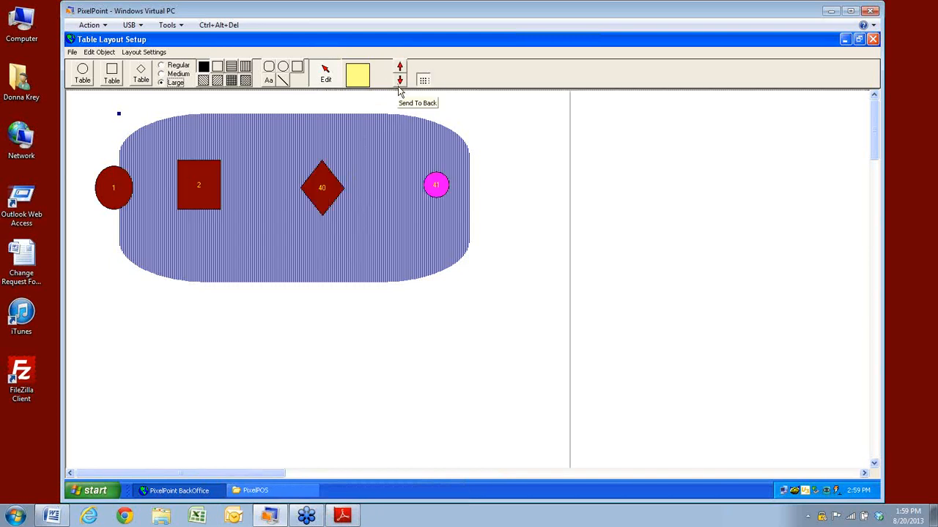
- Shift tables 40, 2 and 1 to the right so that all of them sit inside the yellow rounded rectangle
click(331, 194)
drag(331, 194, 350, 194)
click(216, 196)
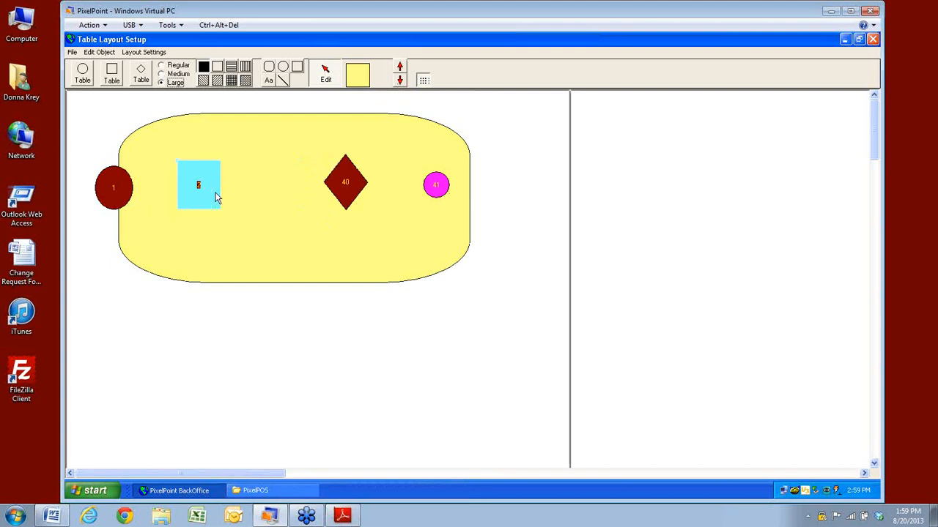
drag(216, 197, 252, 197)
click(147, 191)
drag(150, 194, 191, 195)
- Try the diagonal, empty, horizontal and vertical fill patterns on the yellow rounded rectangle and restore its solid fill
click(217, 274)
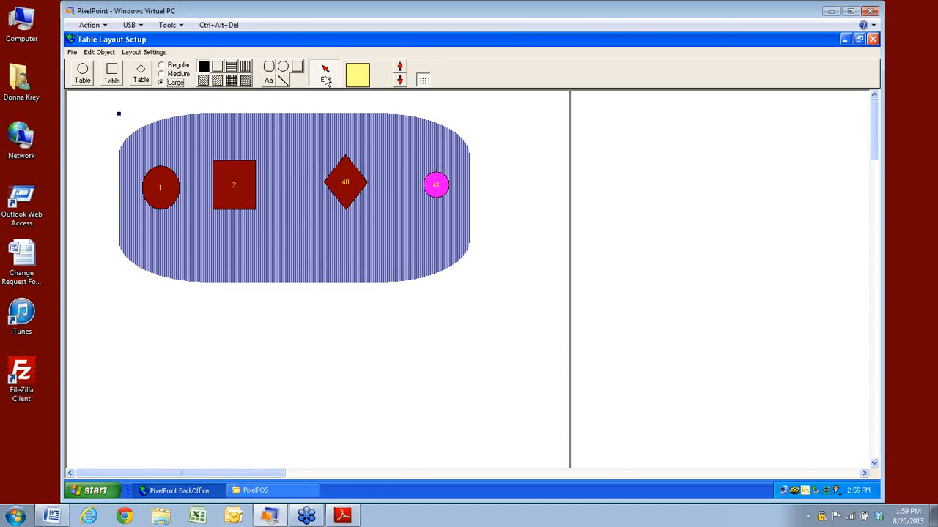
click(203, 80)
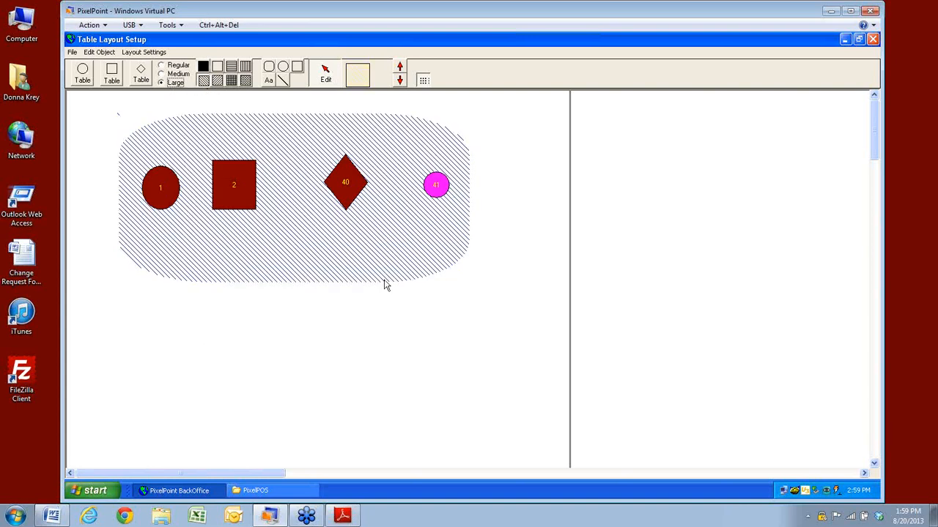
click(217, 68)
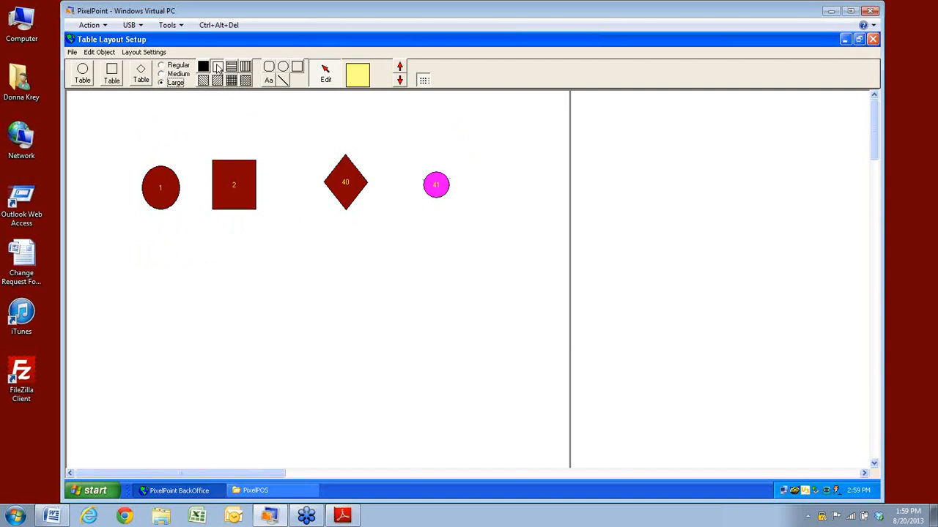
click(231, 67)
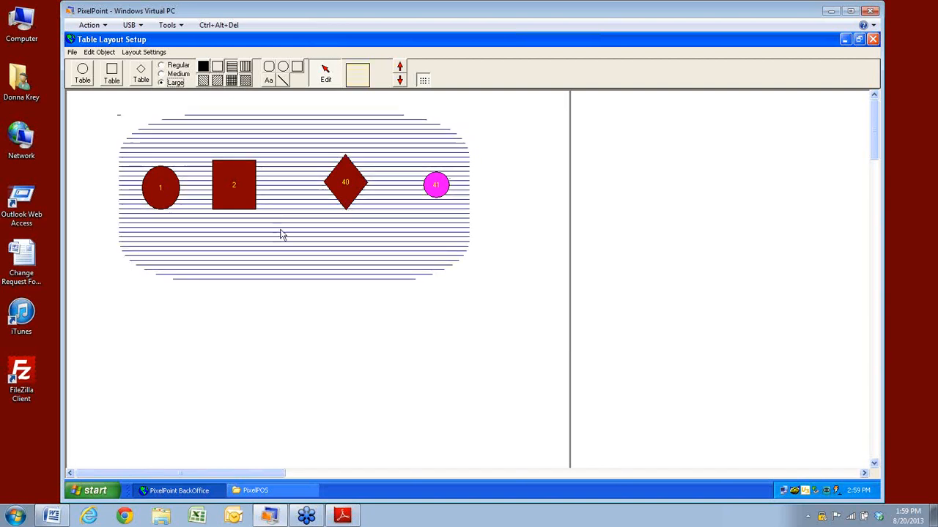
click(246, 68)
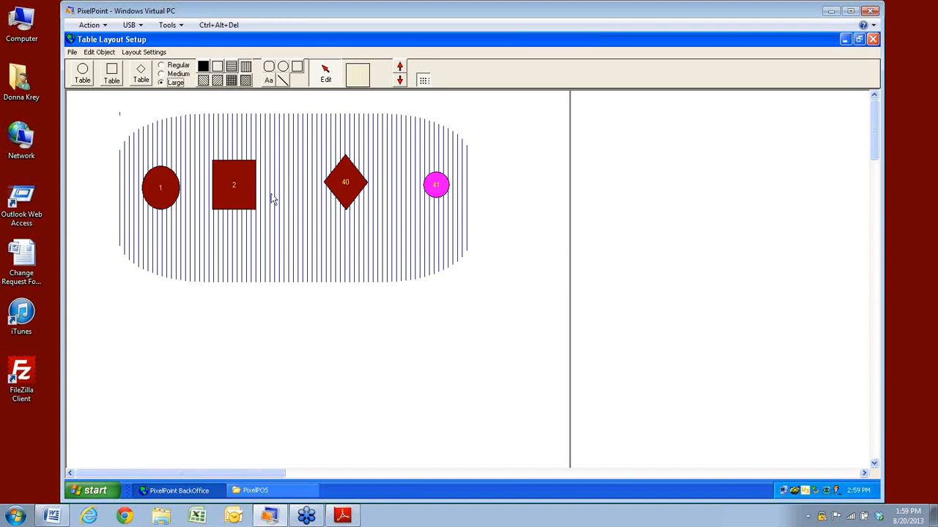
click(204, 80)
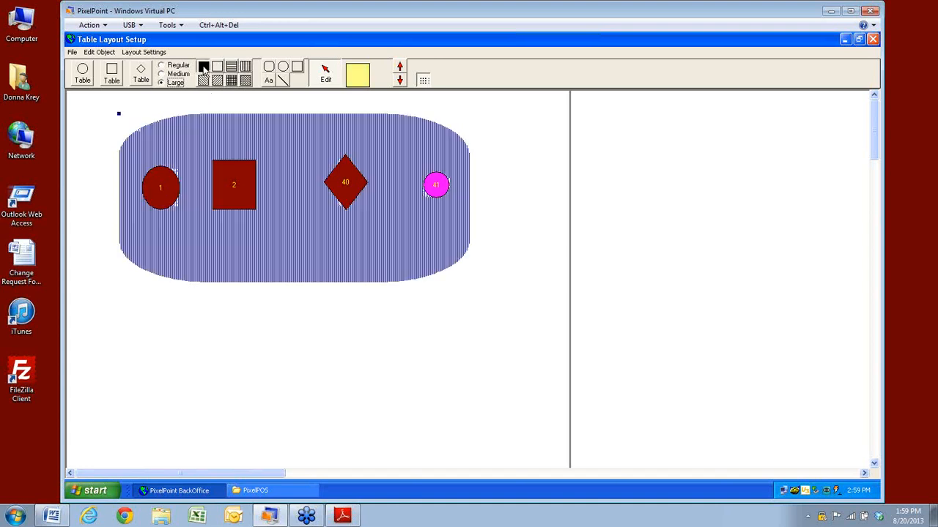
click(298, 365)
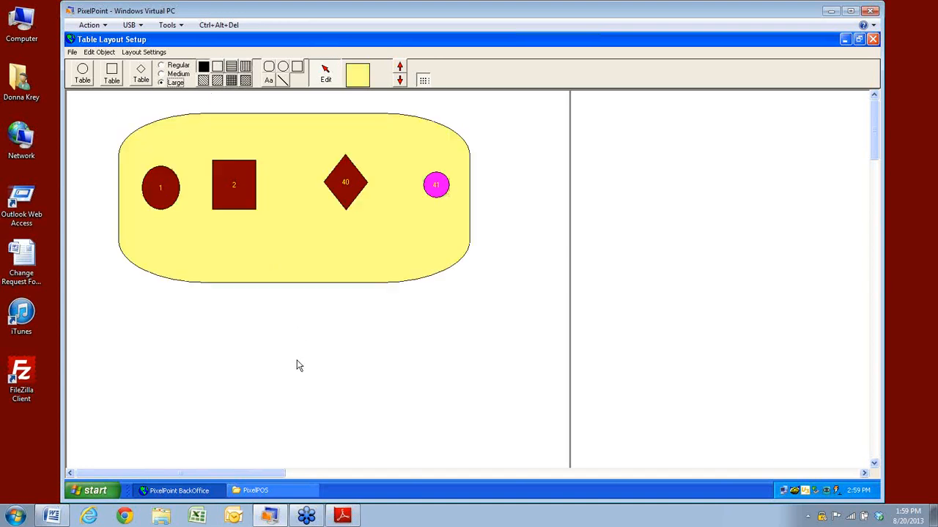
- Add the text label "Coffee East" in the lower middle of the yellow rounded rectangle
click(270, 81)
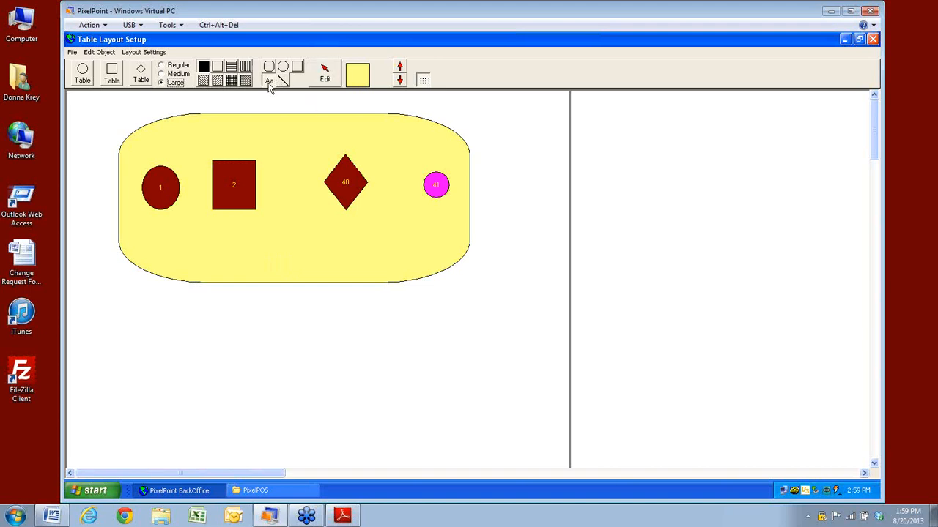
click(287, 250)
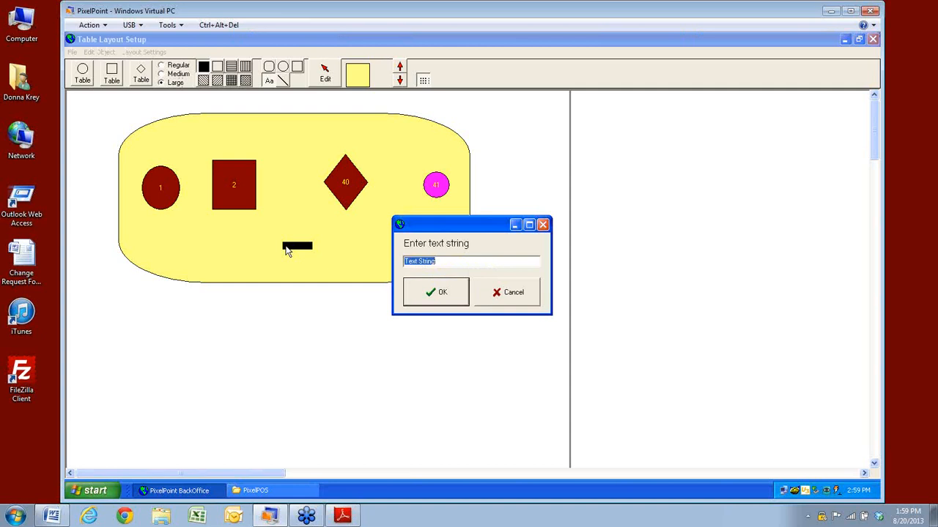
text(Coffee East)
key(Return)
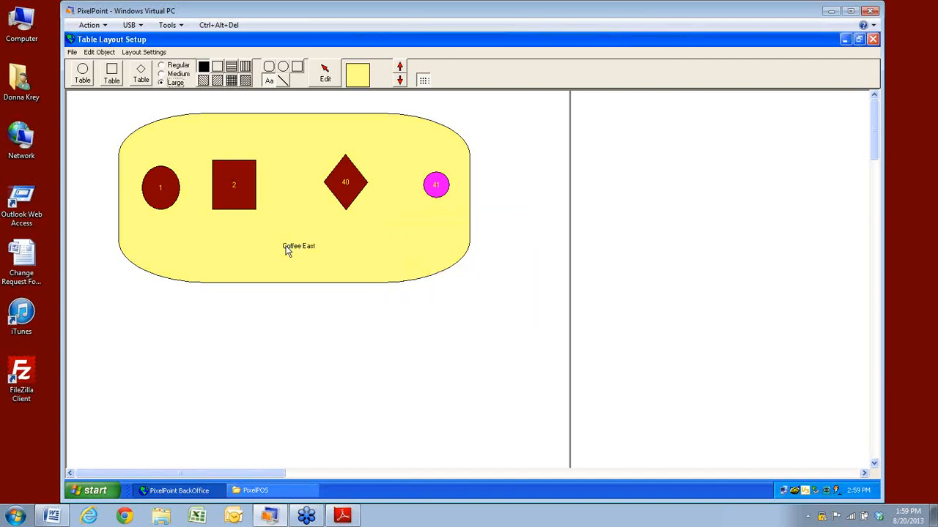
- Add a second text label reading "Coffee Back" over the Coffee East label and dismiss the extra text prompt
double_click(286, 250)
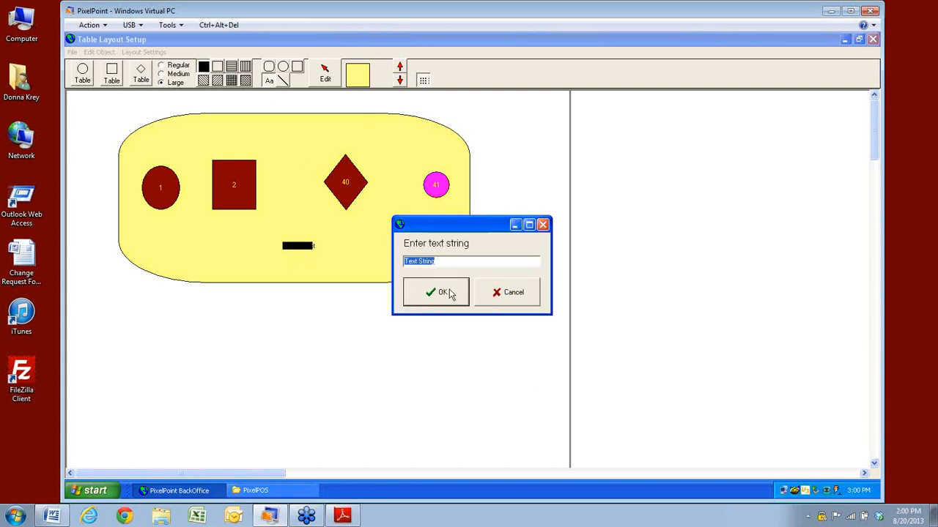
text(Coffee Back,)
click(442, 292)
click(301, 248)
click(523, 299)
- Move the Text String and Coffee Back labels off Coffee East to the empty area below the rounded rectangle
click(322, 77)
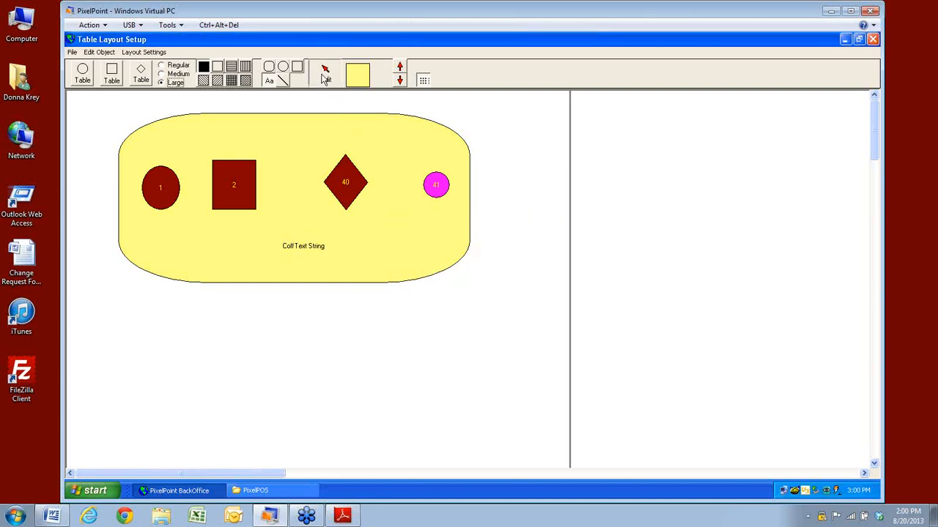
drag(326, 264, 384, 334)
drag(300, 250, 266, 328)
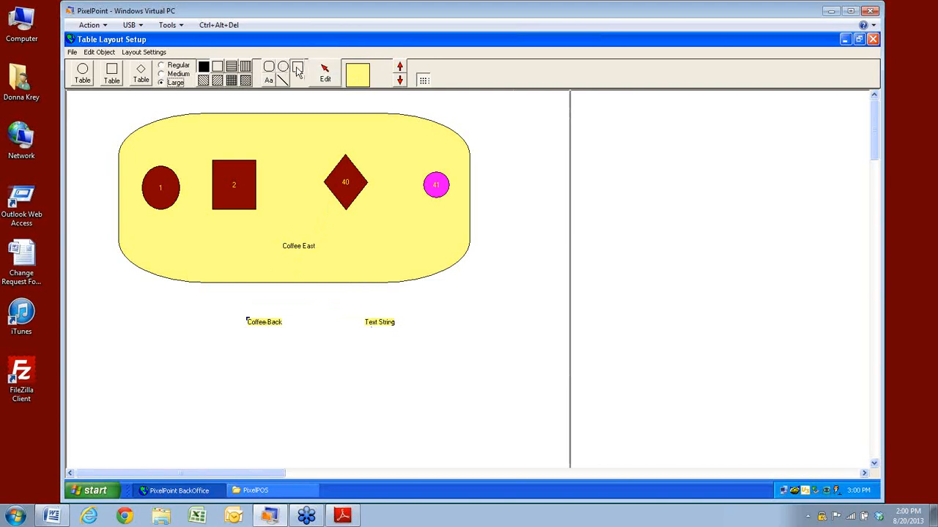
- Set the color of the Coffee Back label to light orange
click(357, 74)
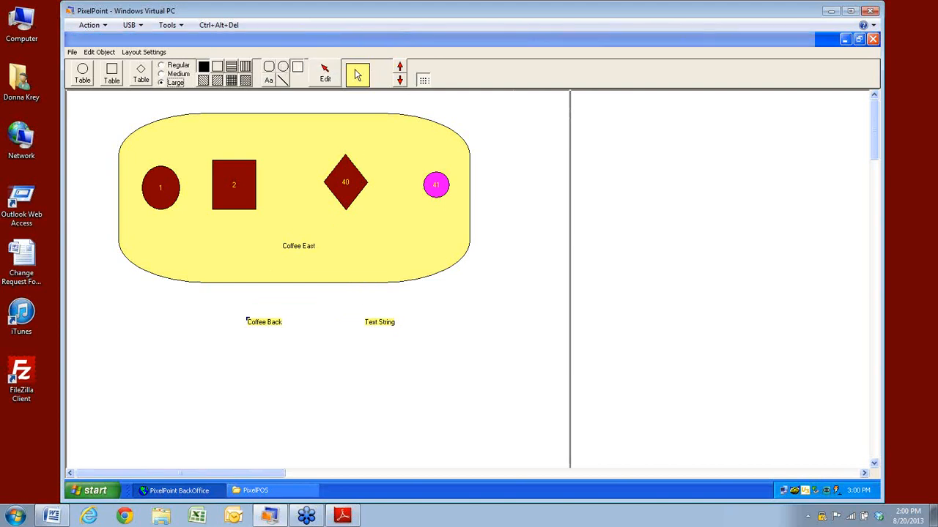
click(434, 187)
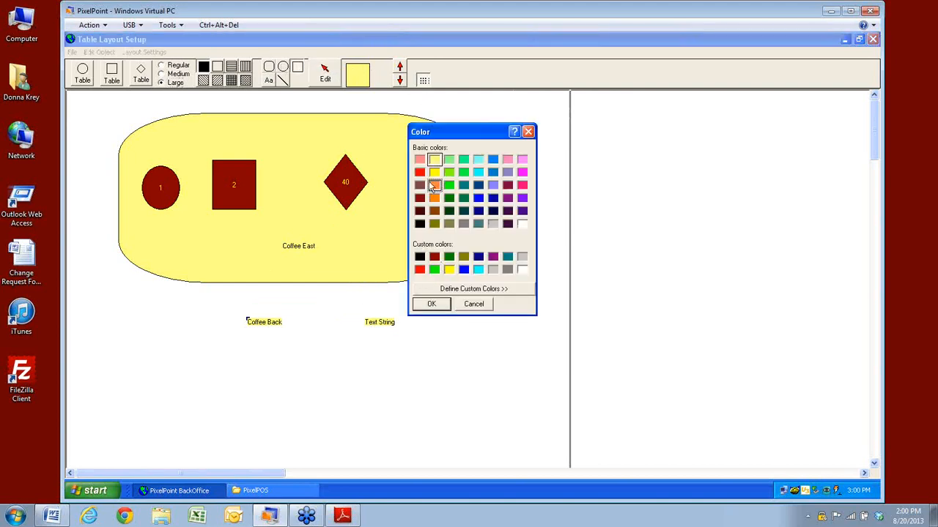
click(431, 303)
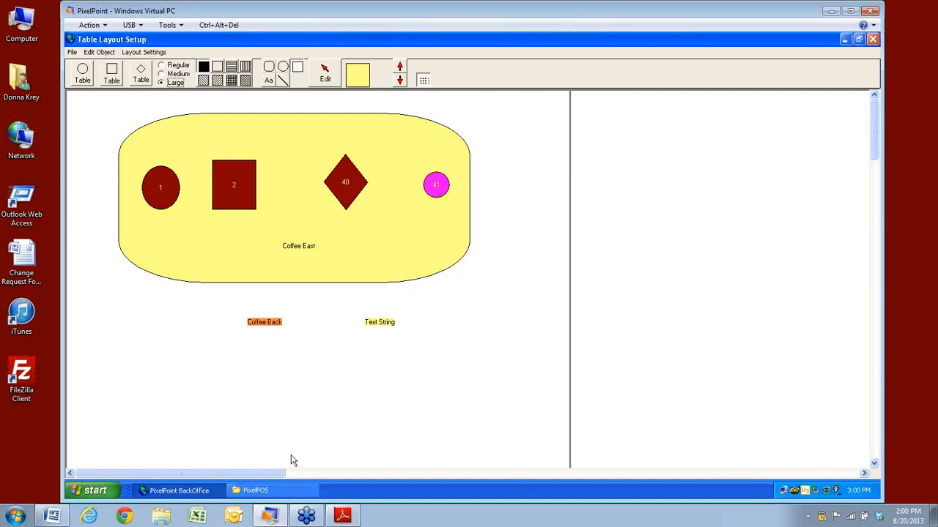
- Draw a wide rectangle below the Coffee Back and Text String labels and color it light orange
drag(171, 356, 551, 455)
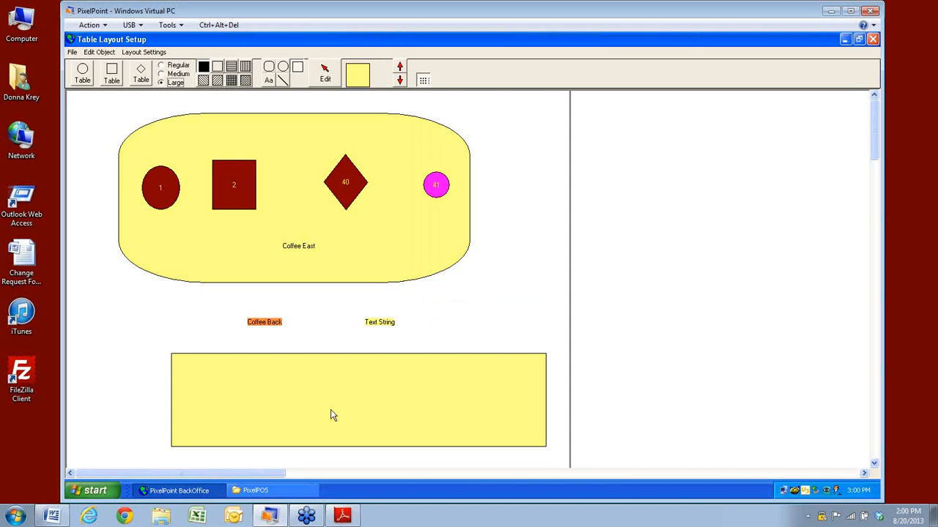
click(358, 73)
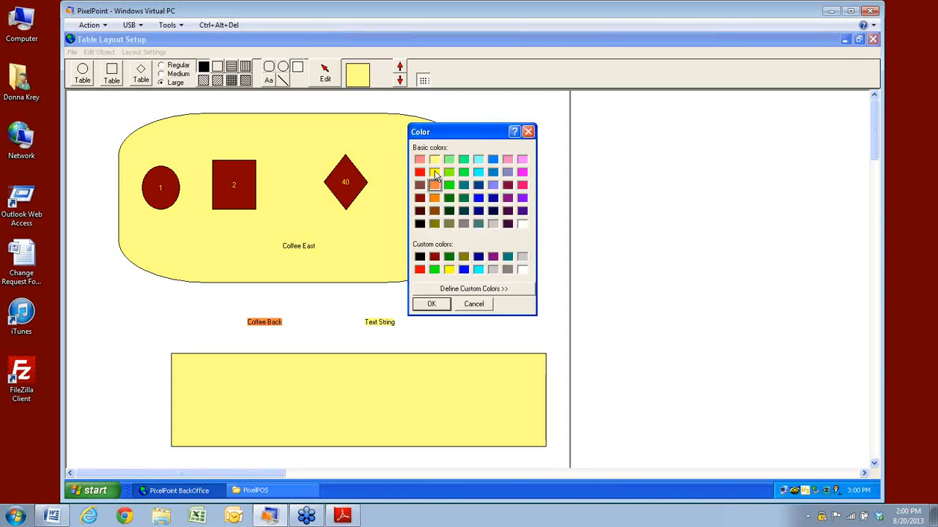
click(438, 304)
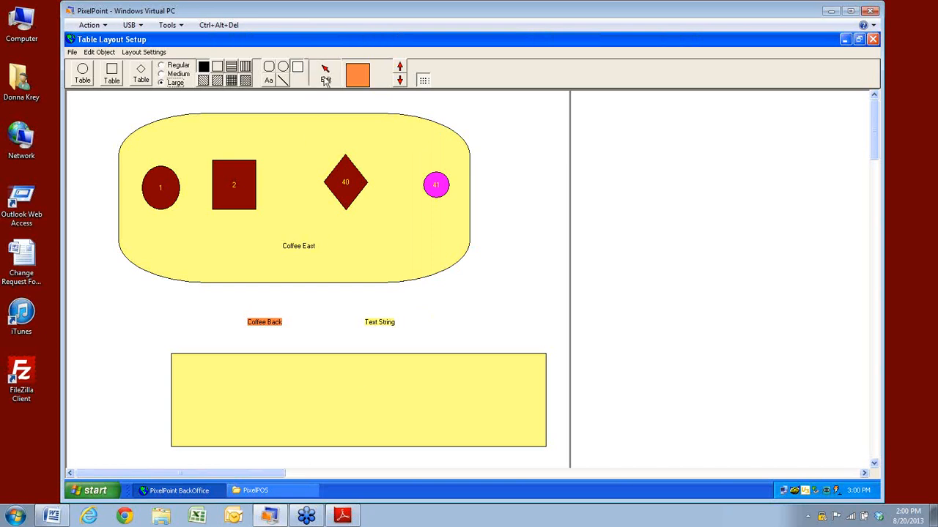
click(359, 76)
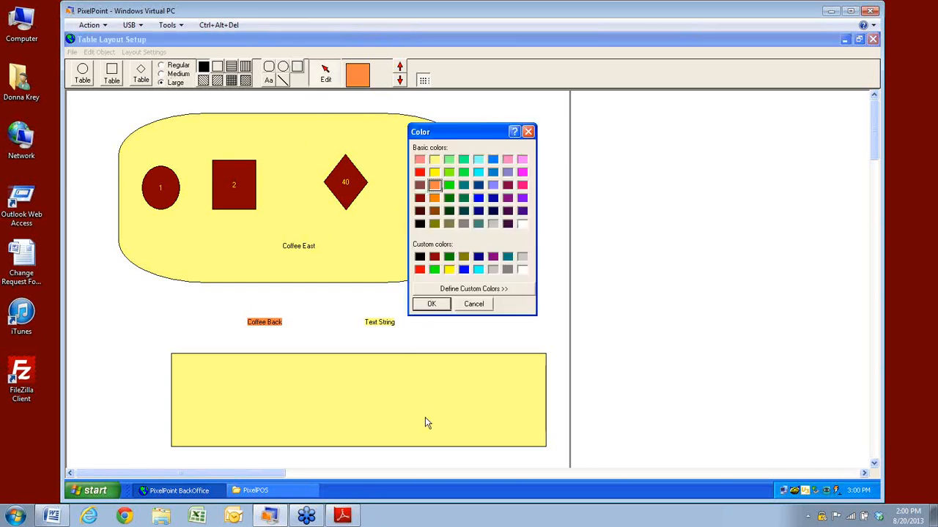
click(430, 303)
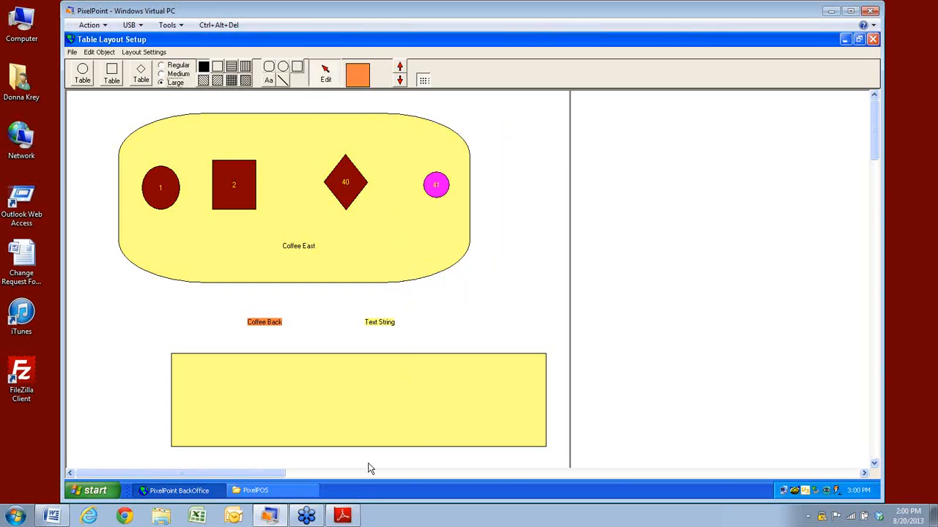
click(352, 407)
click(358, 76)
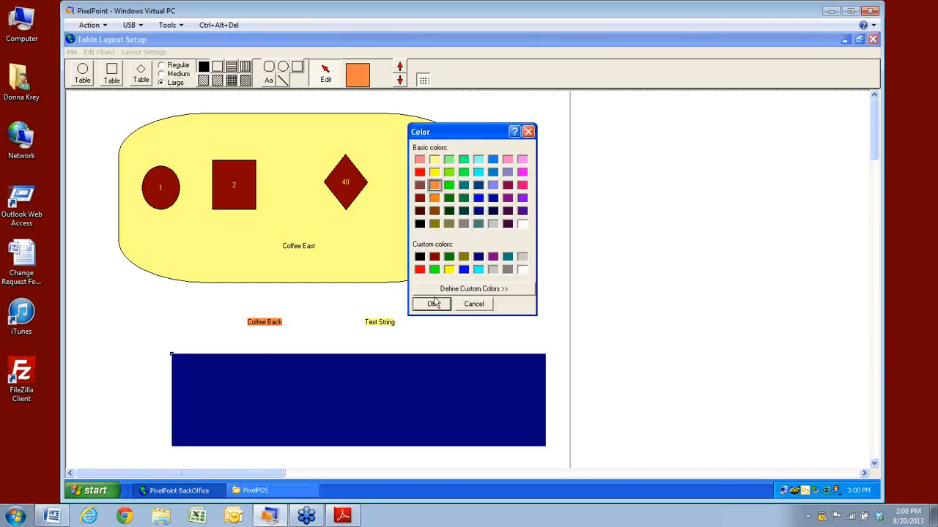
click(432, 304)
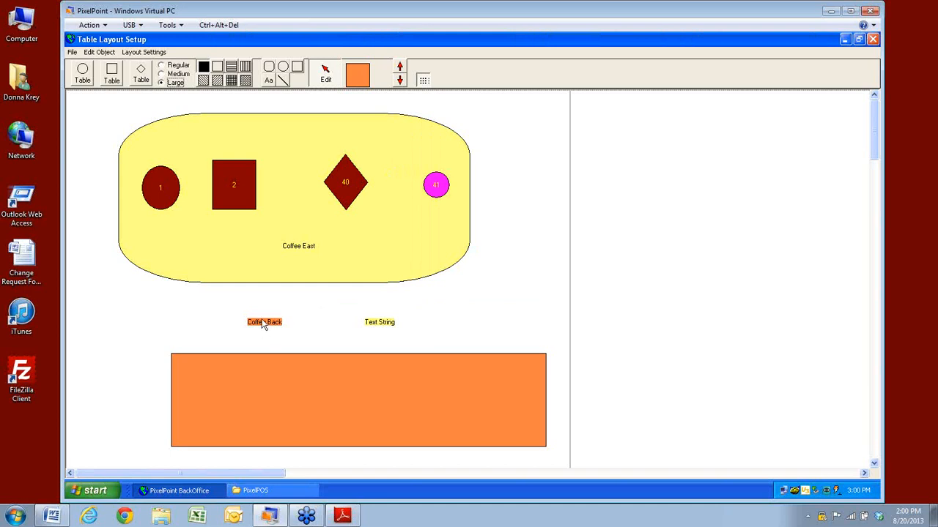
- Move the Coffee Back label onto the lower part of the orange rectangle and cancel adding another text label
drag(263, 323, 353, 443)
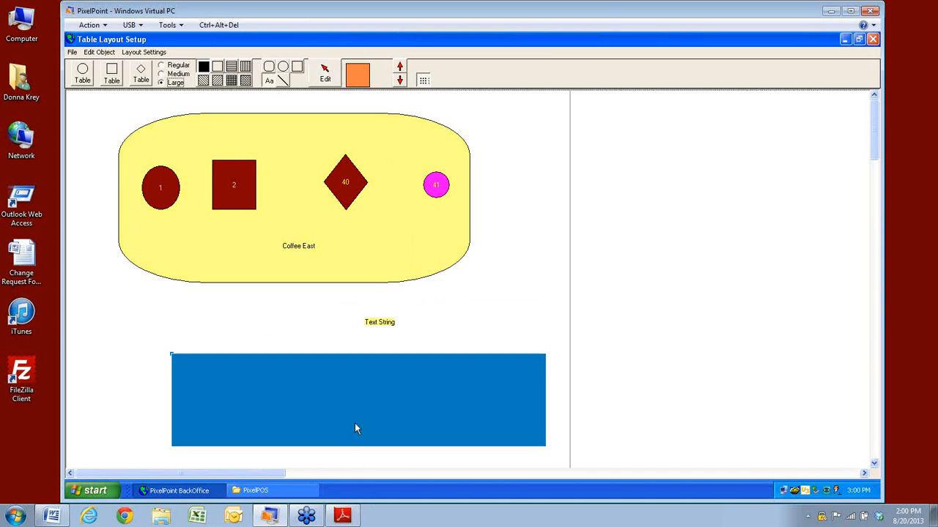
click(354, 423)
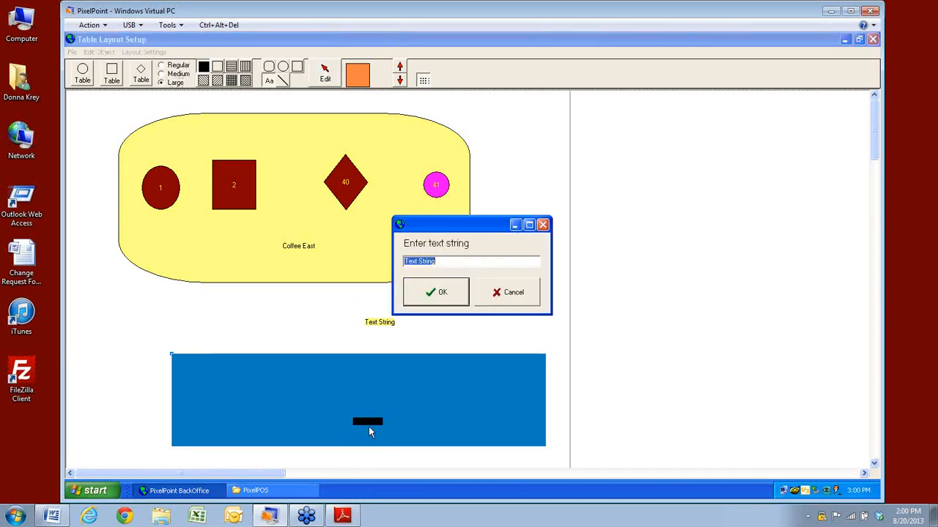
click(486, 301)
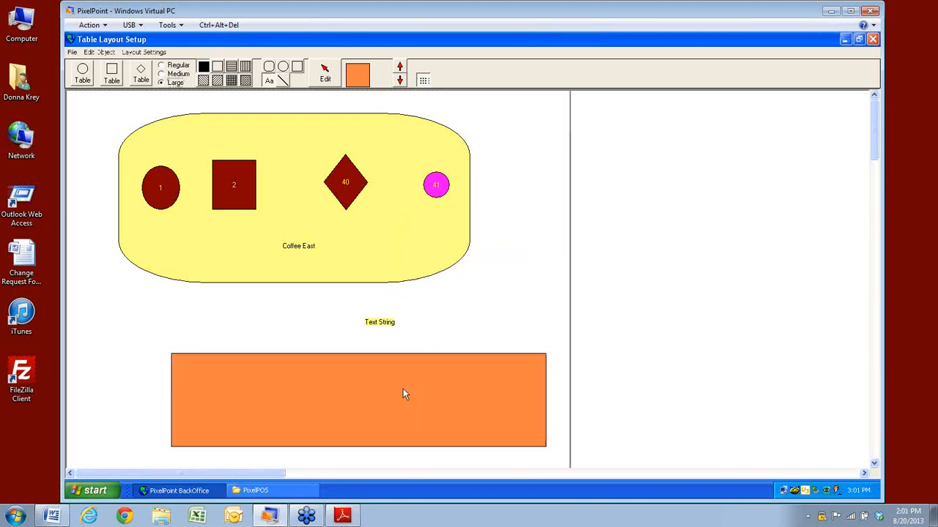
- Cancel the section marker selection and move the orange rectangle up and to the right, off the Coffee Back label
click(325, 73)
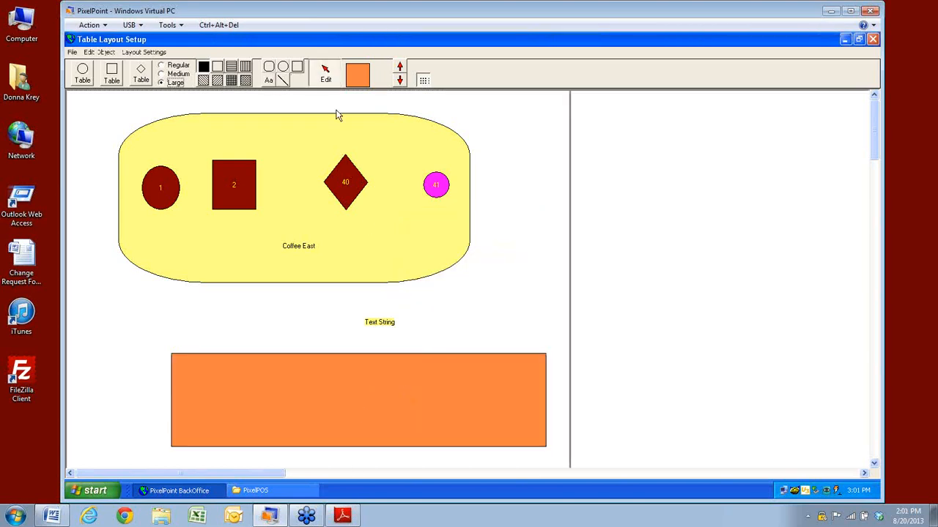
click(357, 435)
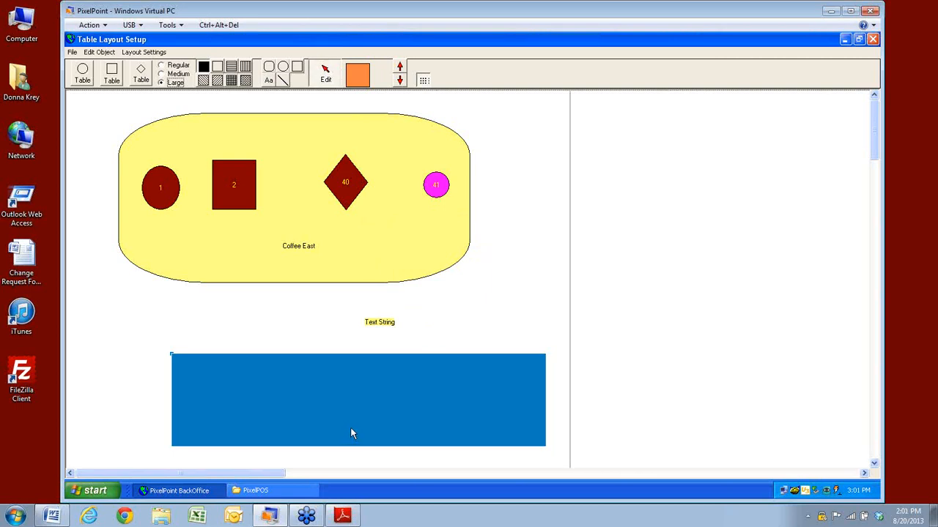
double_click(382, 328)
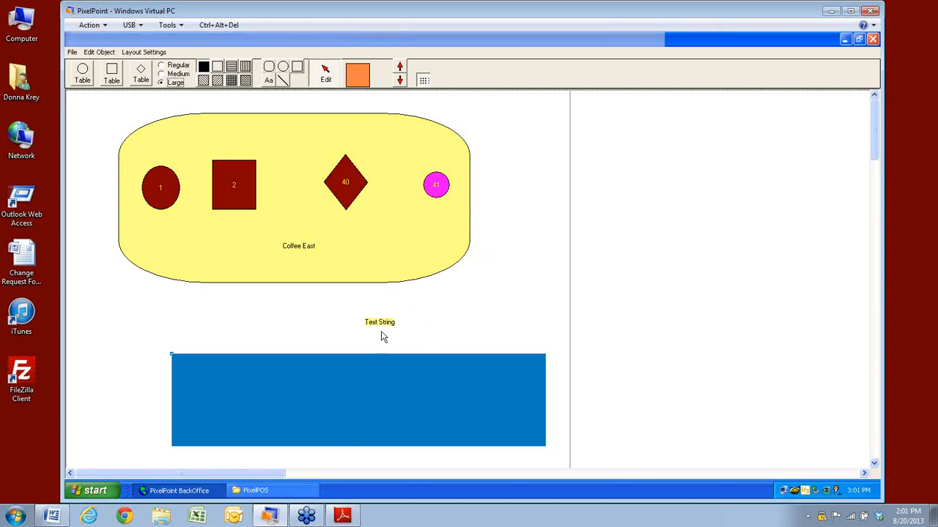
click(669, 387)
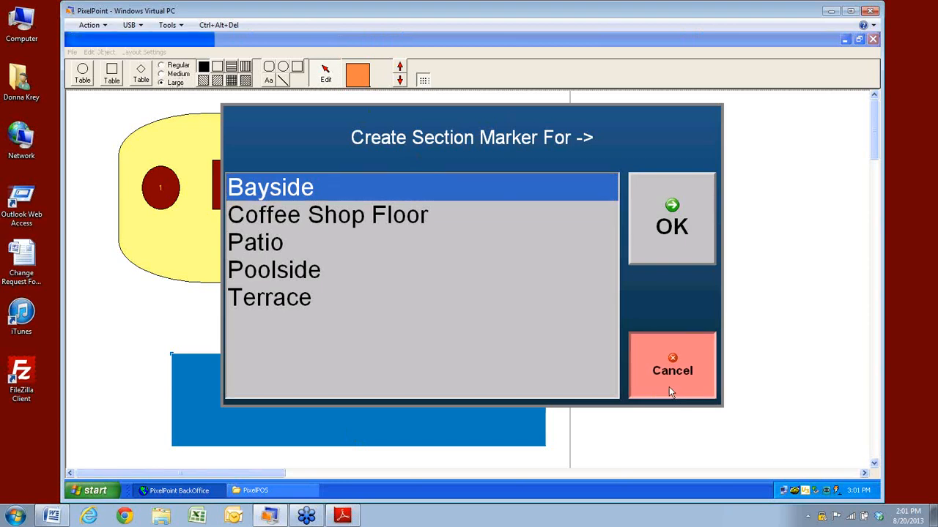
drag(509, 249, 399, 371)
- Change the color of the Coffee Back label from the basic colors to light periwinkle blue
click(348, 435)
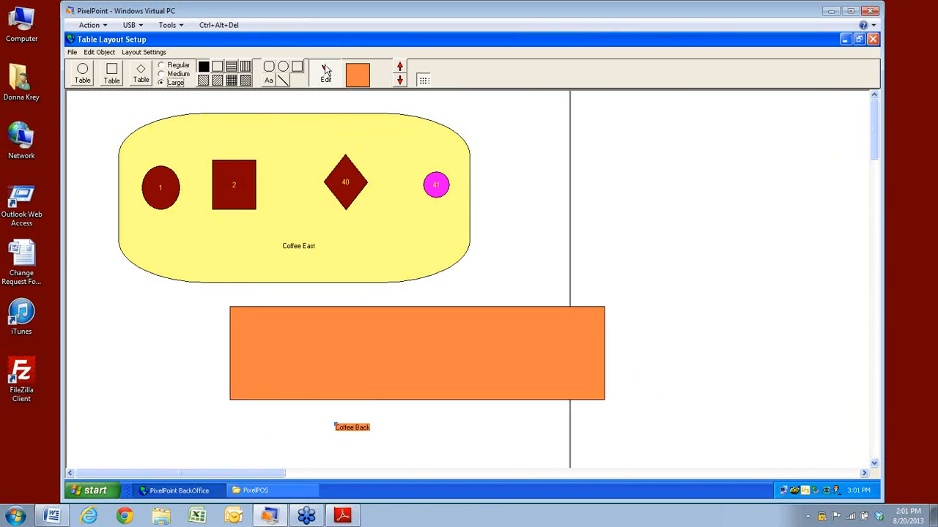
click(353, 73)
click(421, 224)
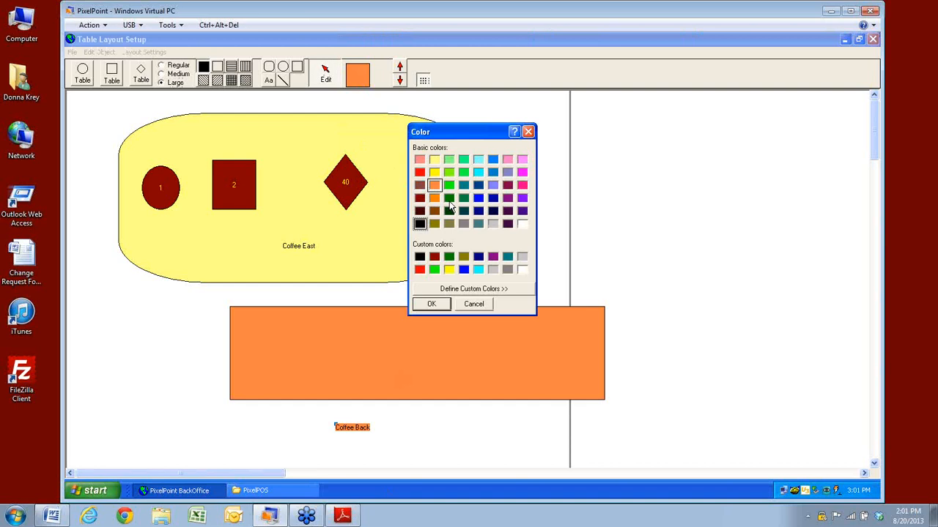
click(492, 185)
click(431, 304)
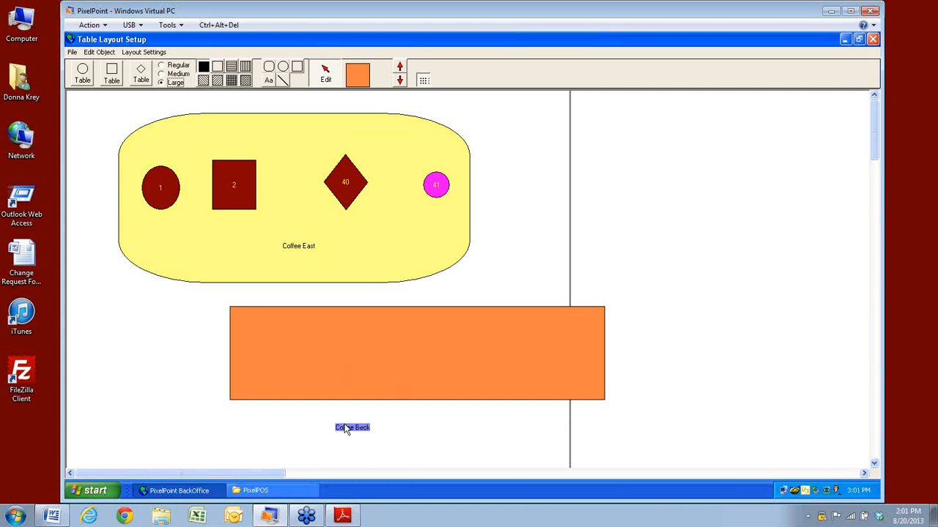
- Move the Coffee Back label onto the orange rectangle, adjust the stacking order, and shift the rectangle down and left beneath the label
drag(345, 431, 385, 381)
click(400, 66)
drag(401, 340, 360, 364)
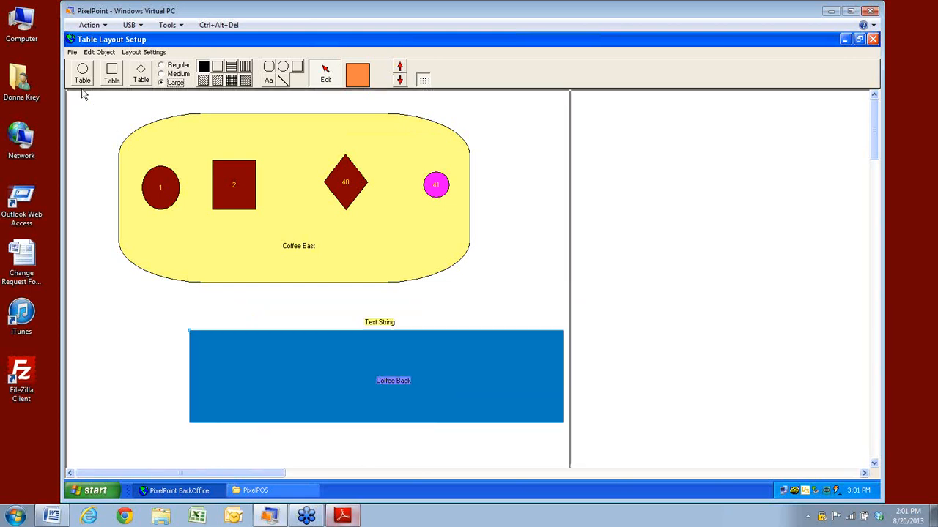
- Place a round table numbered 50 near the upper-left corner of the orange rectangle
click(217, 343)
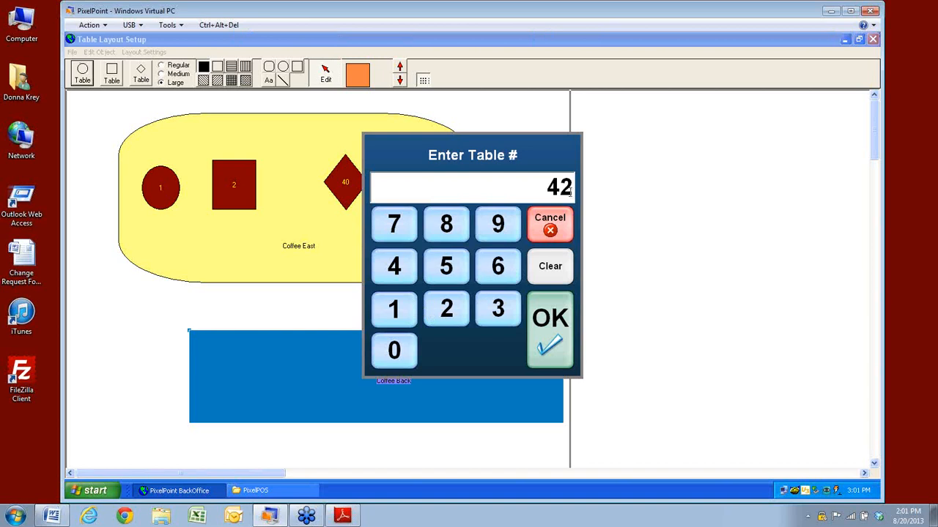
drag(528, 189, 578, 189)
text(50)
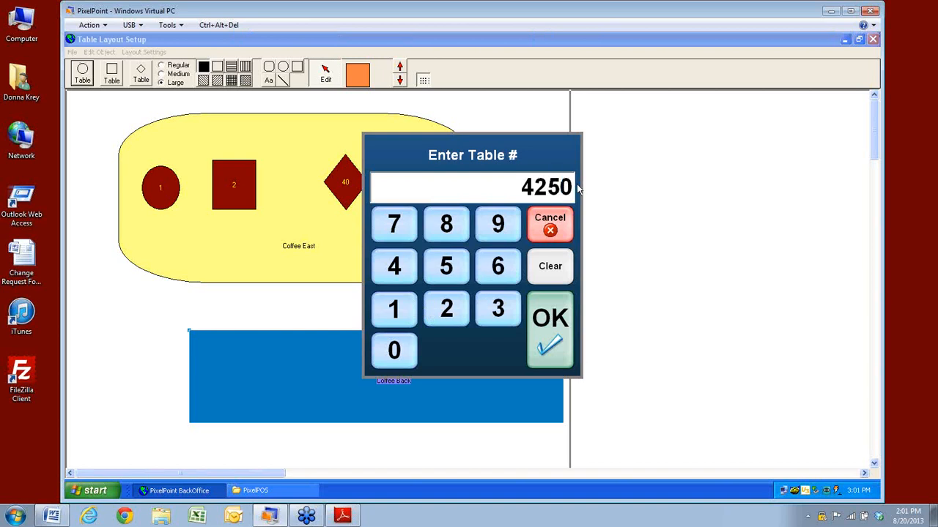
key(BackSpace)
key(BackSpace)
key(BackSpace)
key(BackSpace)
text(50)
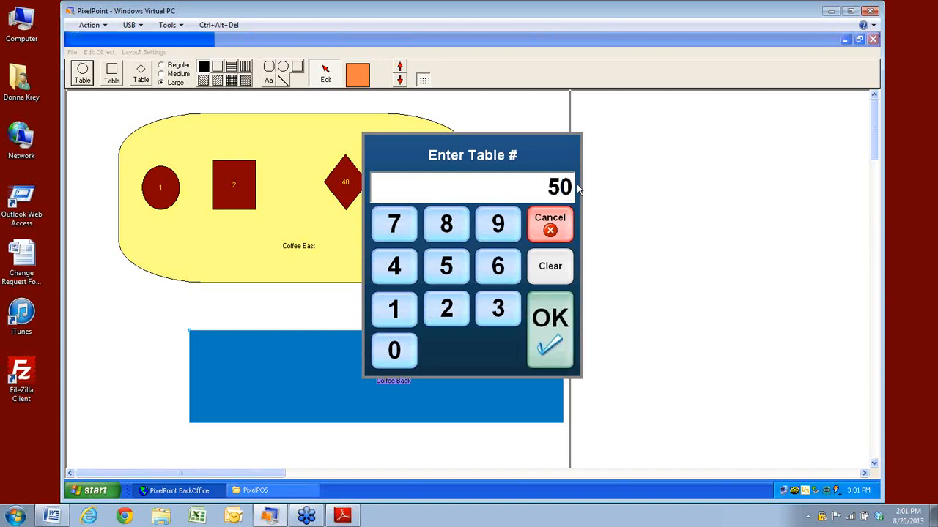
key(Return)
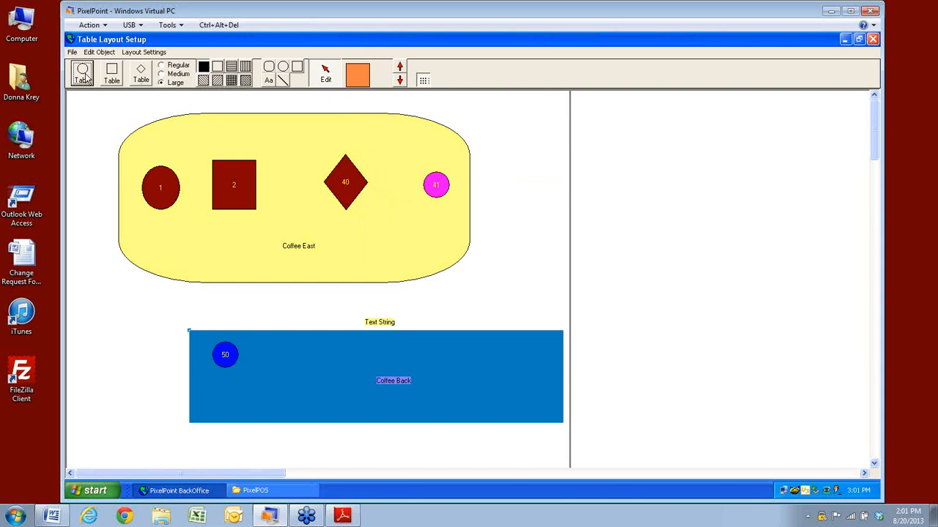
- Add round tables 51 and 52 to the right of table 50, moving table 51 closer to table 50
drag(83, 74, 280, 356)
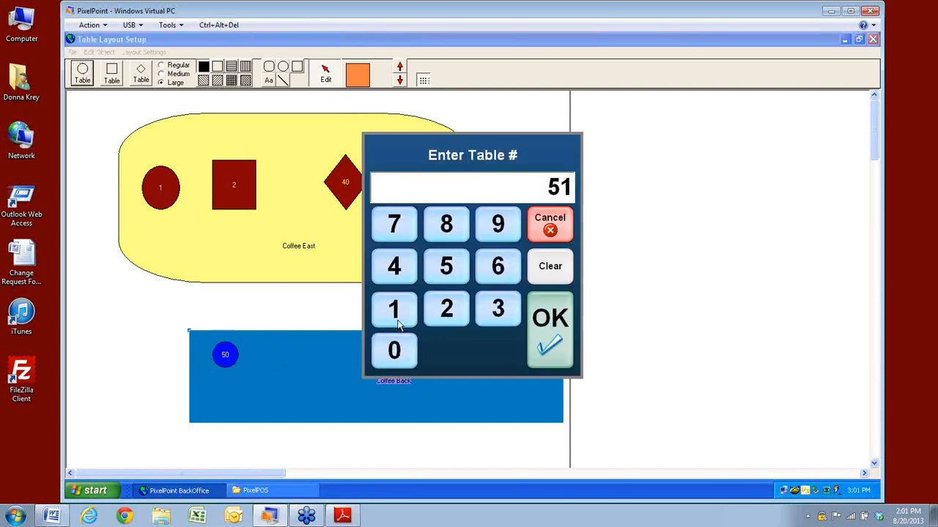
click(542, 349)
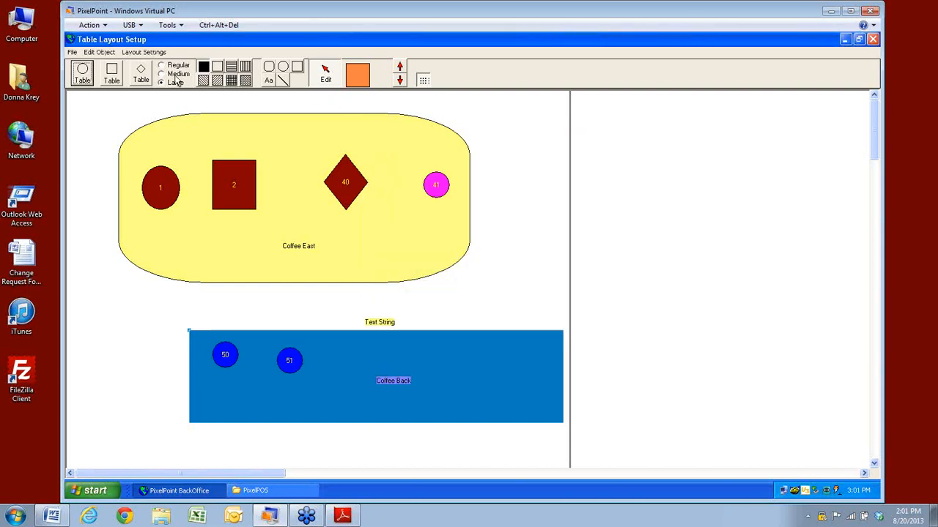
click(285, 368)
drag(286, 368, 269, 361)
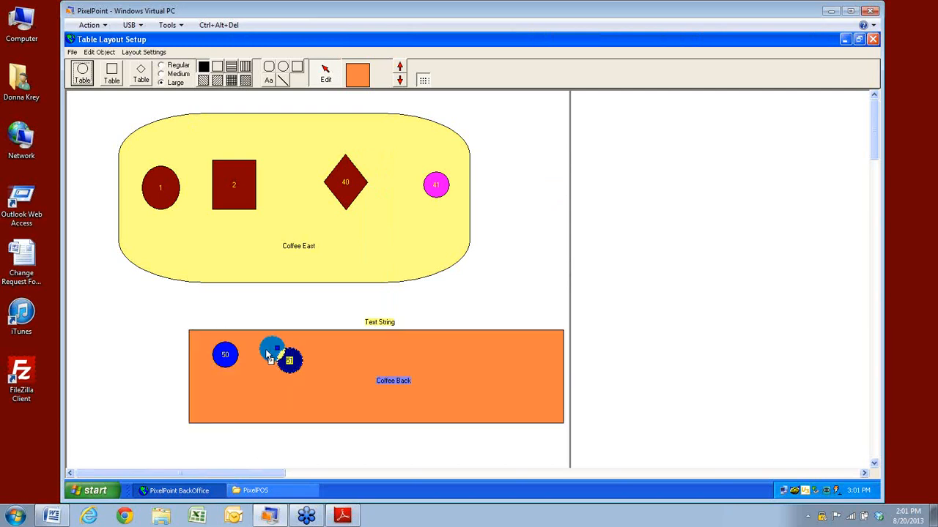
drag(89, 80, 306, 339)
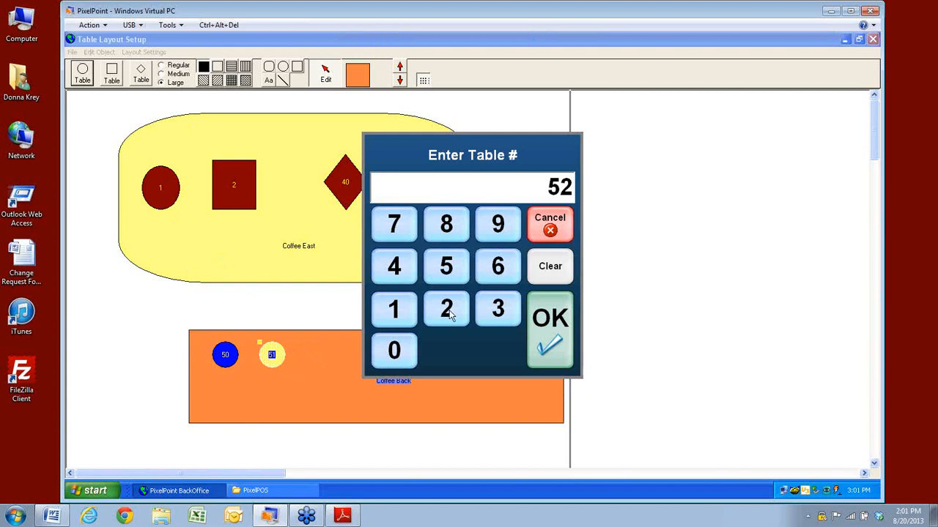
click(560, 347)
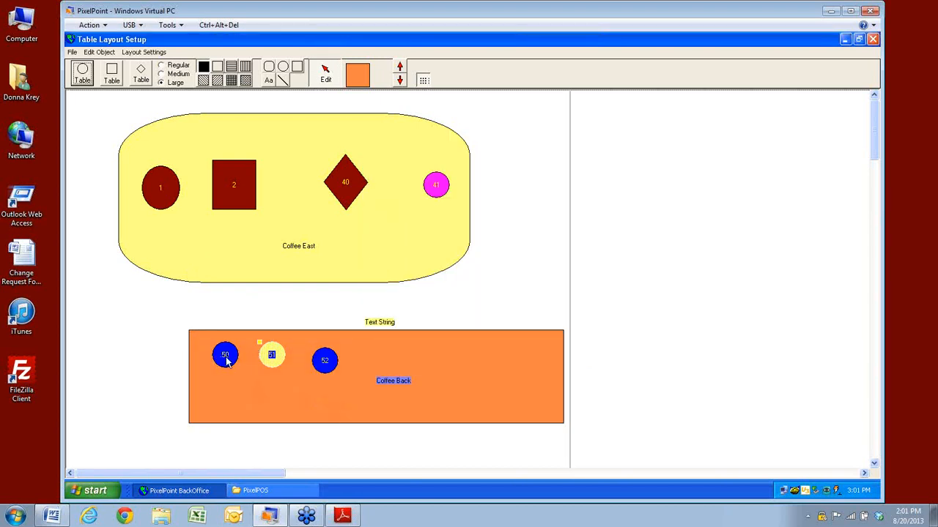
- Select tables 50, 51 and 52 together and align their top sides
click(244, 409)
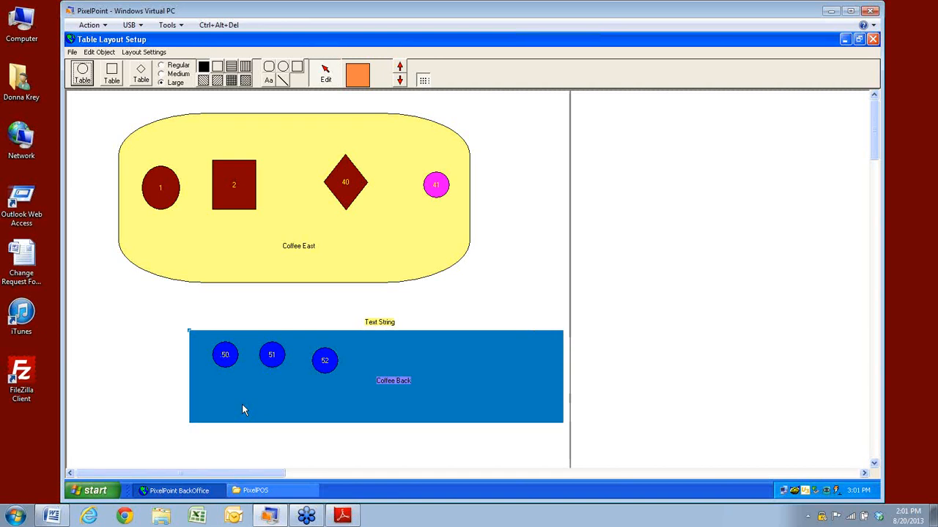
click(225, 356)
ctrl+click(274, 363)
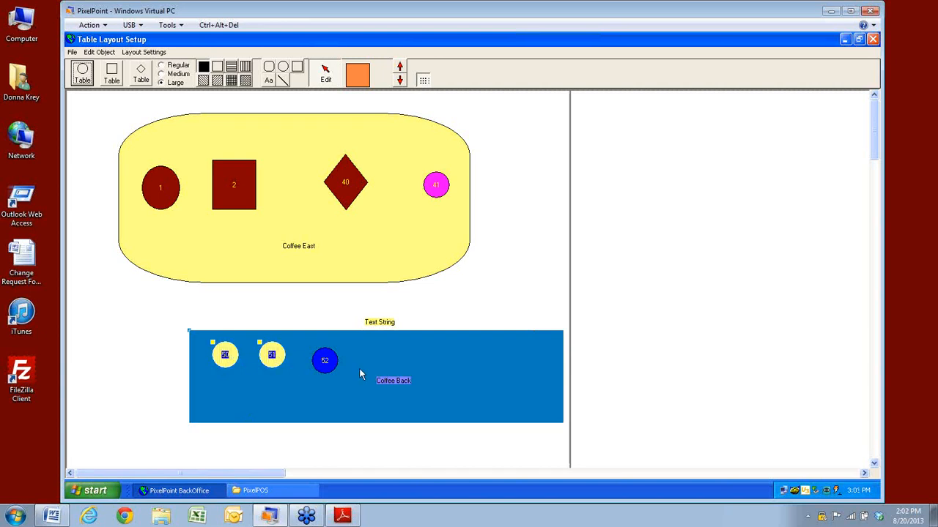
ctrl+click(323, 363)
right_click(322, 362)
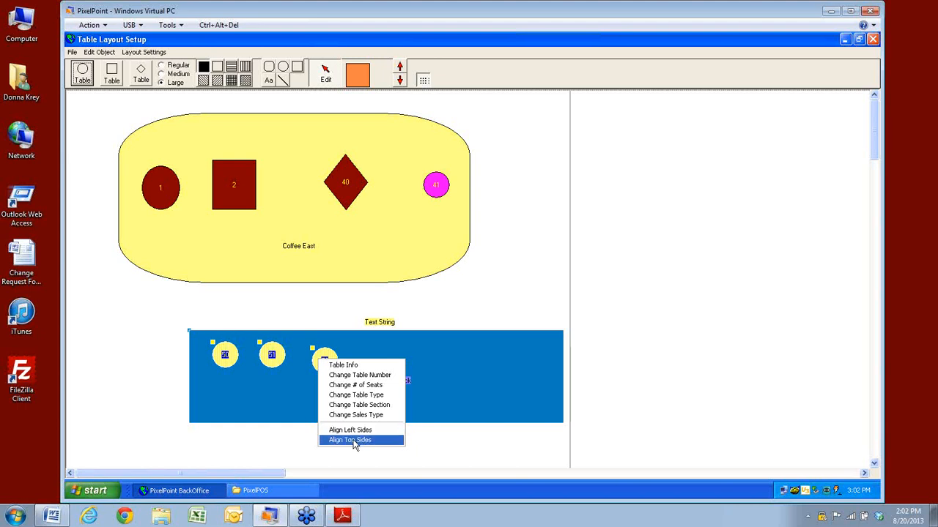
click(354, 440)
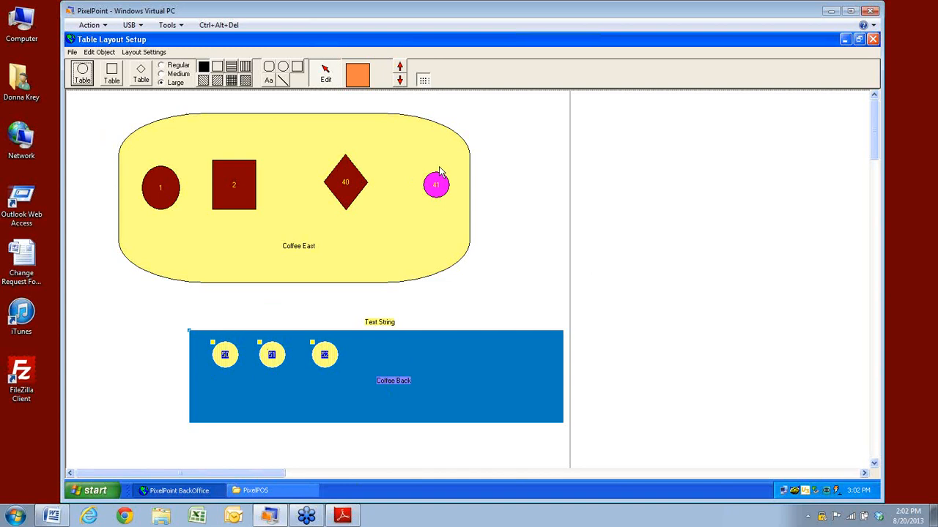
- Toggle the grid setting and move table 41 left, next to the table 40 diamond
click(424, 82)
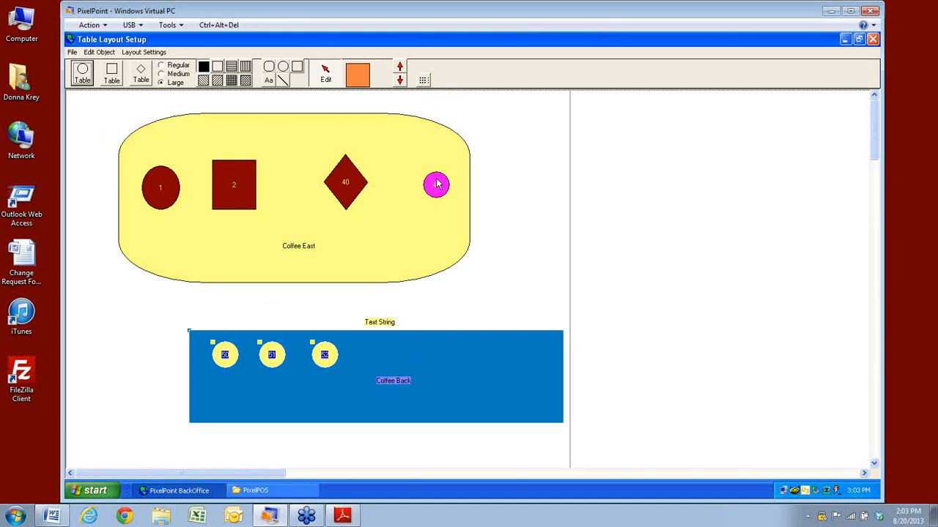
click(430, 187)
drag(431, 187, 385, 189)
- Toggle the grid setting back and return table 41 to the right end of the yellow shape
click(425, 82)
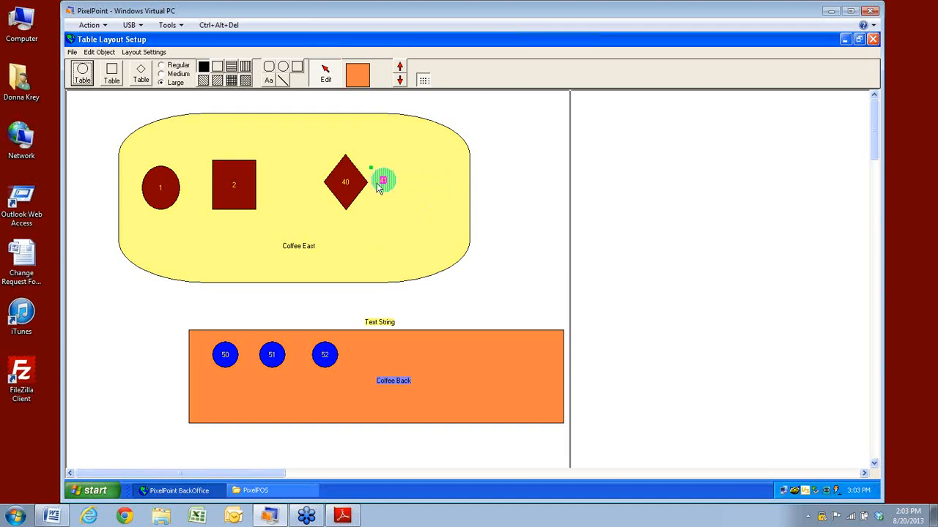
click(435, 188)
drag(436, 189, 436, 188)
click(388, 235)
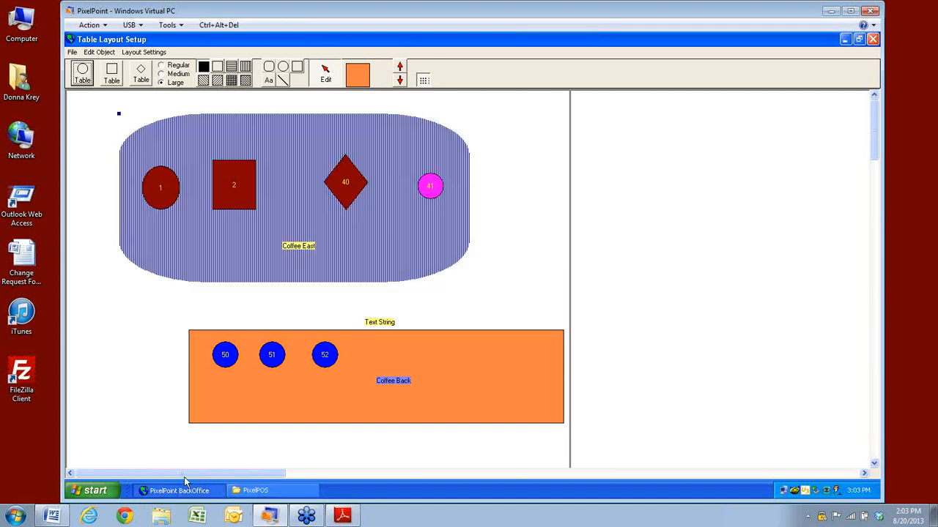
- Select the orange rectangle and save the table layout
click(284, 336)
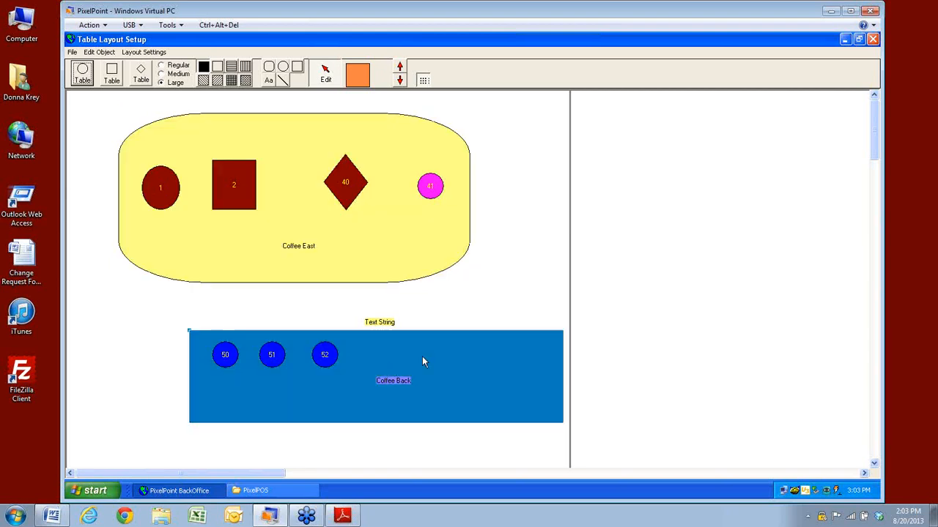
click(72, 52)
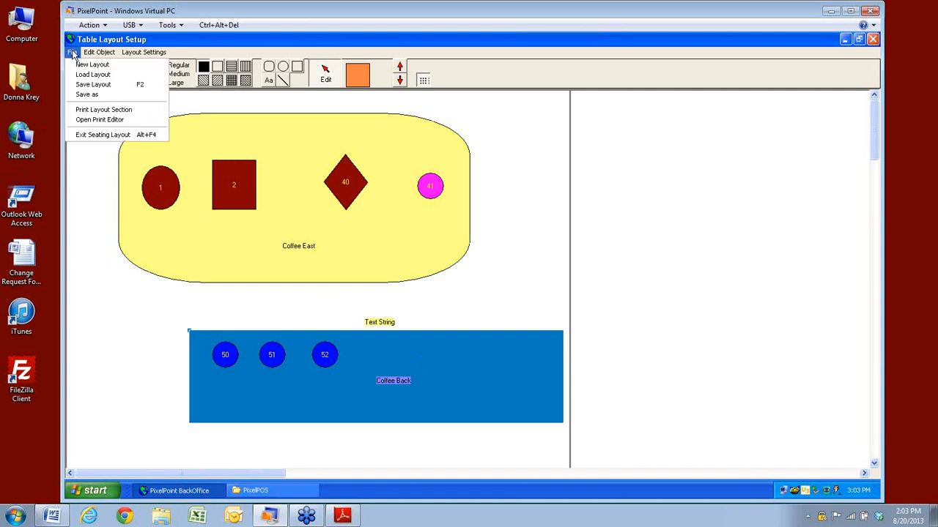
click(86, 87)
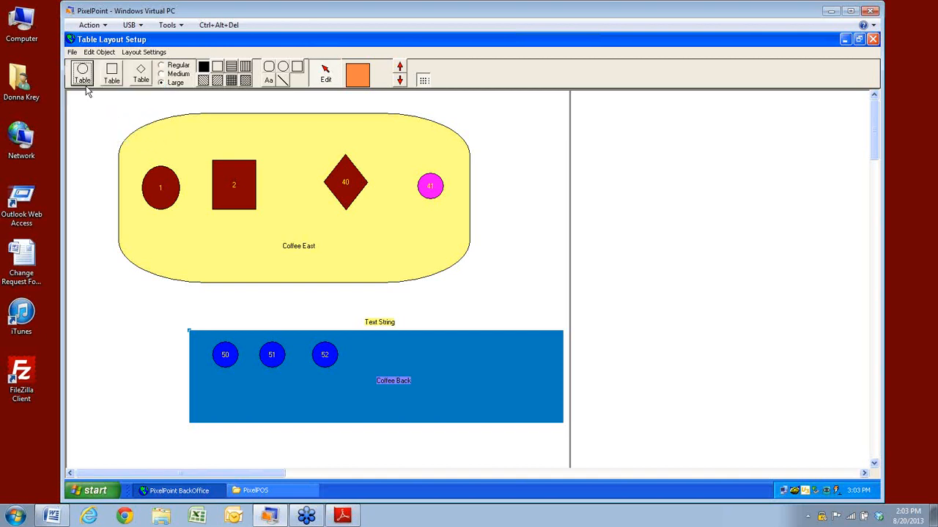
- Start loading a layout and save the pending changes over Topeka.FLR in the PixelPOS folder
click(72, 53)
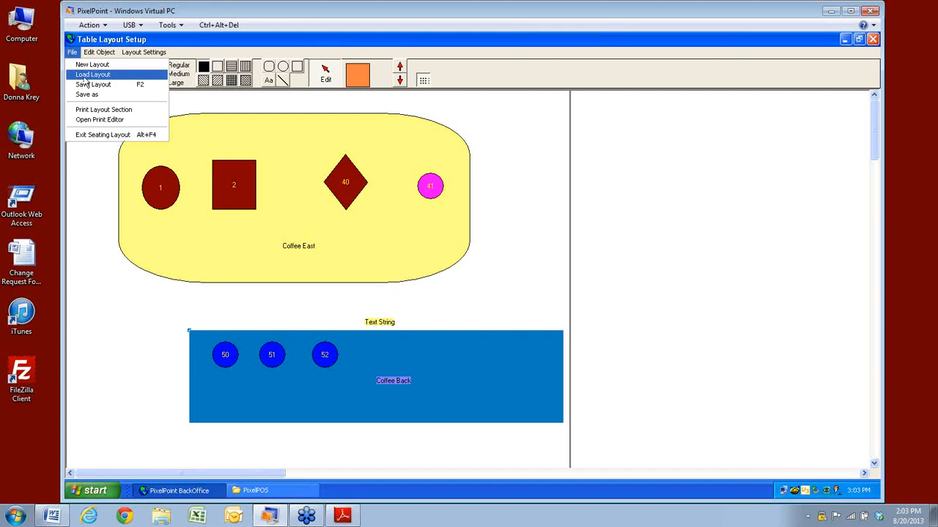
click(85, 76)
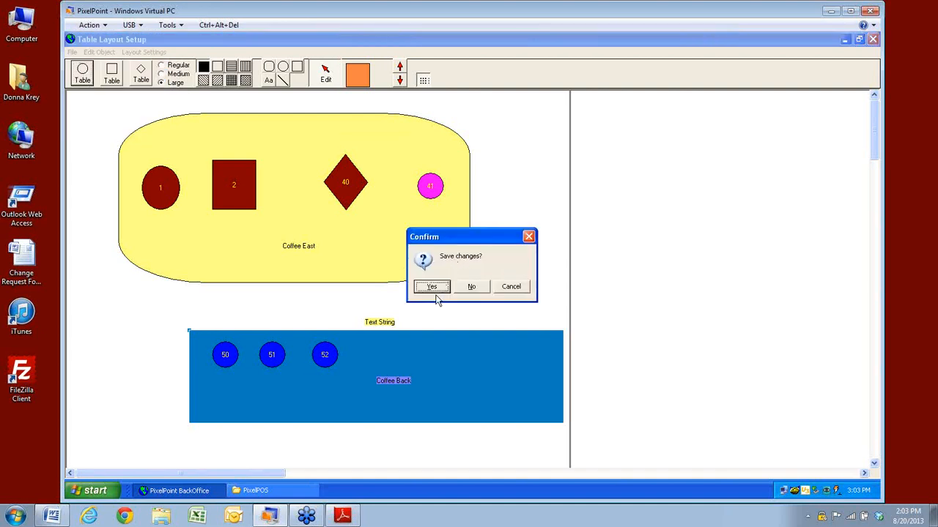
click(430, 288)
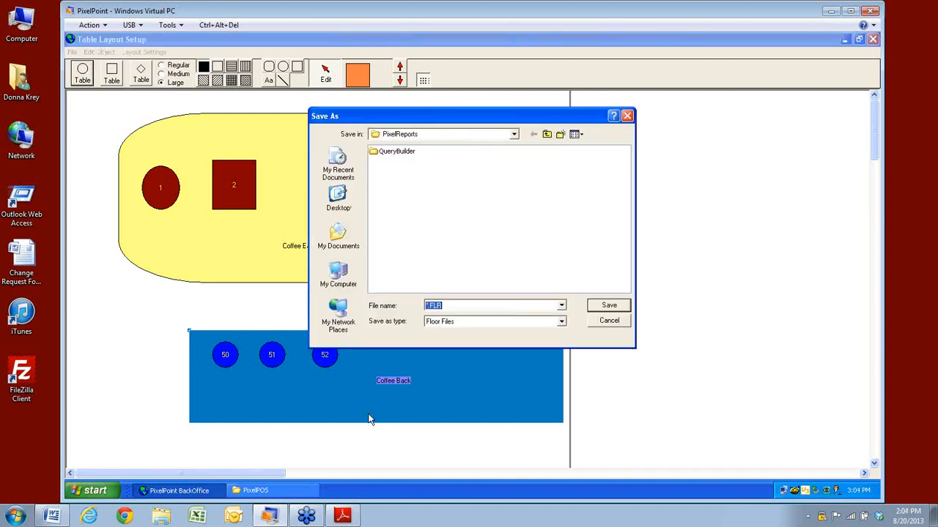
click(515, 135)
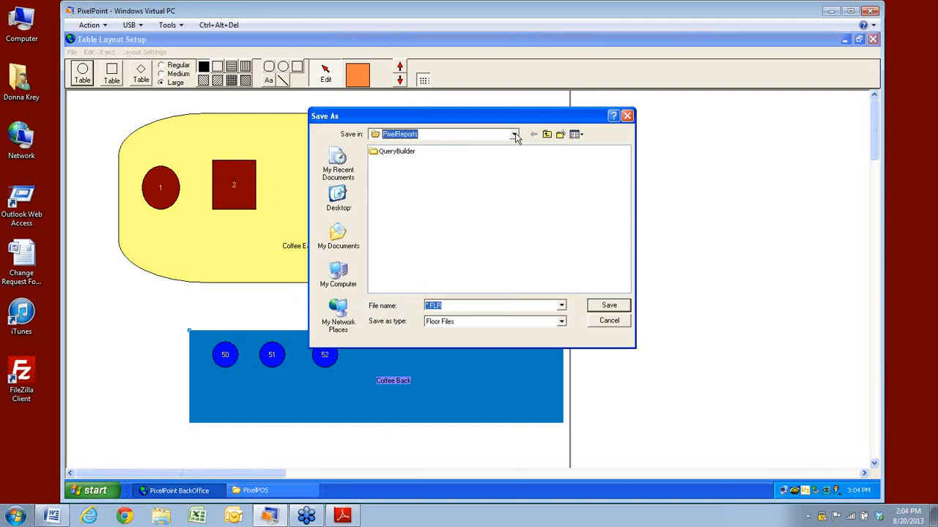
click(515, 136)
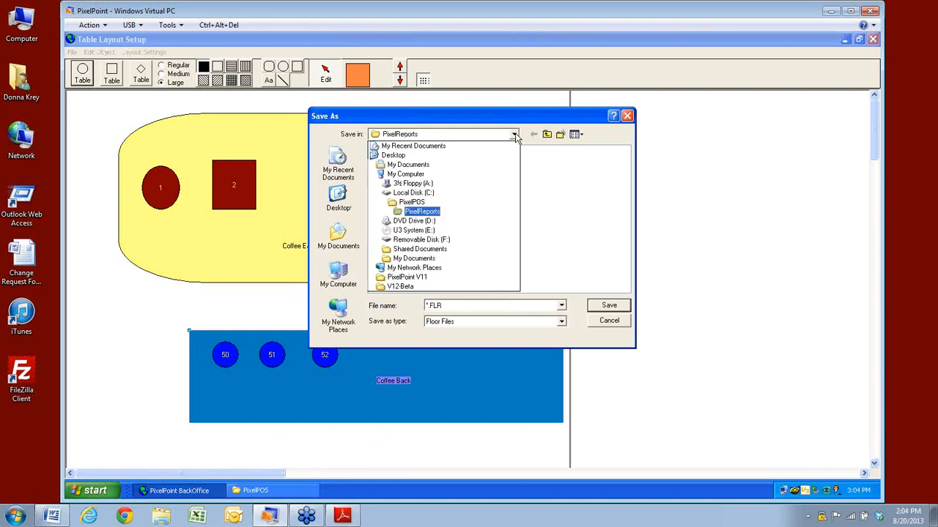
click(414, 202)
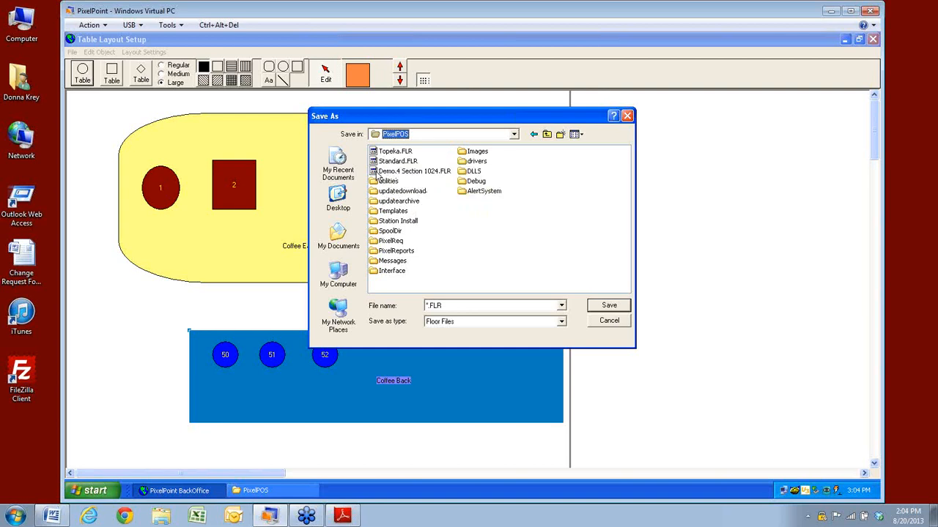
click(393, 151)
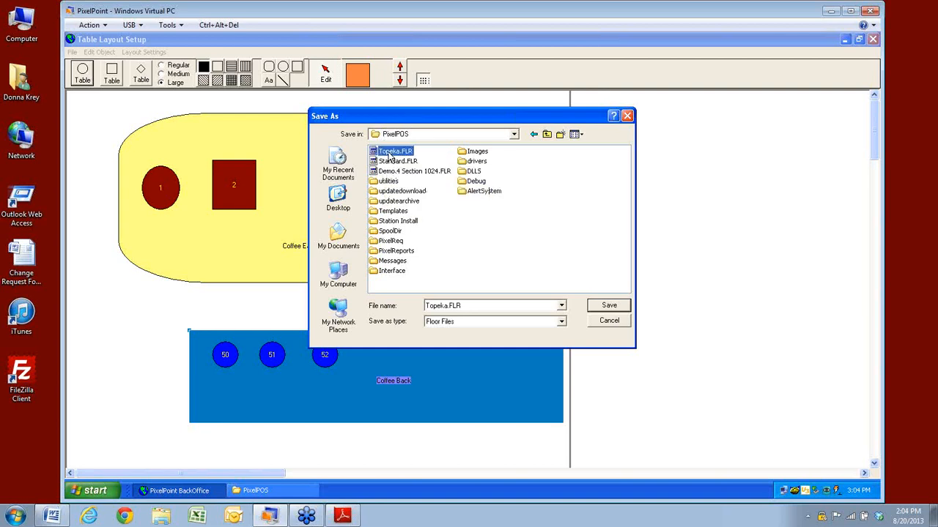
click(607, 307)
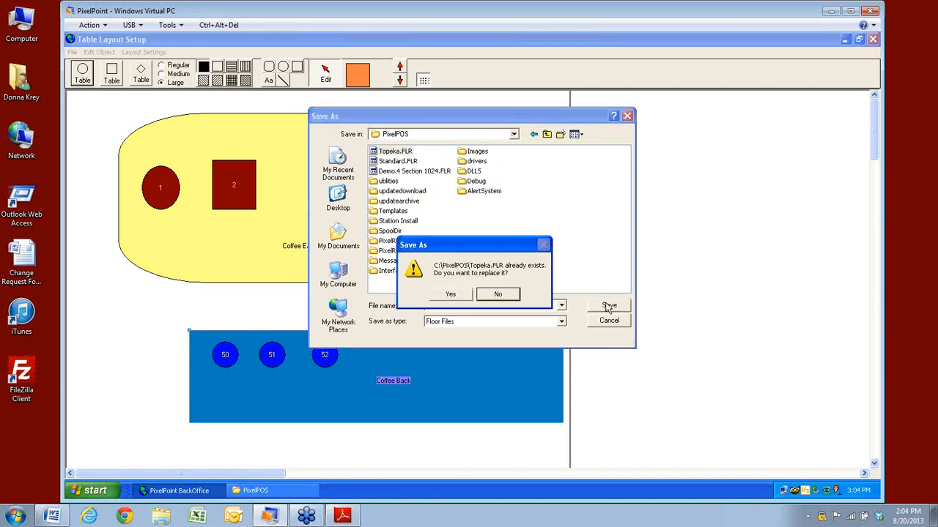
click(451, 294)
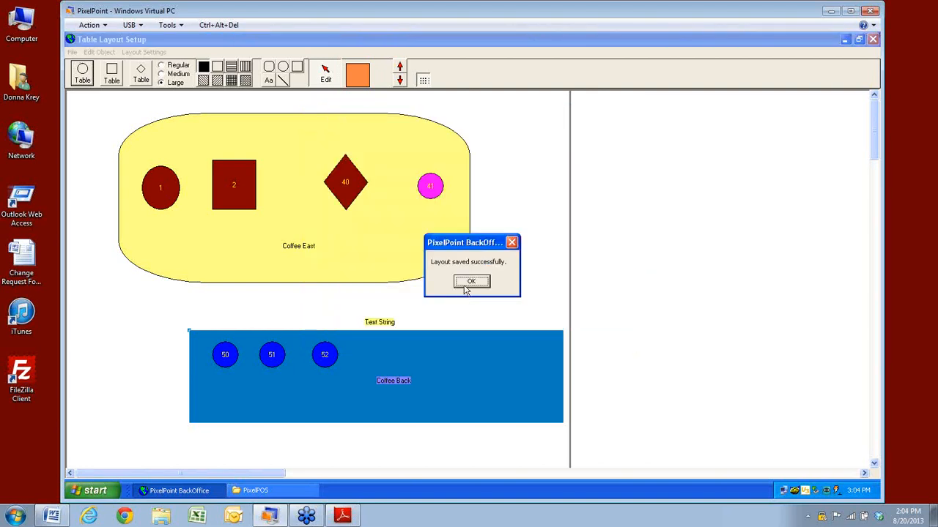
click(469, 284)
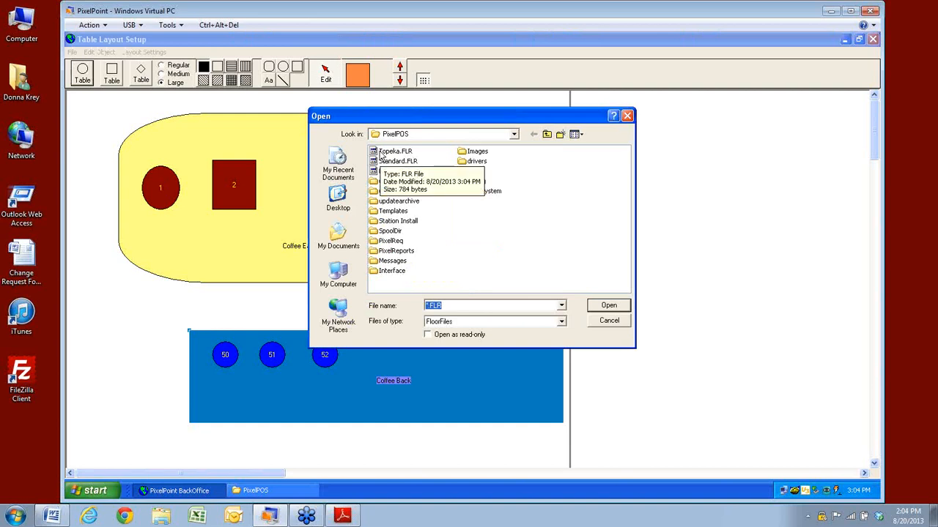
- Load the Topeka.FLR layout file from the PixelPOS folder
click(380, 154)
click(612, 308)
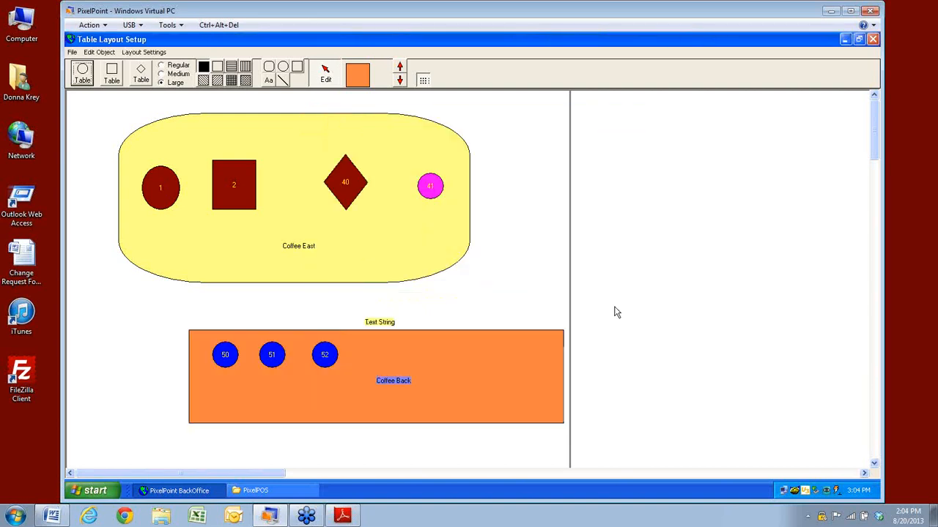
- Load the Standard.FLR layout file from the PixelPOS folder
click(72, 52)
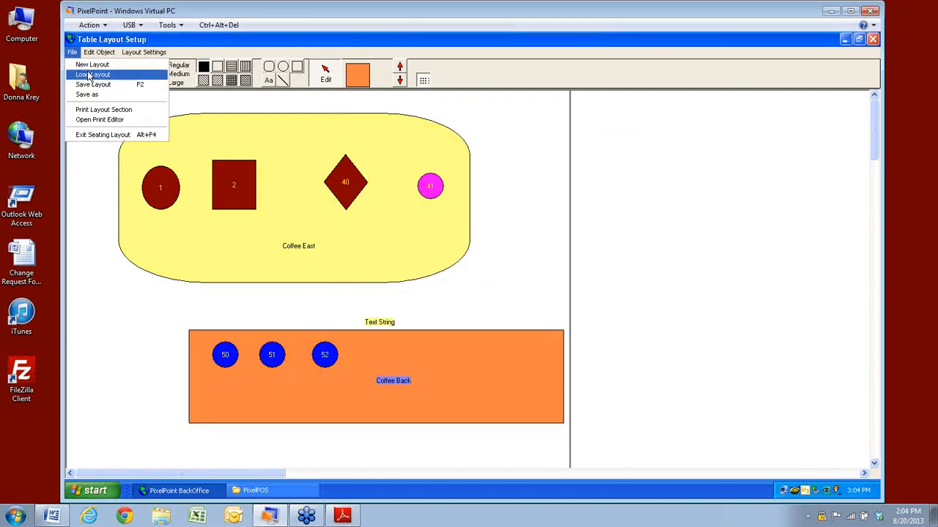
click(90, 75)
click(392, 161)
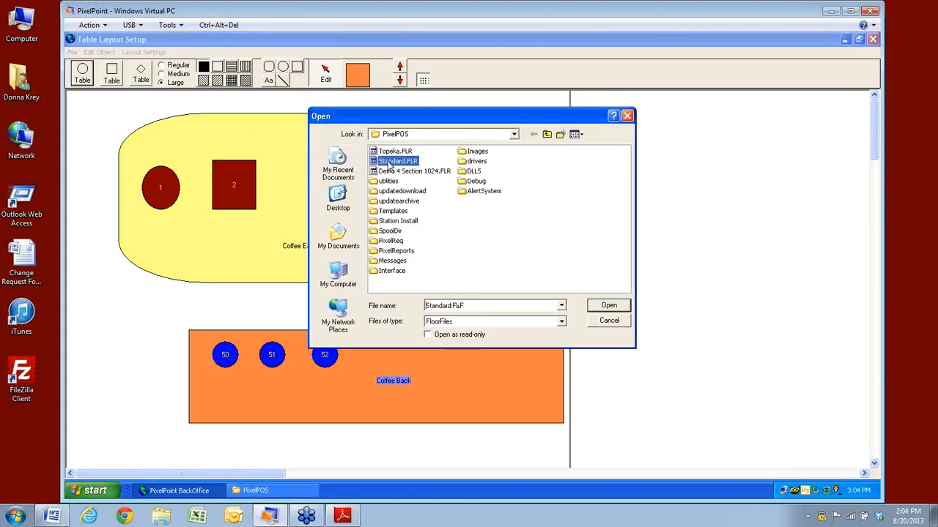
click(606, 304)
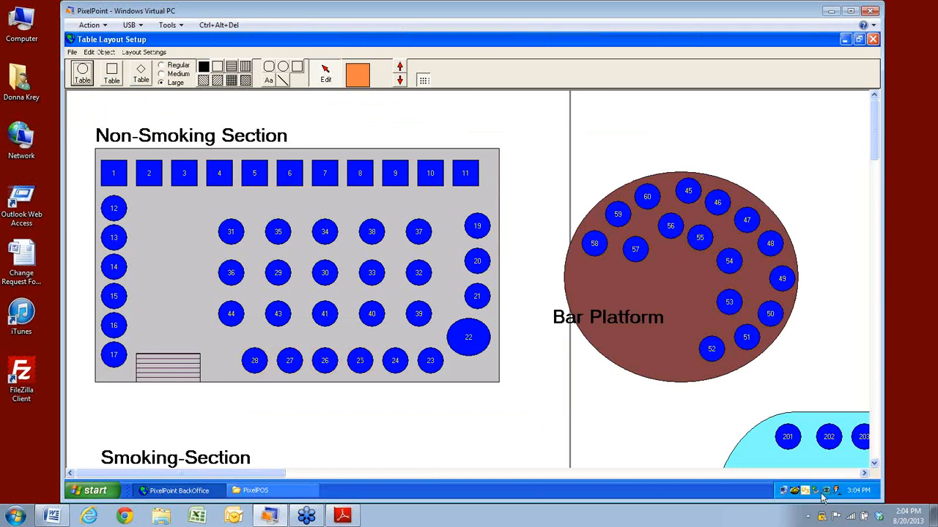
- Look over the lower sections of the Standard layout and close the table layout setup
click(874, 462)
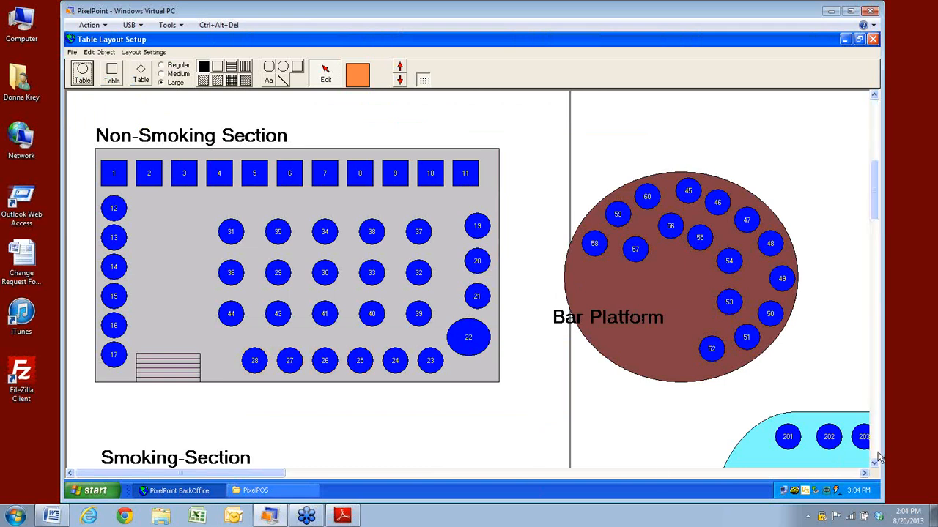
click(874, 463)
click(874, 463)
click(874, 463)
click(876, 453)
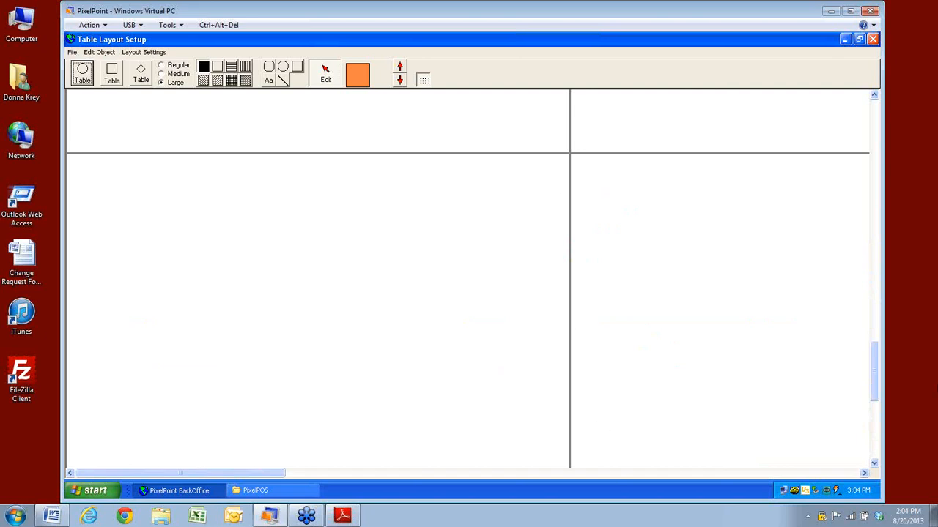
click(874, 116)
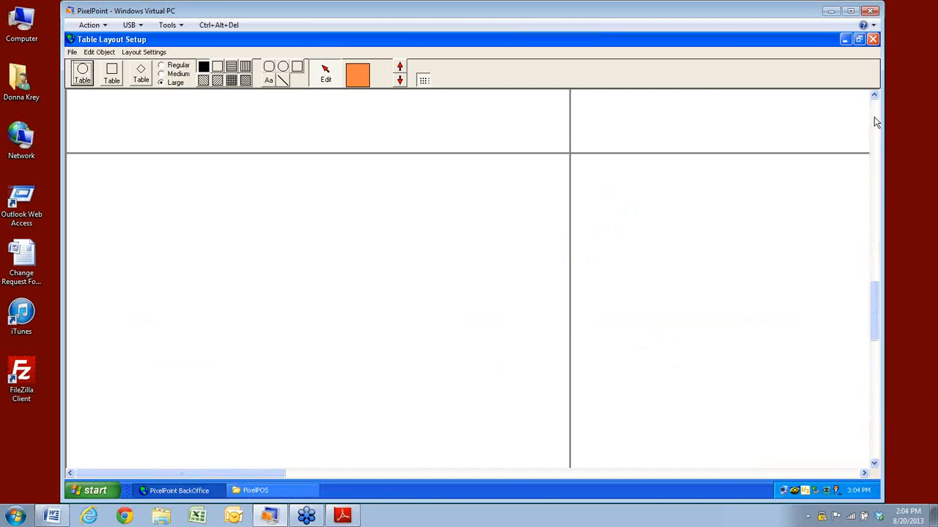
click(874, 116)
click(872, 39)
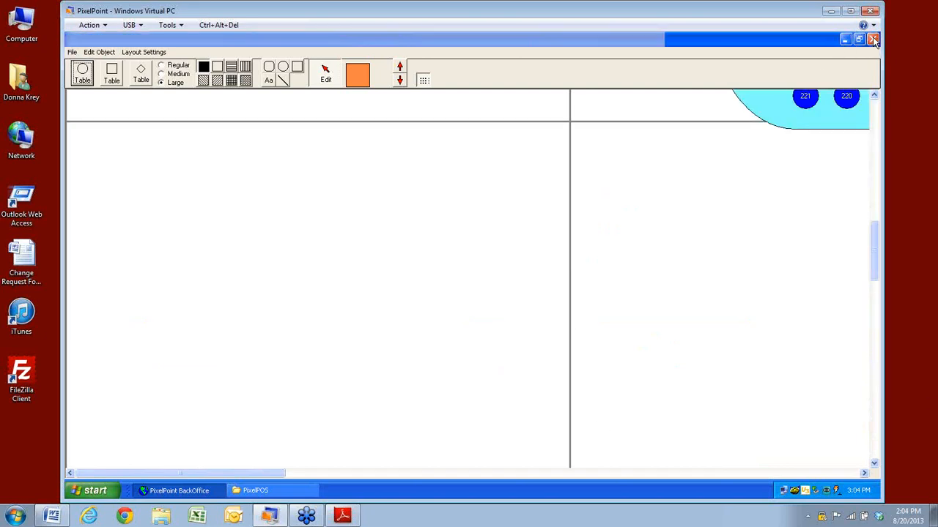
click(466, 290)
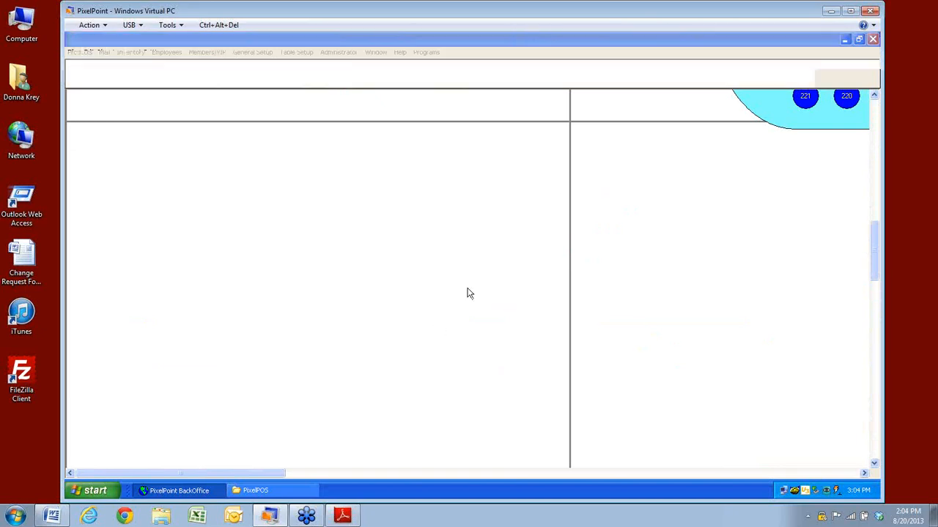
- In the station setup, assign Topeka.FLR as the floor file for Station 1 and save the record
click(338, 52)
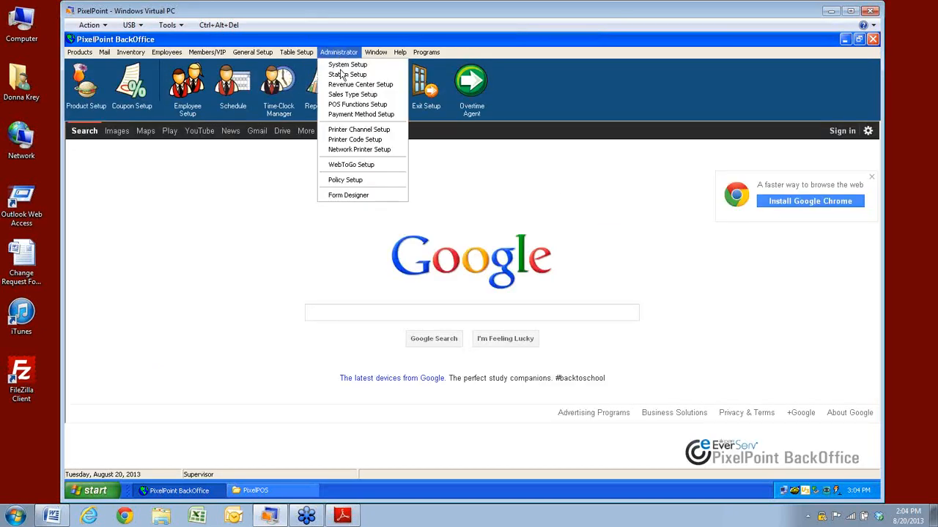
click(345, 75)
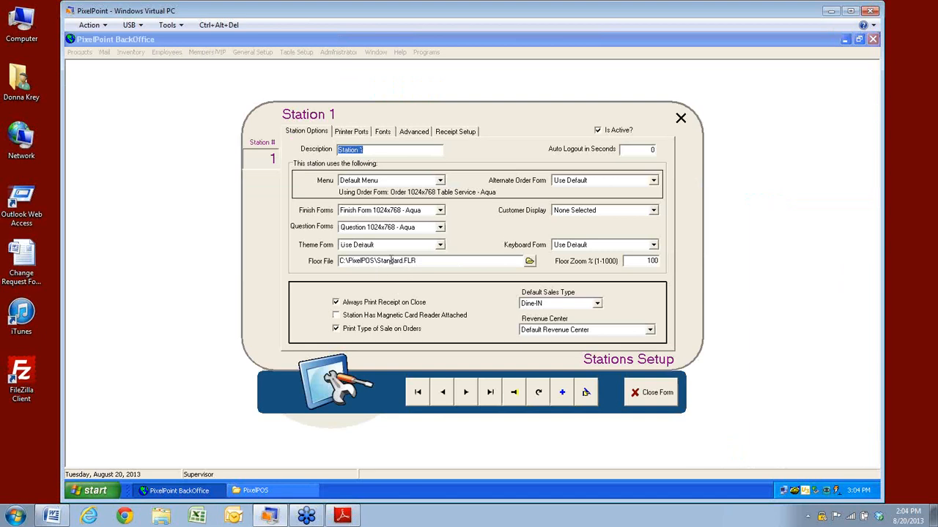
click(528, 262)
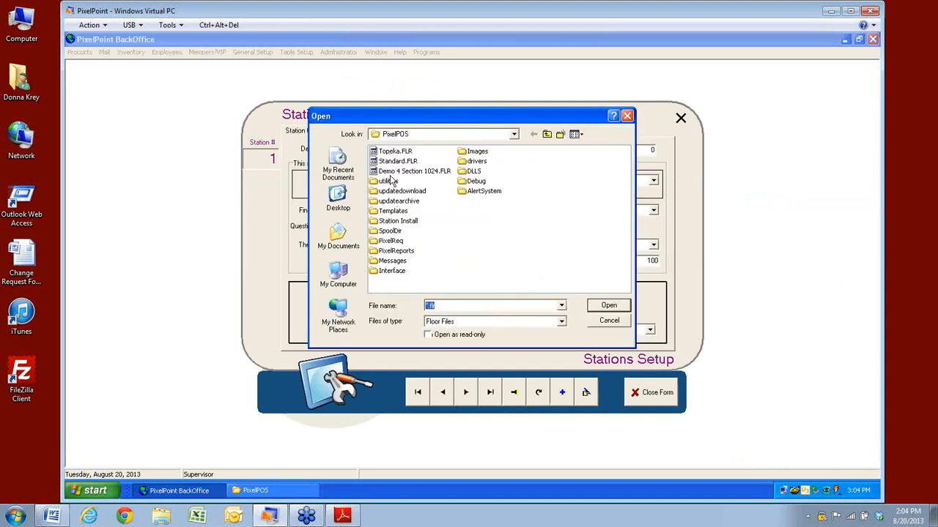
click(382, 156)
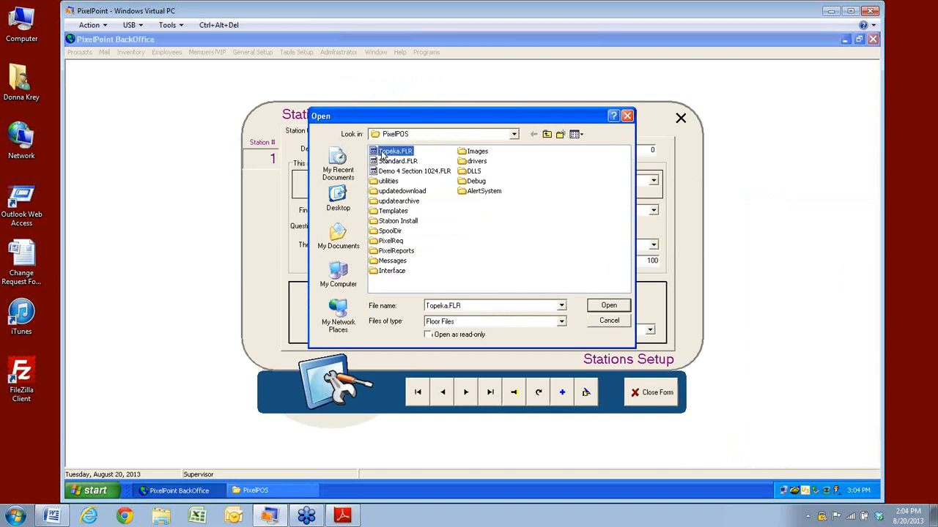
click(602, 308)
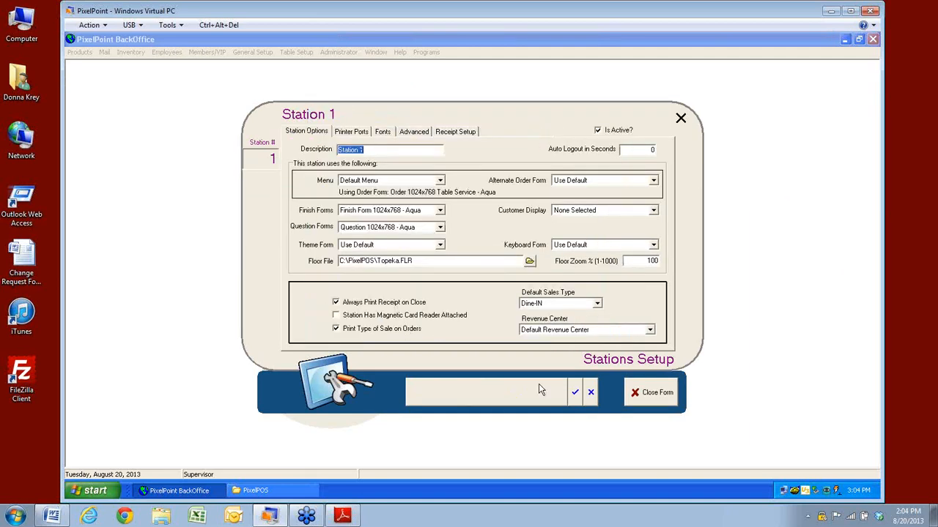
click(575, 392)
- Find Station 3, assign Standard.FLR from the PixelPOS folder as its floor file, and close the station setup
click(515, 395)
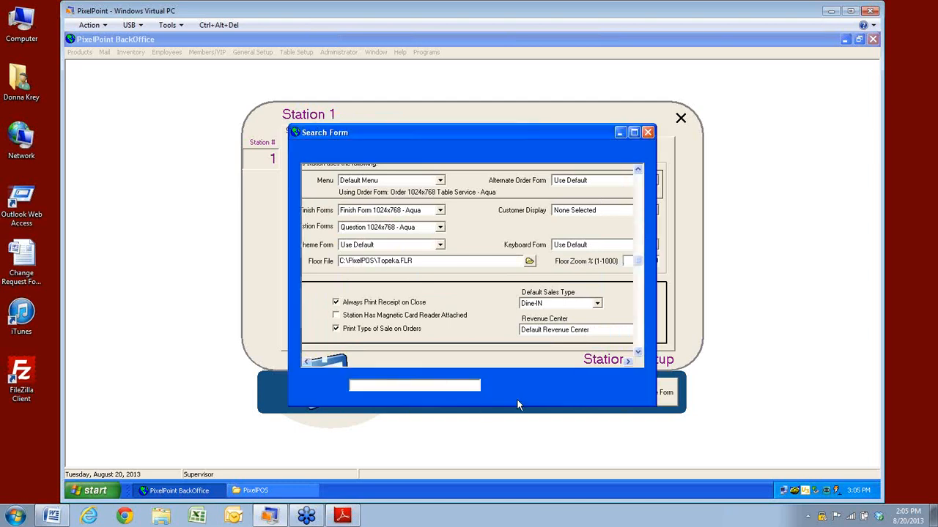
click(323, 202)
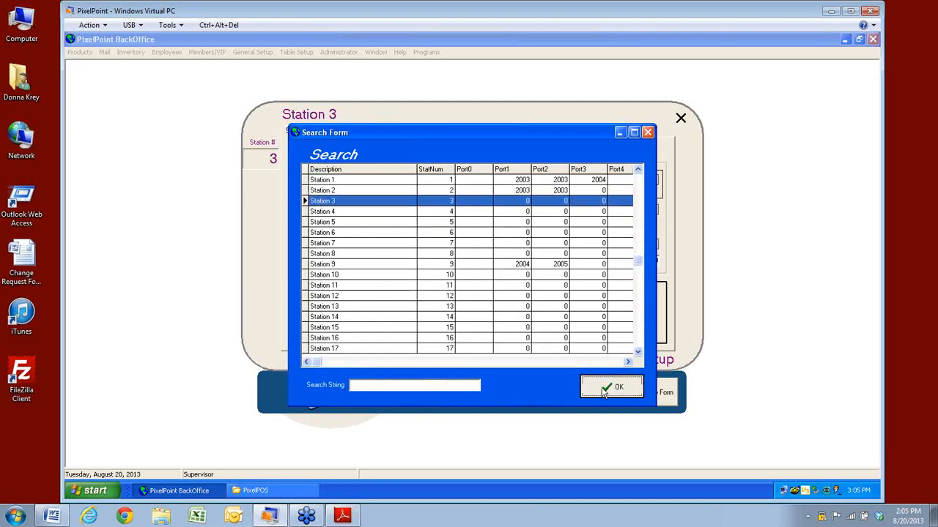
click(611, 387)
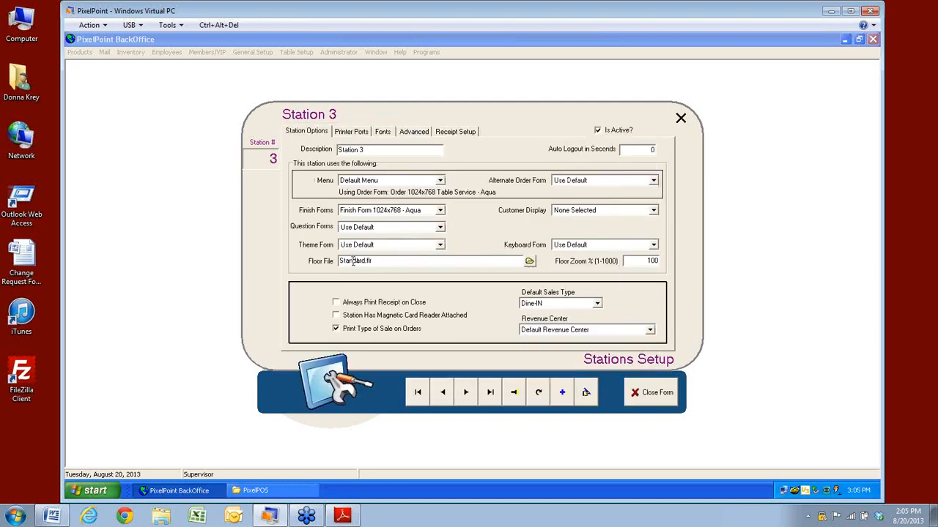
click(530, 261)
click(412, 161)
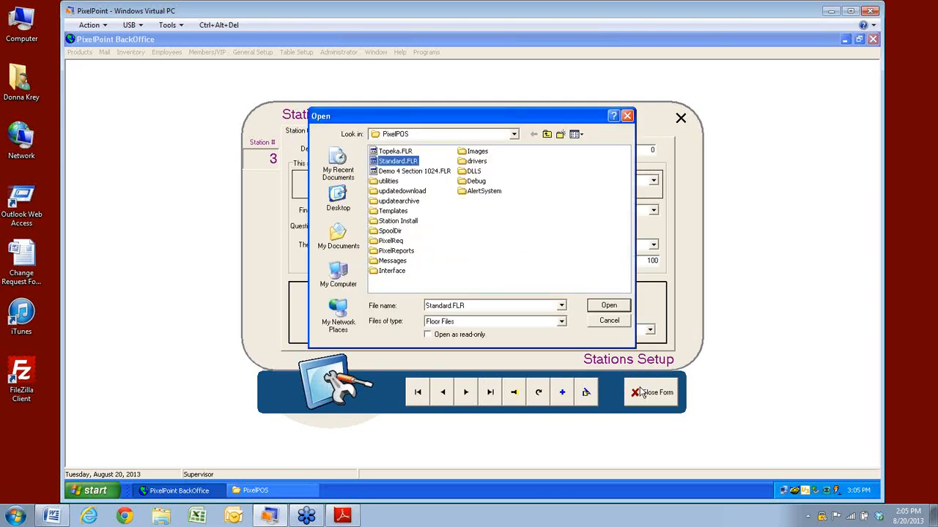
click(604, 306)
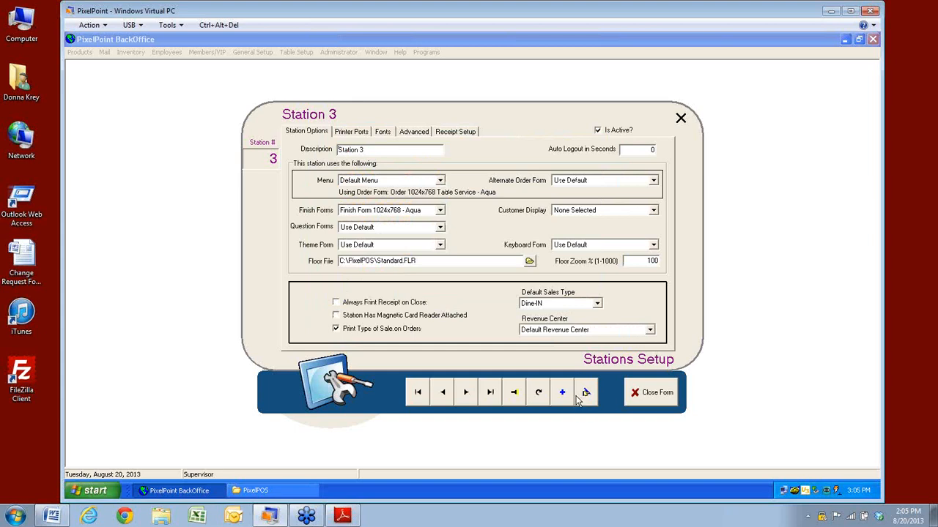
click(668, 402)
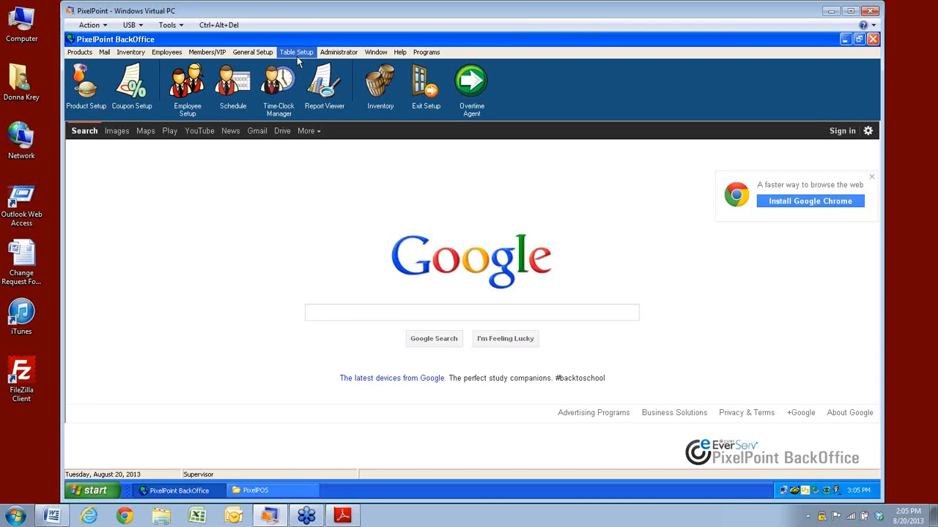
- Review the list of printer models in the printer code setup, check the AXIOHM A714 record and close the form
click(348, 57)
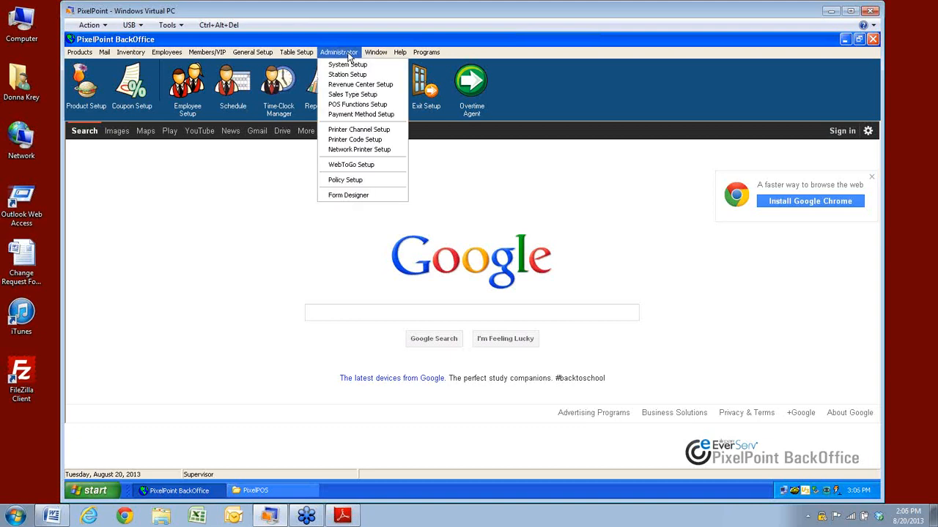
click(345, 146)
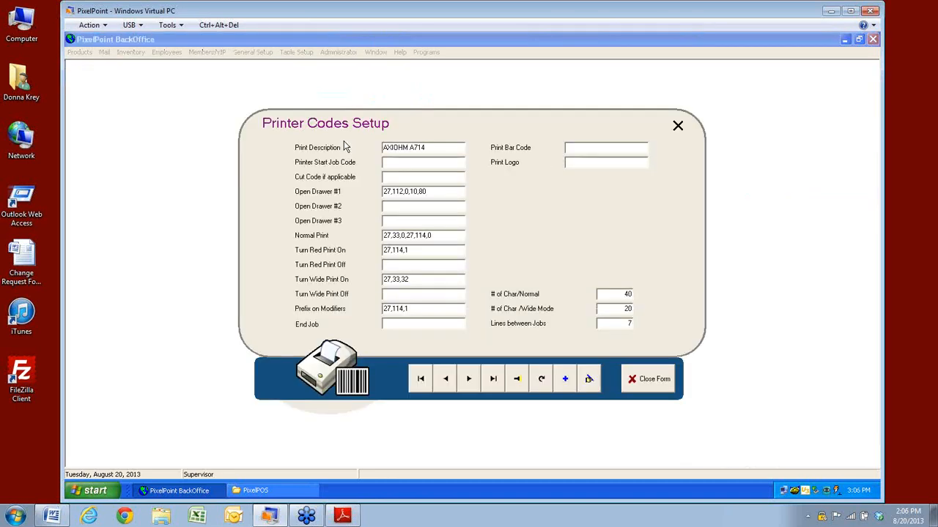
click(516, 379)
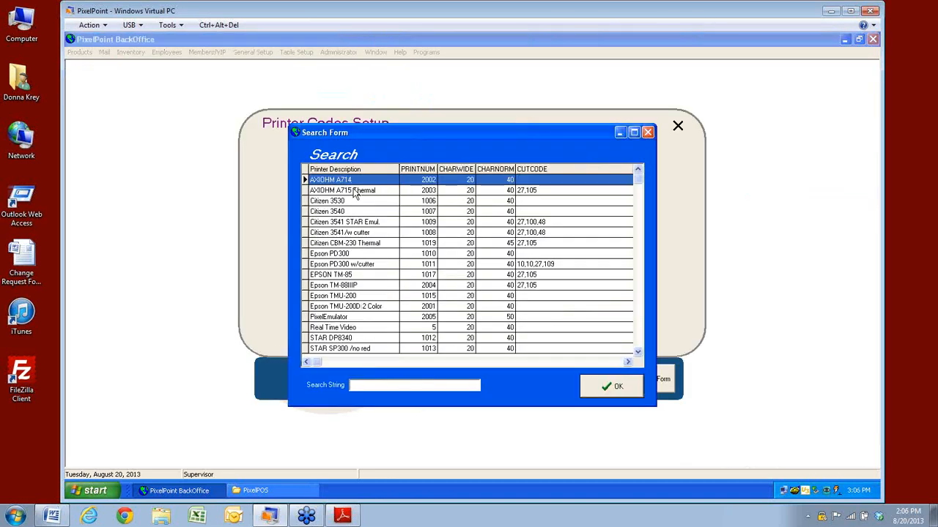
click(637, 339)
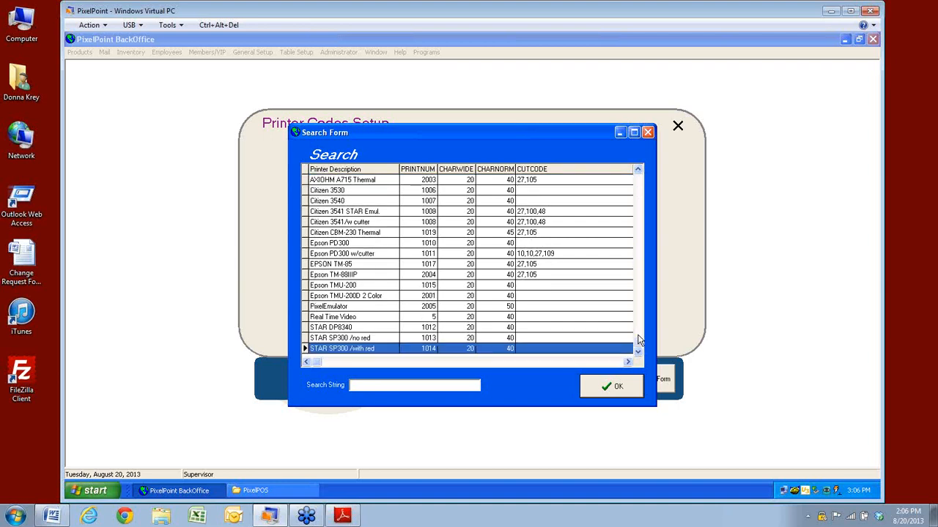
click(640, 253)
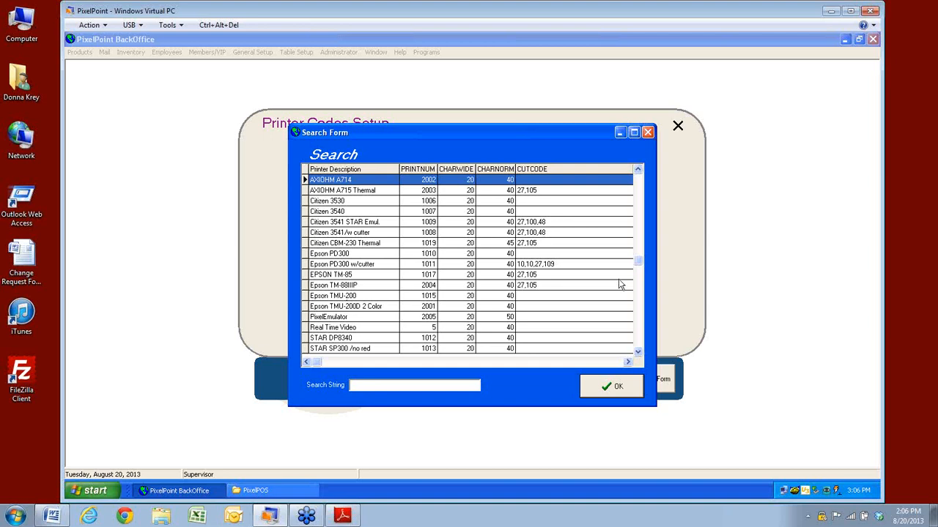
click(621, 387)
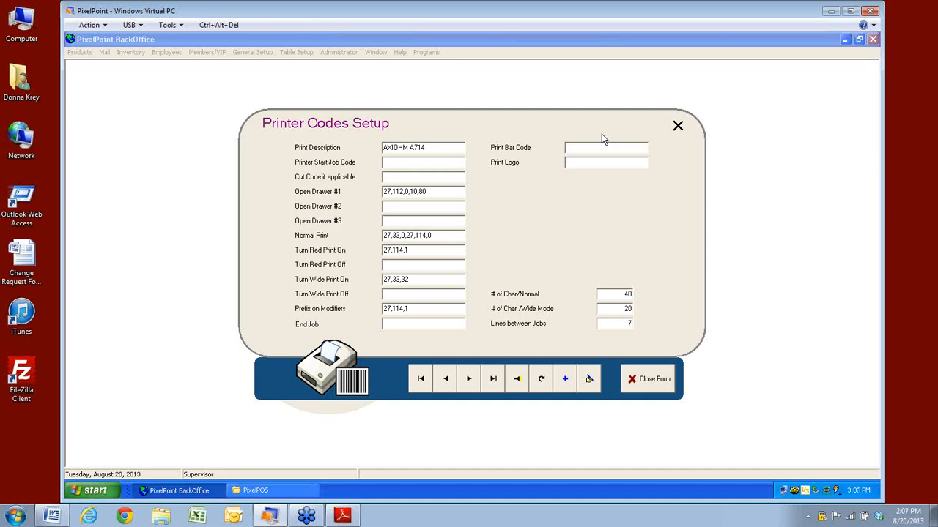
click(644, 391)
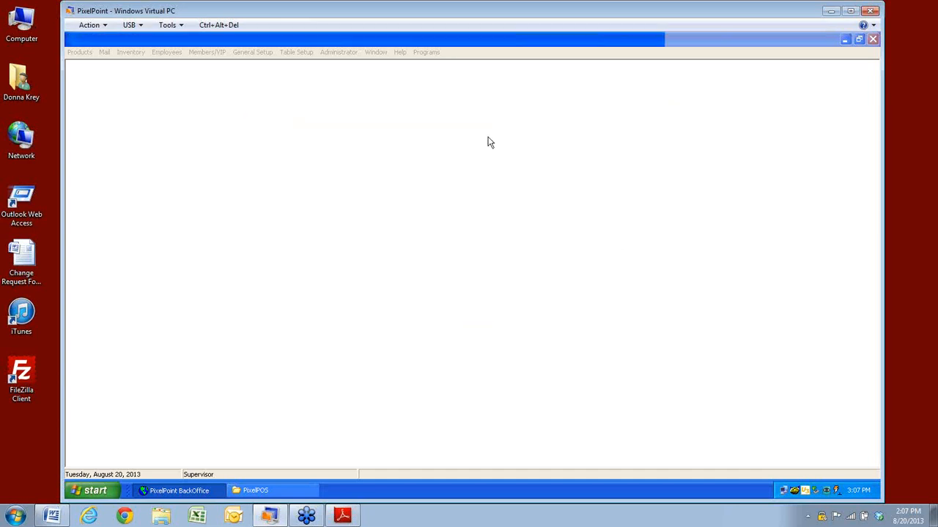
- Look up the Local Printer record in the network printer setup, review its general settings and close the form
click(399, 53)
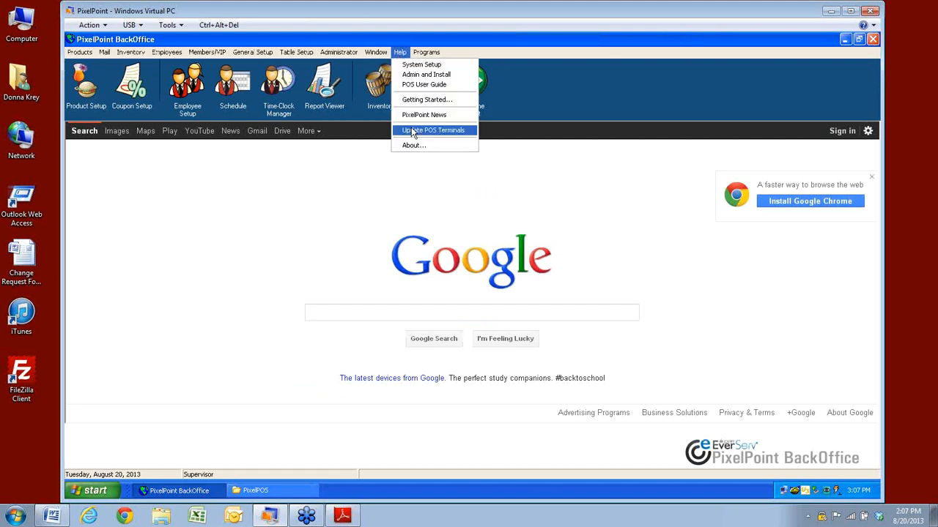
click(380, 56)
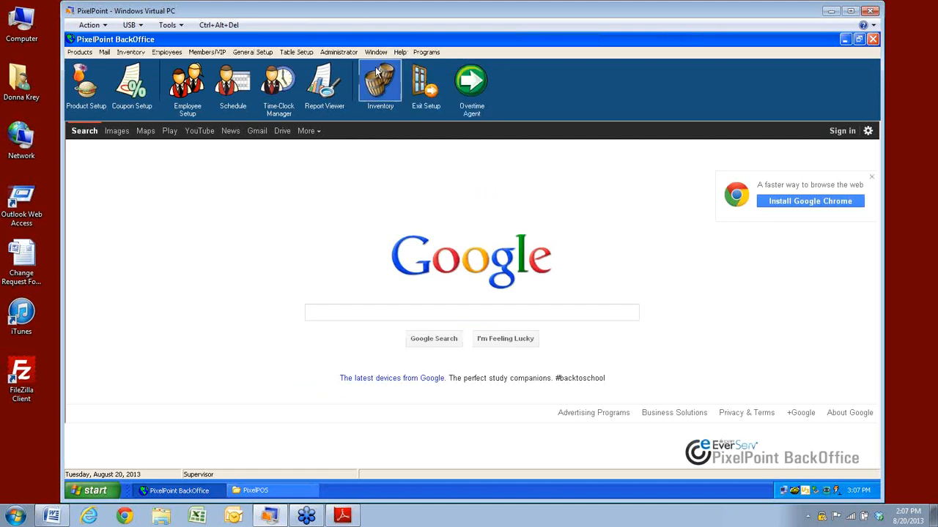
click(338, 52)
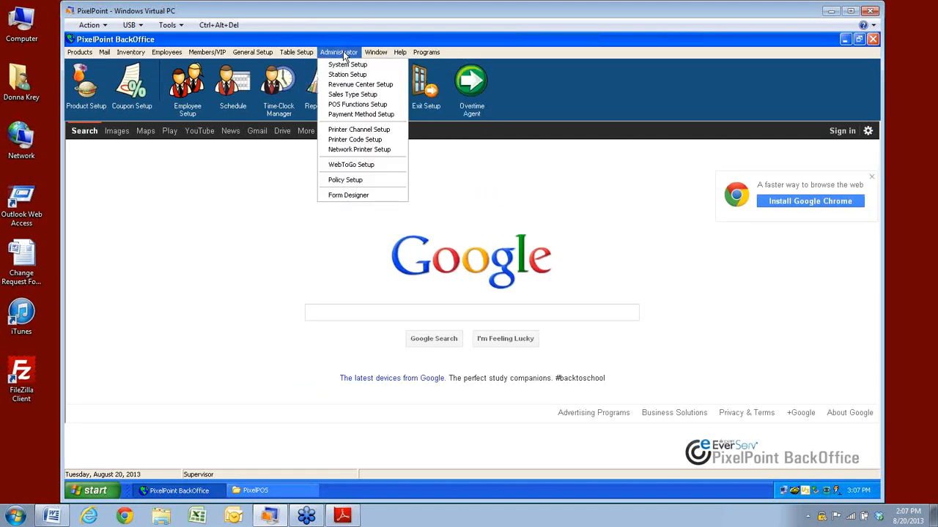
click(356, 150)
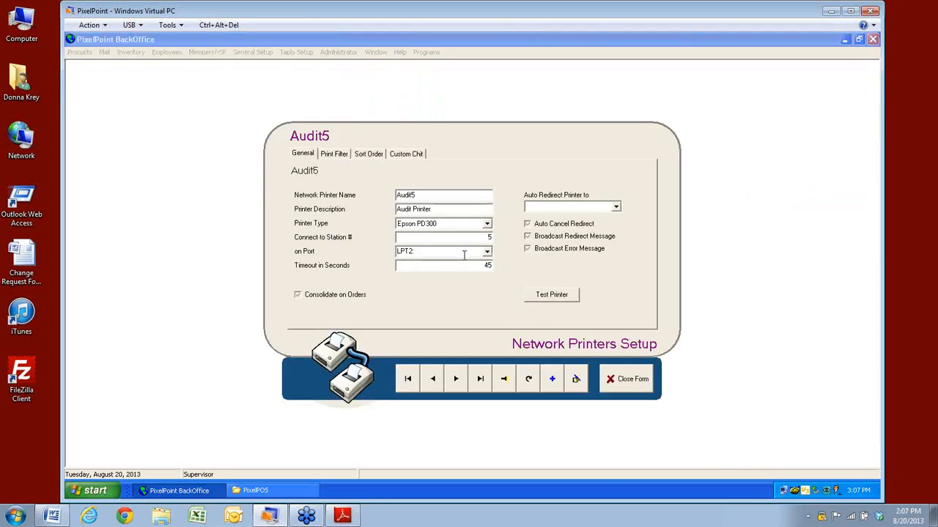
click(504, 380)
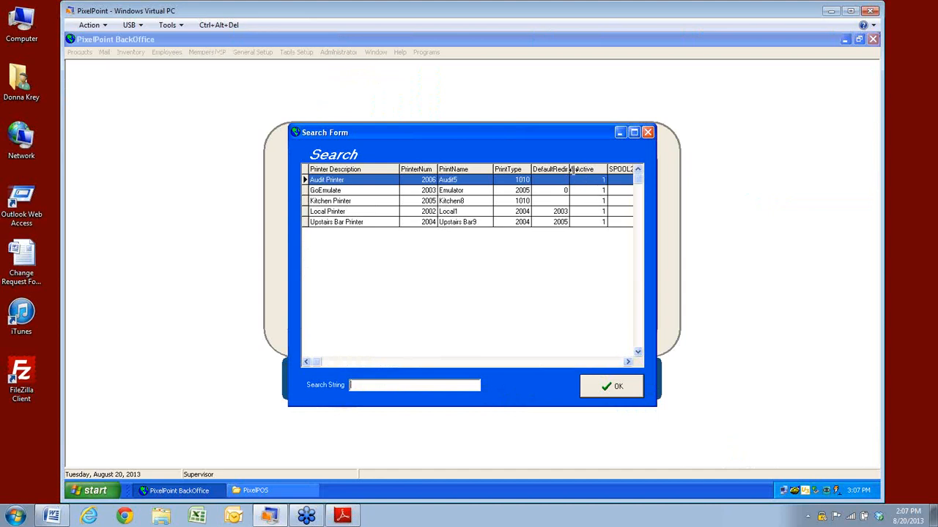
click(592, 194)
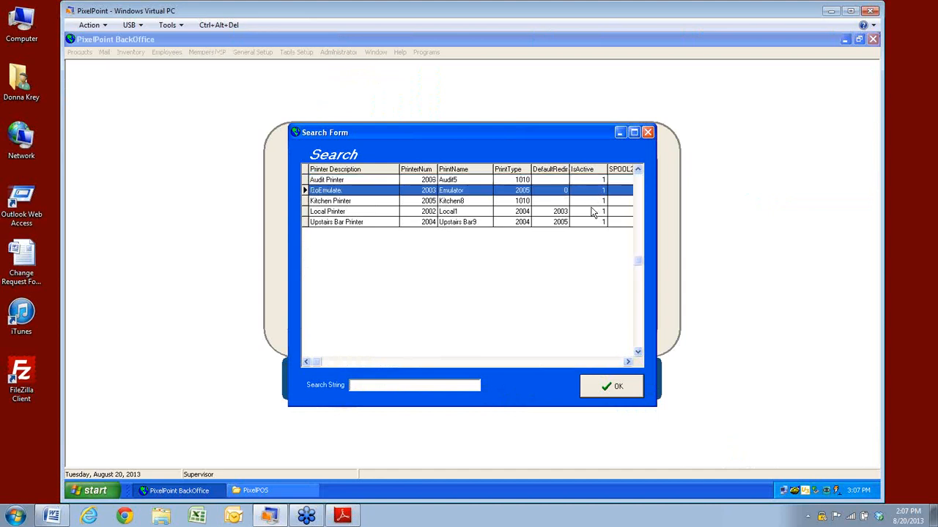
click(590, 211)
double_click(589, 211)
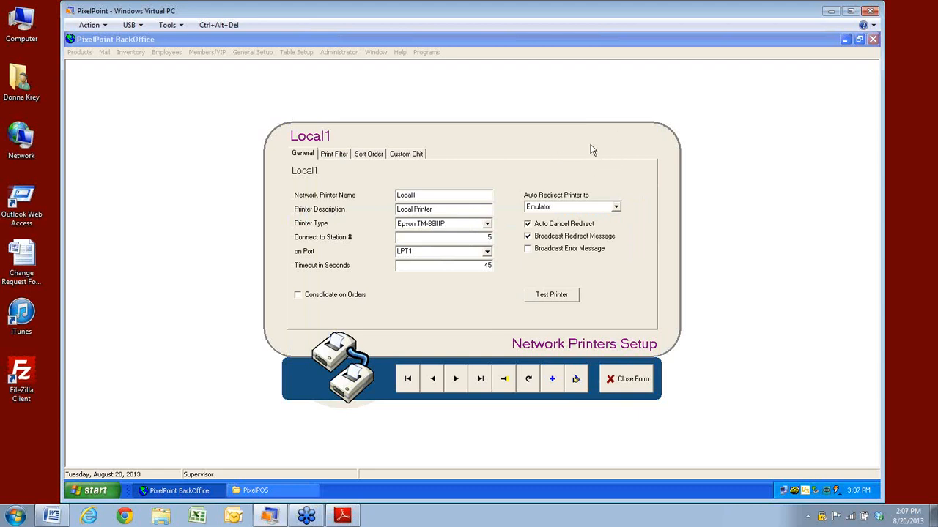
click(630, 379)
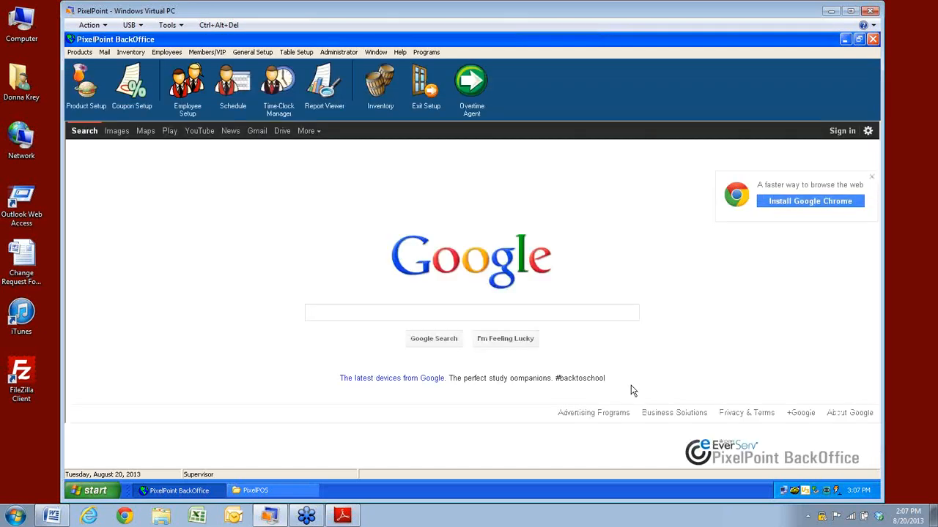
- Look up the Audit Printer record in the network printer setup and close the form
click(375, 52)
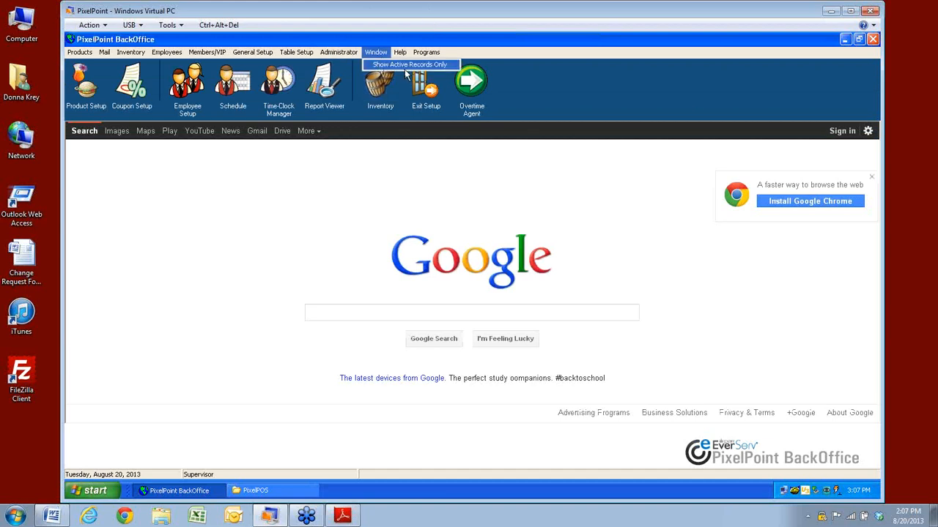
mouse_move(335, 55)
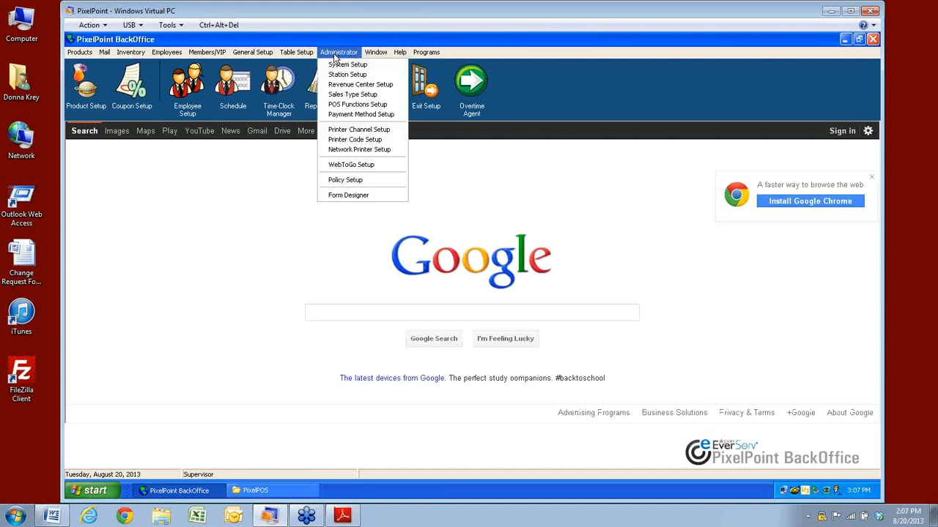
click(339, 153)
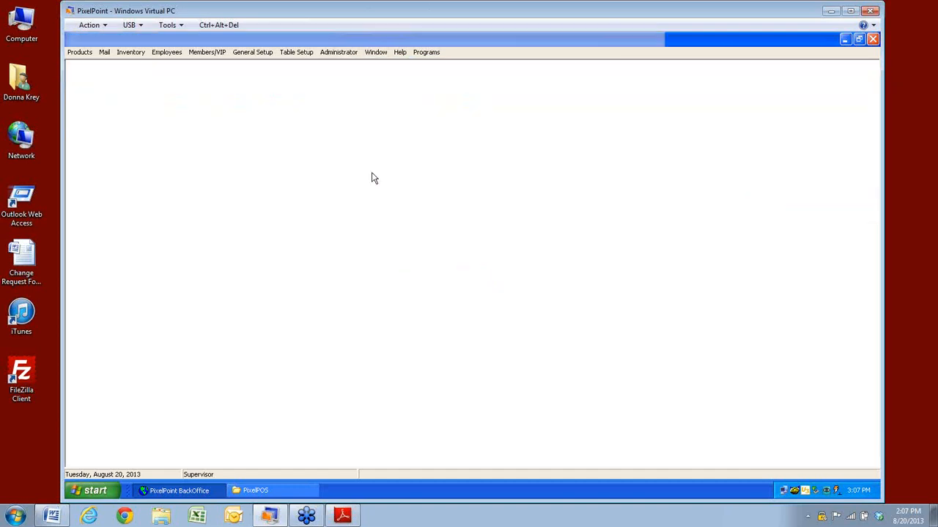
click(505, 381)
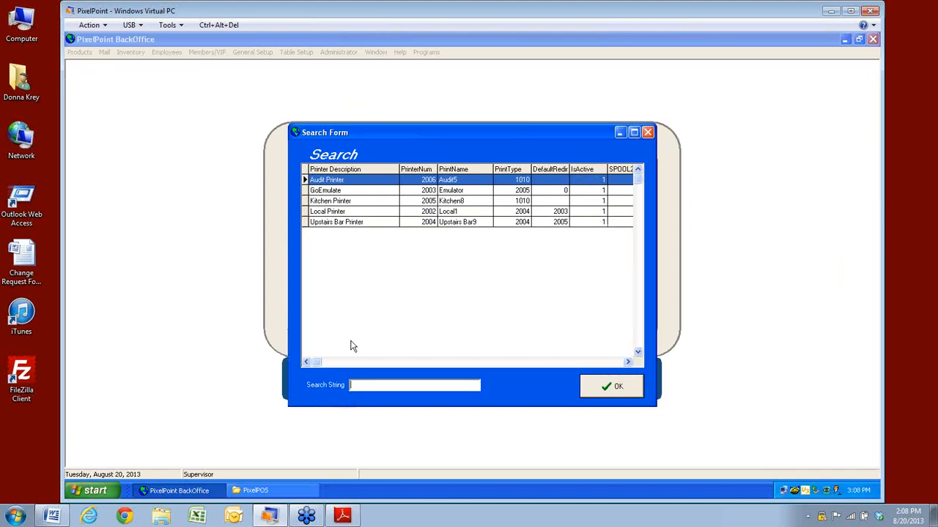
click(630, 389)
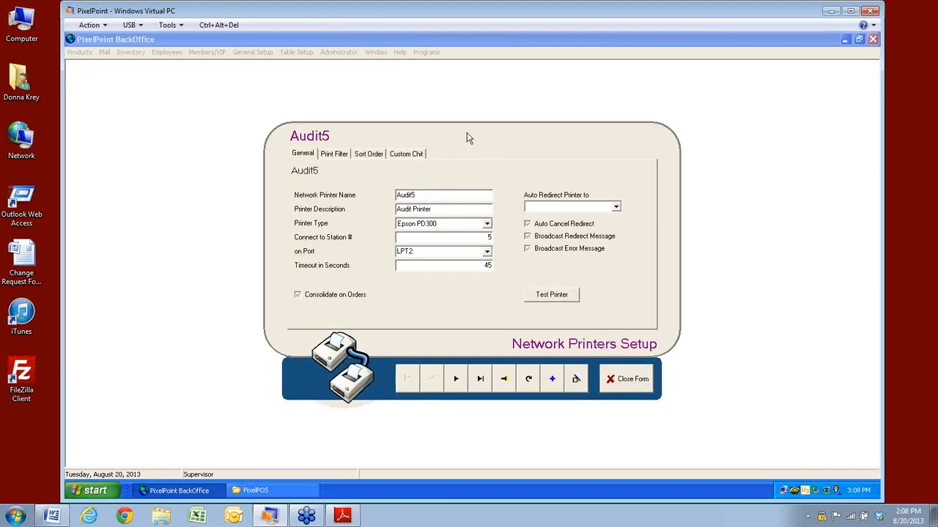
click(624, 378)
- Reopen the network printer setup, check the list of printers again and close the form
click(338, 52)
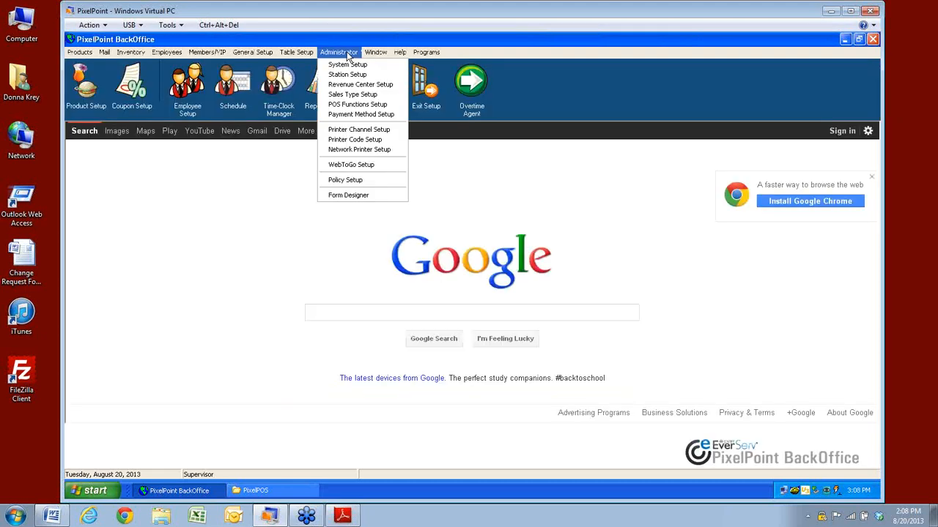
click(344, 149)
click(505, 380)
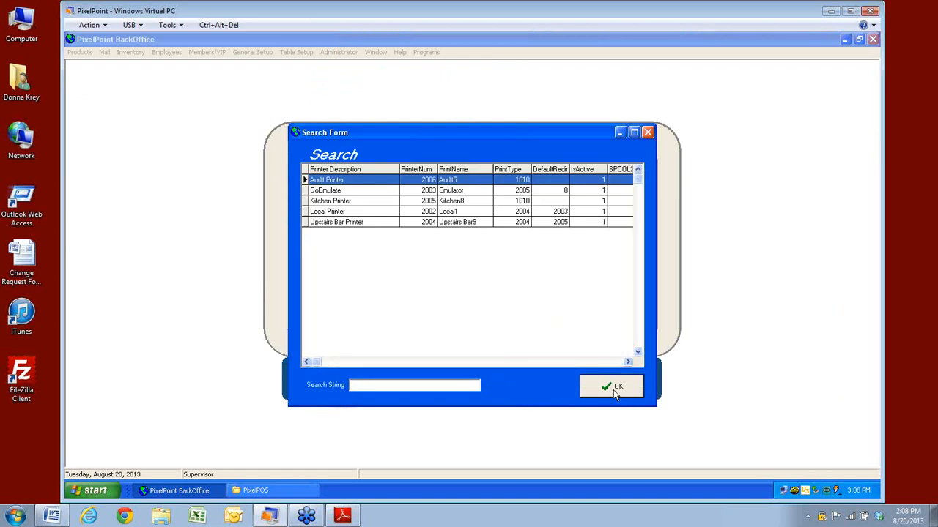
click(616, 389)
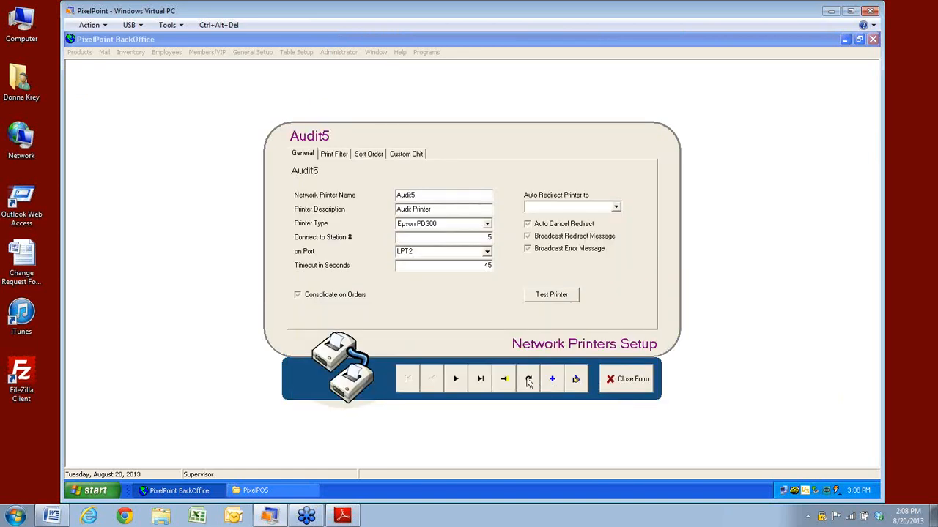
click(627, 378)
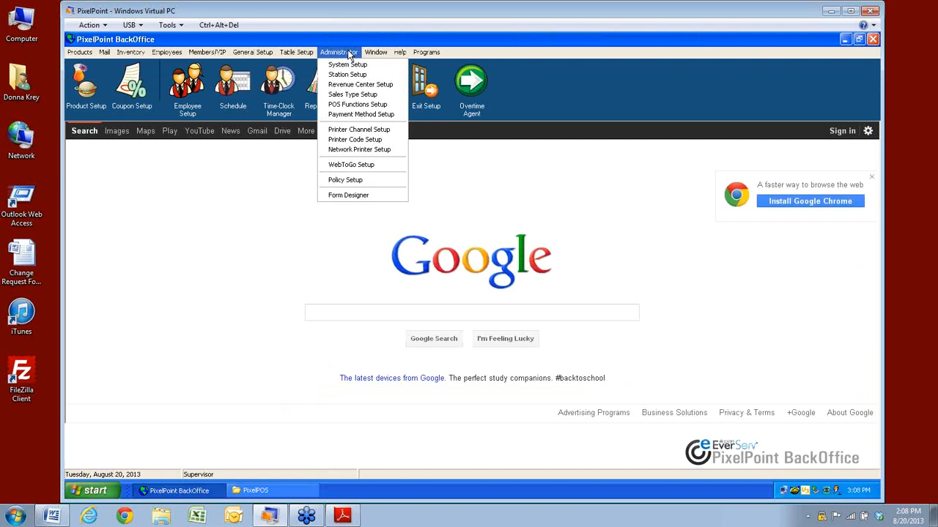
- Check the list of printer models in the printer code setup, start Excel and close the form
click(353, 140)
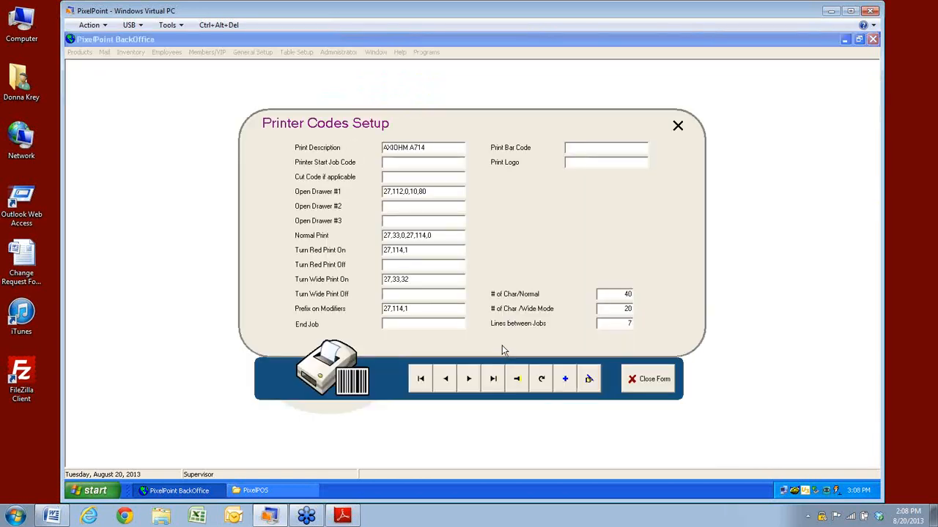
click(519, 379)
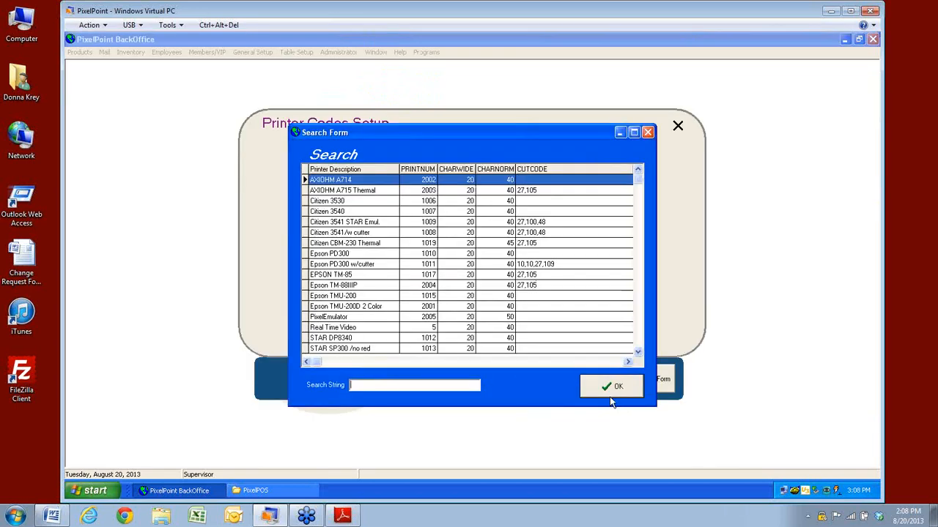
click(606, 386)
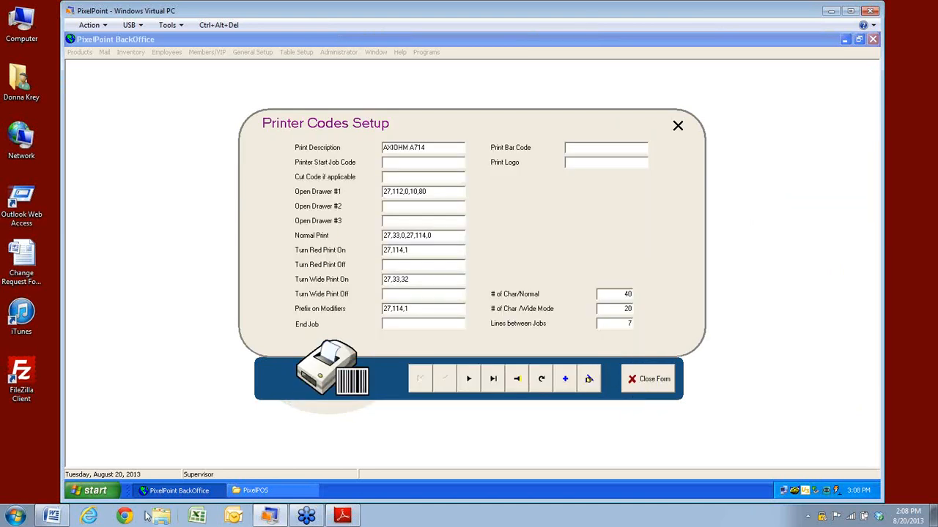
click(197, 517)
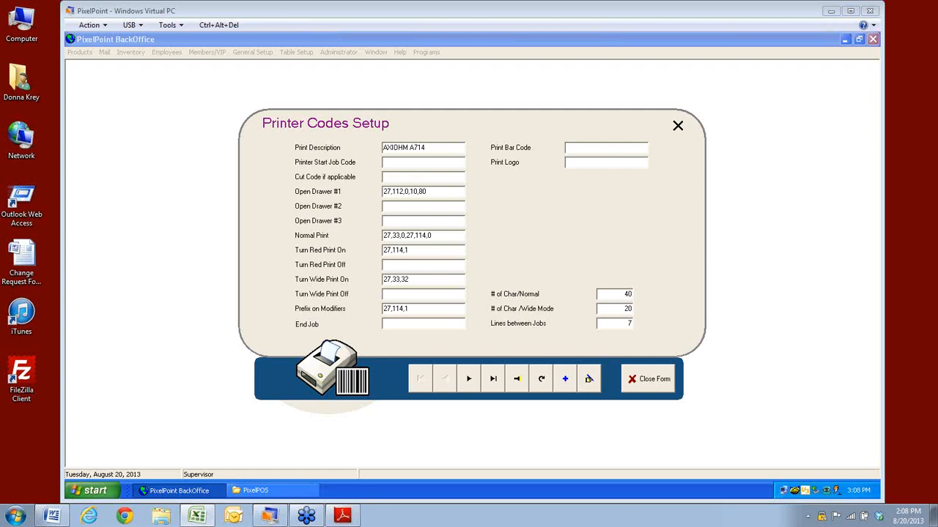
click(644, 381)
- In the policy setup for Station 1, view the PocketPOSClip policy in the PocketPOS category
click(350, 52)
click(356, 182)
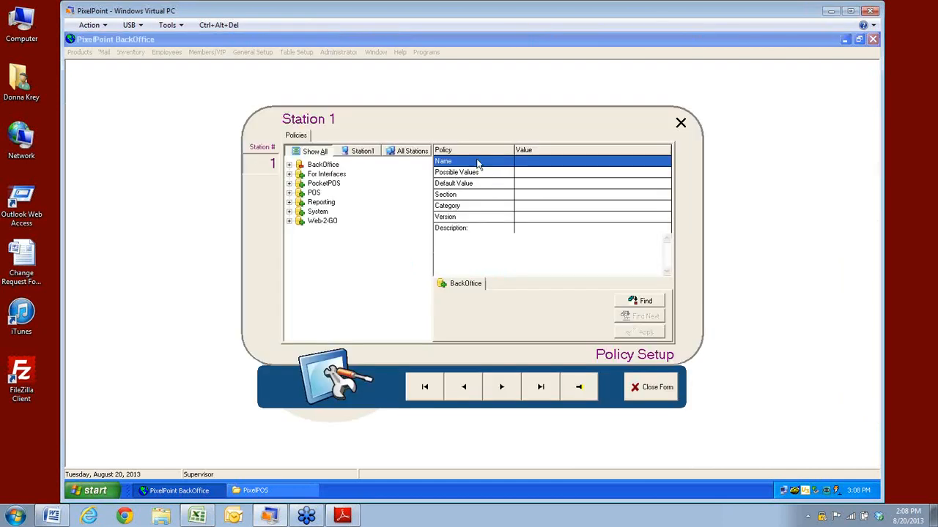
click(303, 184)
click(290, 184)
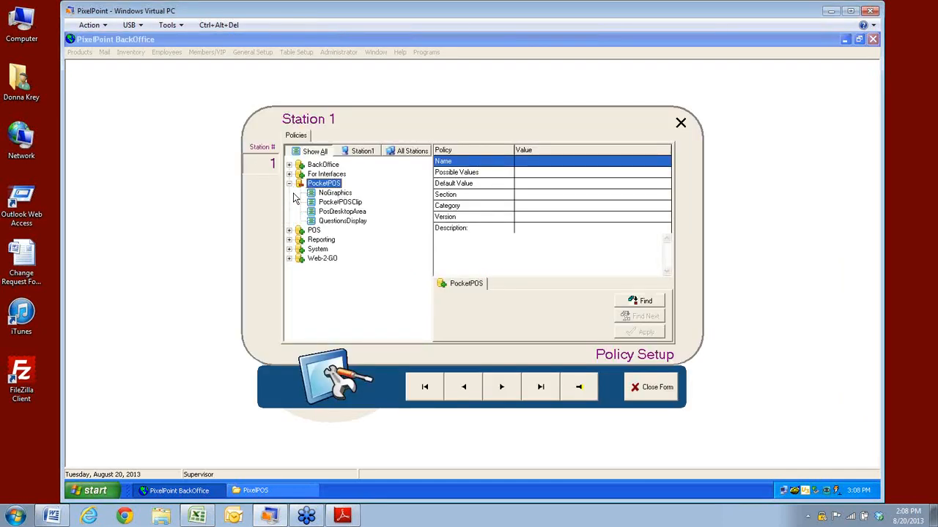
click(309, 203)
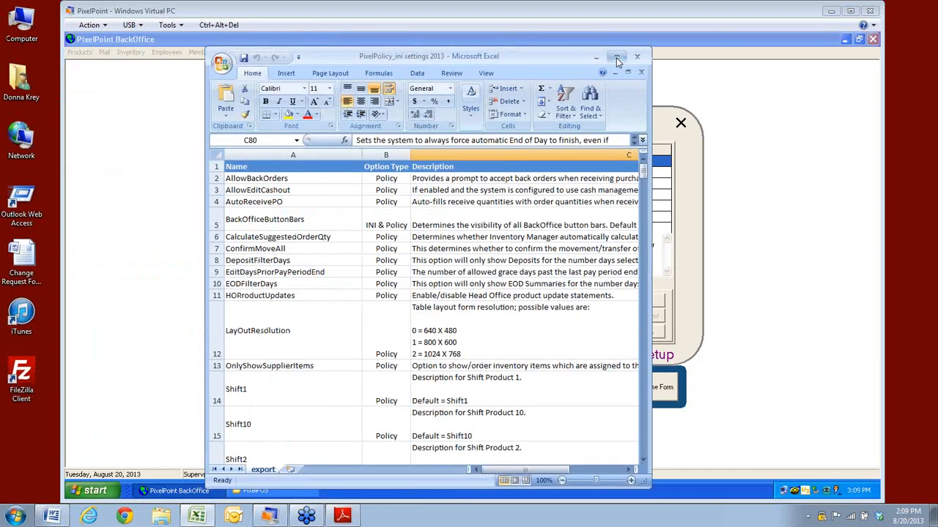
- Maximize the PixelPolicy_ini settings 2013 workbook in Excel and examine its Name and Option Type columns
click(616, 58)
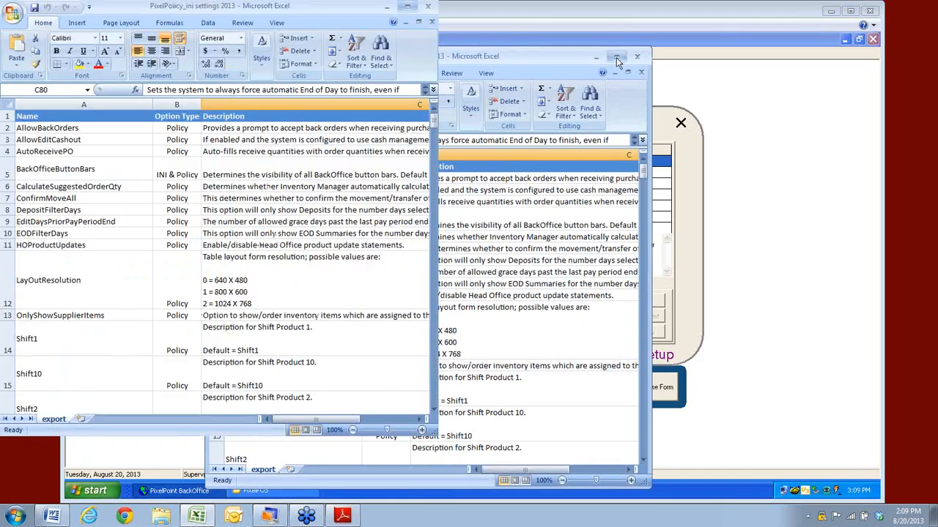
scroll(331, 261, down, 12)
scroll(331, 261, up, 12)
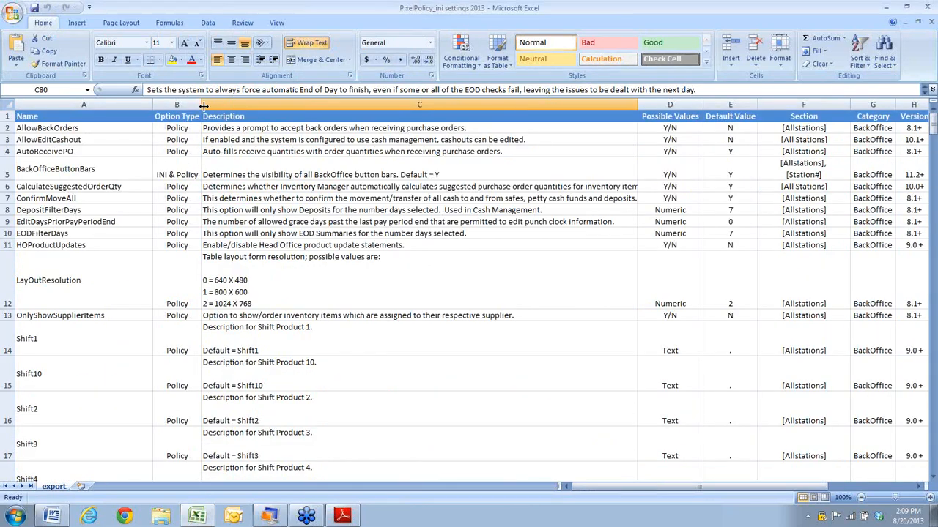
click(43, 130)
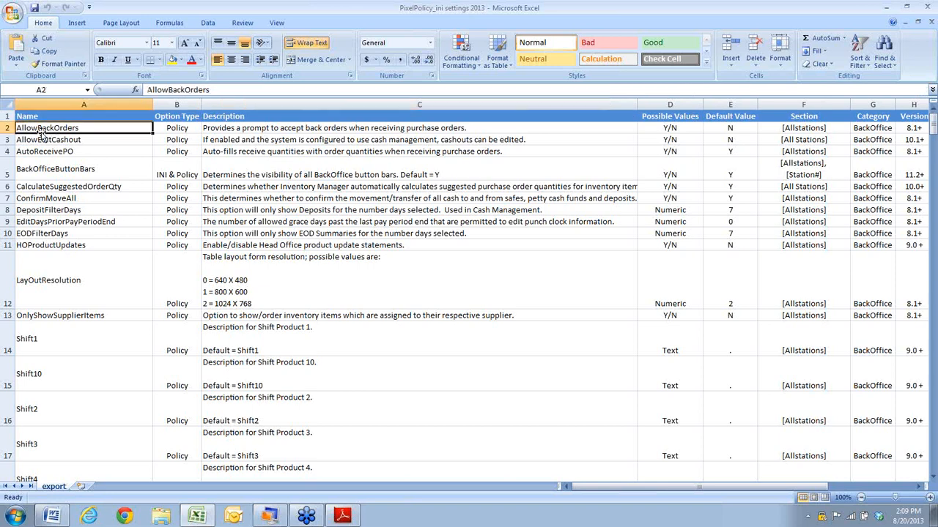
click(177, 137)
click(177, 176)
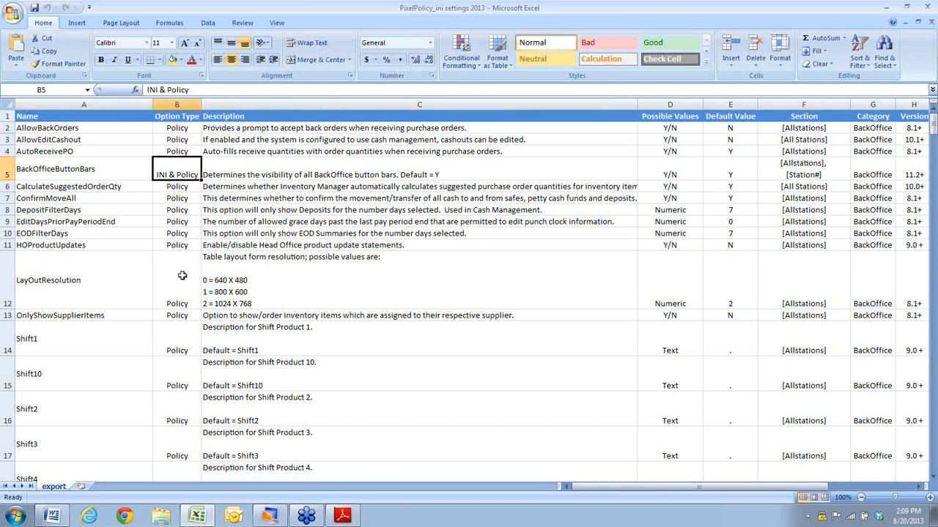
- Examine the entries in the Description column of the policy settings sheet, including the EODFilterDays description
drag(249, 129, 259, 439)
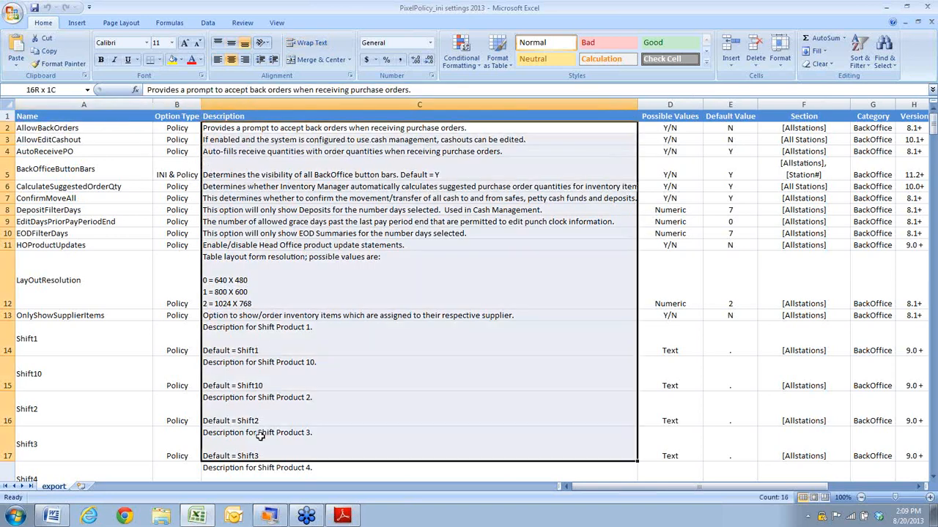
scroll(260, 439, down, 4)
scroll(259, 439, down, 4)
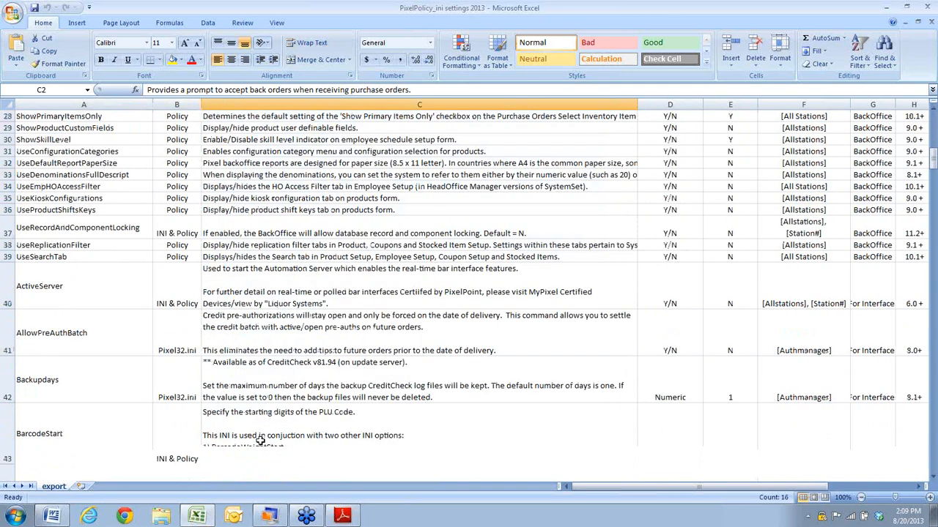
scroll(260, 438, up, 5)
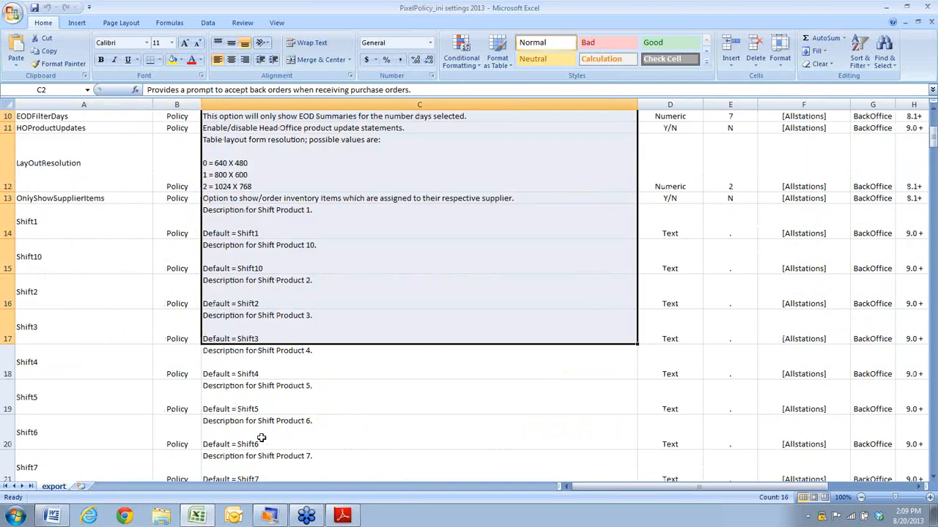
scroll(246, 307, up, 3)
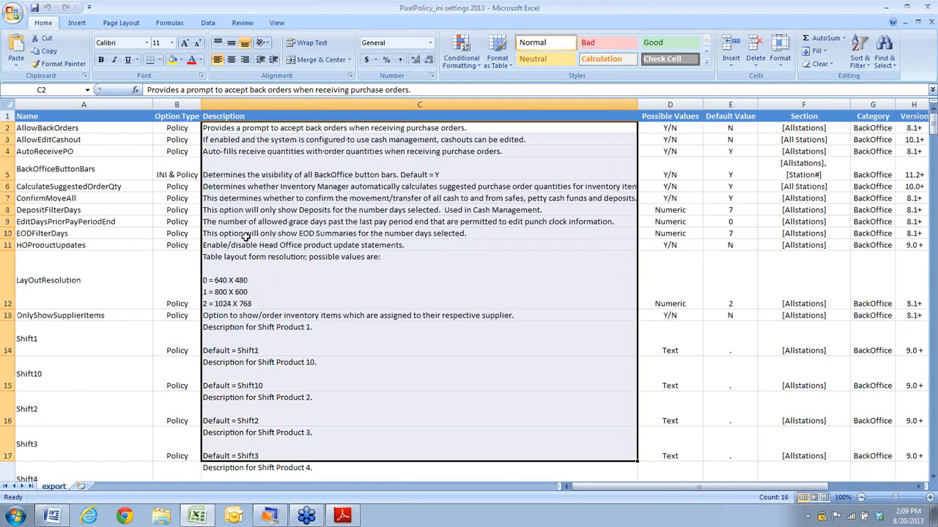
click(246, 234)
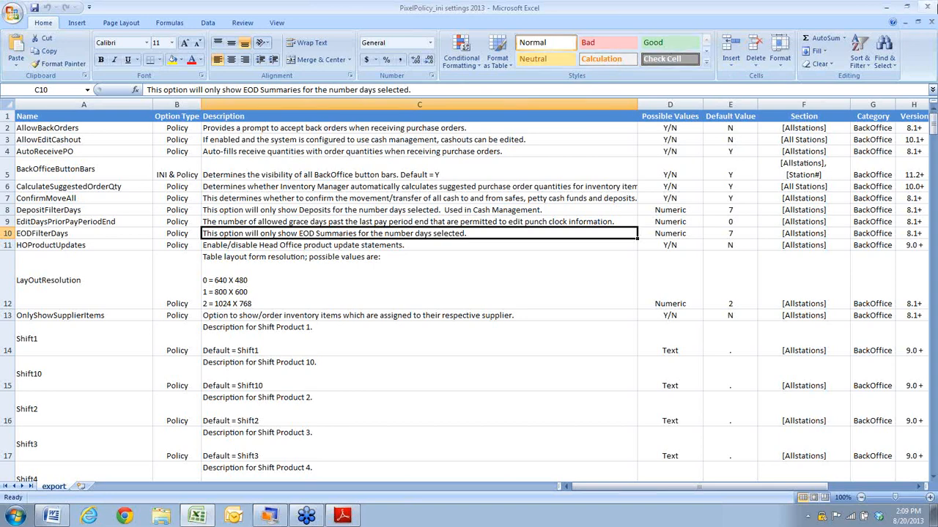
- Restore and minimize the Excel workbook, switch back to PixelPoint BackOffice and close the policy setup form
click(907, 9)
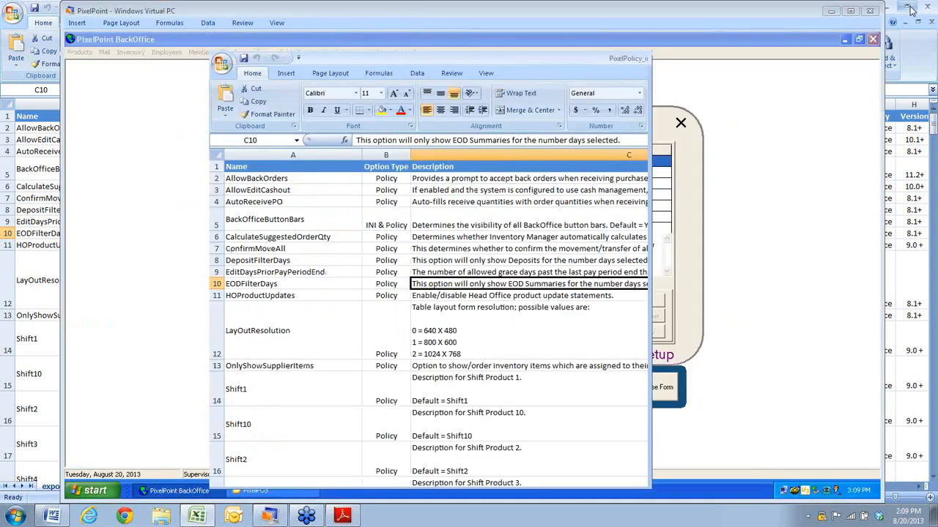
click(596, 56)
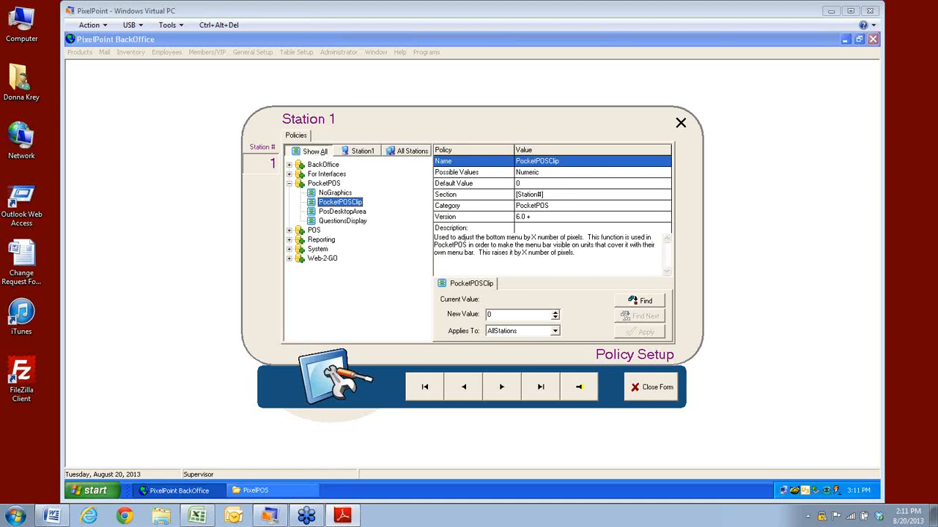
click(657, 394)
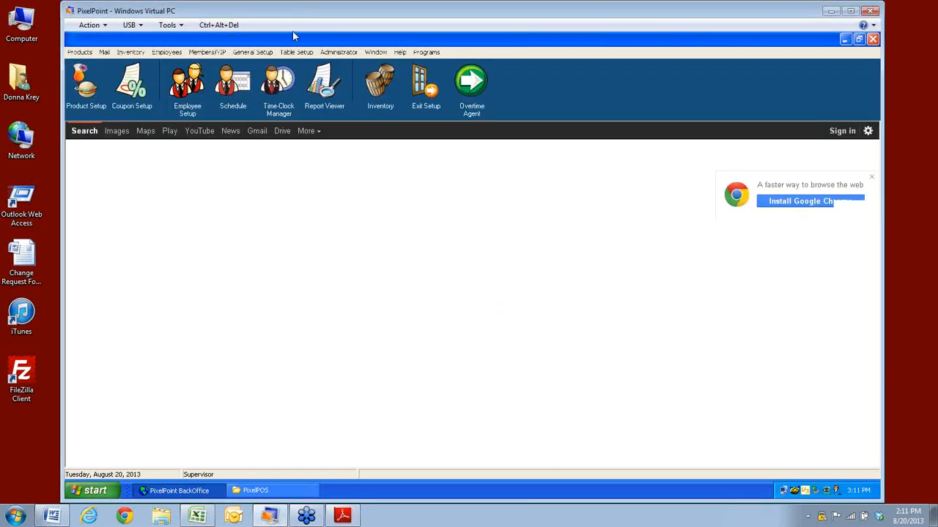
- Try the Hide From Floor Layout option on the Bayside table section, discard the changes and close the form
click(338, 52)
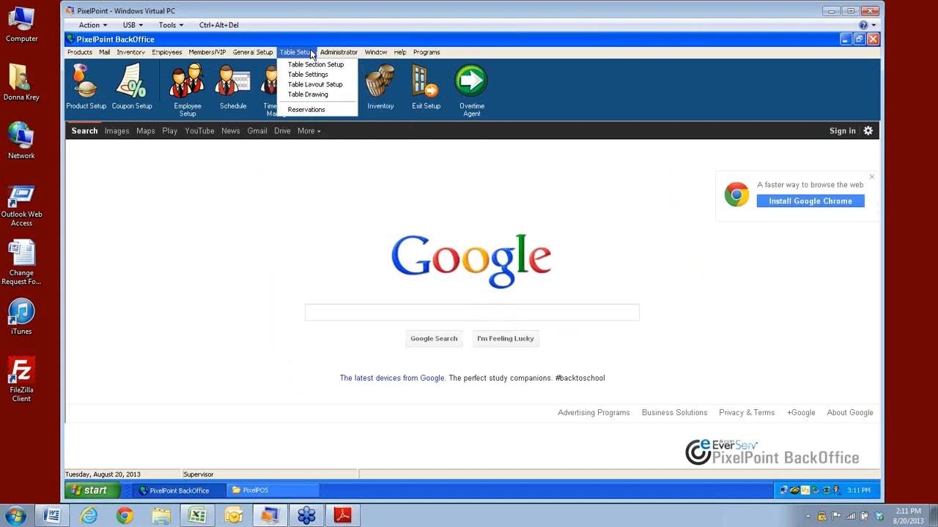
click(308, 67)
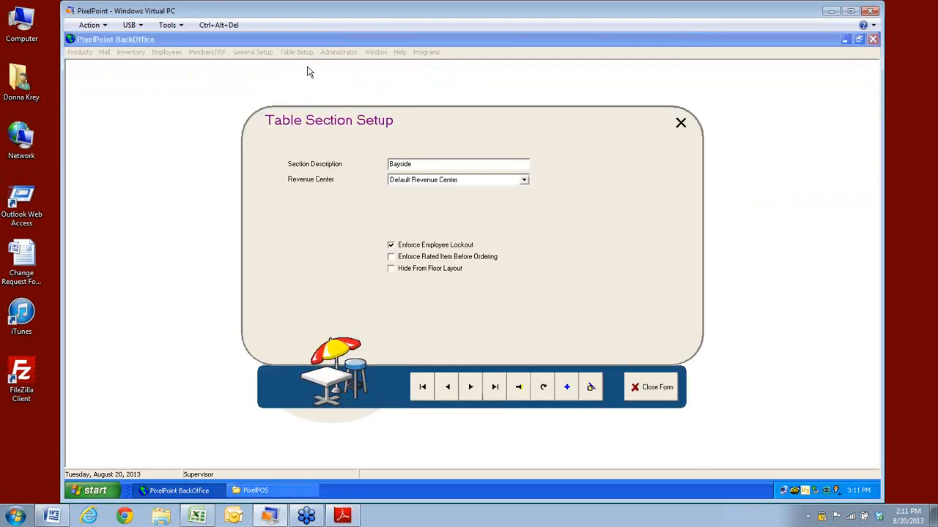
click(446, 270)
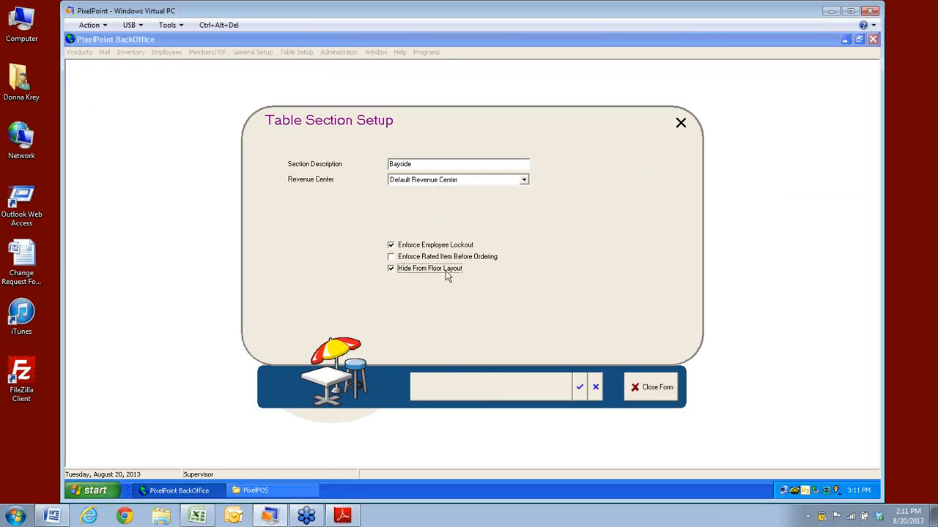
click(392, 270)
click(597, 394)
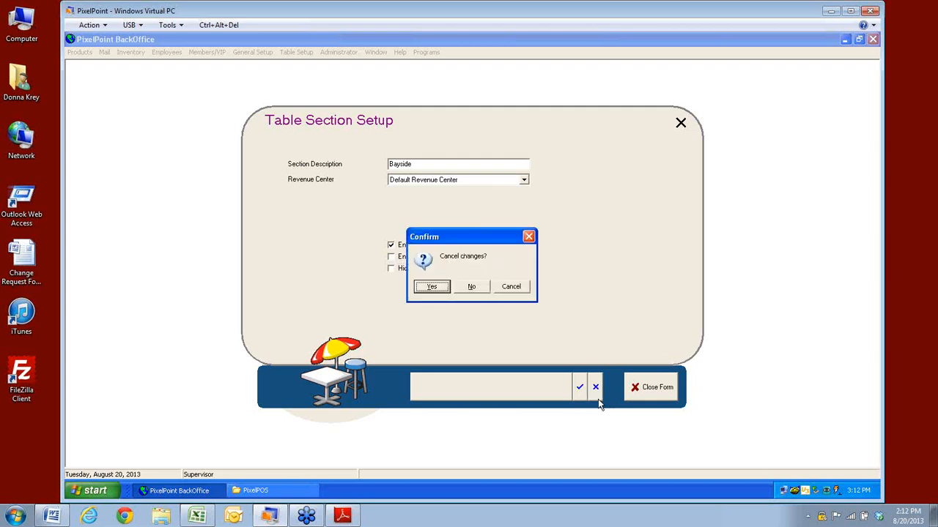
click(431, 287)
click(656, 385)
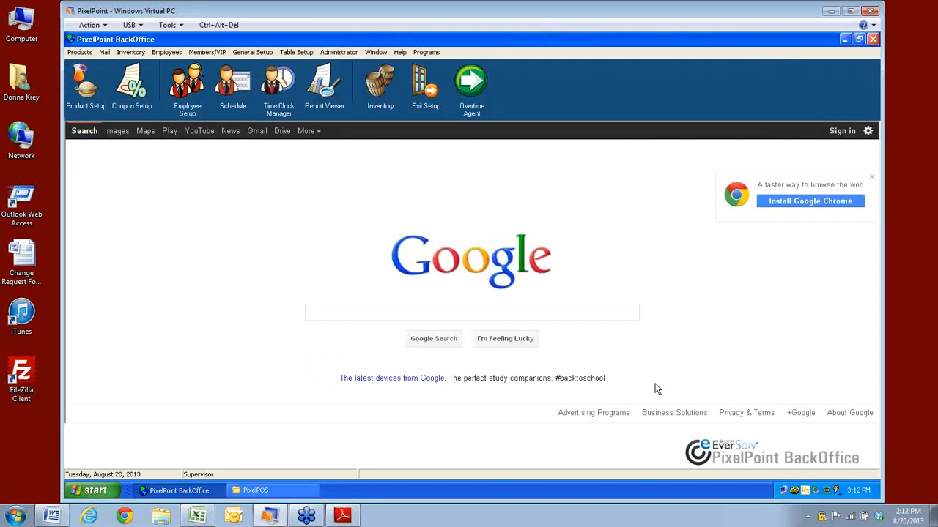
- Open the Network Printer Setup form, view the Audit5 printer's general settings and close the form
click(355, 316)
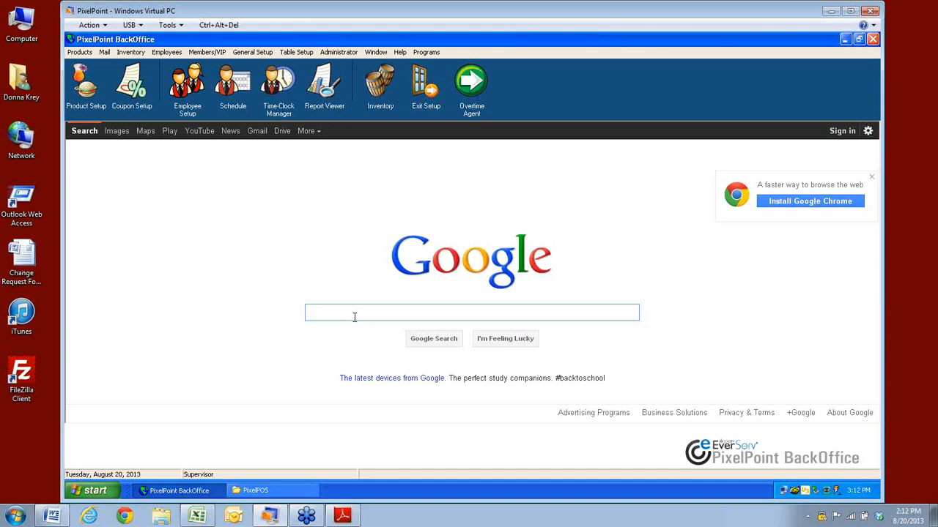
click(338, 52)
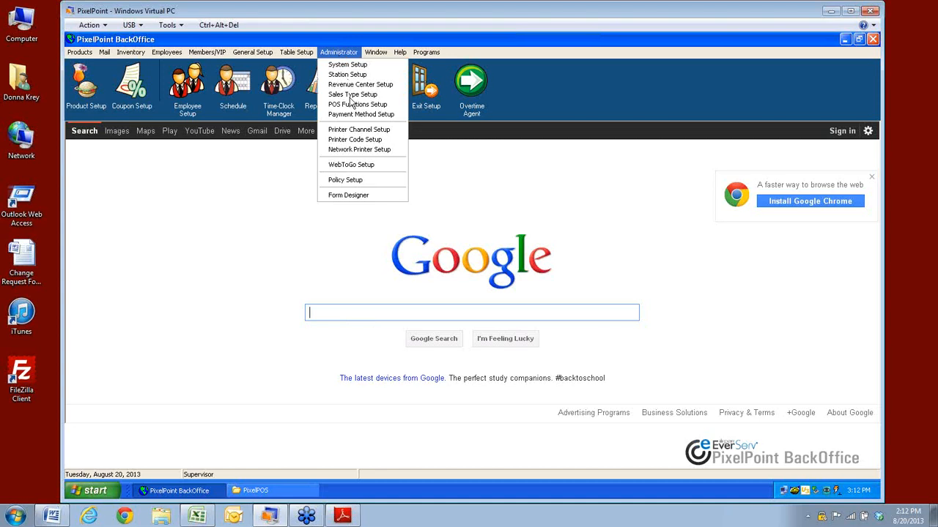
click(359, 150)
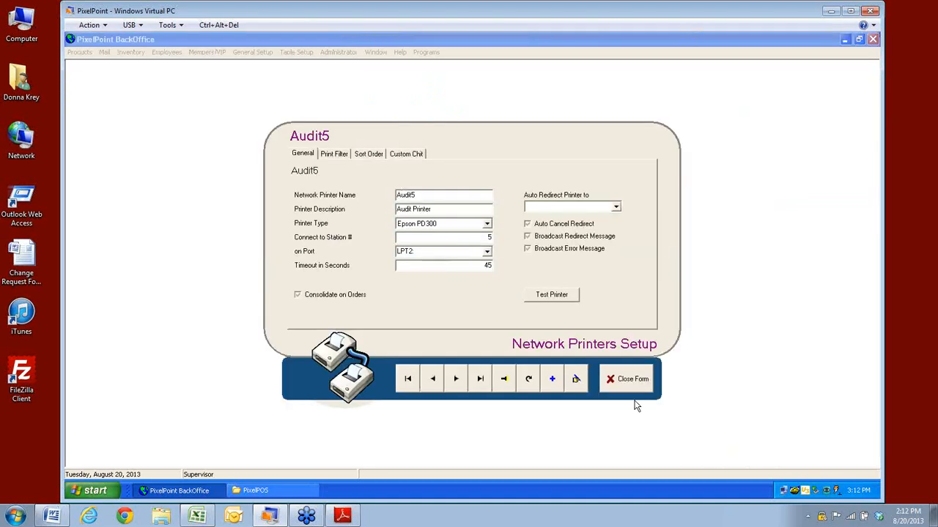
click(626, 379)
- Open the Printer Code Setup form, examine the AXIOHM A714 printer codes and close the form
click(337, 53)
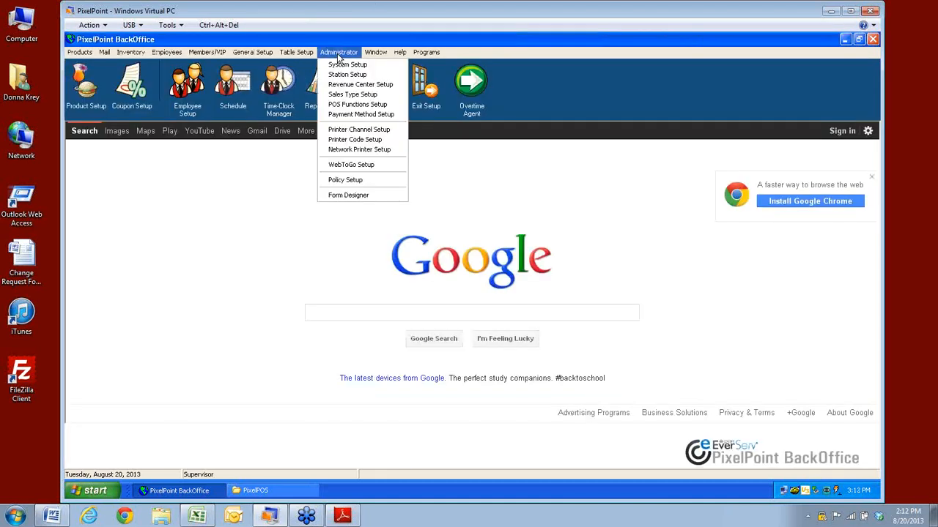
click(342, 143)
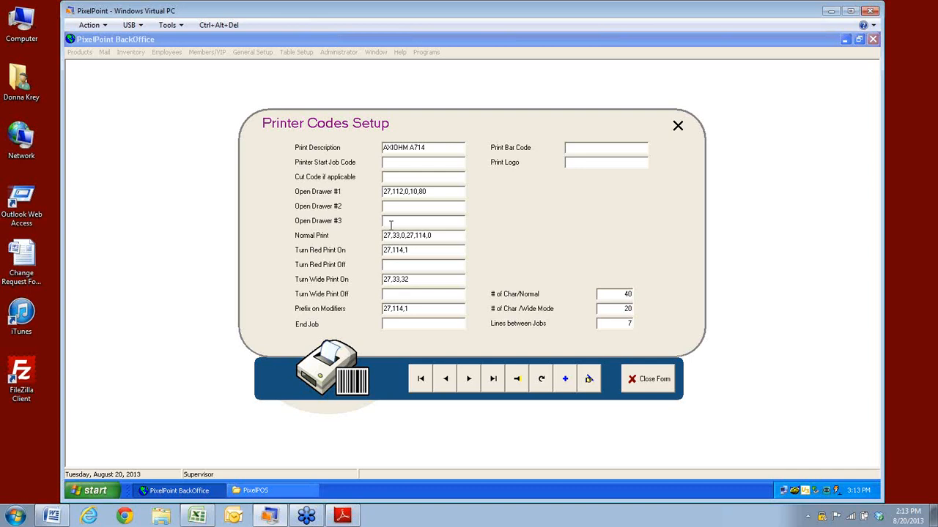
click(672, 394)
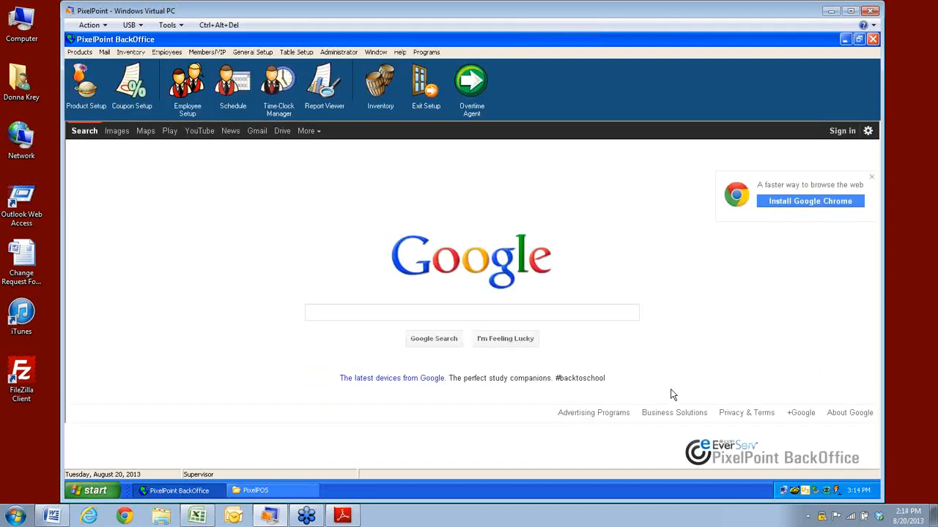
- Open Policy Setup, search the policies and advance through the matches from PixelMapInterface to AllowLoyaltyForExpiredMembers
click(338, 52)
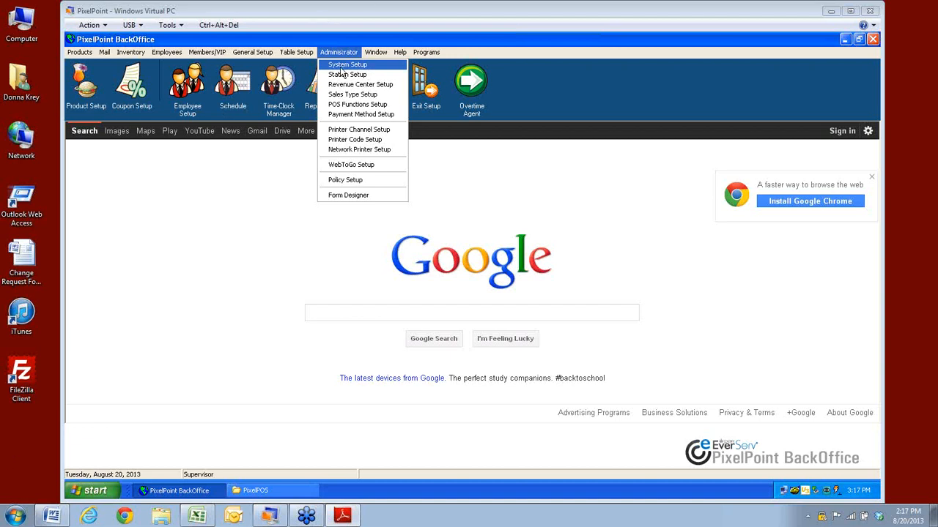
click(341, 181)
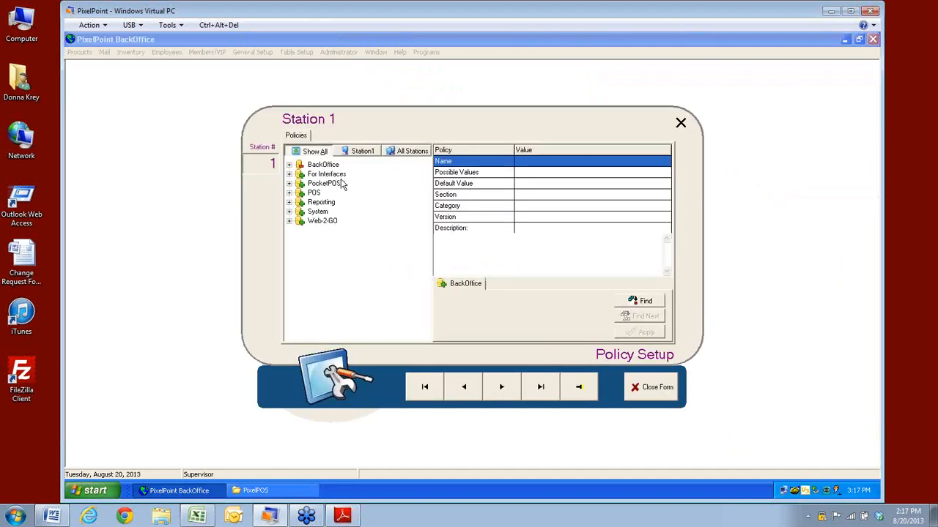
click(645, 303)
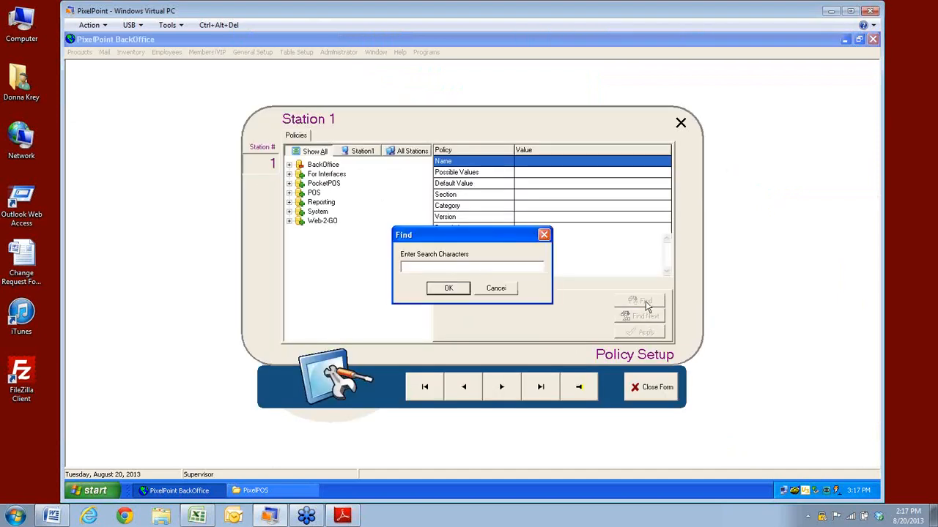
text(mapint)
key(Return)
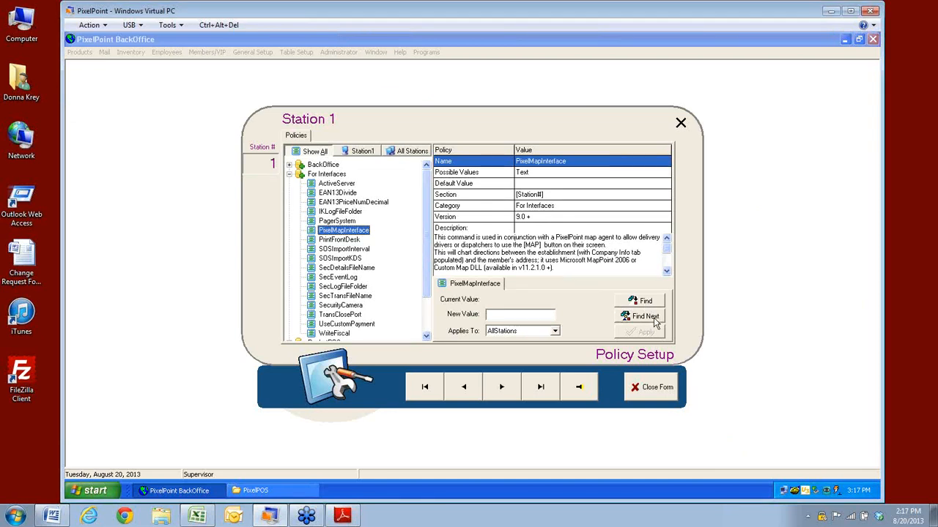
click(655, 322)
click(645, 317)
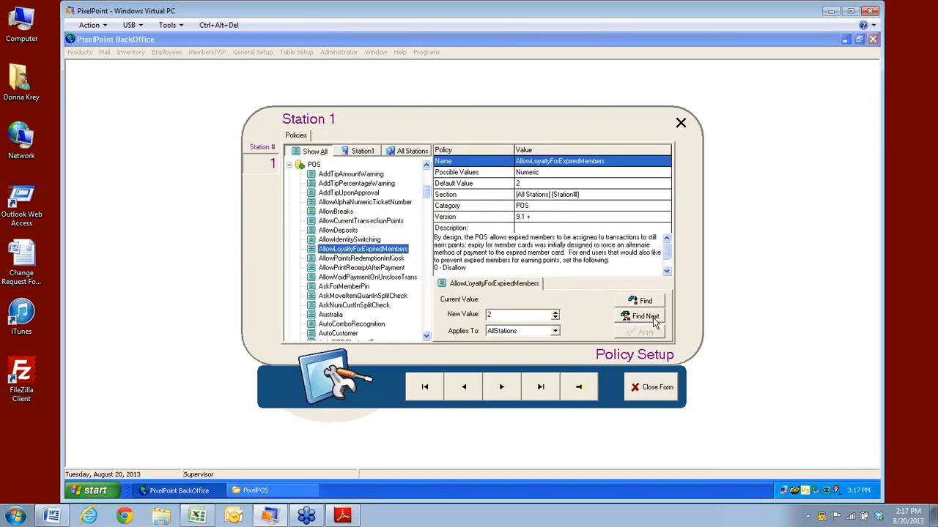
- Read the AllowCurrentTransactionPoints policy description, look through the following POS policies and close the policy setup form
click(356, 222)
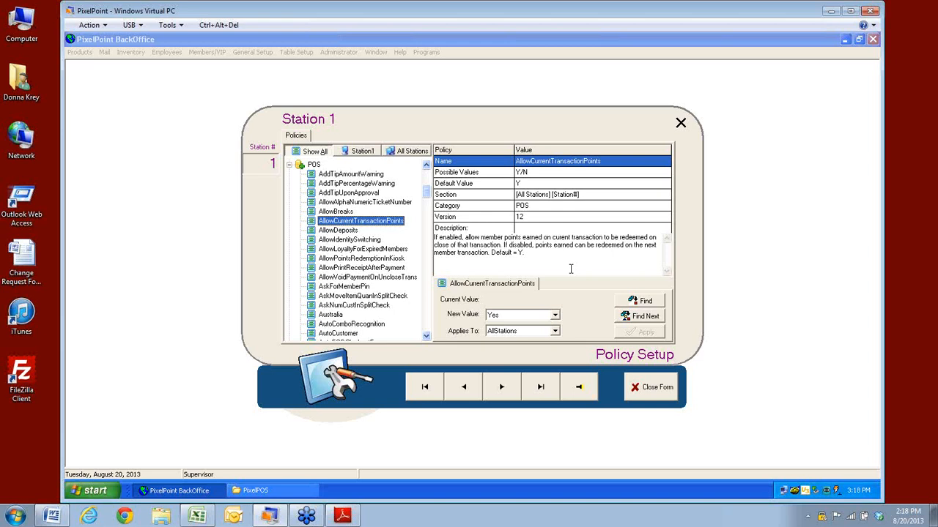
scroll(355, 249, down, 5)
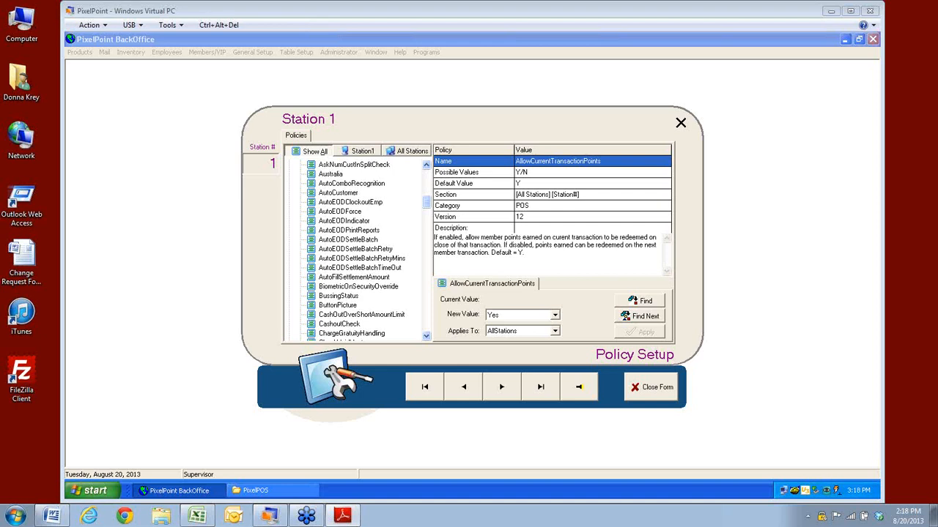
click(659, 395)
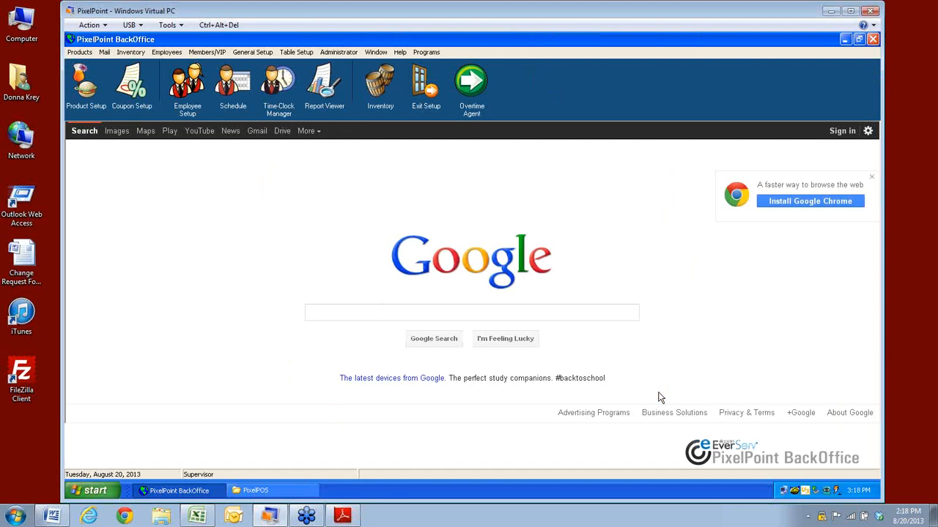
- Open the Network Printer Setup form again on the Audit5 printer
click(336, 54)
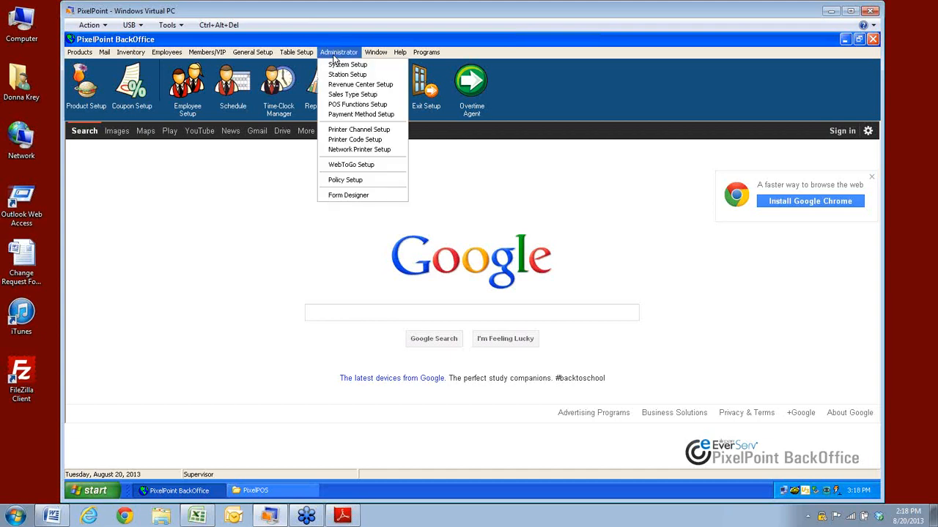
click(342, 149)
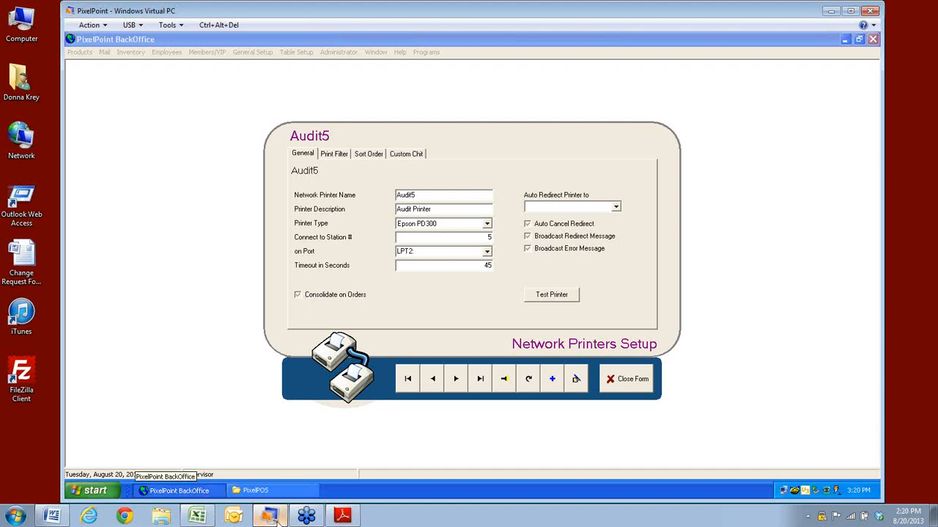
- Switch to Chrome and examine the PAR Partner Center home page, including its Key Documents and Most Viewed Documents sections
click(125, 517)
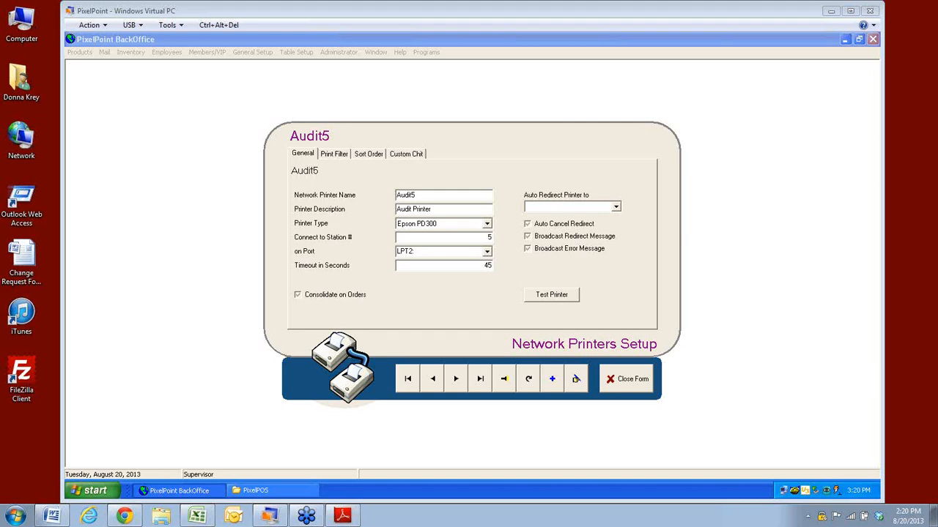
drag(0, 117, 308, 41)
double_click(308, 42)
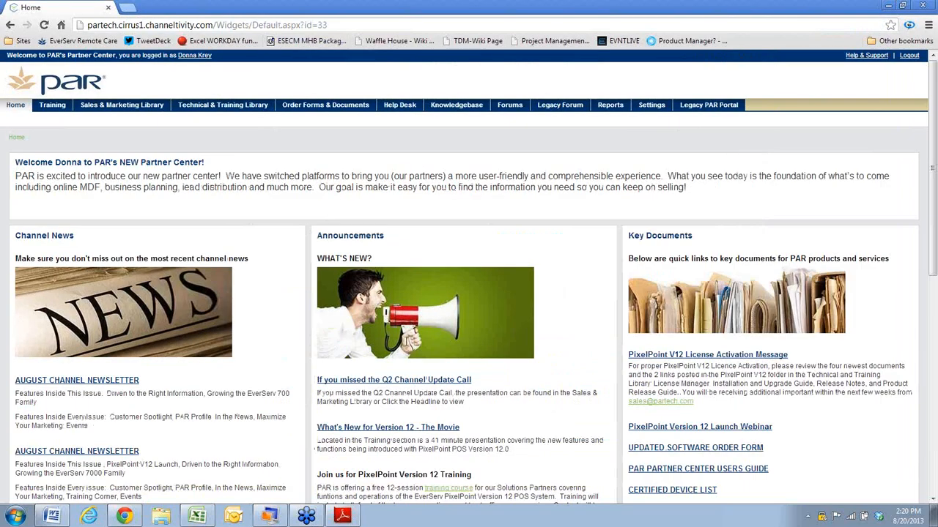
scroll(405, 367, down, 6)
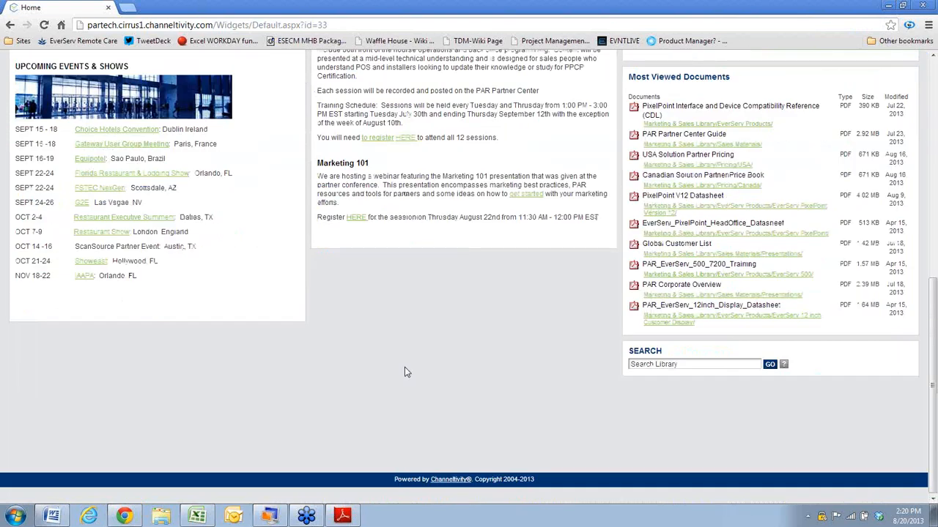
scroll(404, 367, up, 6)
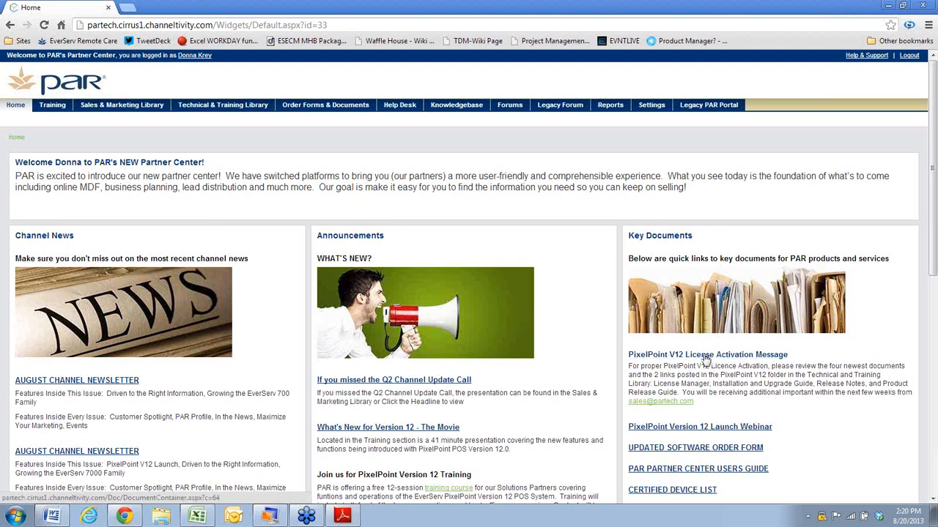
scroll(705, 358, down, 1)
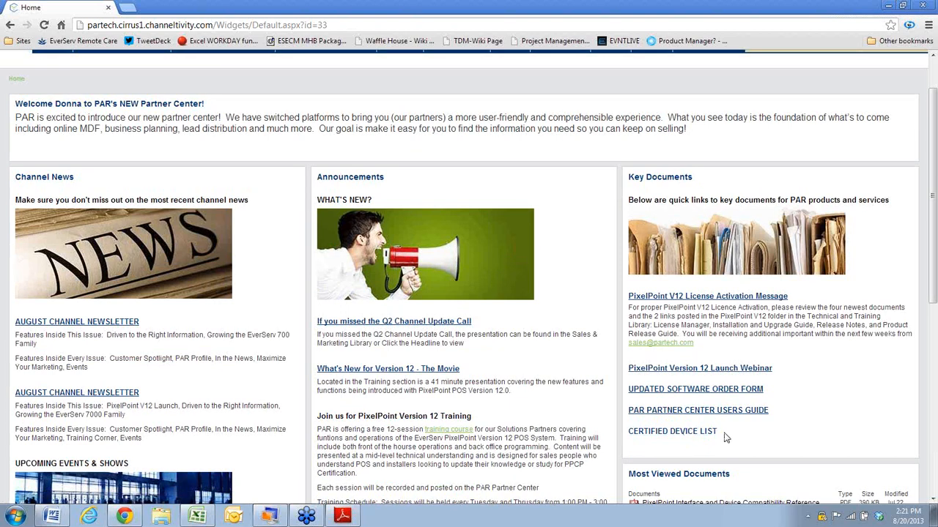
scroll(728, 438, down, 3)
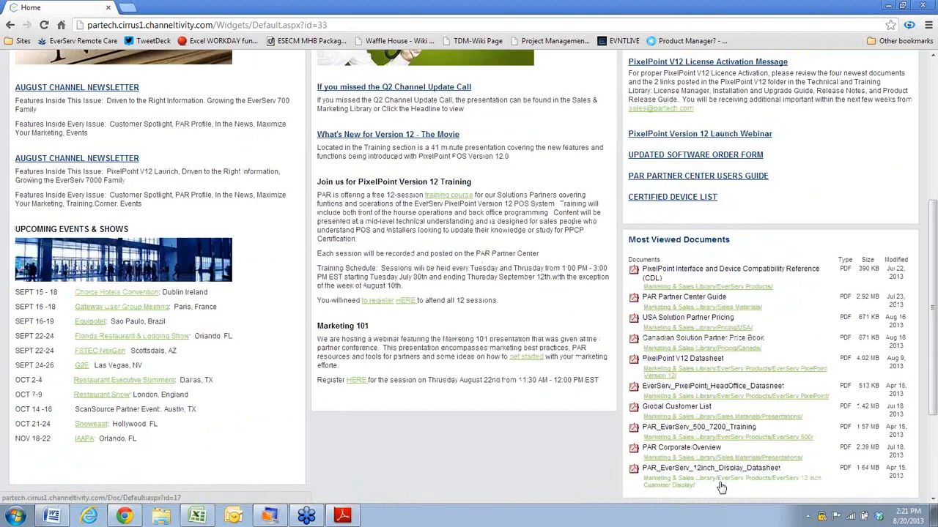
scroll(714, 476, up, 3)
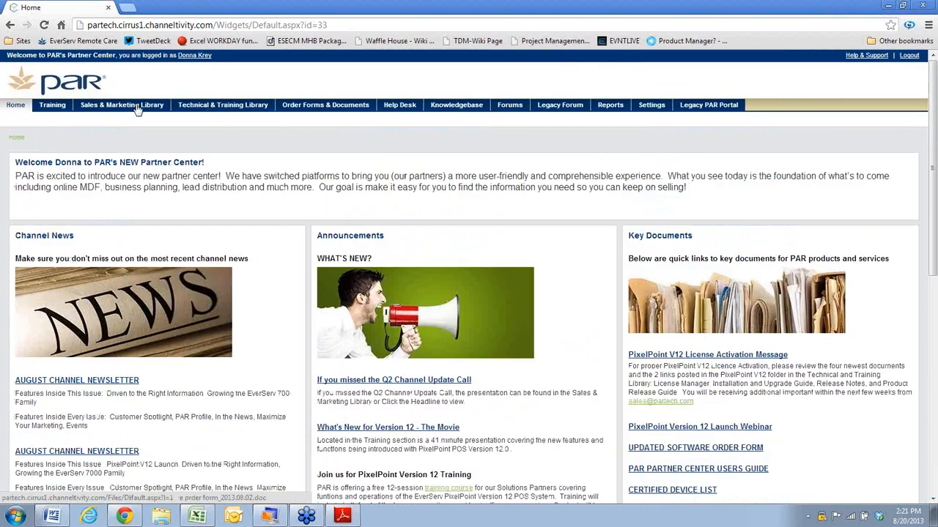
- Search the Technical & Training Library for "v12" and examine the documents found, including the PixelPoint v12 Product Release Guide entry
click(196, 107)
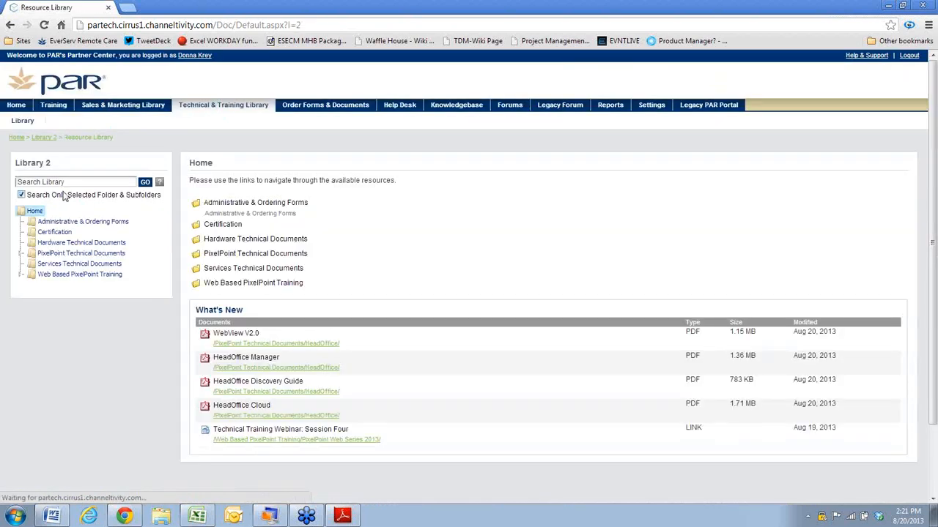
click(70, 184)
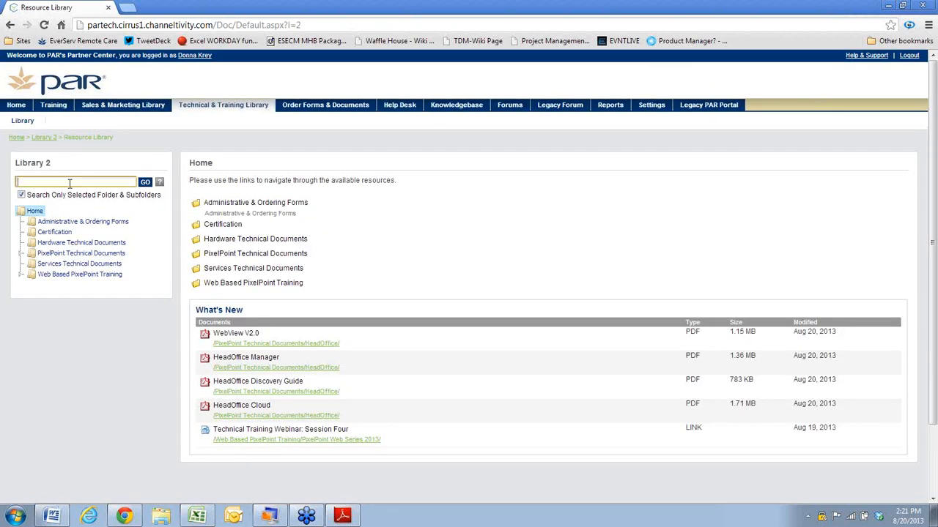
text(v12)
key(Return)
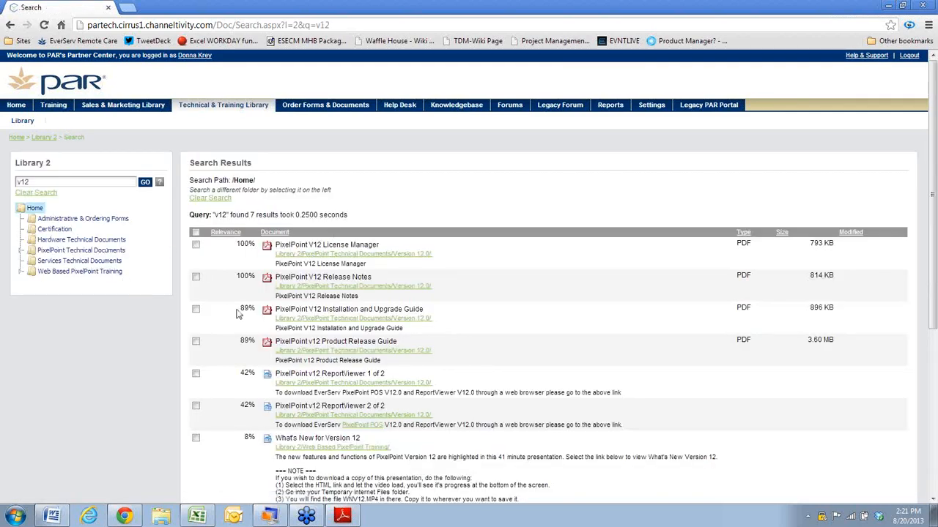
scroll(263, 320, down, 3)
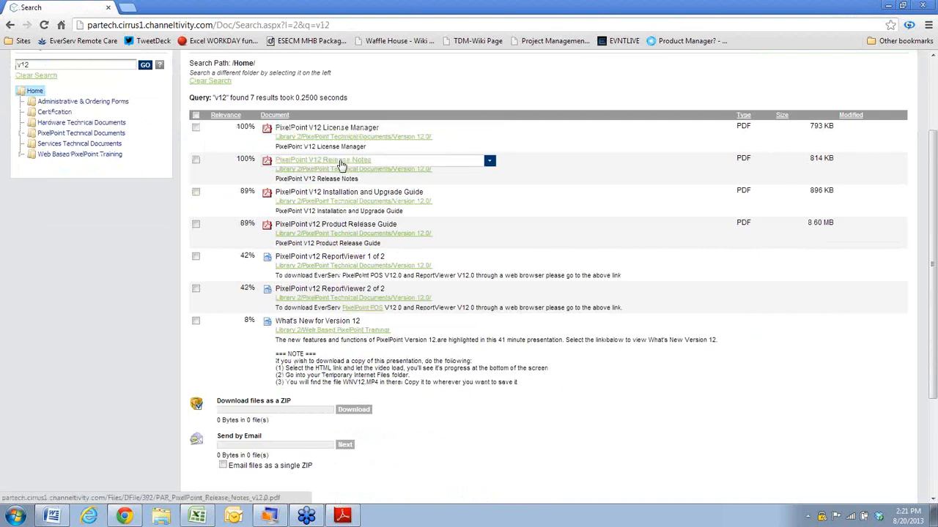
click(345, 226)
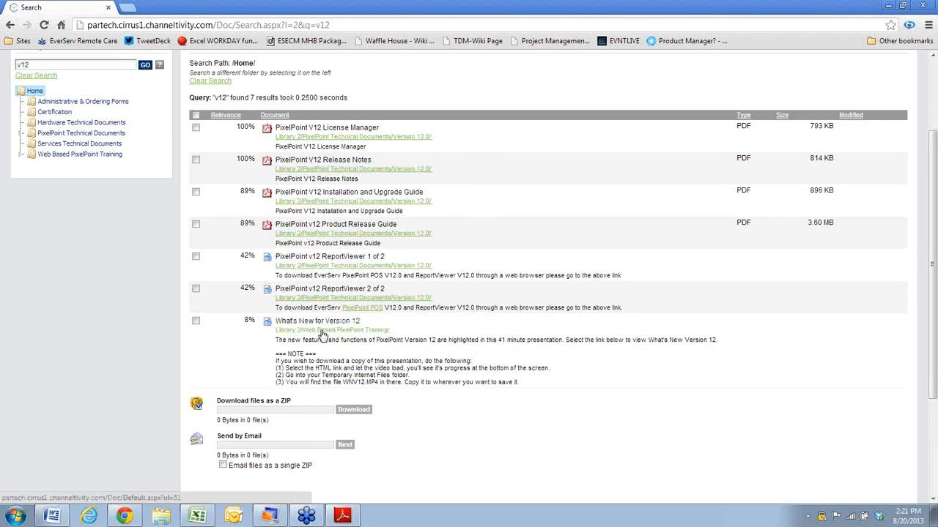
- Limit the v12 search to the Version 12.0 folder under PixelPoint Technical Documents and review the documents
click(20, 134)
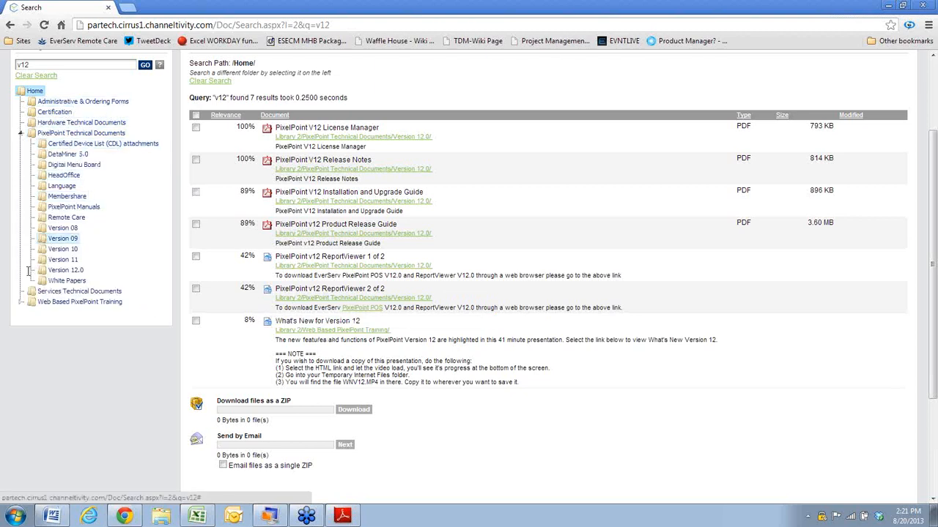
click(61, 271)
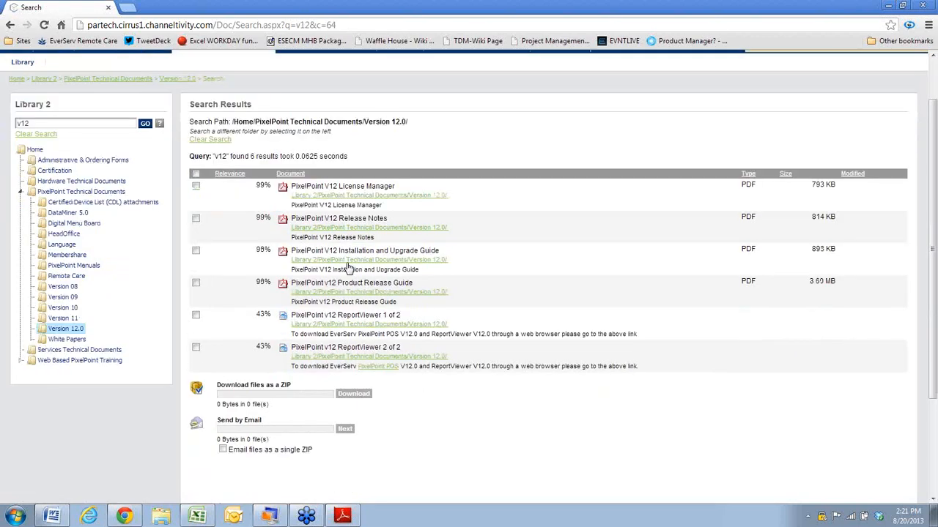
scroll(350, 267, down, 3)
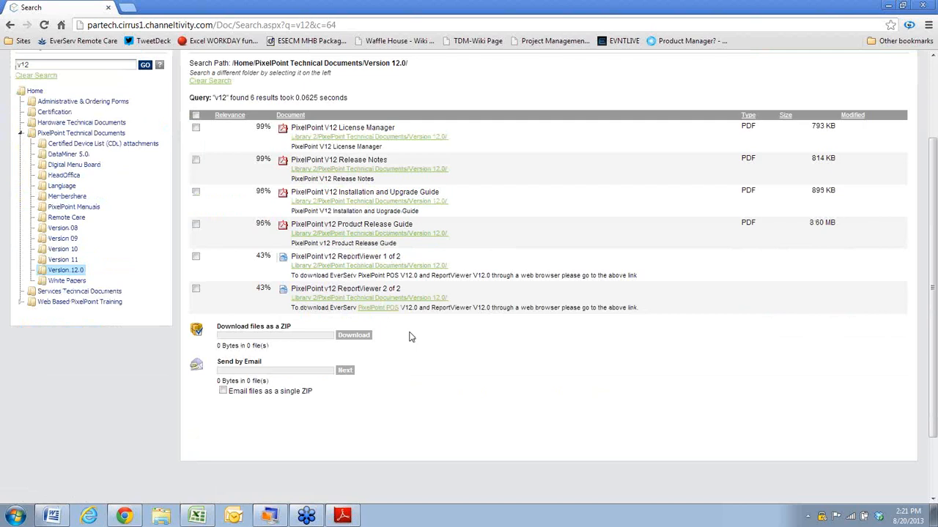
scroll(411, 337, up, 2)
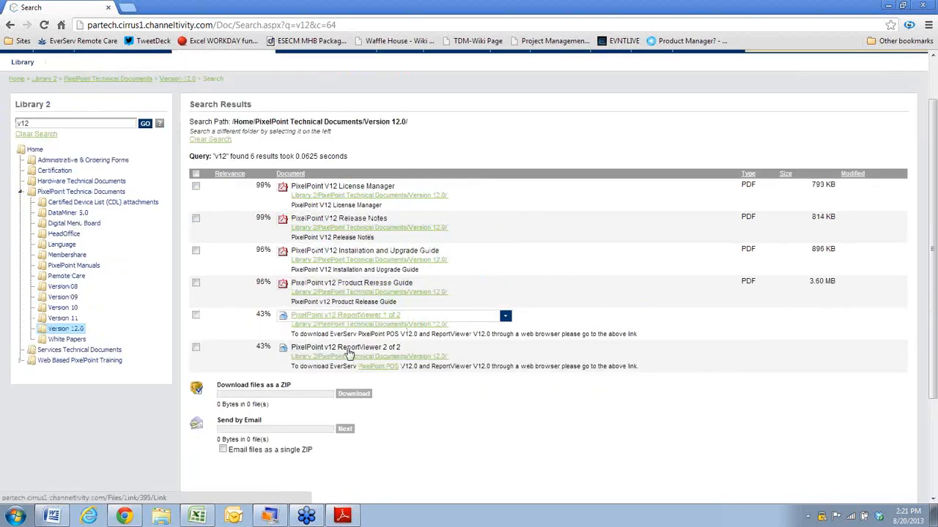
- Search the library for "policies" in place of v12
double_click(41, 123)
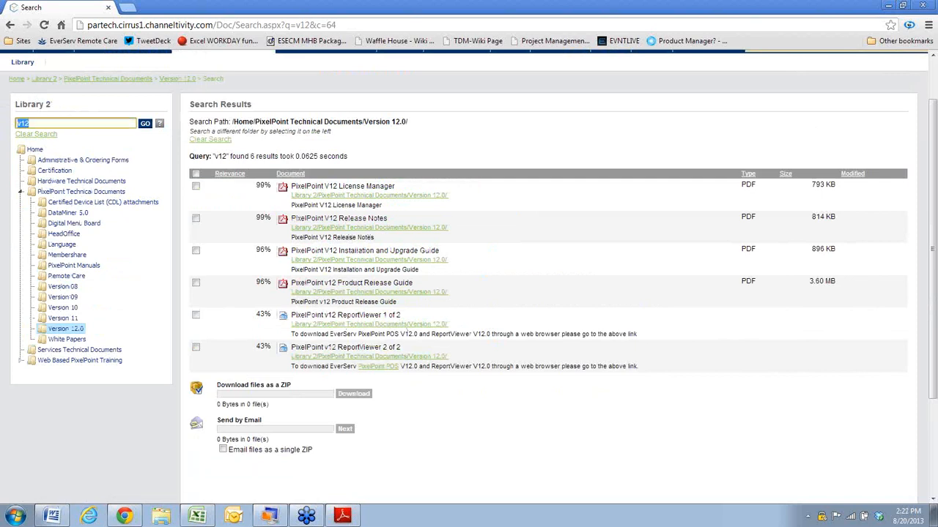
text(poin)
text(cies)
key(Return)
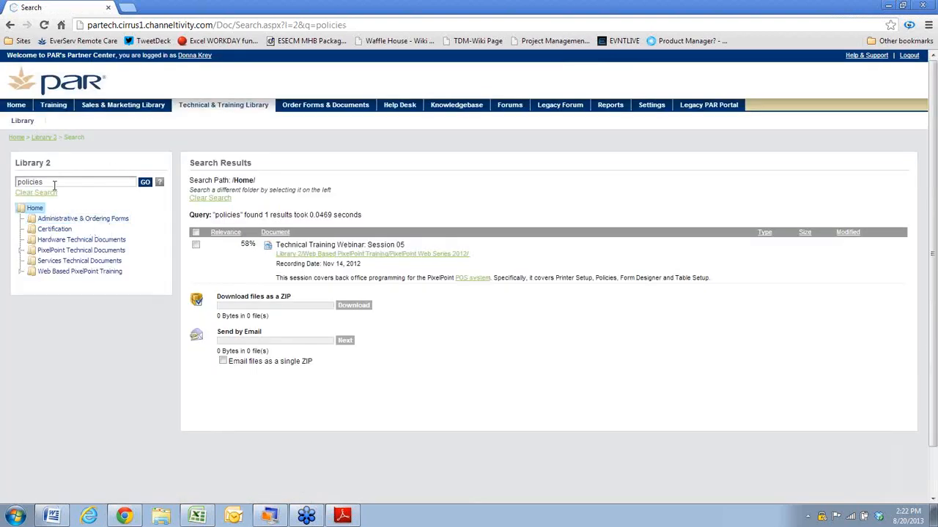
- Search the library for "policy" in place of policies
drag(44, 182, 16, 181)
text(p)
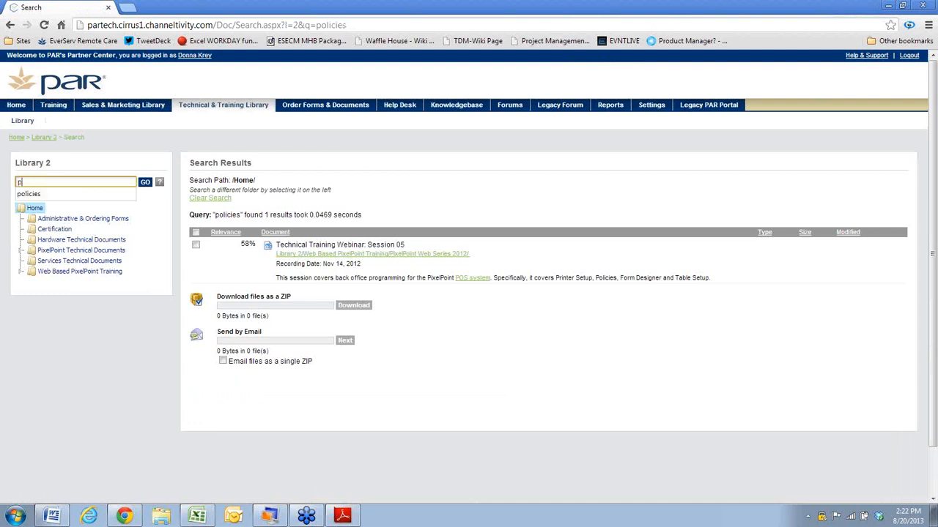
text(oloc)
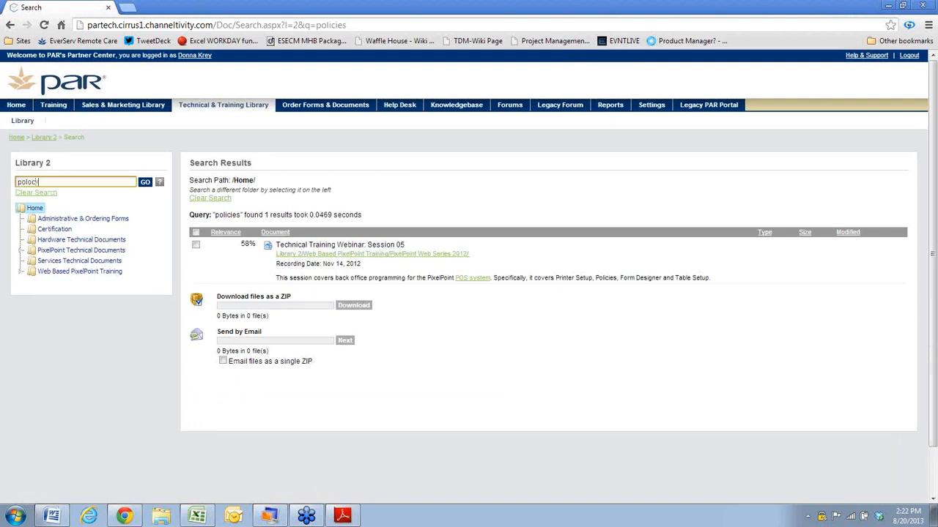
key(BackSpace)
key(BackSpace)
key(BackSpace)
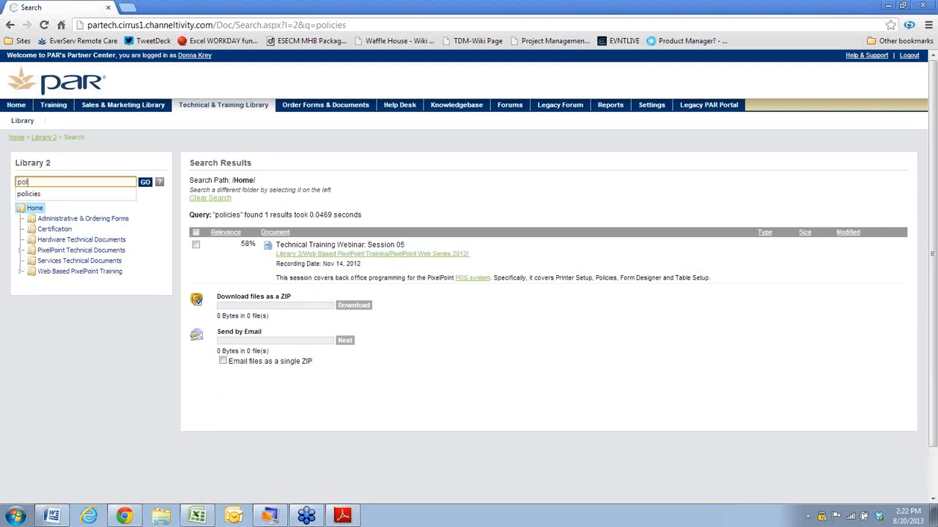
text(icy)
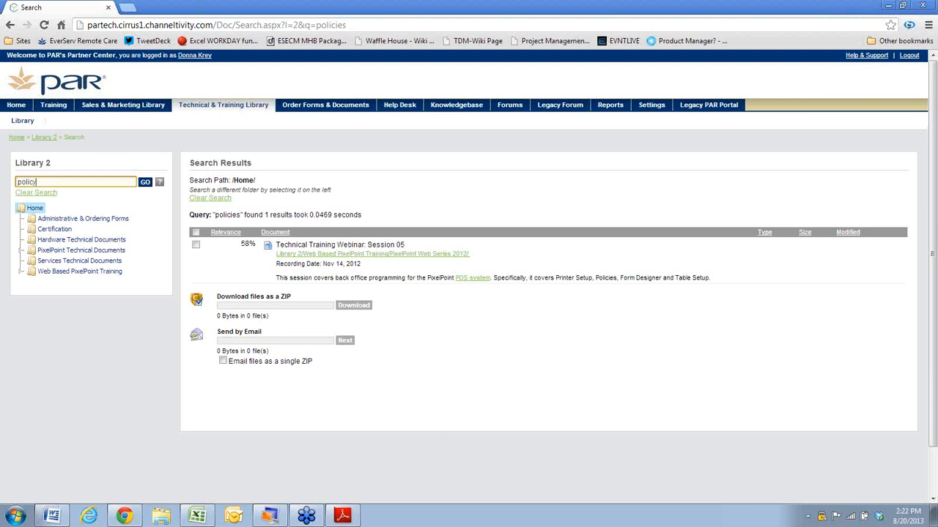
key(Return)
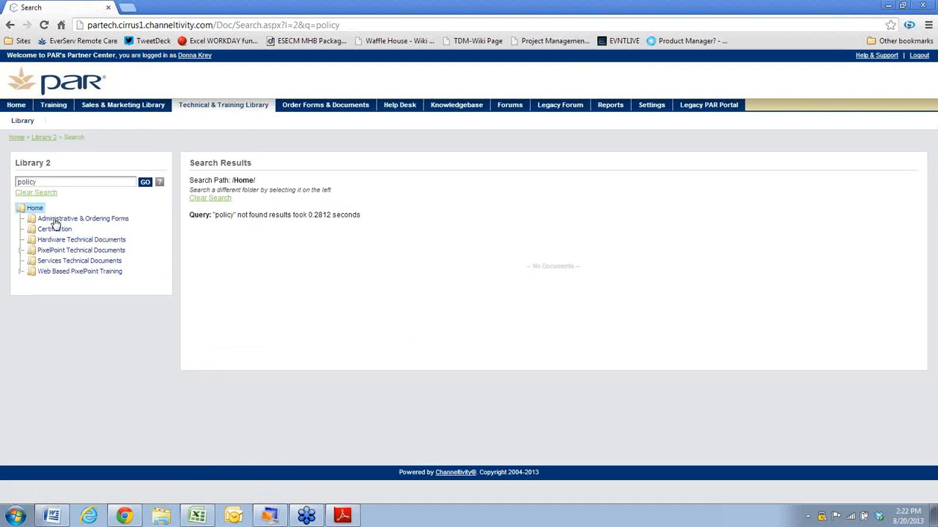
- Limit the policy search to Certified Device List (CDL) attachments under PixelPoint Technical Documents, then clear the search and review the folder's documents
click(35, 250)
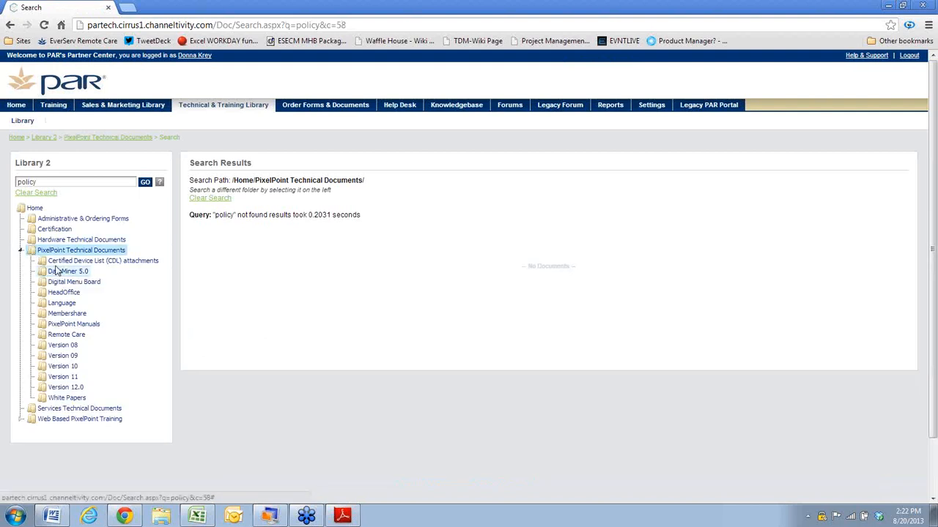
click(59, 262)
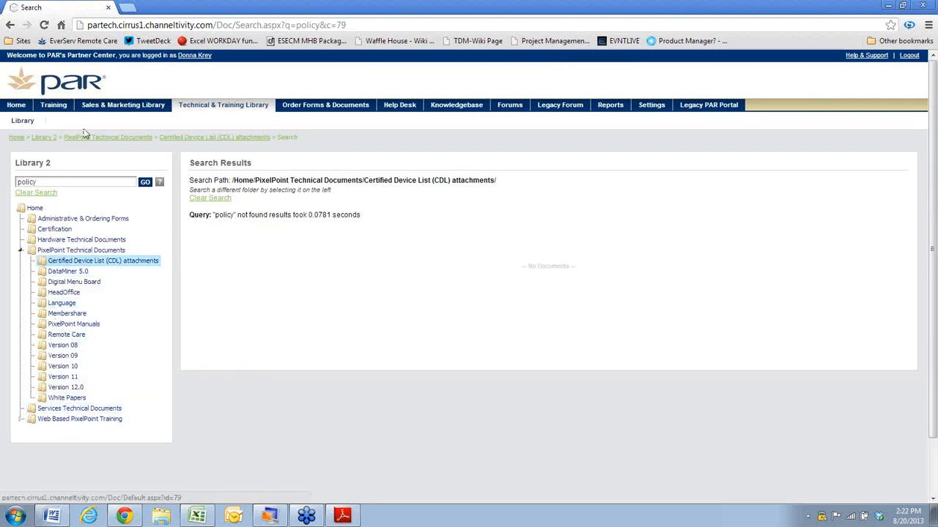
click(30, 193)
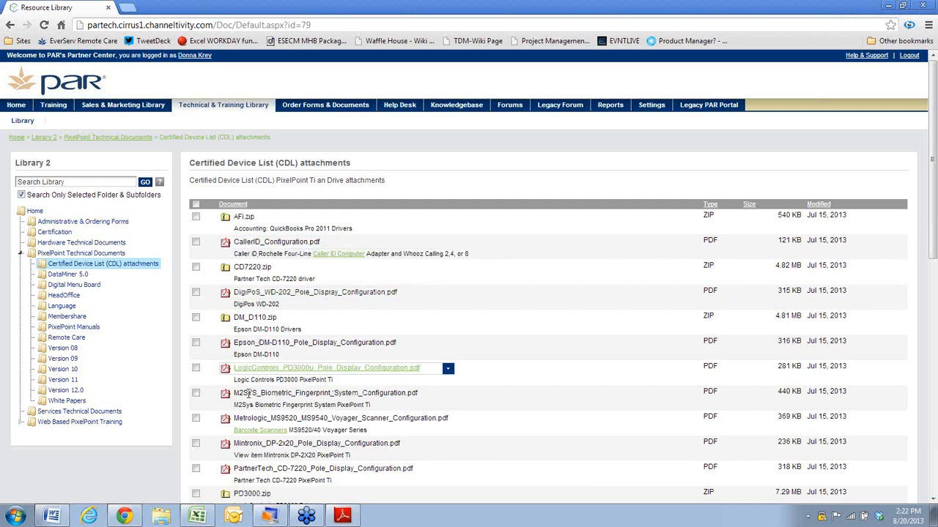
scroll(249, 404, down, 1)
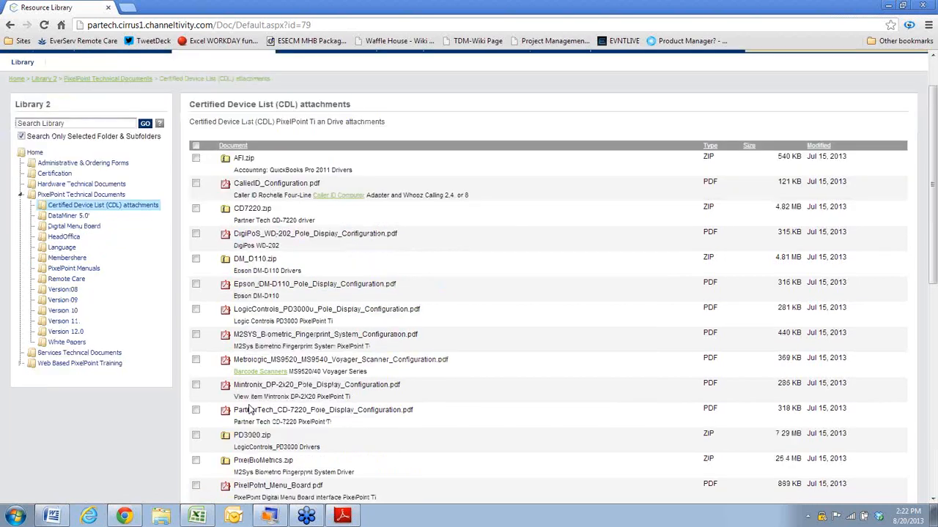
scroll(249, 410, down, 1)
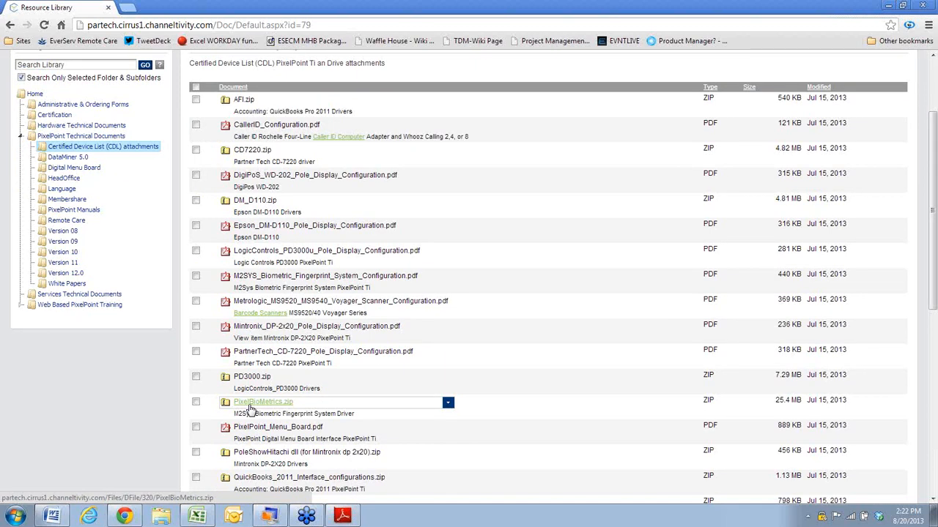
- Switch to the PixelPoint virtual machine and examine the Audit5 network printer's timeout and Auto Redirect Printer settings
click(271, 517)
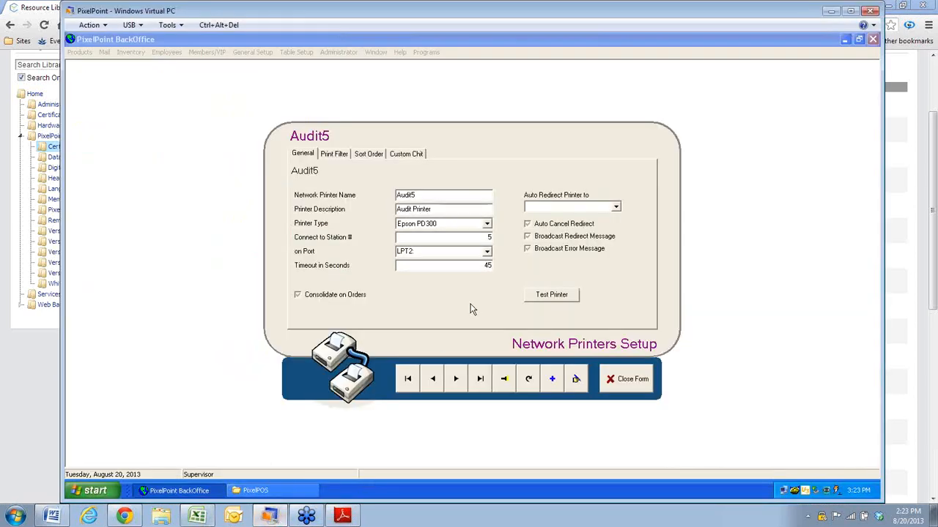
click(471, 266)
click(413, 265)
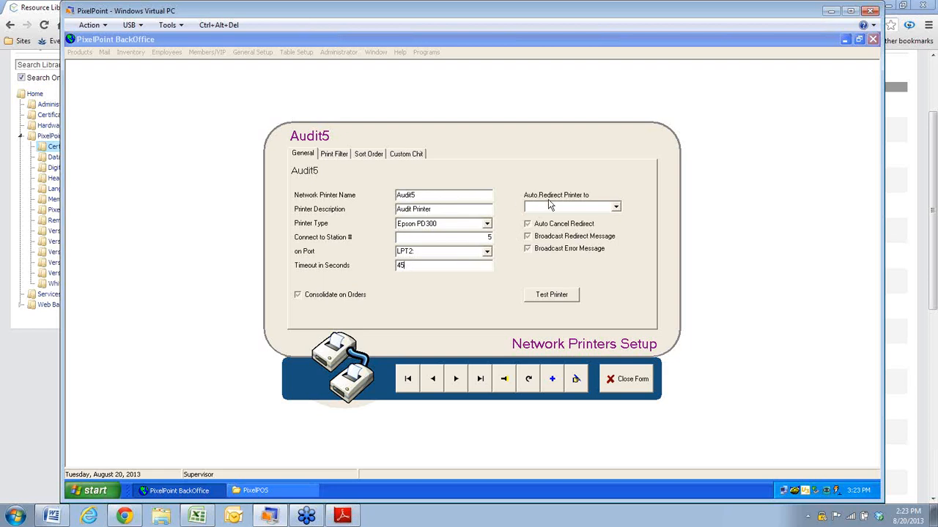
click(615, 208)
click(617, 208)
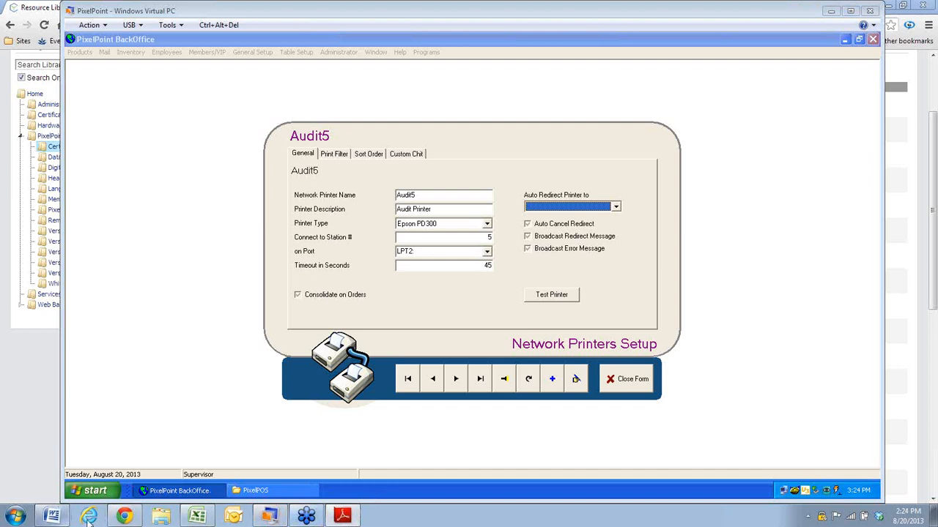
- Switch to Chrome and search the Certified Device List (CDL) attachments folder for "ho cloud"
mouse_move(202, 519)
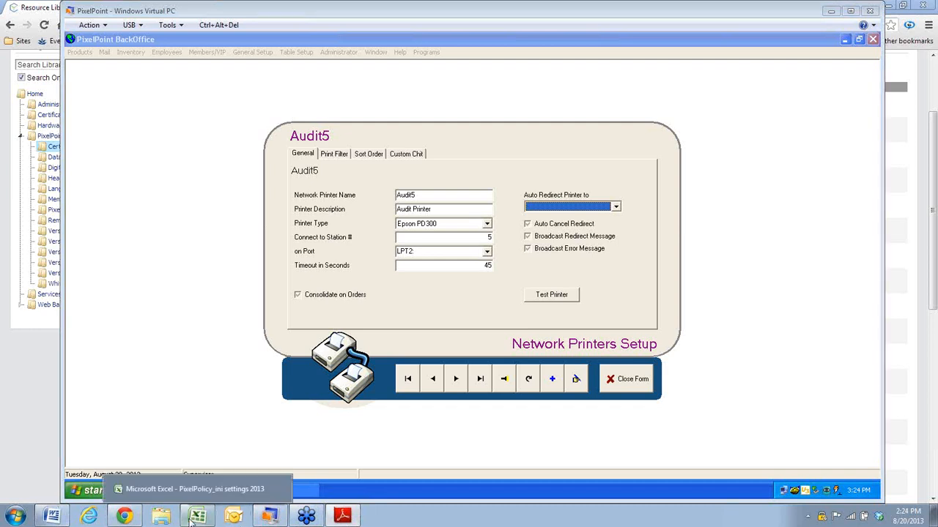
click(124, 516)
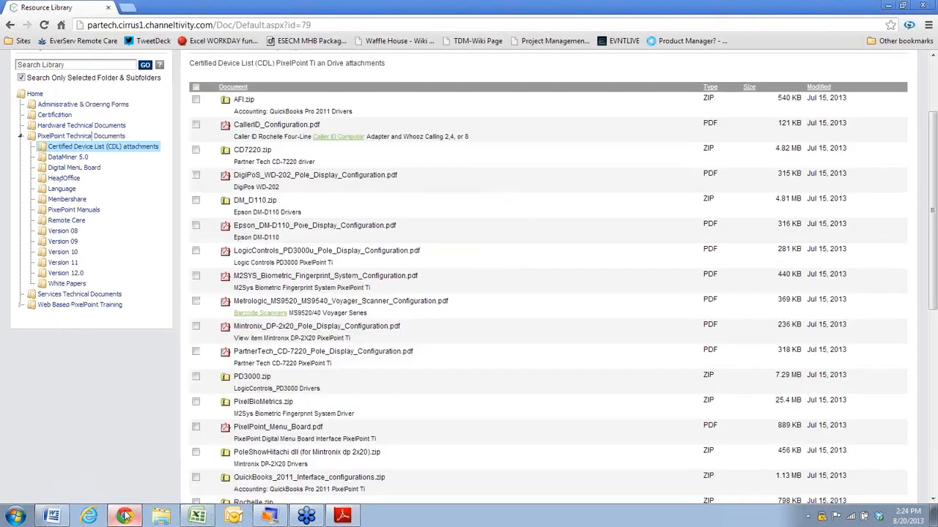
click(77, 66)
text(fp cloud)
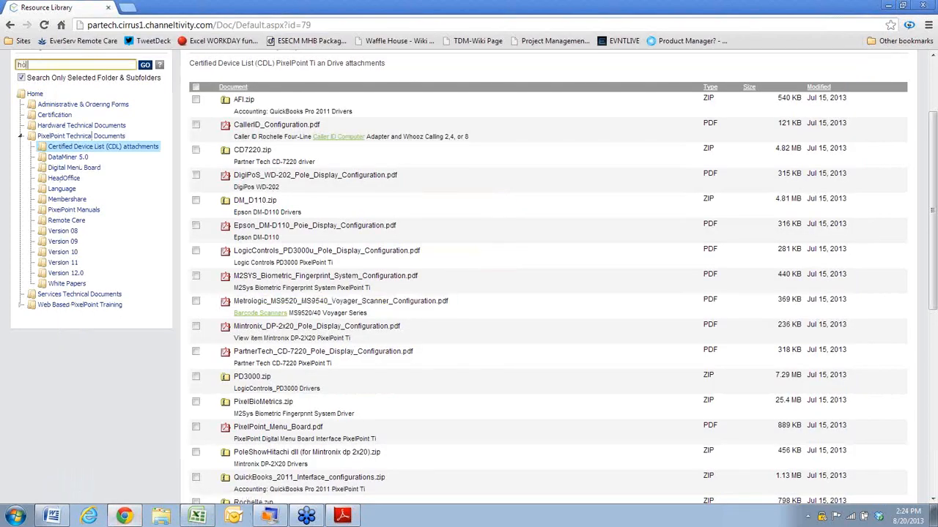
key(Return)
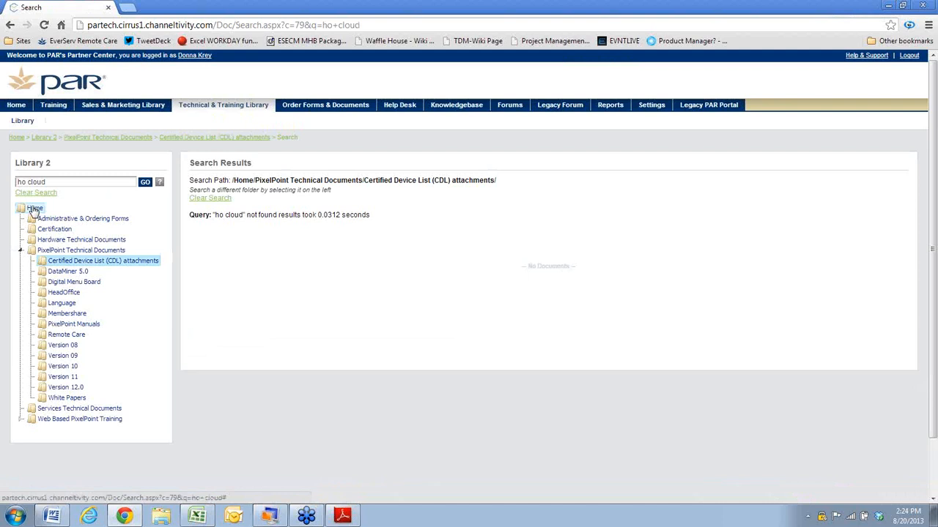
- Run the ho cloud search in the HeadOffice folder and select the HeadOffice Cloud and HeadOffice Manager documents
click(60, 293)
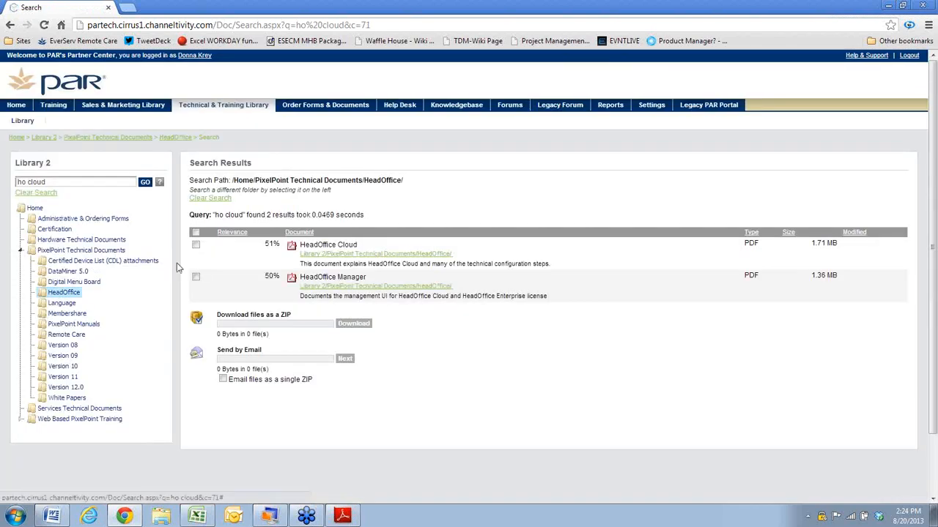
click(196, 244)
click(196, 279)
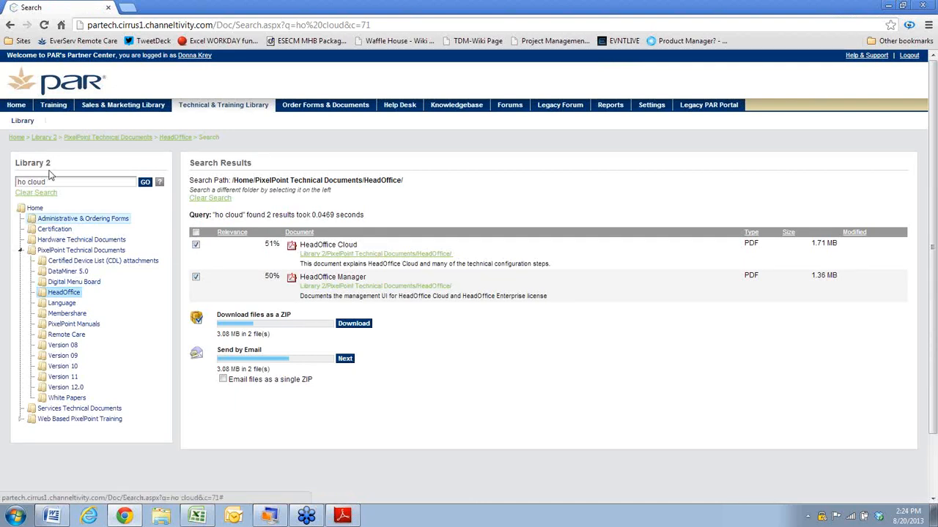
- Clear the search, remove the restriction to the selected folder, and search the whole library for "head office cloud"
click(29, 194)
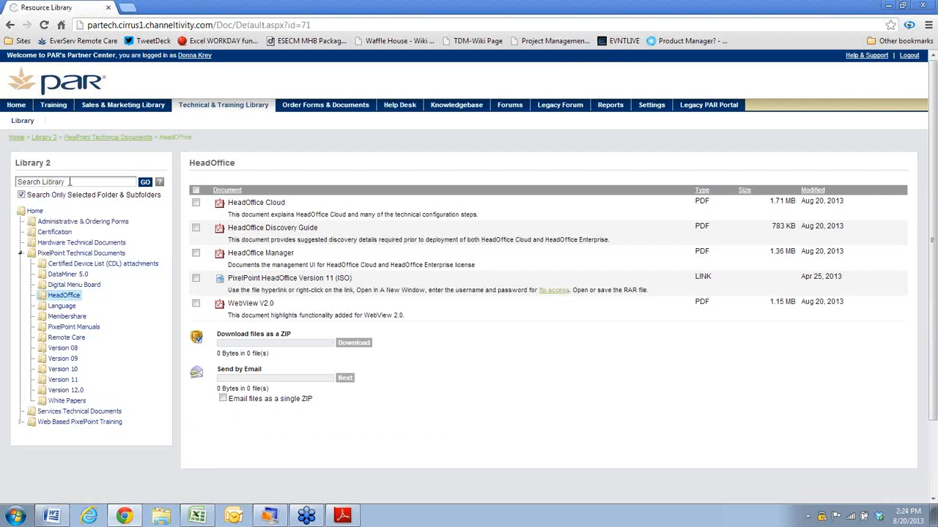
click(21, 195)
click(40, 183)
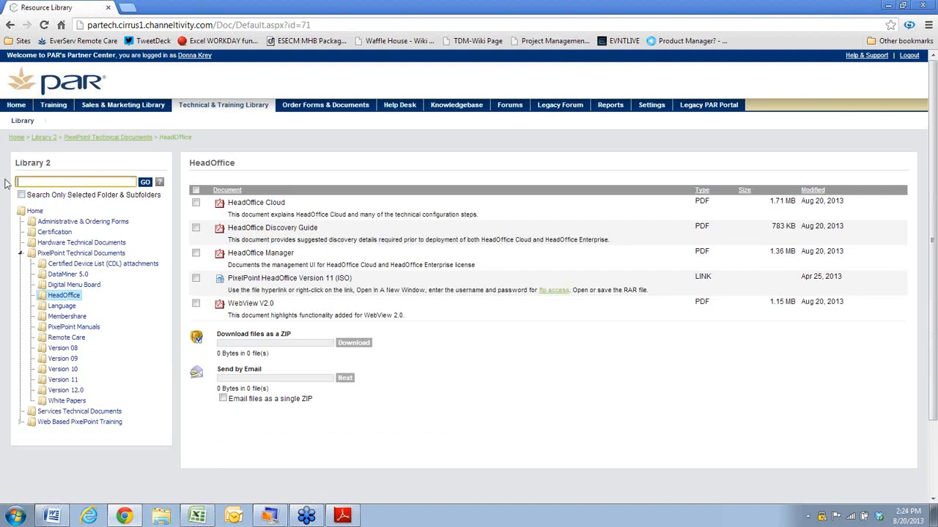
text(head)
text(office cloud)
key(Return)
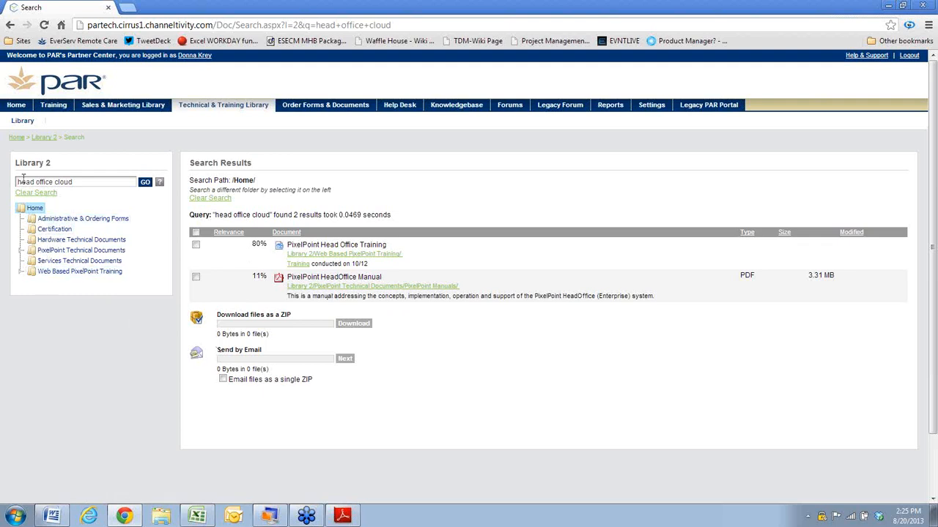
- Clear the head office cloud search and open the HeadOffice folder under PixelPoint Technical Documents
drag(83, 182, 16, 183)
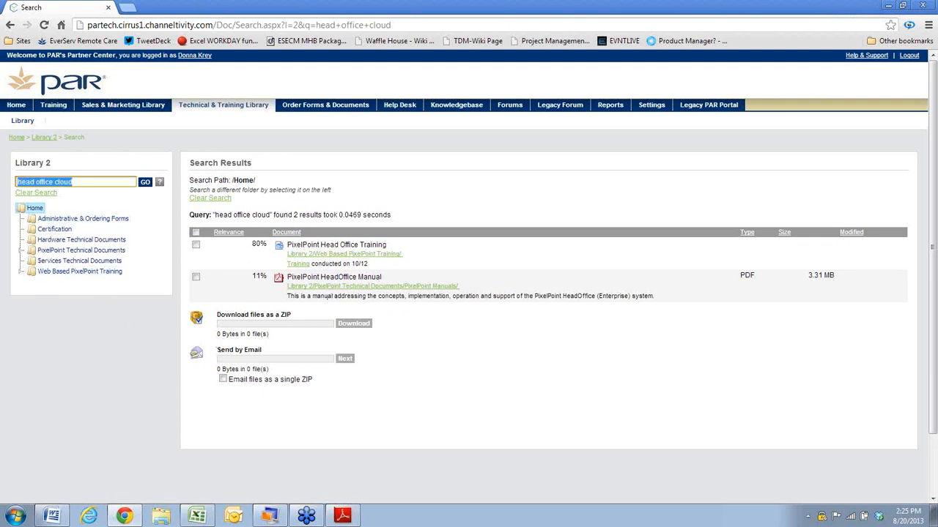
text(c)
click(44, 193)
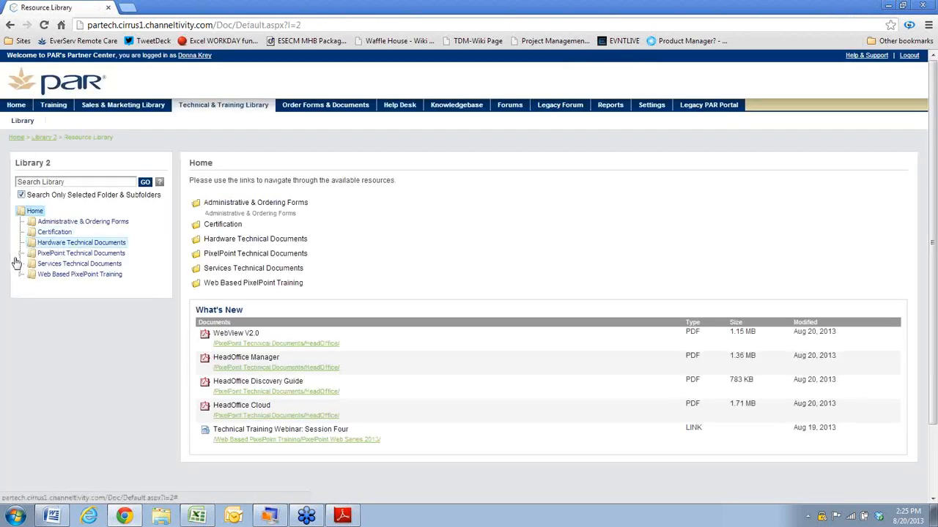
click(20, 253)
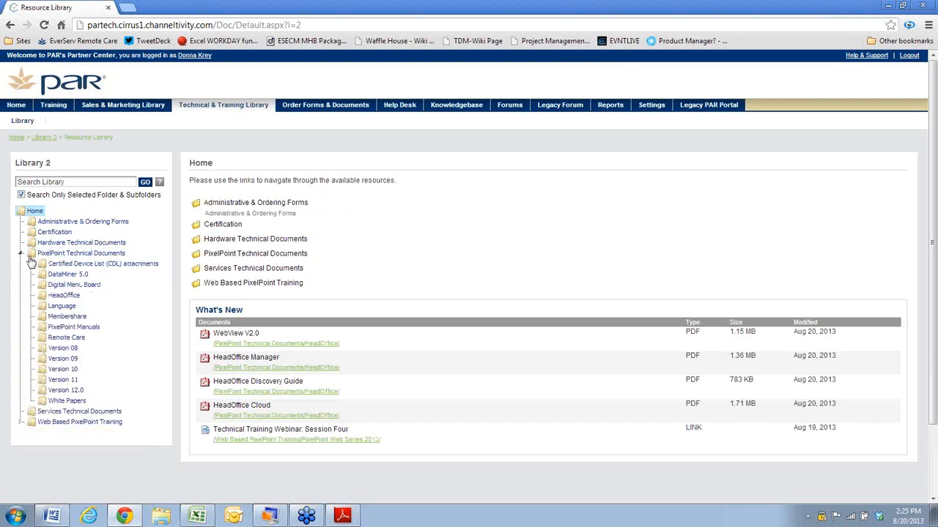
click(45, 296)
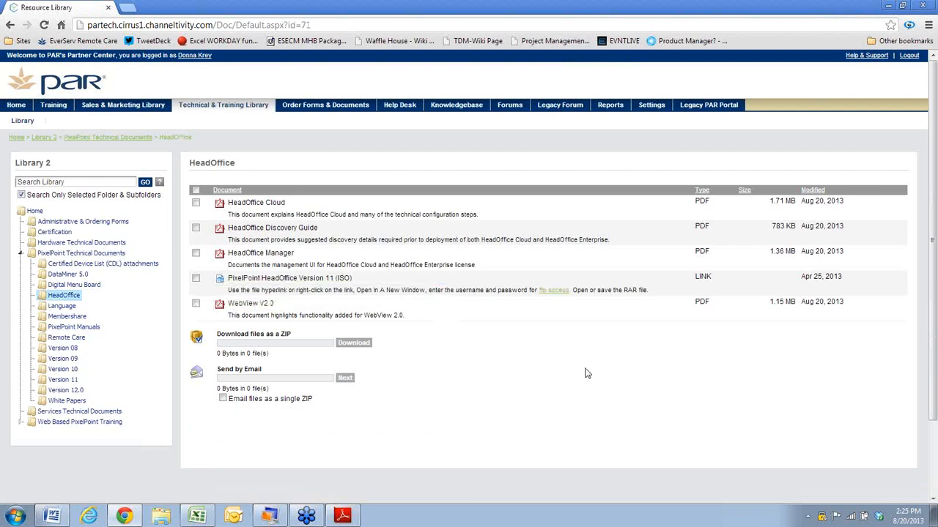
- Select HeadOffice Cloud, HeadOffice Discovery Guide, HeadOffice Manager, PixelPoint HeadOffice Version 11 (ISO) and WebView V2.0 in the HeadOffice folder
click(196, 203)
click(196, 228)
click(196, 253)
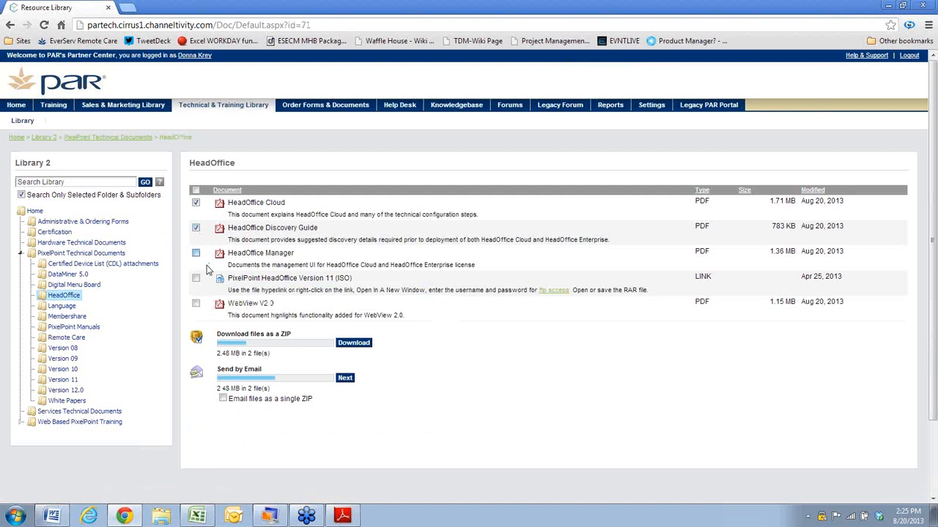
click(195, 279)
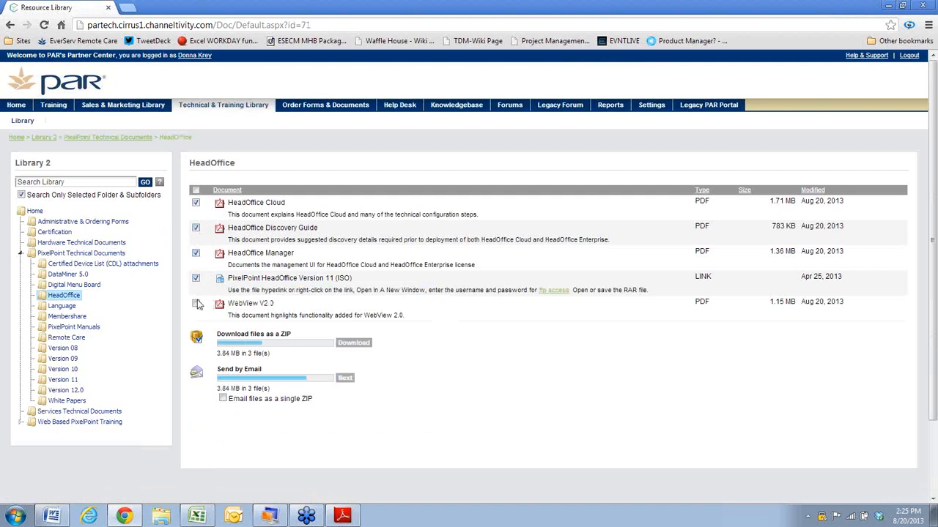
click(195, 304)
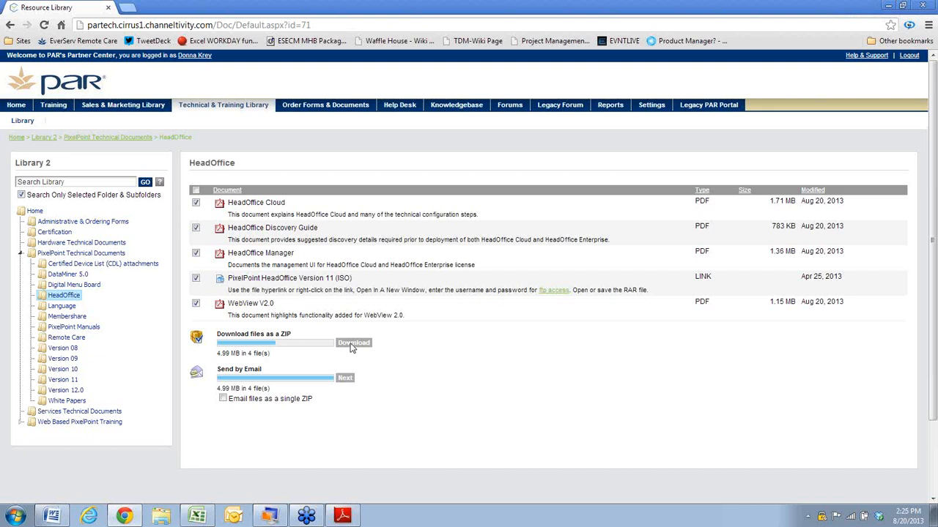
- Minimize Chrome to return to PixelPoint BackOffice and close the Network Printers Setup form
click(884, 5)
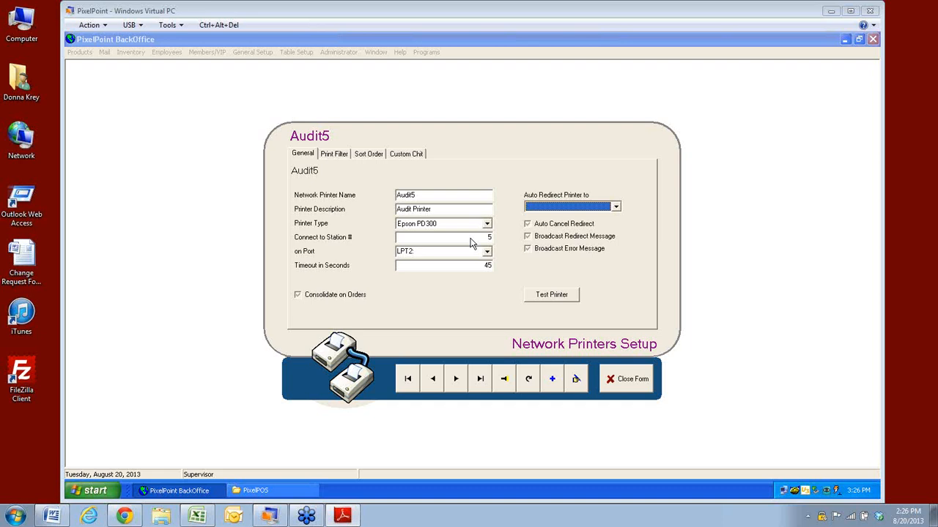
click(634, 392)
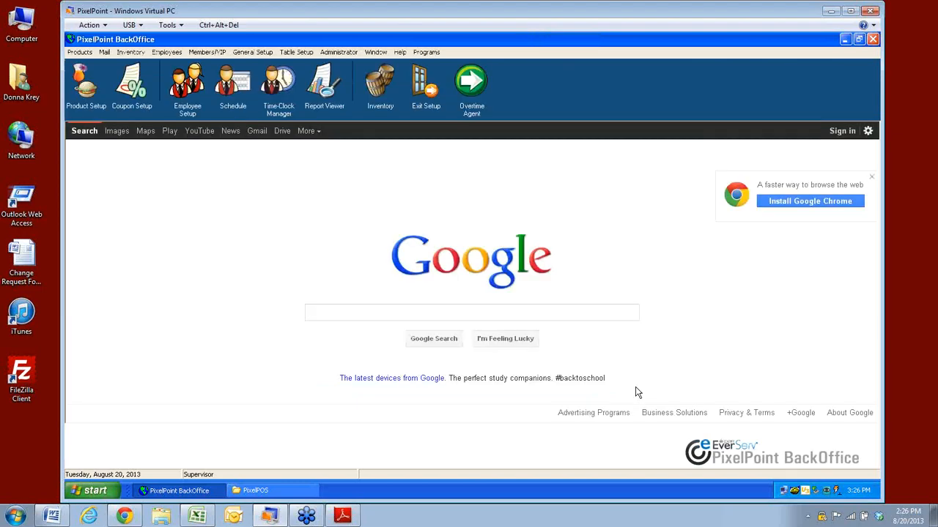